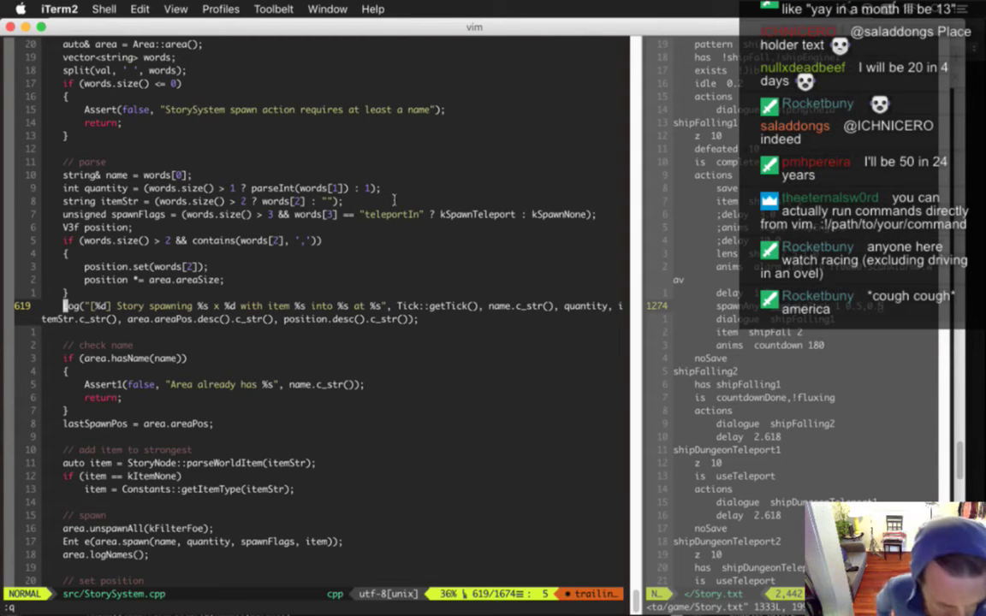
# Step: Switch to Photoshop and bring up the file-opening dialog for choosing an existing sprite document
pyautogui.press('super+Tab')
pyautogui.press('super+Tab')
pyautogui.press('super+Tab')
pyautogui.press('super+Tab')
pyautogui.press('super+Tab')
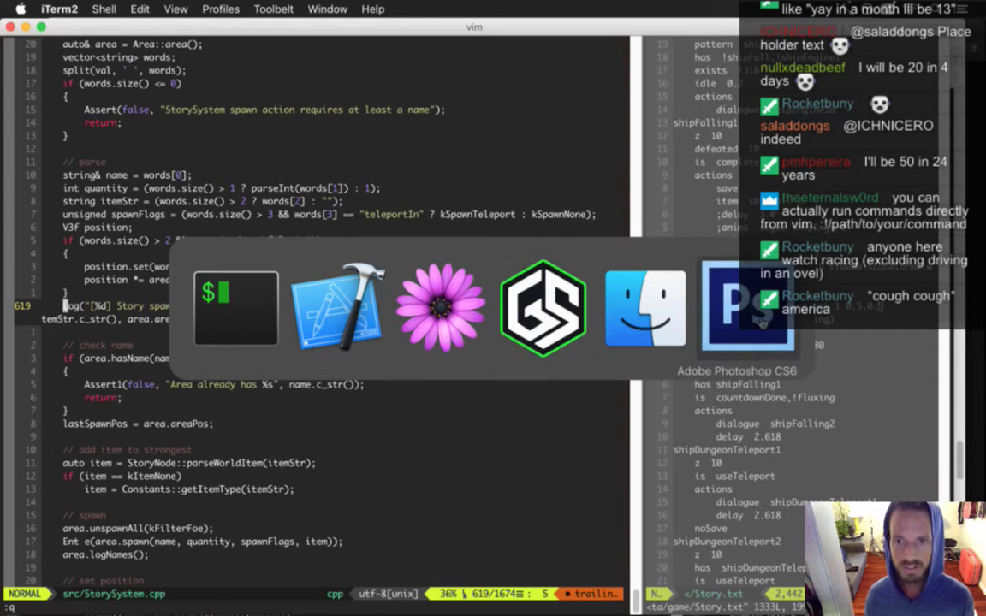
pyautogui.click(120, 9)
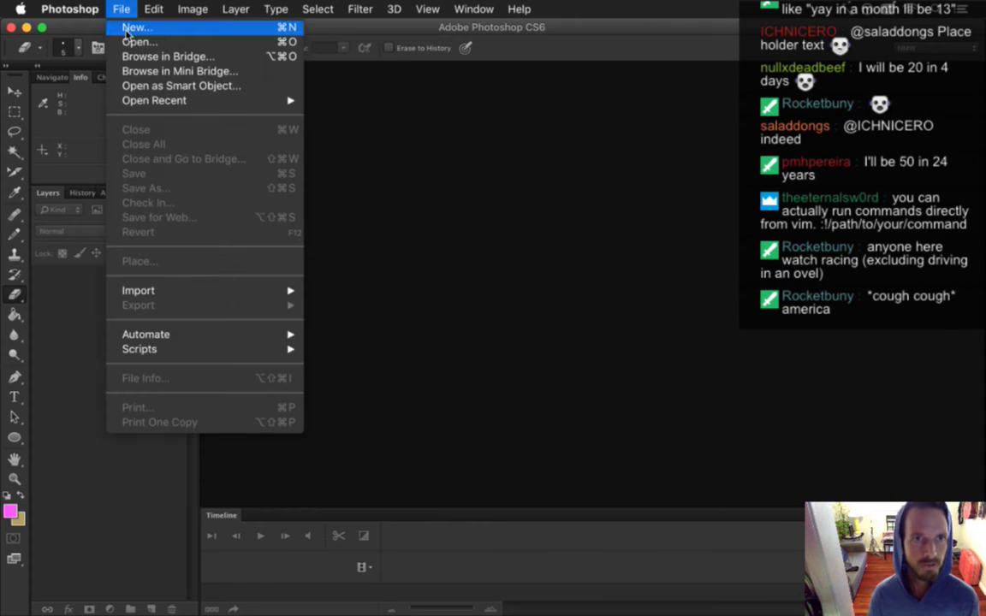
pyautogui.click(180, 85)
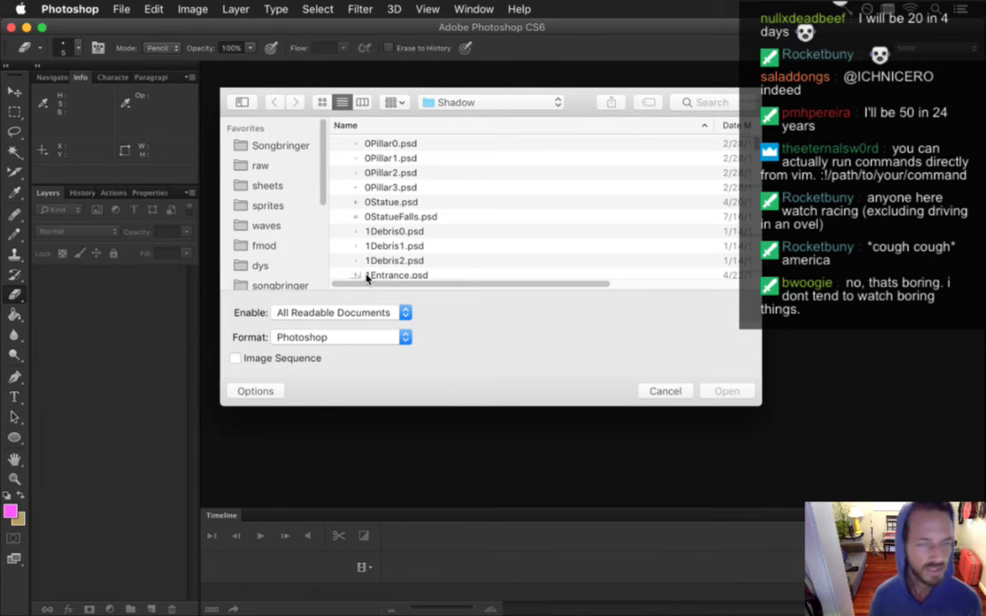
# Step: Check how the caped captain character looks in the running game and return to Photoshop
pyautogui.press('super+Tab')
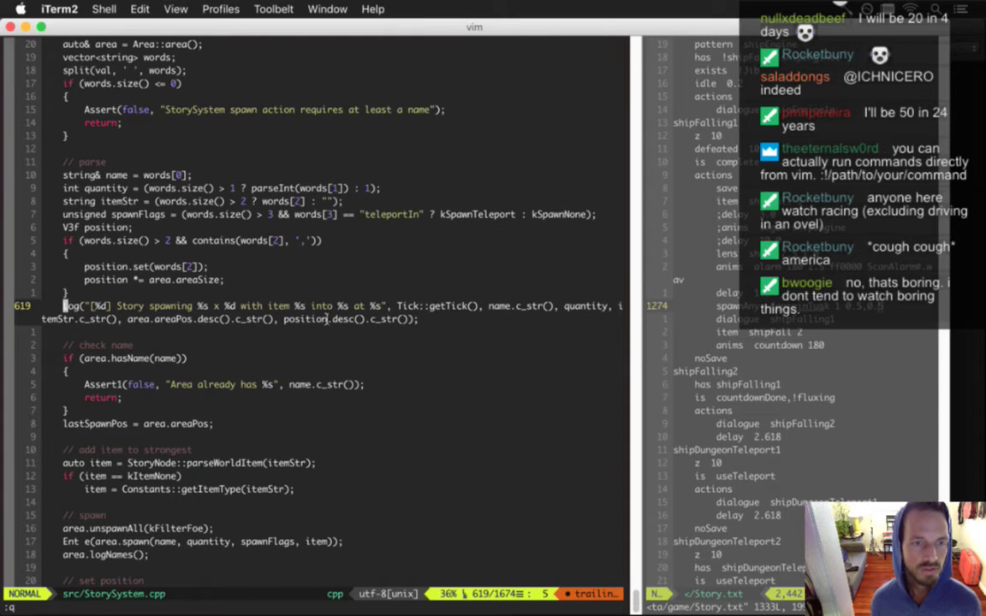
pyautogui.press('Return')
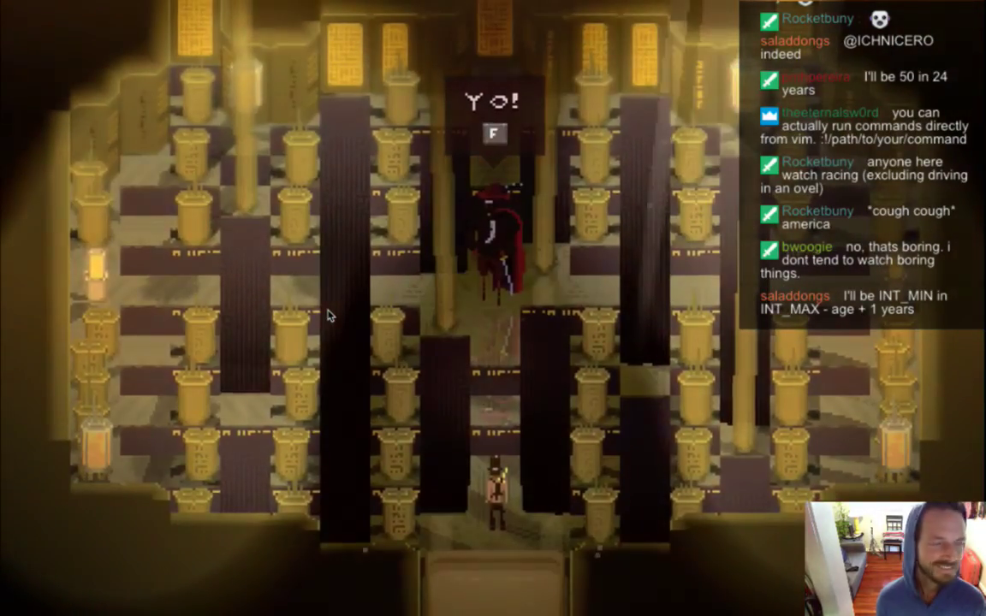
pyautogui.press('super+Tab')
pyautogui.press('super+Tab')
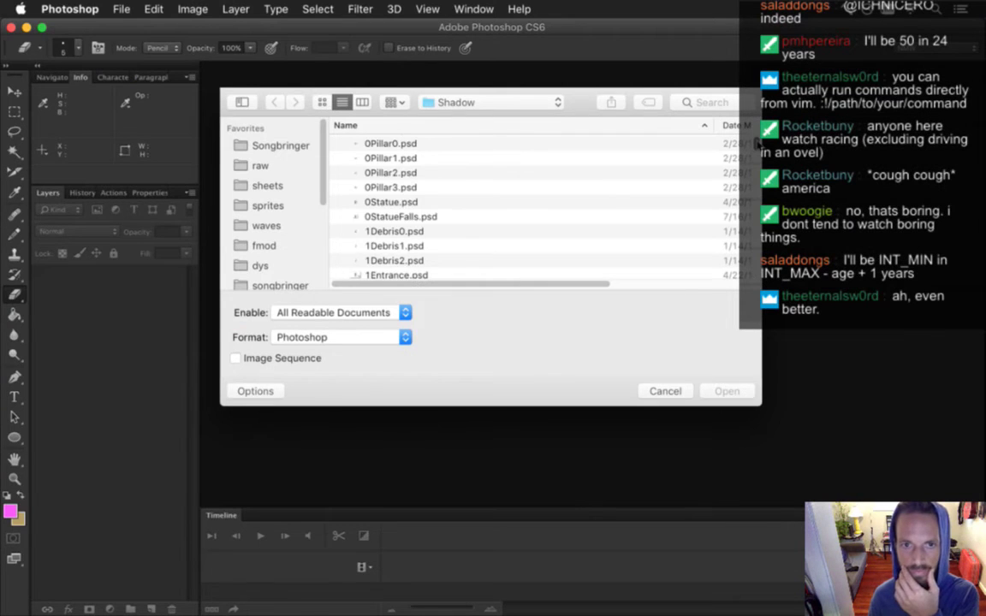
# Step: Open CaptainTusk.psd from the Shadow folder
pyautogui.scroll(-15, 667, 197)
pyautogui.click(668, 170)
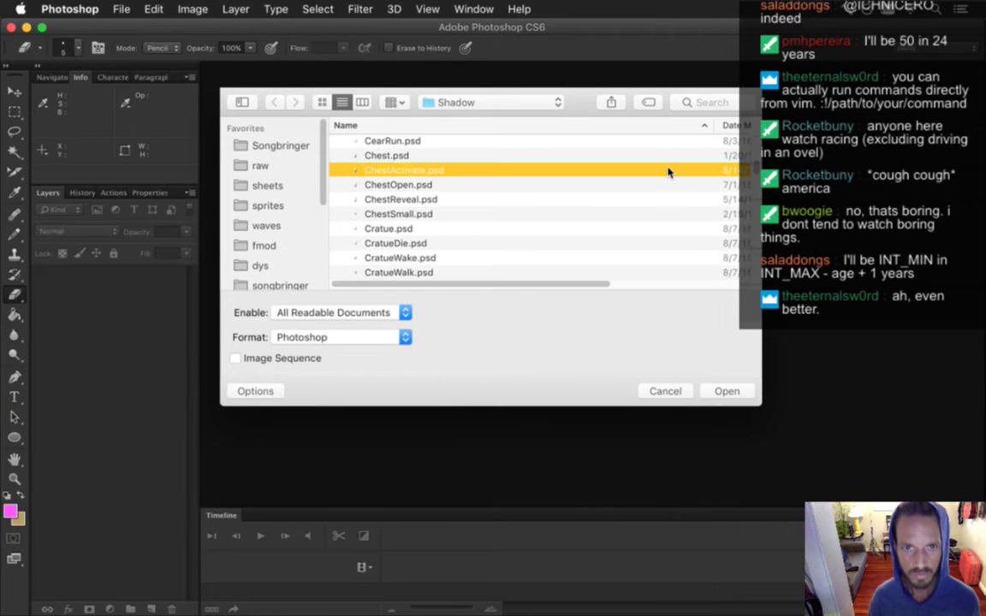
pyautogui.press('c')
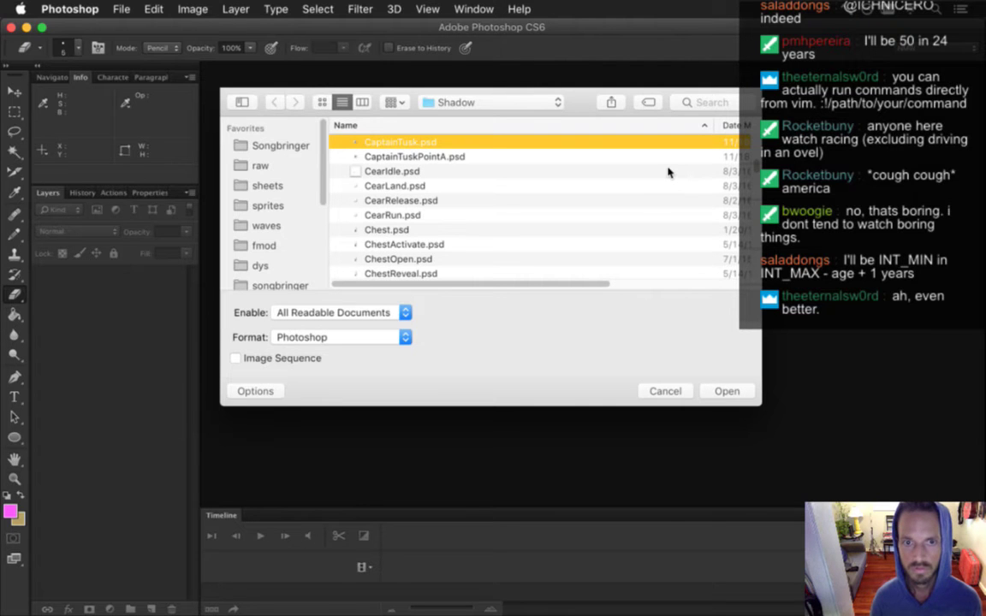
pyautogui.press('Return')
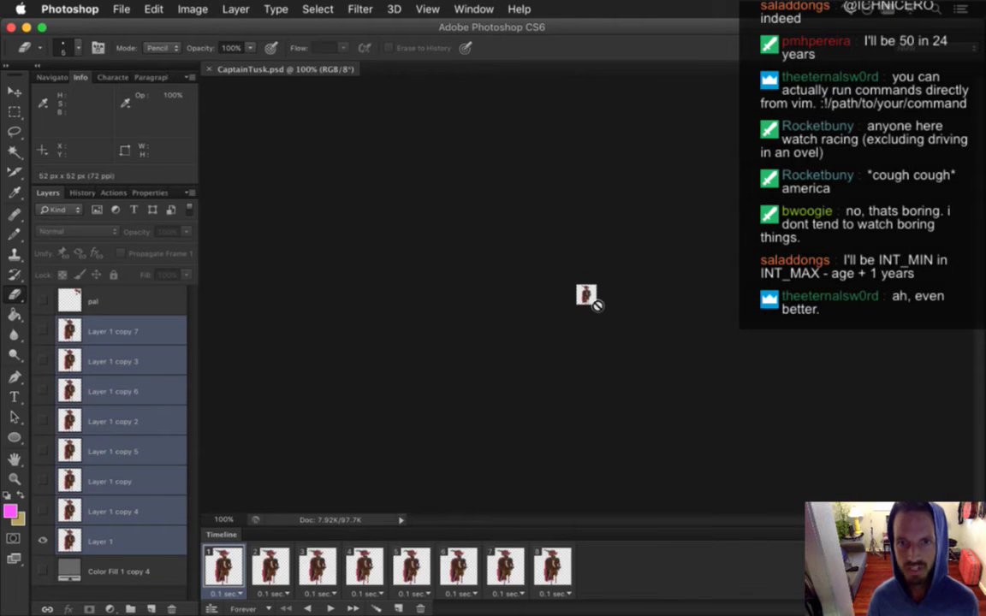
# Step: Select the pal layer and show the sprite enlarged in full-screen mode with the Navigator overview displayed
pyautogui.moveTo(752, 327)
pyautogui.mouseDown()
pyautogui.moveTo(772, 335)
pyautogui.moveTo(752, 334)
pyautogui.mouseUp()
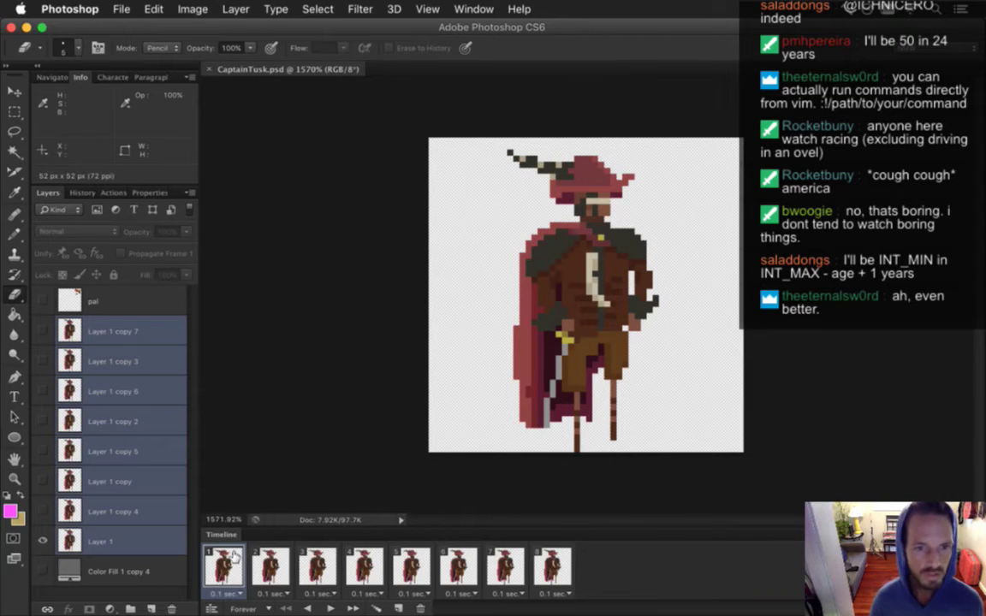
pyautogui.click(145, 295)
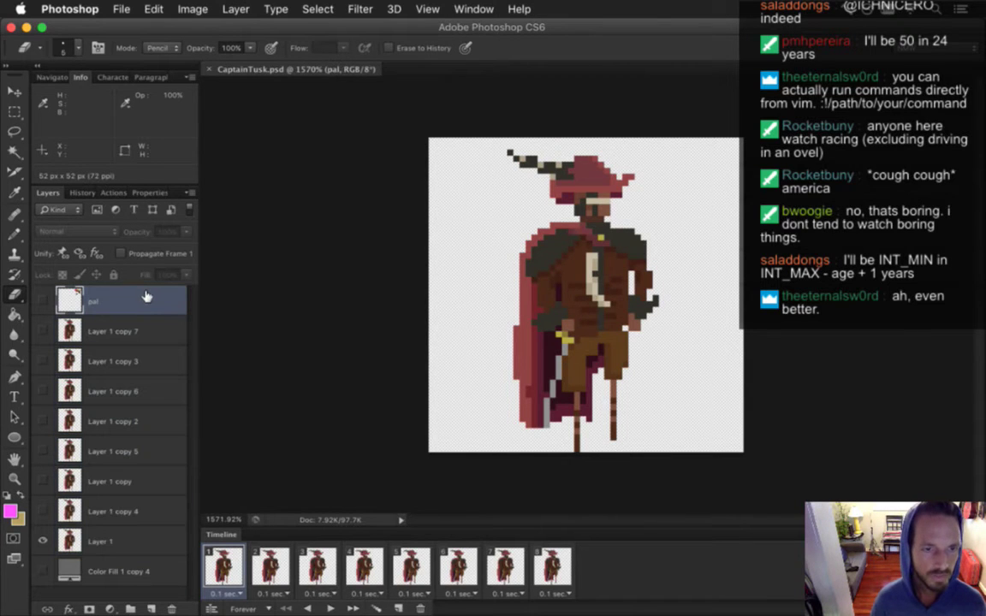
pyautogui.click(109, 608)
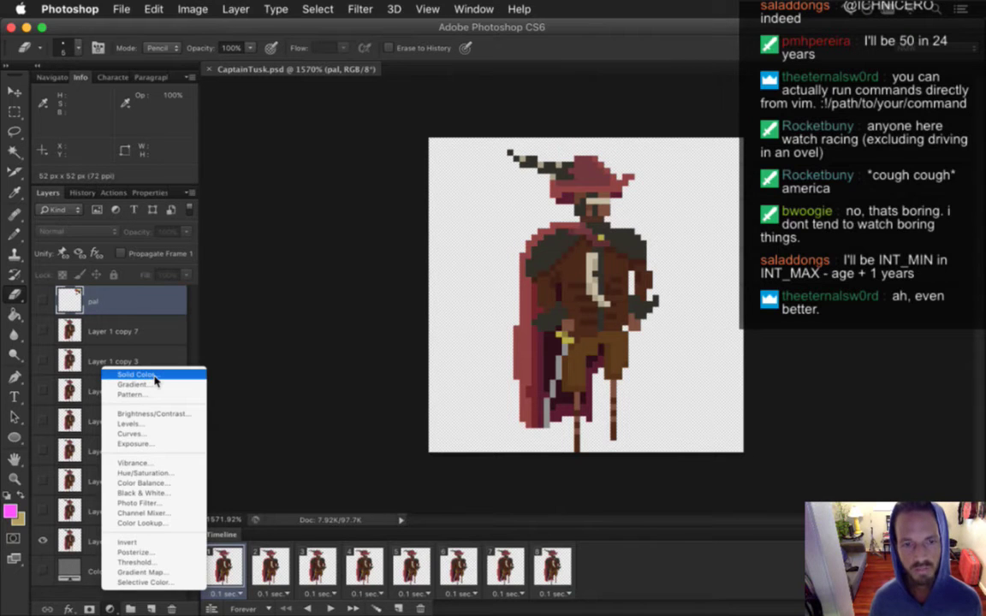
pyautogui.press('Escape')
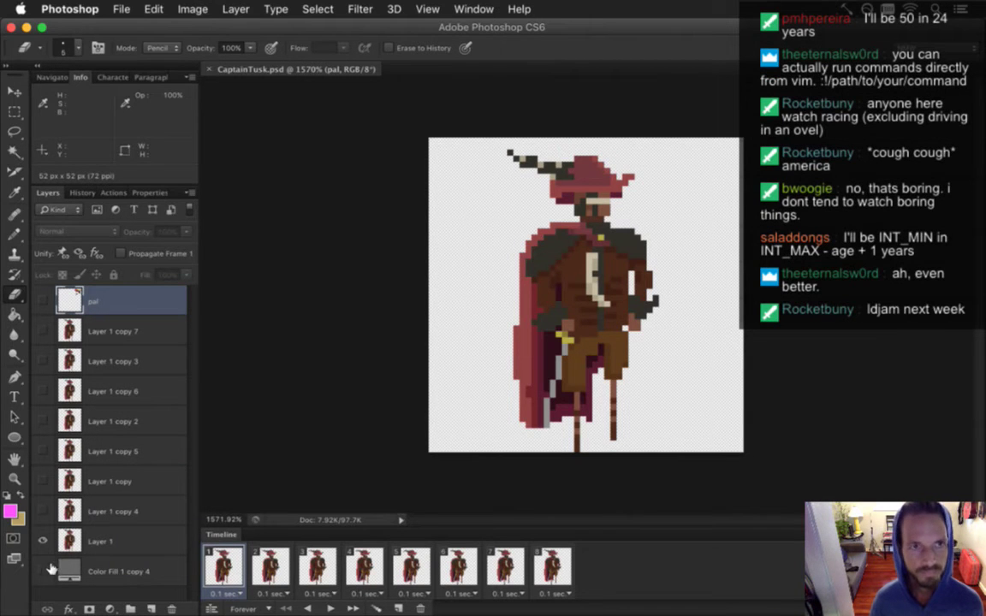
pyautogui.press('f')
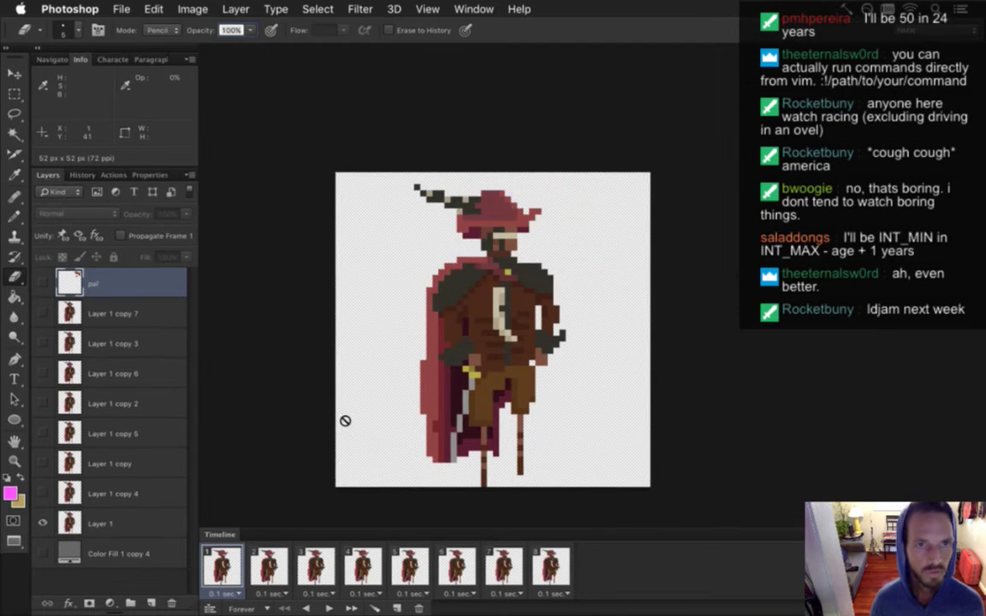
pyautogui.click(52, 59)
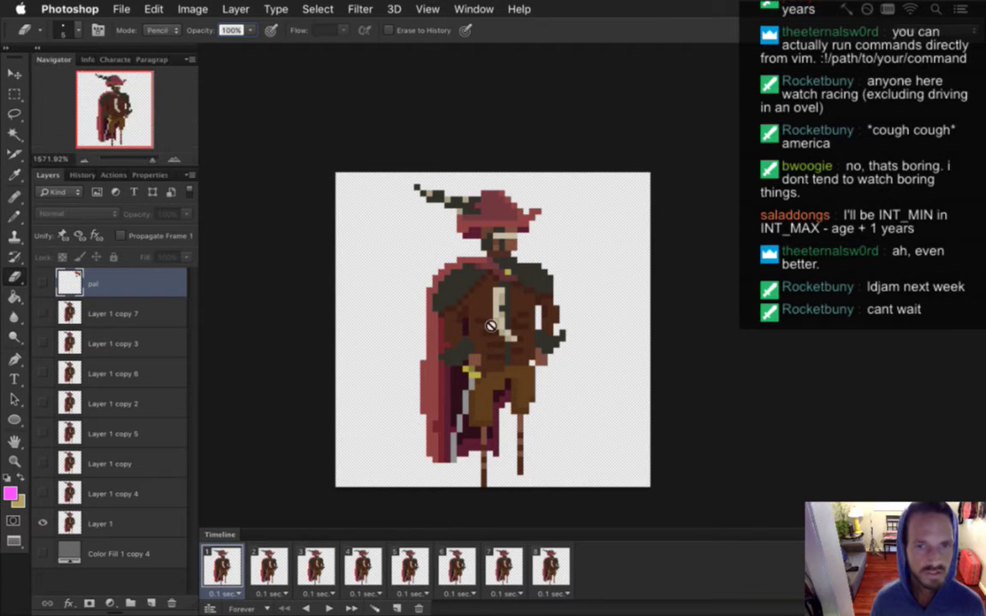
pyautogui.scroll(-3, 505, 324)
pyautogui.hscroll(-3, 505, 323)
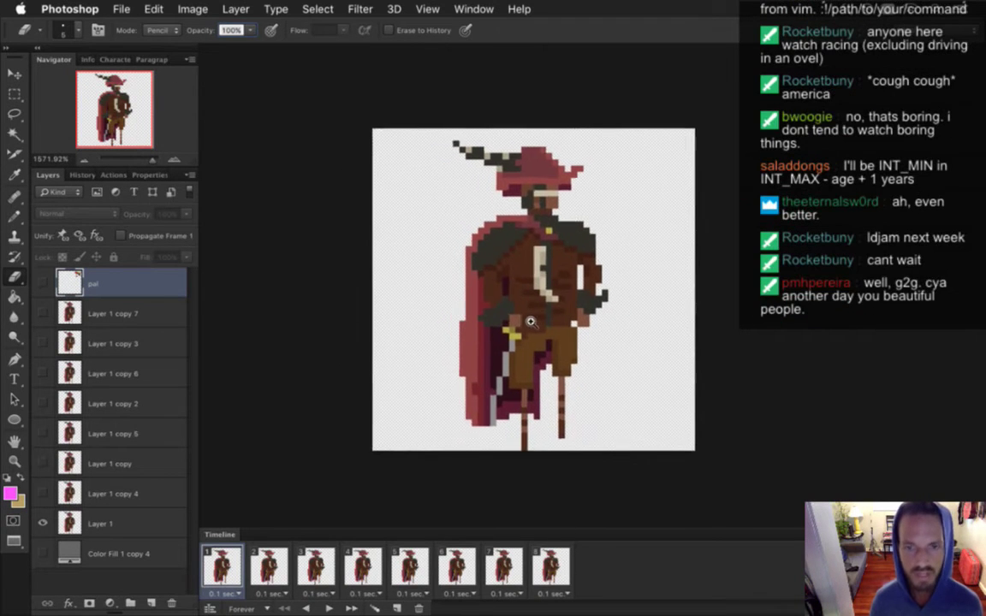
pyautogui.scroll(2, 531, 321)
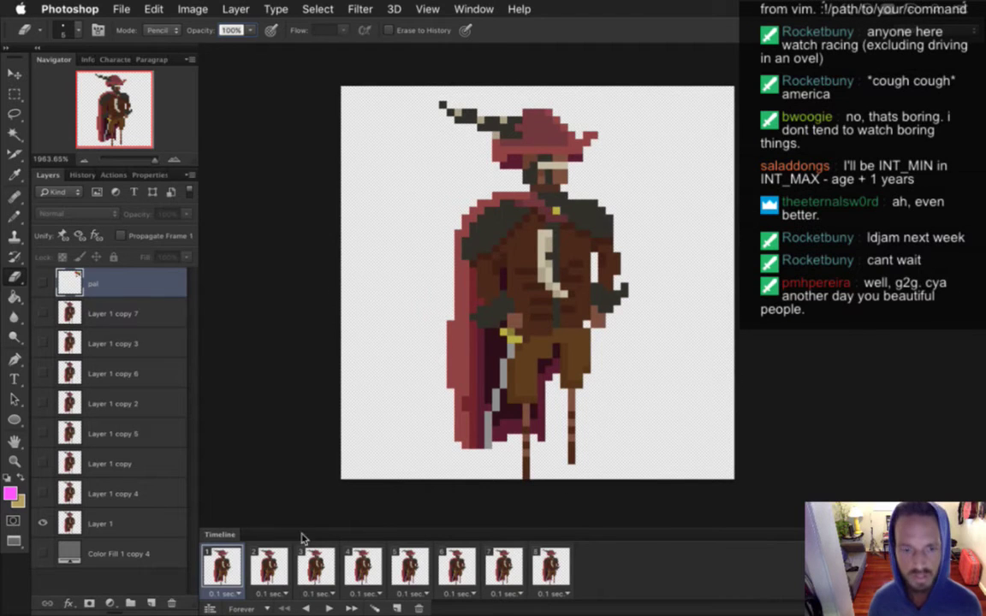
# Step: Add a colorized Hue/Saturation adjustment layer above the pal layer with hue 181 and lightness +22
pyautogui.click(110, 603)
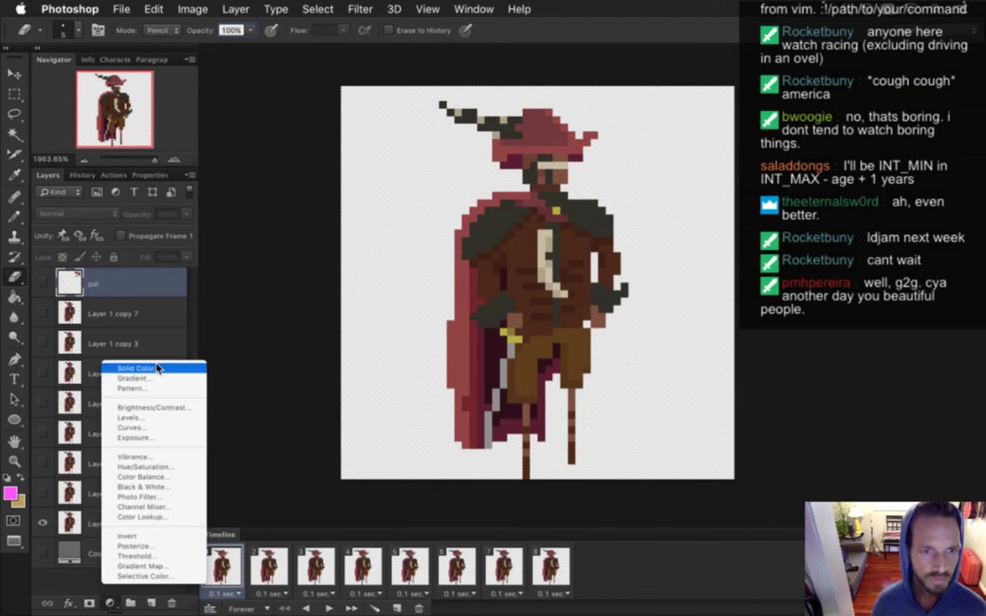
pyautogui.click(163, 469)
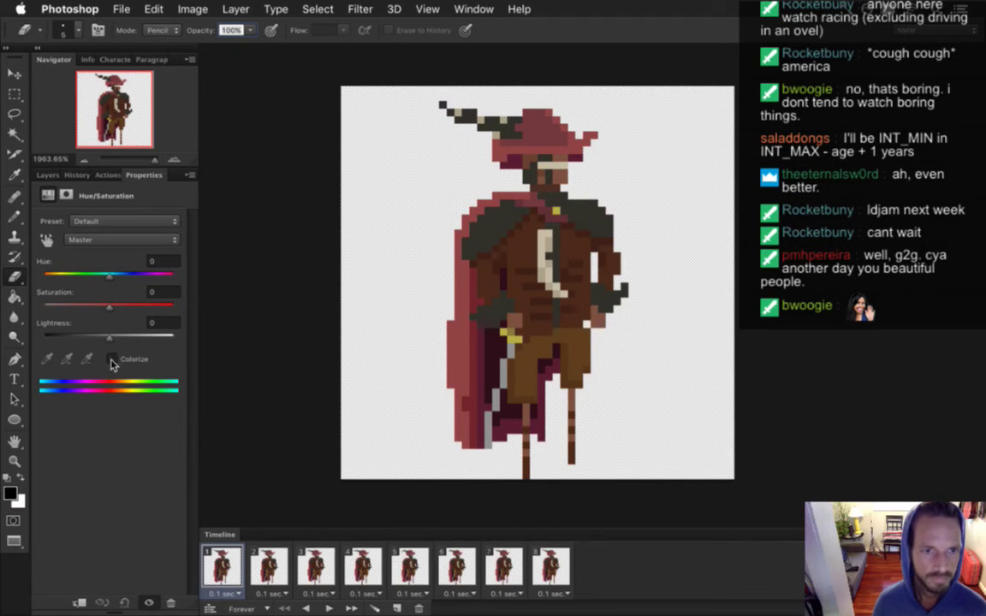
pyautogui.click(111, 359)
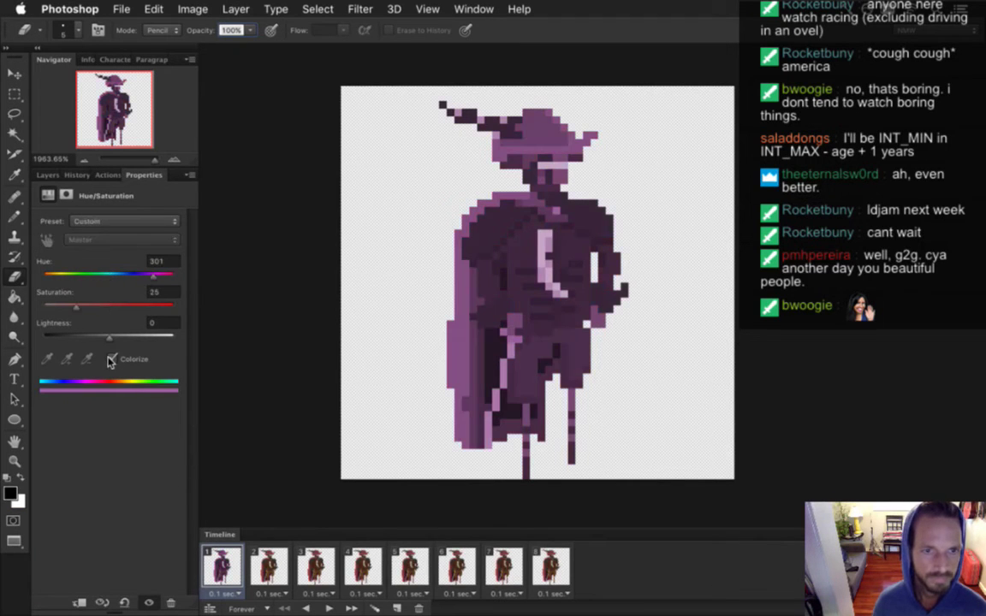
pyautogui.click(109, 275)
pyautogui.moveTo(109, 278)
pyautogui.mouseDown()
pyautogui.moveTo(93, 278)
pyautogui.moveTo(108, 279)
pyautogui.mouseUp()
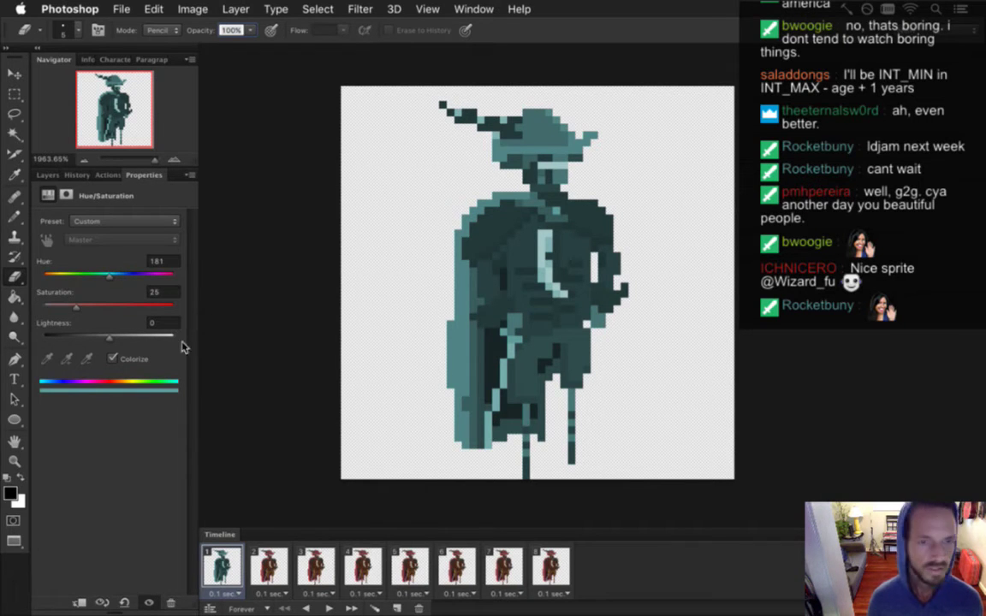
pyautogui.moveTo(110, 340); pyautogui.dragTo(123, 342)
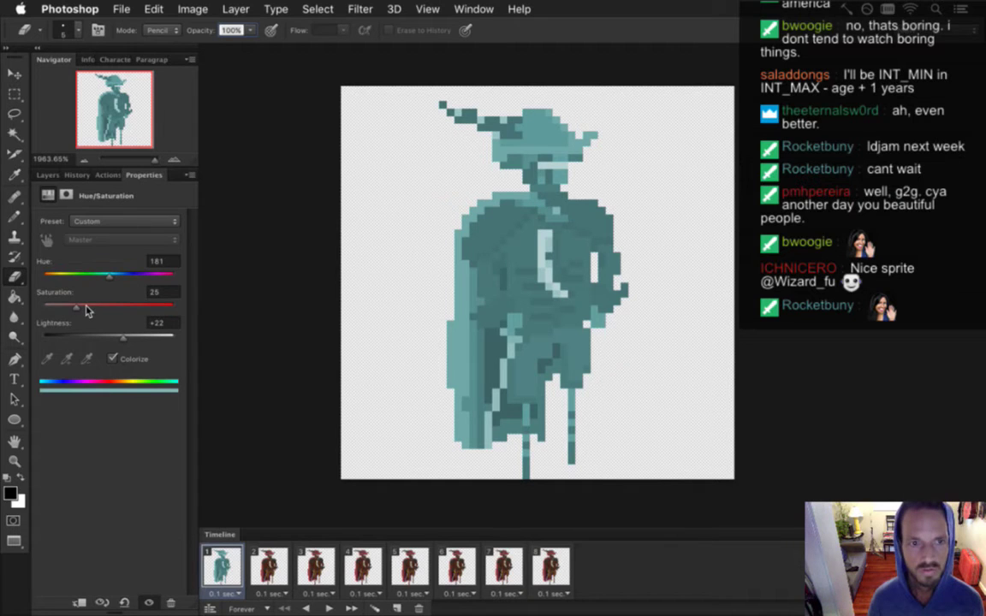
# Step: Delete the layer mask from the Hue/Saturation adjustment layer
pyautogui.click(48, 175)
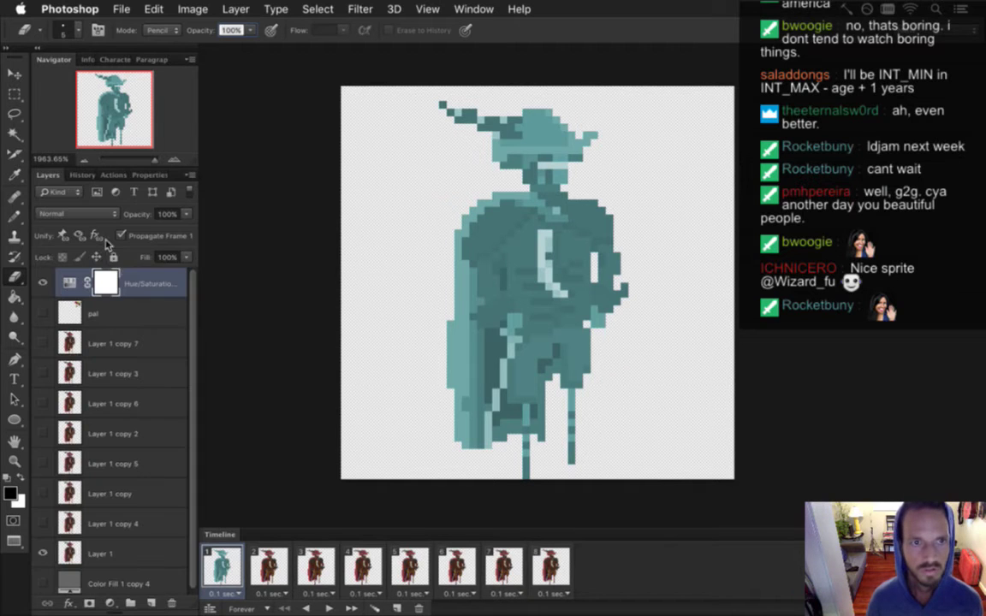
pyautogui.rightClick(109, 283)
pyautogui.click(128, 305)
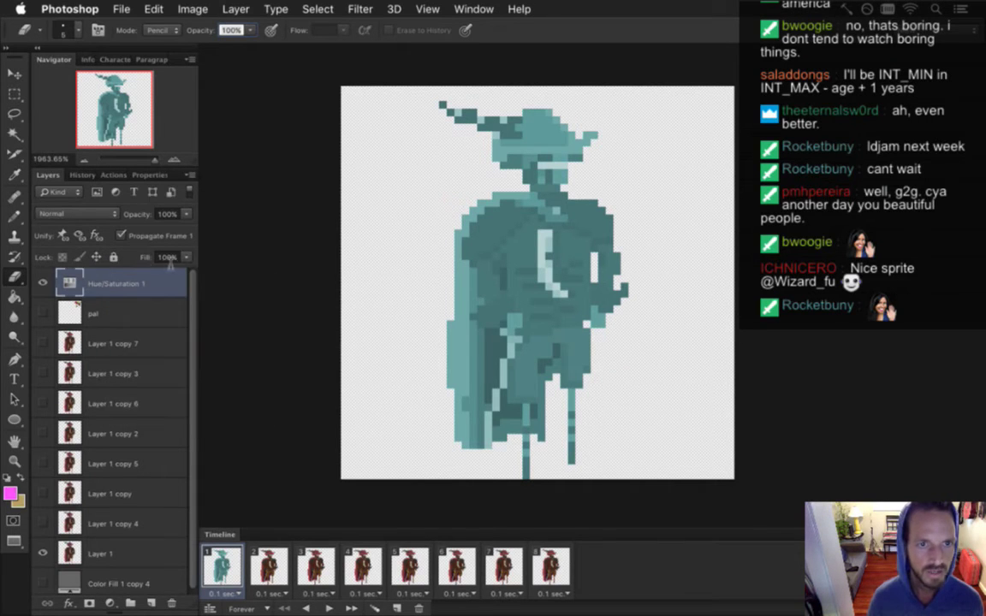
# Step: Try an opacity of 88% on the Hue/Saturation layer and restore it to 100%
pyautogui.moveTo(190, 217)
pyautogui.mouseDown()
pyautogui.moveTo(171, 231)
pyautogui.moveTo(181, 222)
pyautogui.mouseUp()
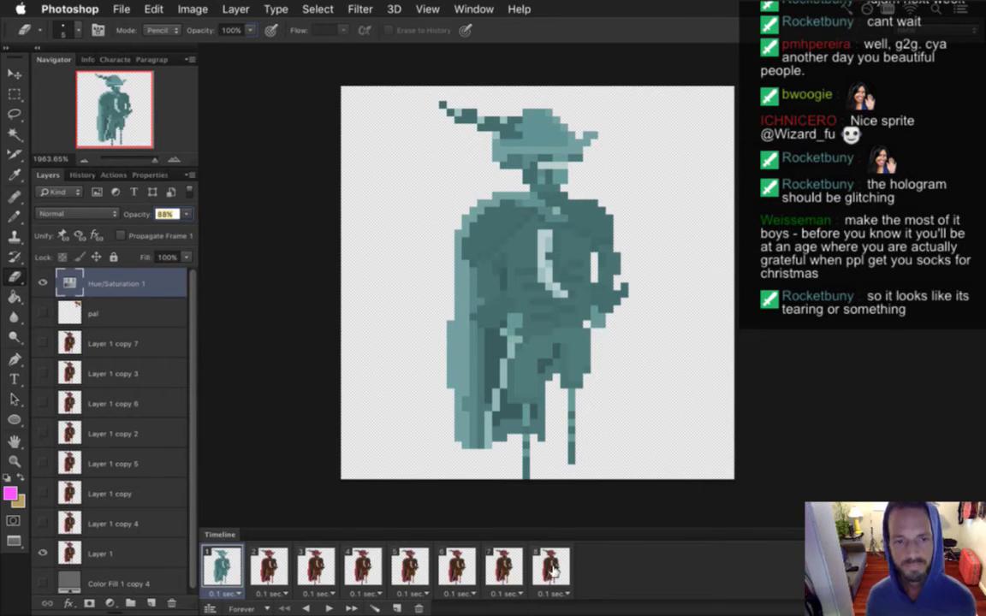
pyautogui.click(186, 213)
pyautogui.moveTo(181, 229); pyautogui.dragTo(188, 207)
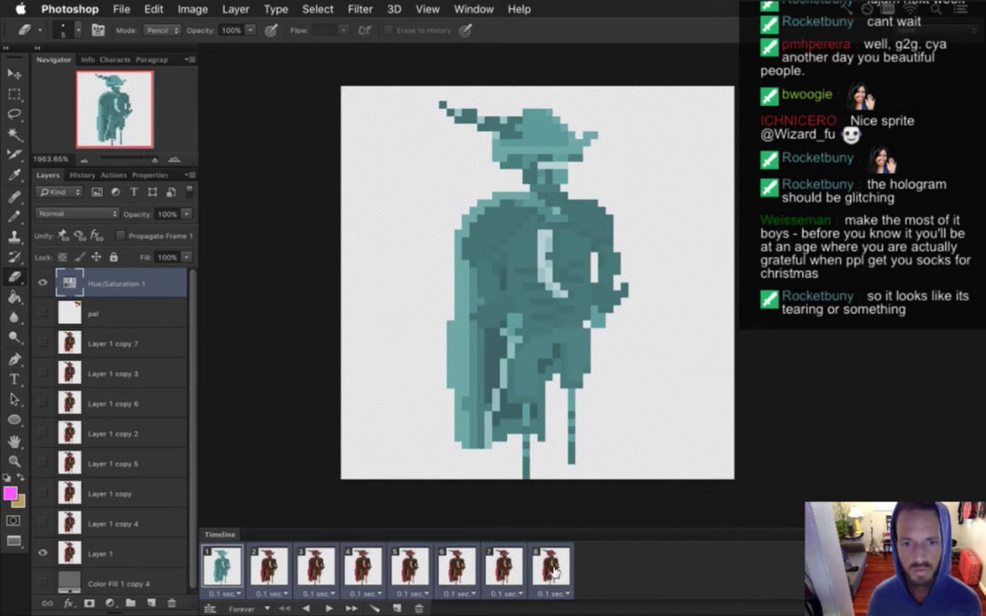
# Step: Make the Hue/Saturation layer visible in all eight selected animation frames
pyautogui.click(44, 282)
pyautogui.click(44, 283)
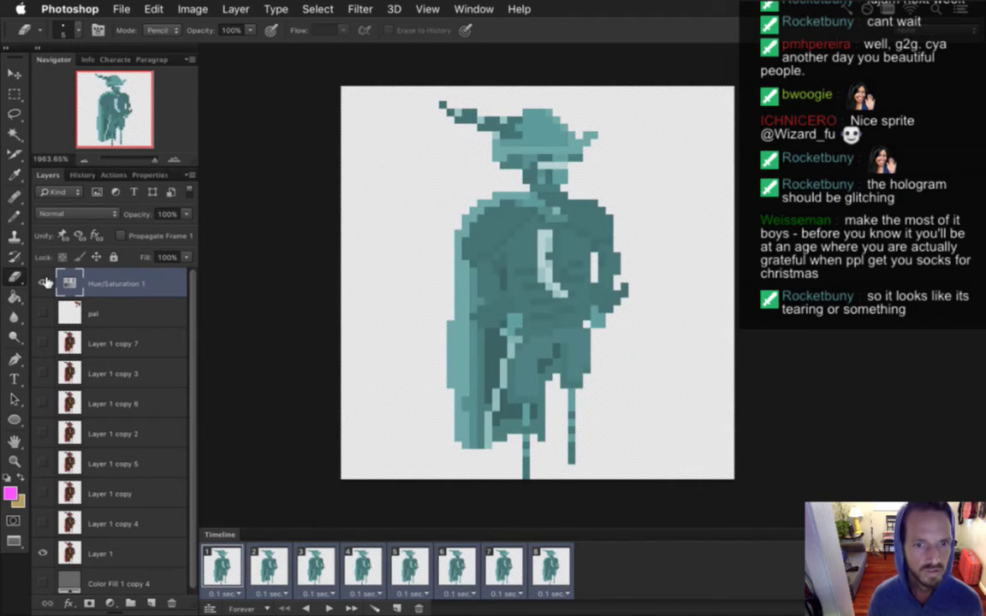
# Step: Save the document in the Shadow folder under the new name CaptainTuskHolo.psd
pyautogui.click(120, 8)
pyautogui.click(180, 188)
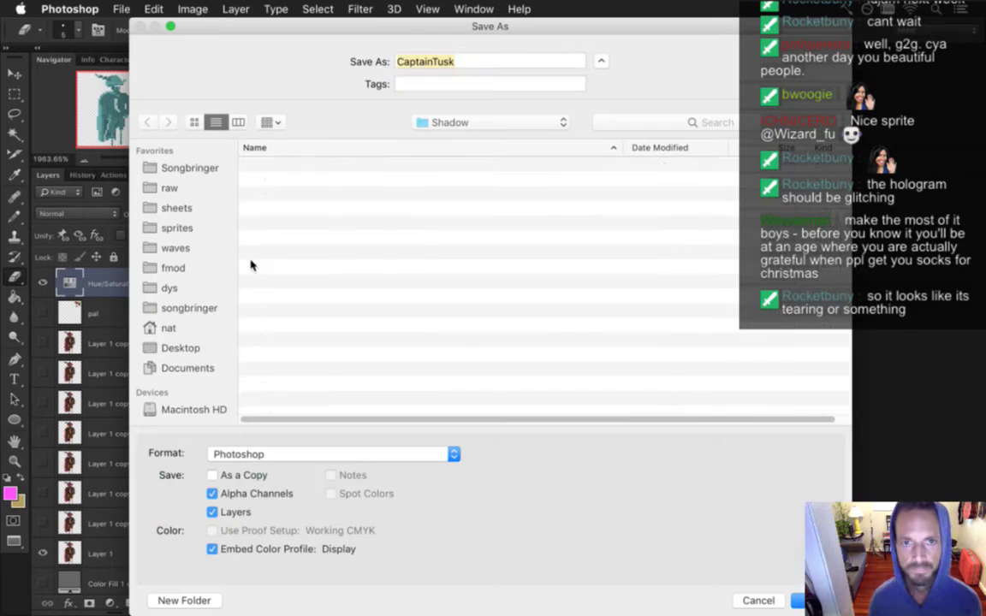
pyautogui.press('Right')
pyautogui.write('Holo')
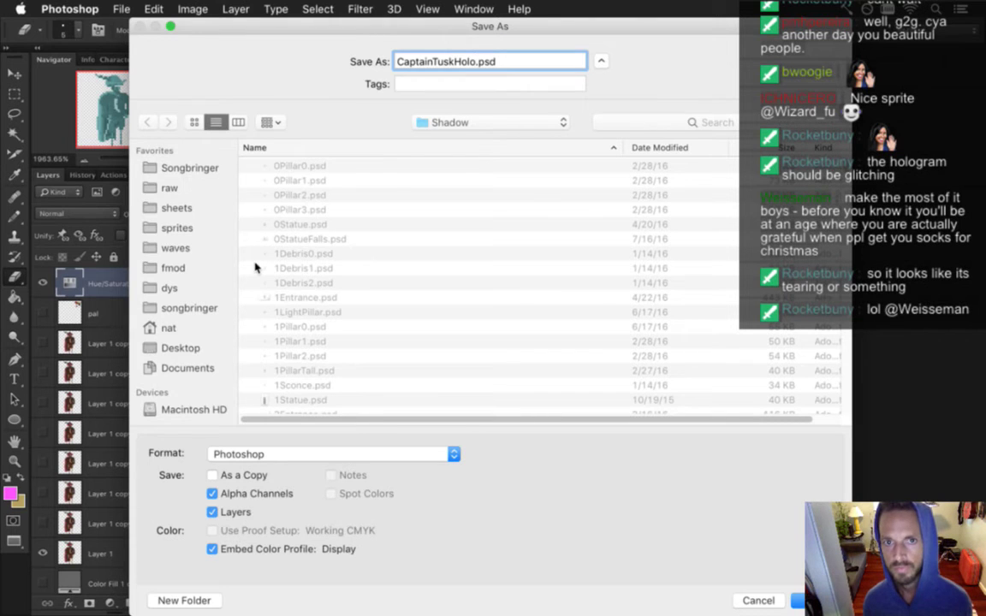
pyautogui.press('Return')
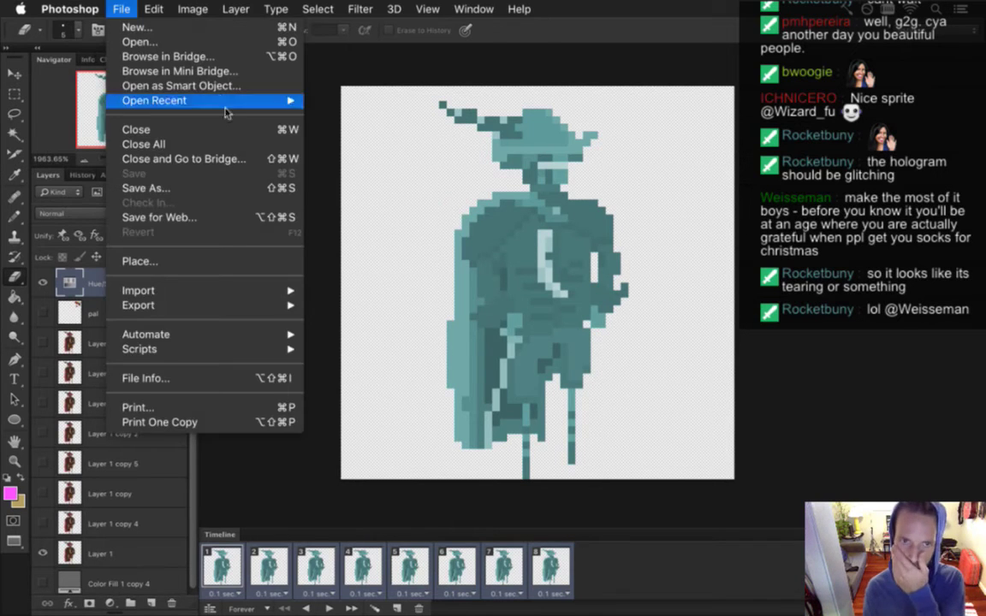
# Step: Render all frames as a PNG image sequence named CaptainTuskHolo.png at document size 52 x 52 and 10 fps
pyautogui.click(319, 200)
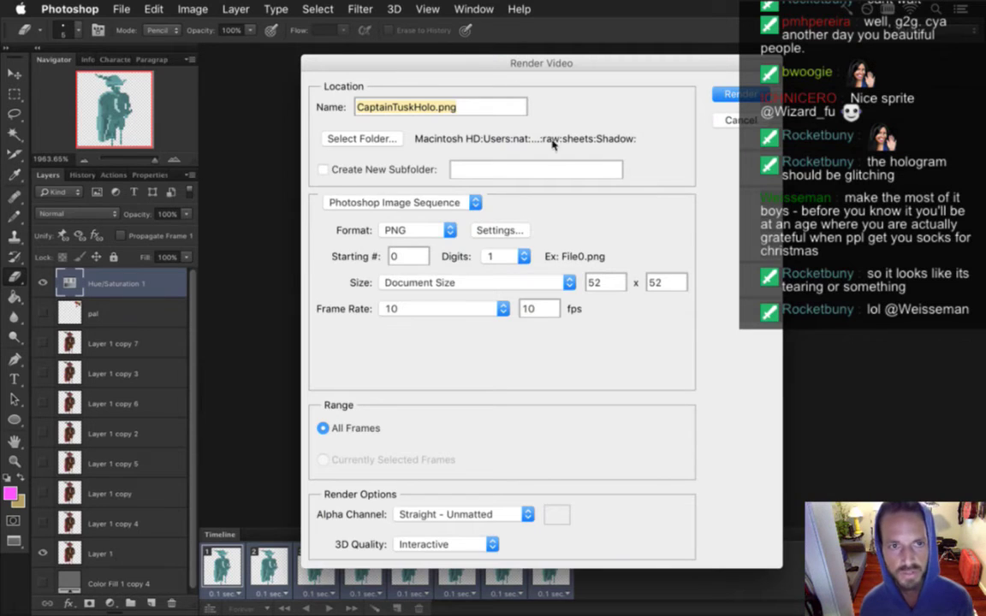
pyautogui.moveTo(439, 68); pyautogui.dragTo(657, 376)
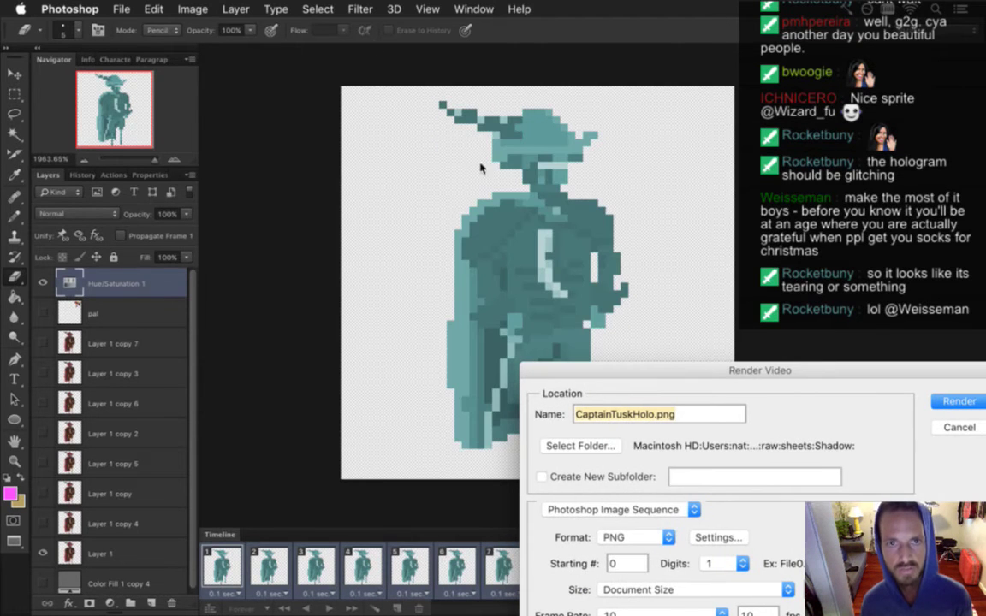
pyautogui.moveTo(870, 376); pyautogui.dragTo(673, 97)
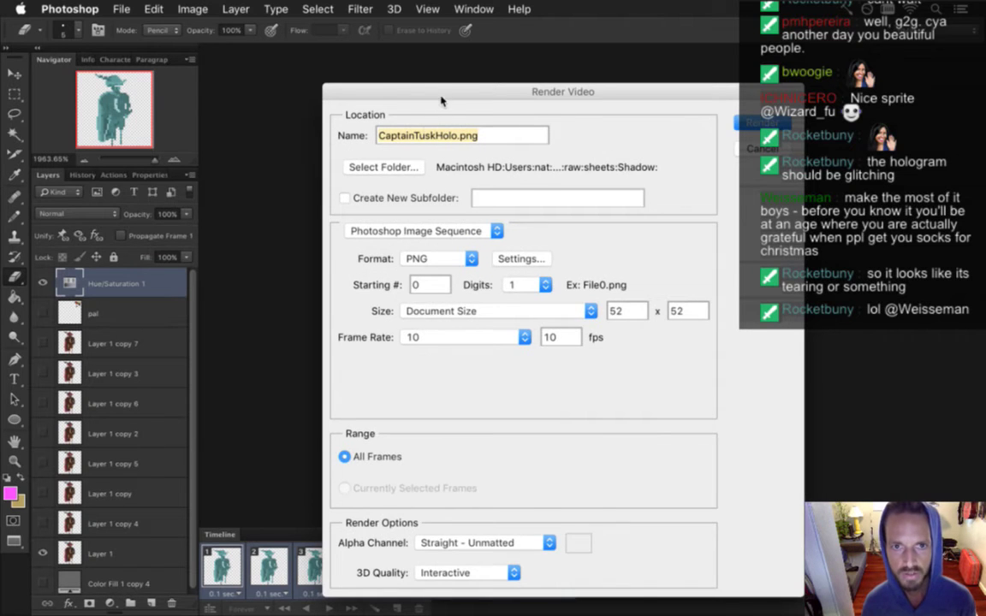
pyautogui.moveTo(441, 100); pyautogui.dragTo(420, 84)
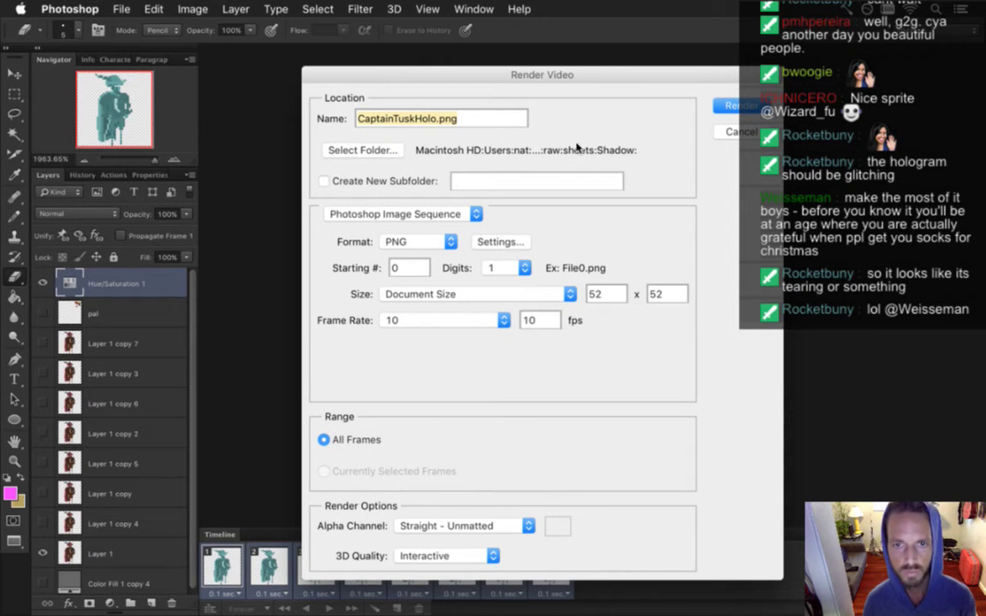
pyautogui.click(723, 133)
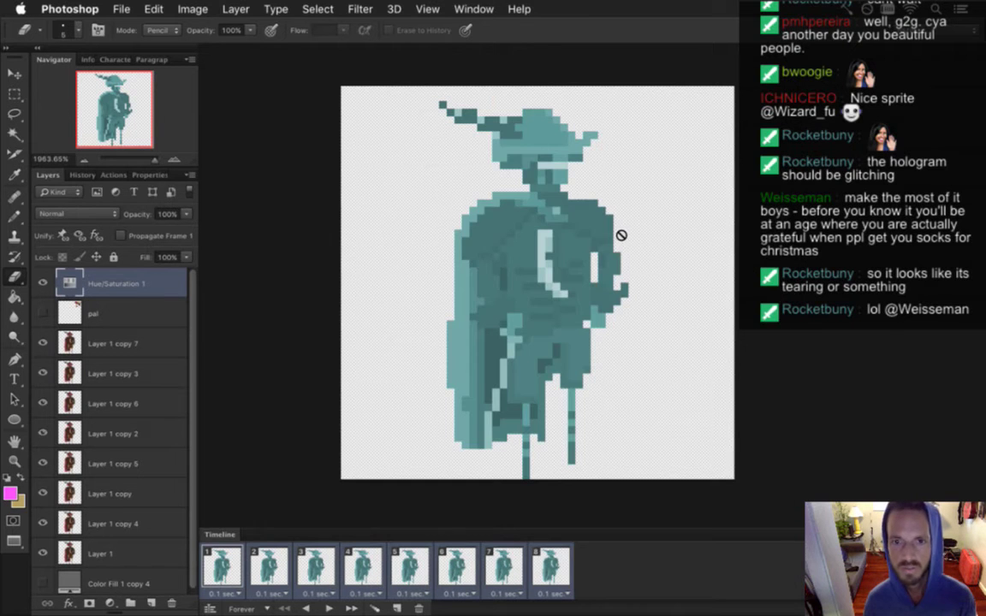
# Step: Switch to iTerm2, check the Songbringer repository's git status for the new hologram files, and resume the suspended vim session
pyautogui.press('super+Tab')
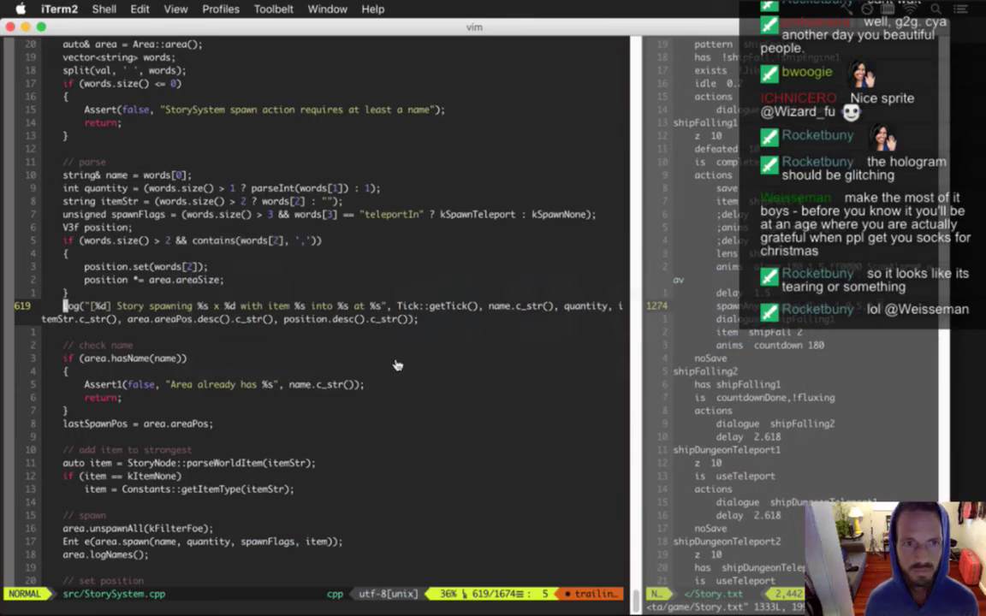
pyautogui.hotkey('ctrl', 'z')
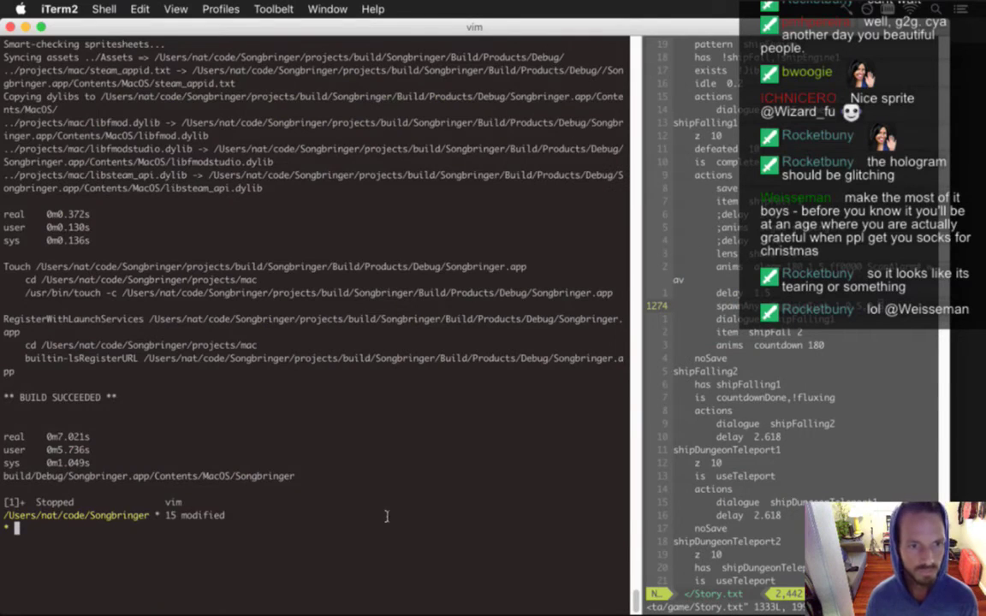
pyautogui.write('gs')
pyautogui.press('Return')
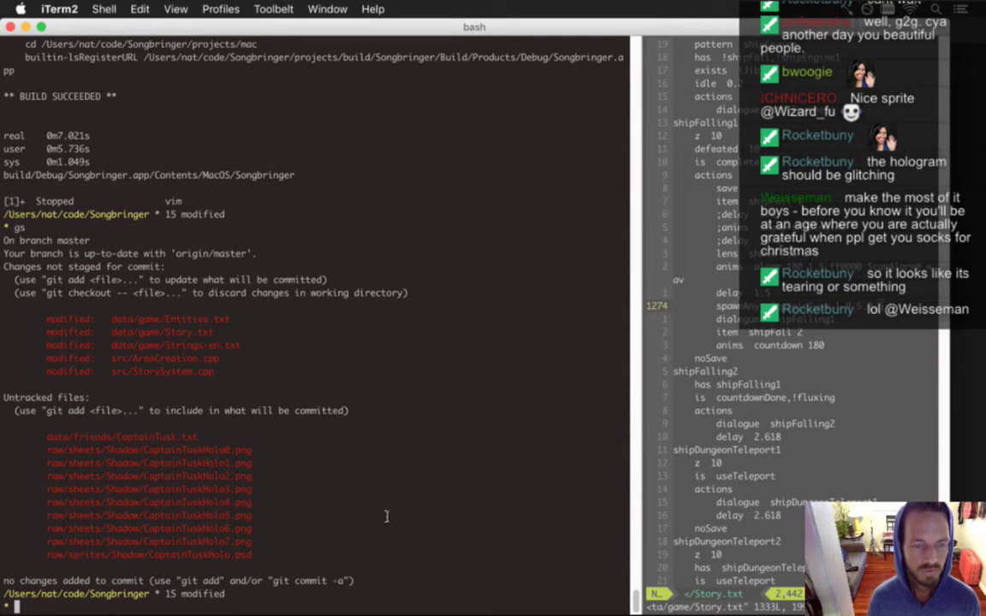
pyautogui.write('fg')
pyautogui.press('Return')
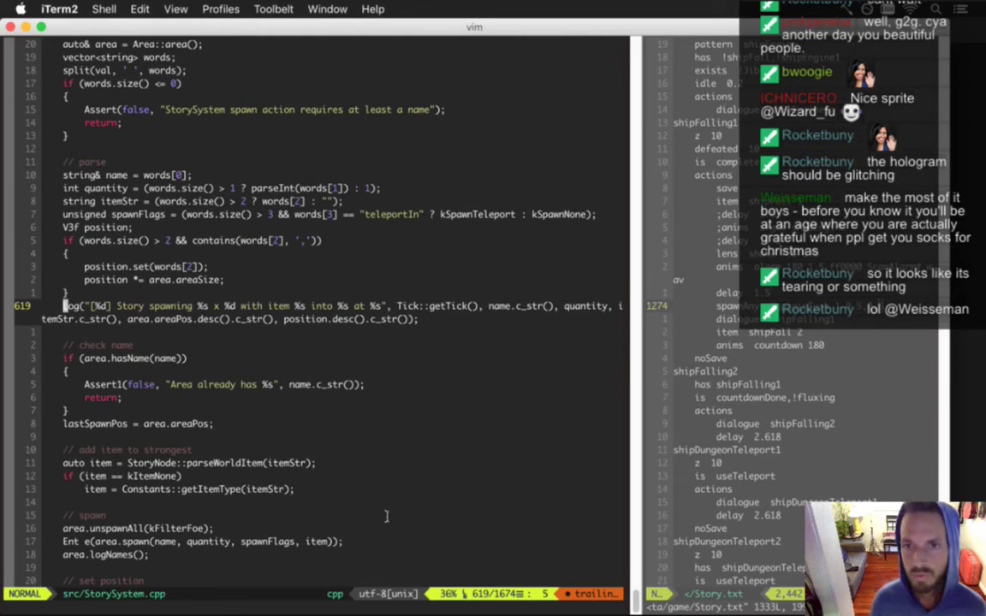
# Step: Close the CaptainTusk.txt buffer in the pane that held Story.txt and return to the StorySystem.cpp pane
pyautogui.hotkey('ctrl', '6')
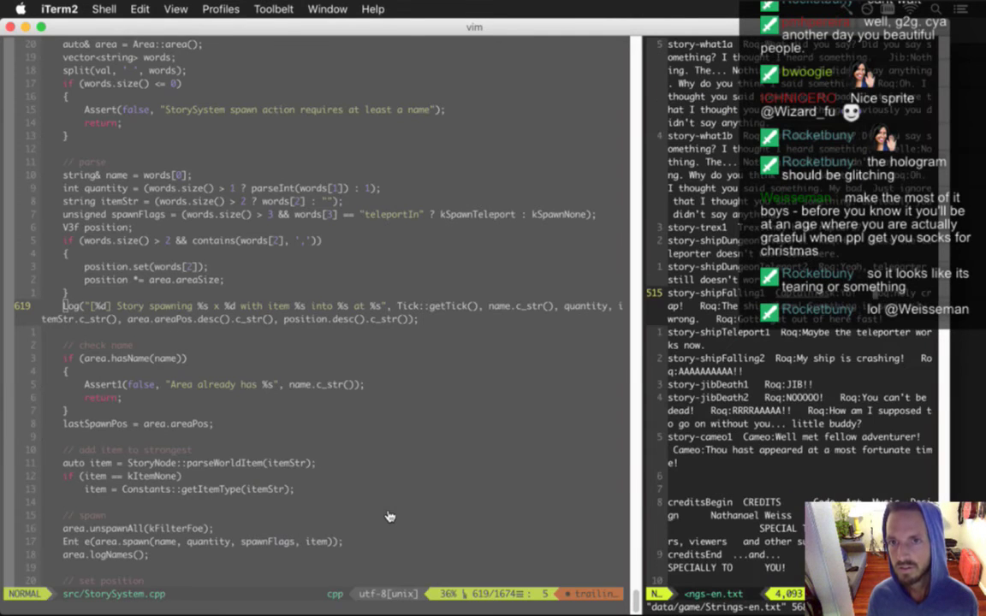
pyautogui.hotkey('ctrl', '6')
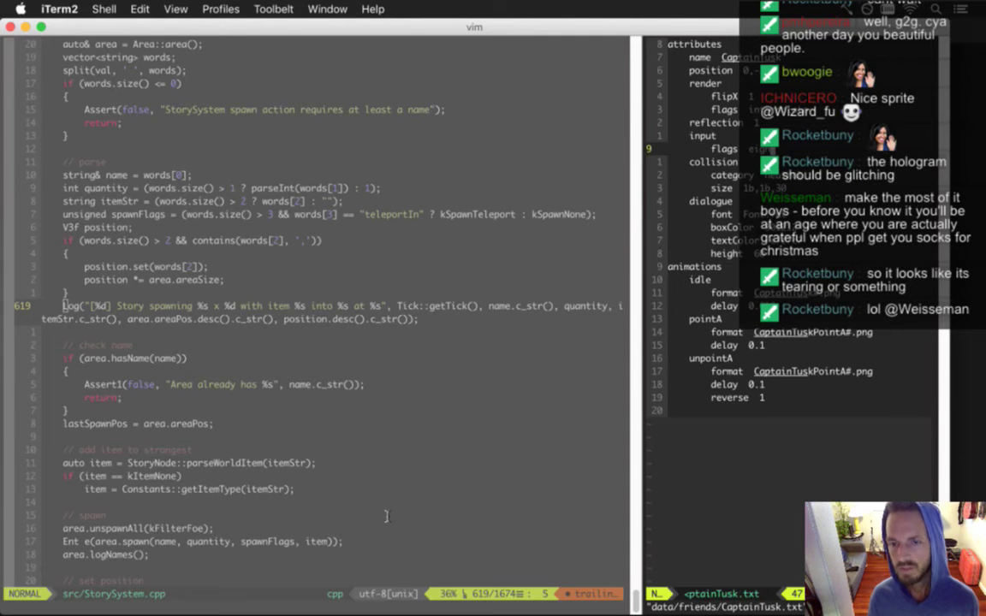
pyautogui.write(':b')
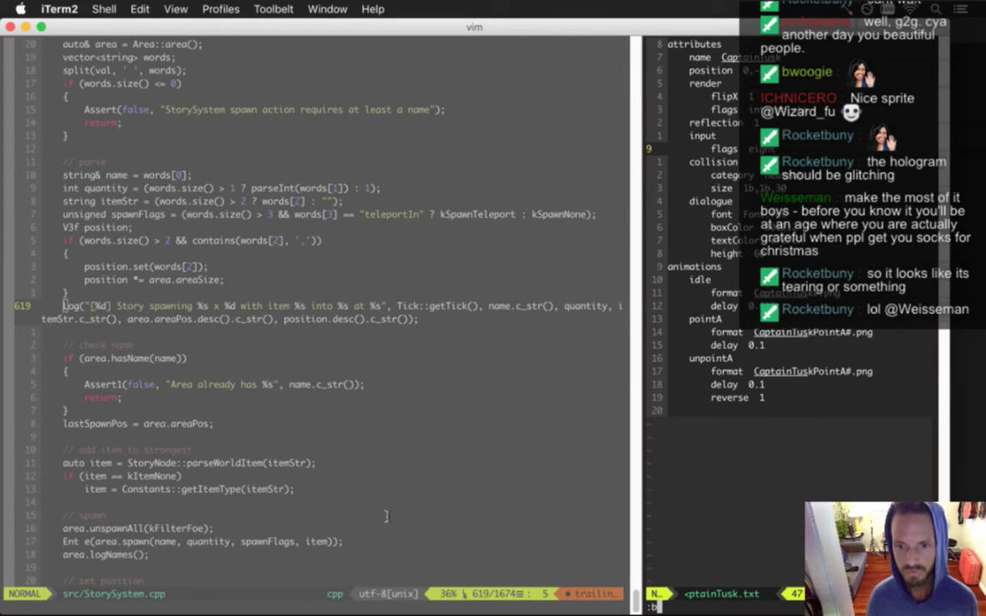
pyautogui.write('#')
pyautogui.press('Return')
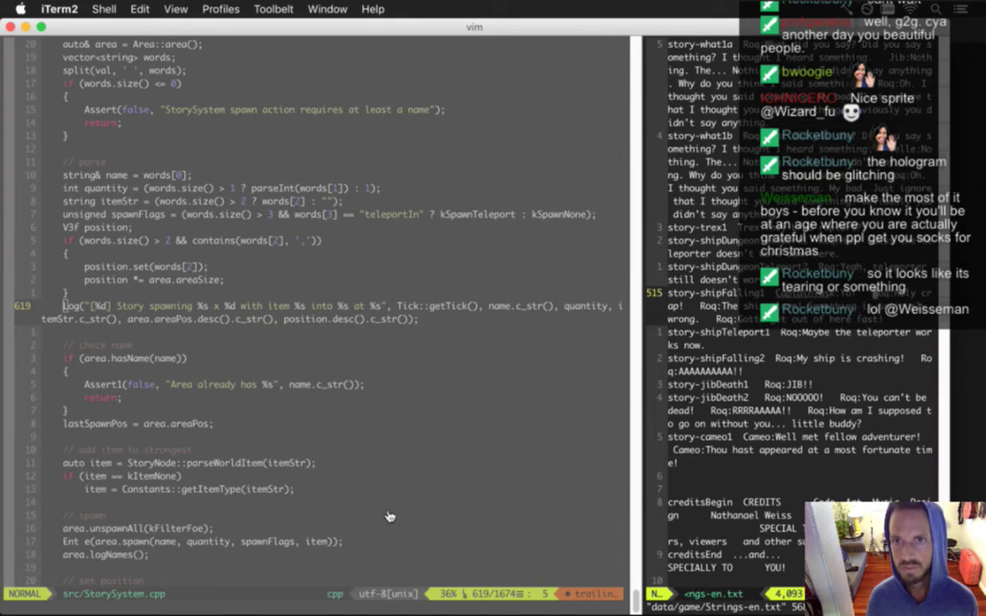
pyautogui.hotkey('ctrl', '6')
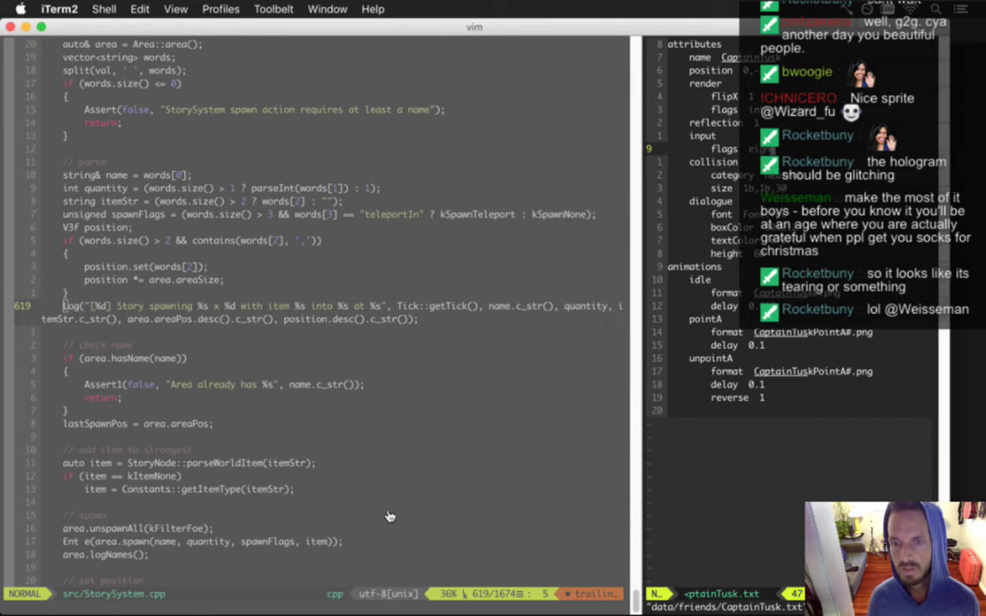
pyautogui.write(':')
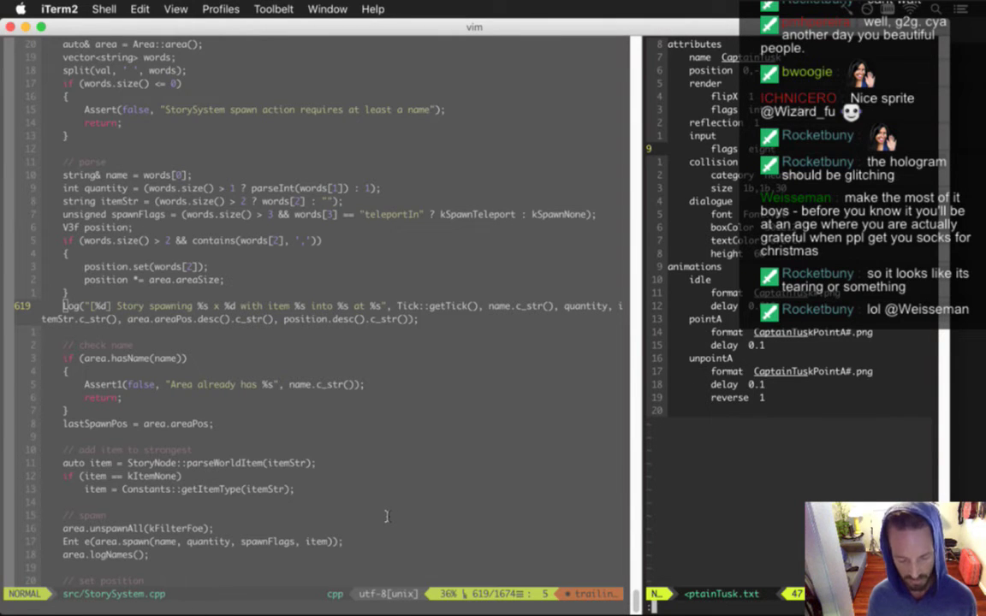
pyautogui.write('bd')
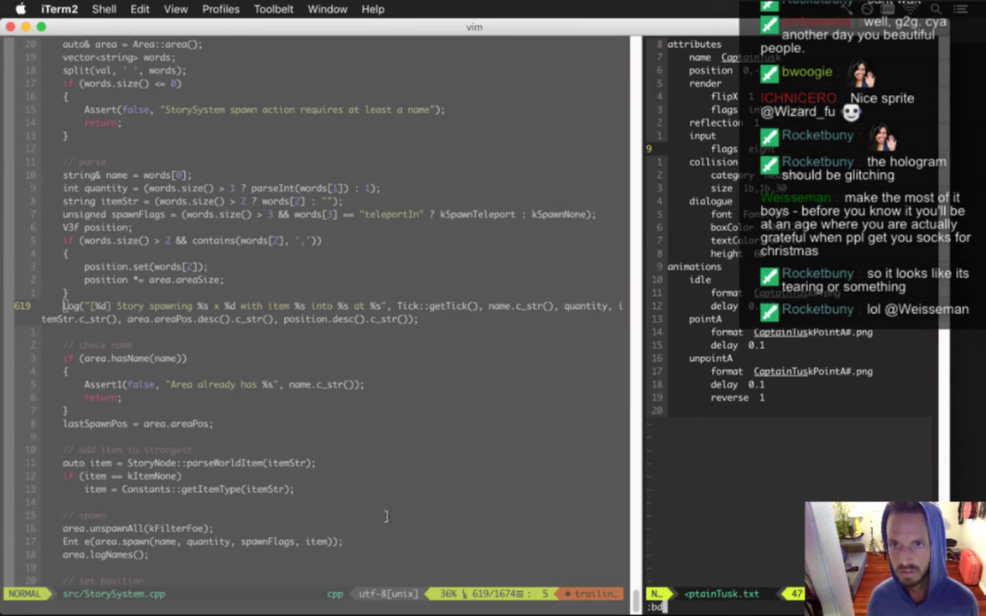
pyautogui.press('Return')
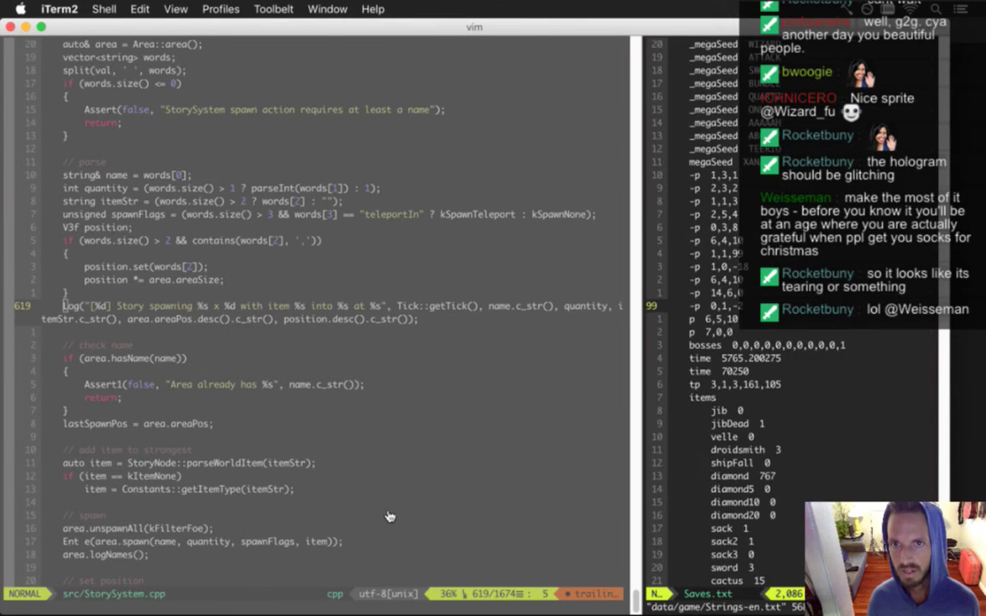
pyautogui.press('Tab')
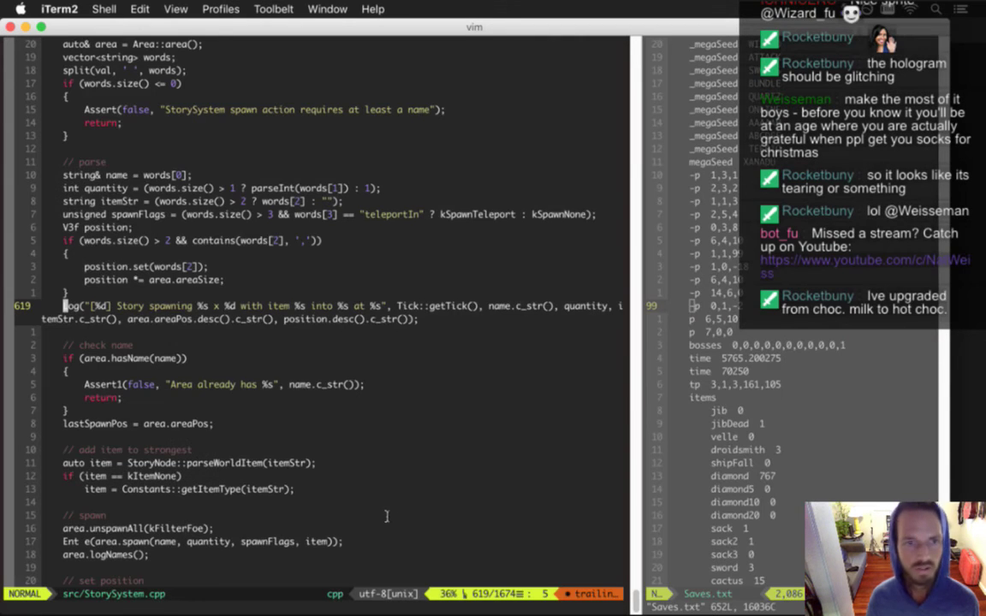
pyautogui.write(':tag')
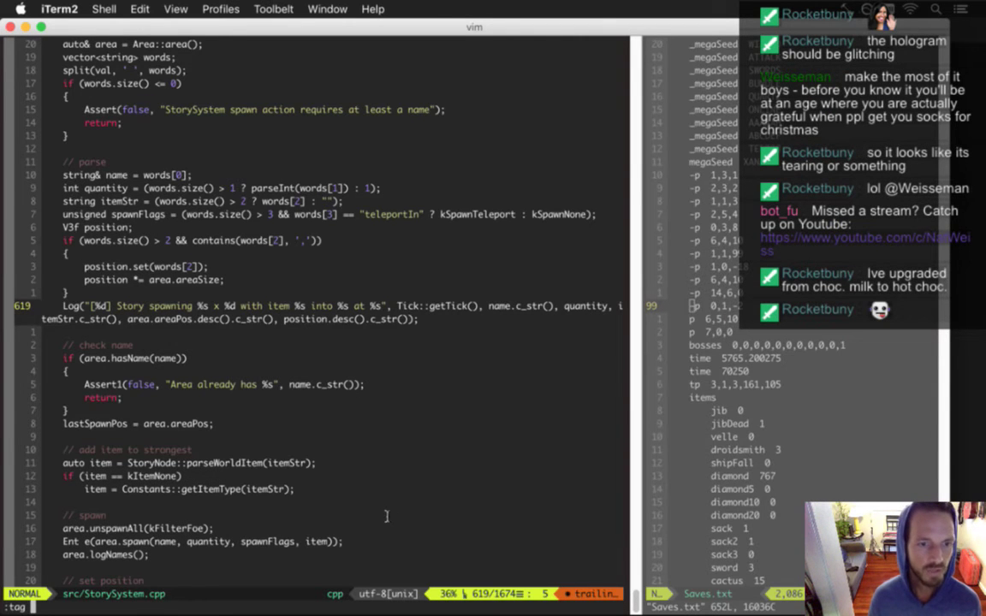
pyautogui.write(' da')
pyautogui.press('Tab')
pyautogui.press('Escape')
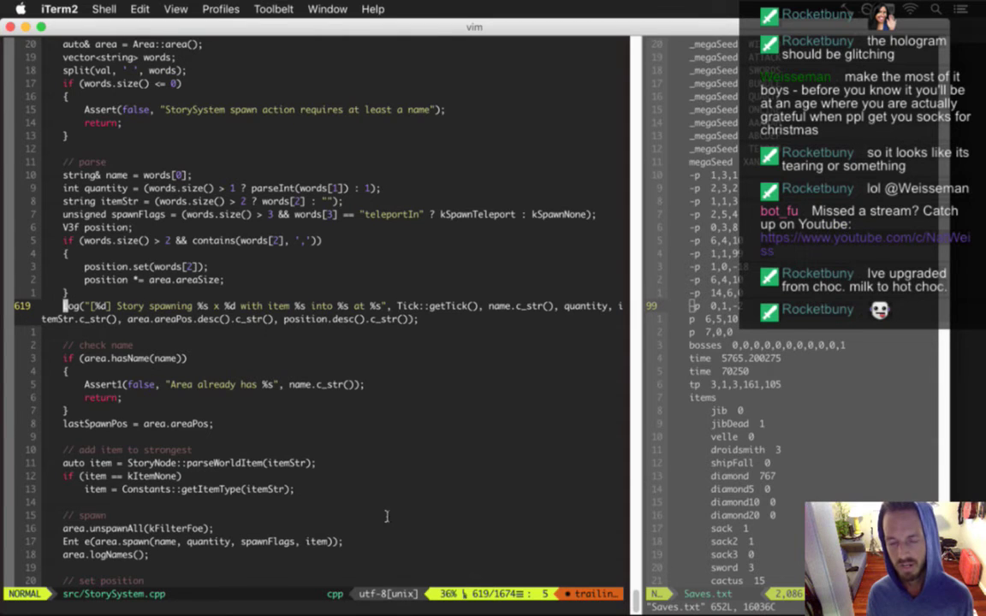
# Step: Open data/friends/CaptainTusk.txt for editing in the StorySystem.cpp pane
pyautogui.write(':e')
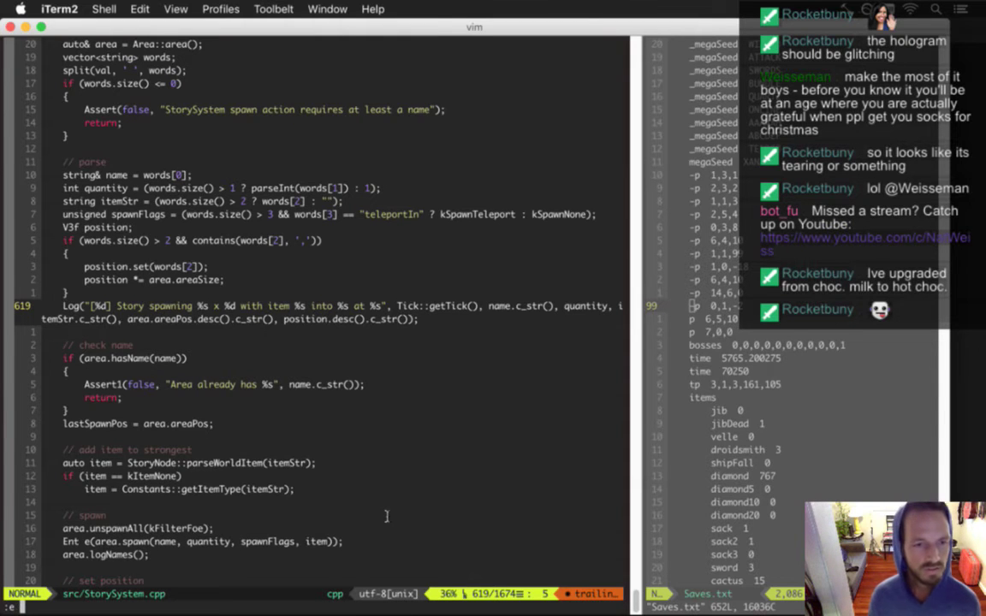
pyautogui.write(' data/friends/CaptainTusk.txt')
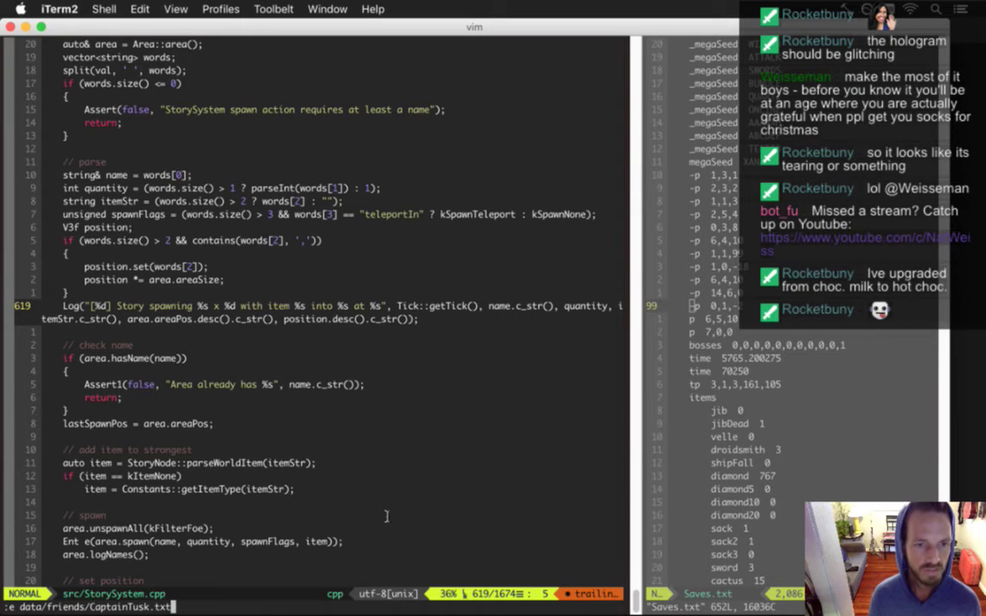
pyautogui.press('Return')
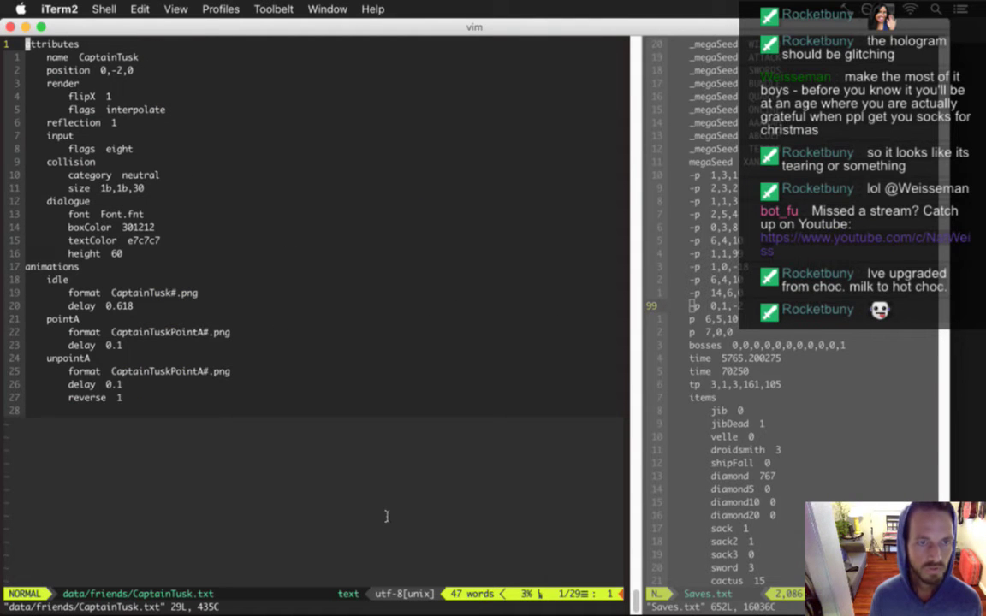
# Step: Duplicate the three-line idle animation block directly below the original, above pointA
pyautogui.press('j')
pyautogui.press('j')
pyautogui.press('j')
pyautogui.press('j')
pyautogui.press('j')
pyautogui.press('j')
pyautogui.press('j')
pyautogui.press('j')
pyautogui.press('j')
pyautogui.press('j')
pyautogui.press('j')
pyautogui.press('j')
pyautogui.press('j')
pyautogui.press('j')
pyautogui.press('j')
pyautogui.press('j')
pyautogui.press('j')
pyautogui.press('j')
pyautogui.press('j')
pyautogui.press('j')
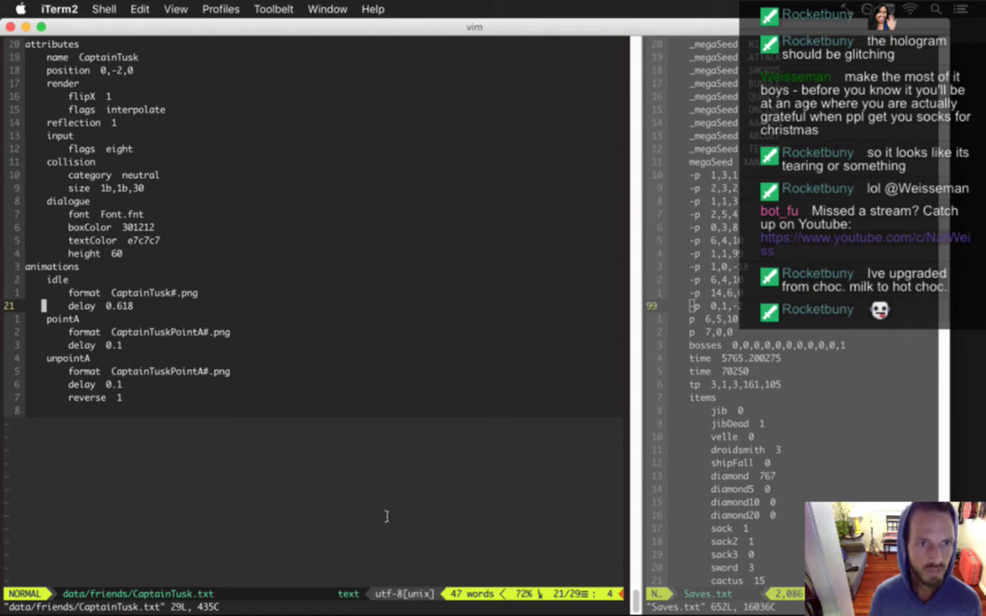
pyautogui.press('k')
pyautogui.press('k')
pyautogui.press('k')
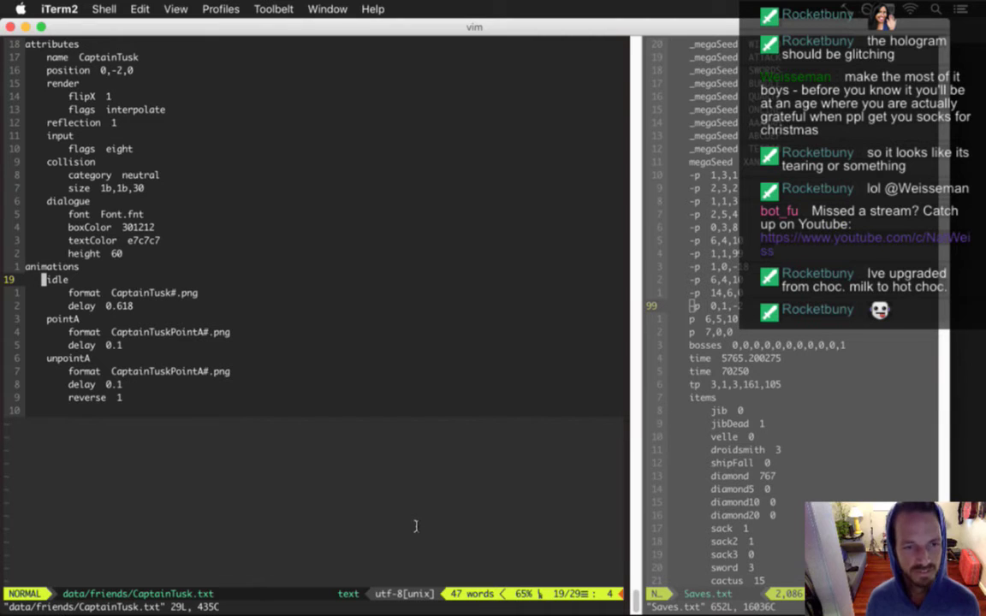
pyautogui.hotkey('shift', 'v')
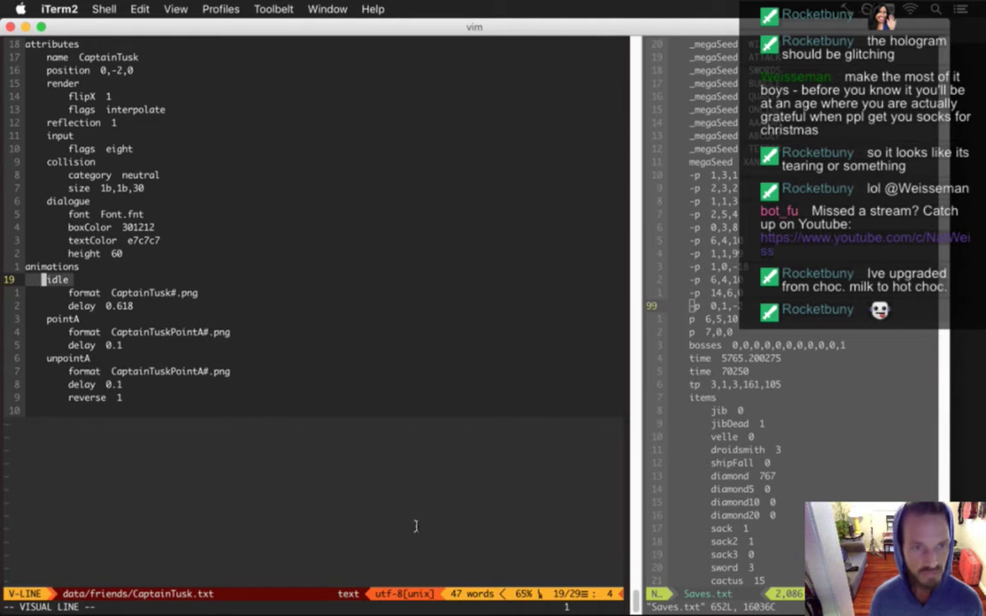
pyautogui.press('j')
pyautogui.press('j')
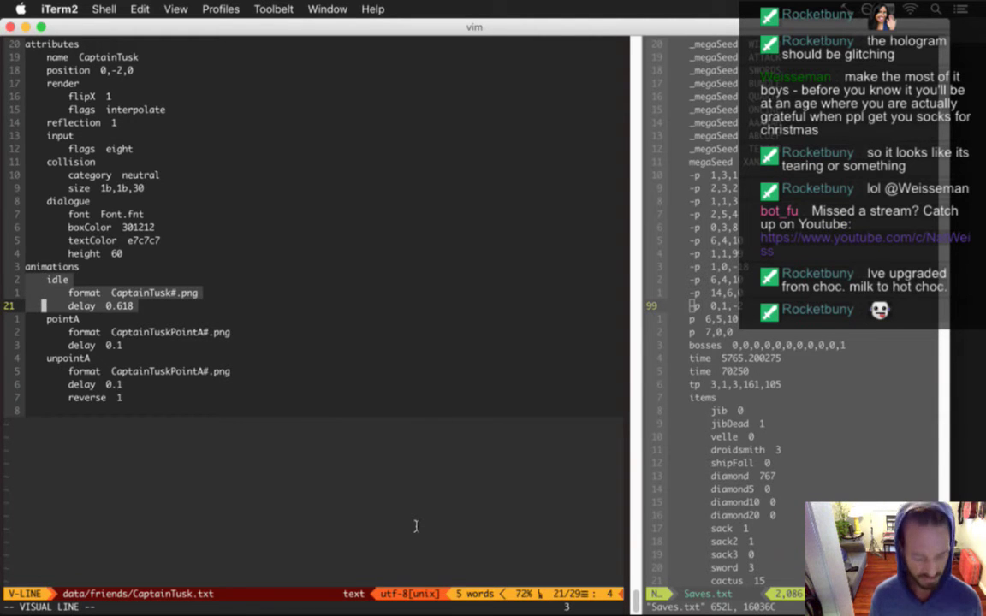
pyautogui.press('y')
pyautogui.press('j')
pyautogui.press('j')
pyautogui.press('j')
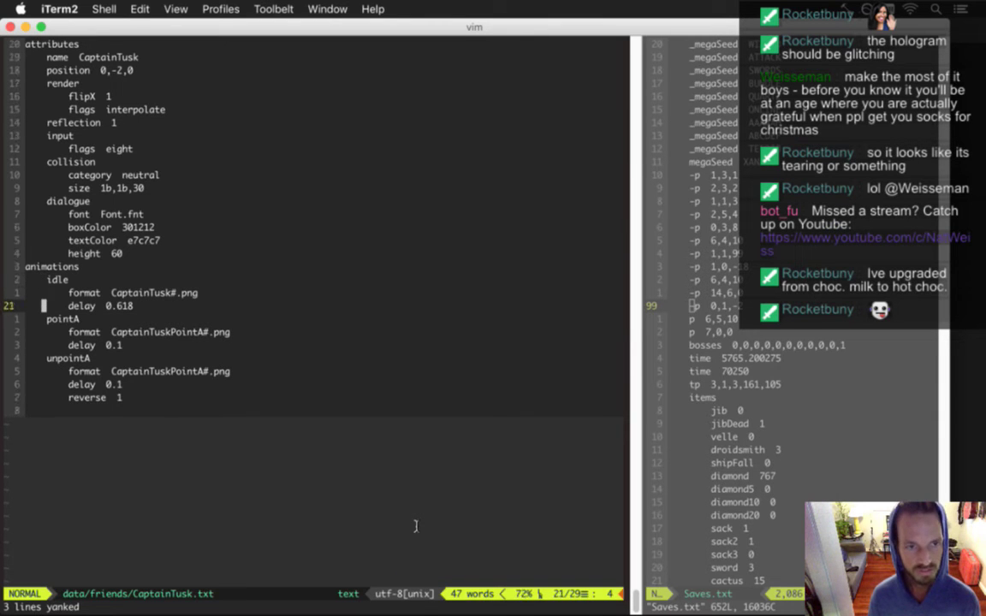
pyautogui.press('P')
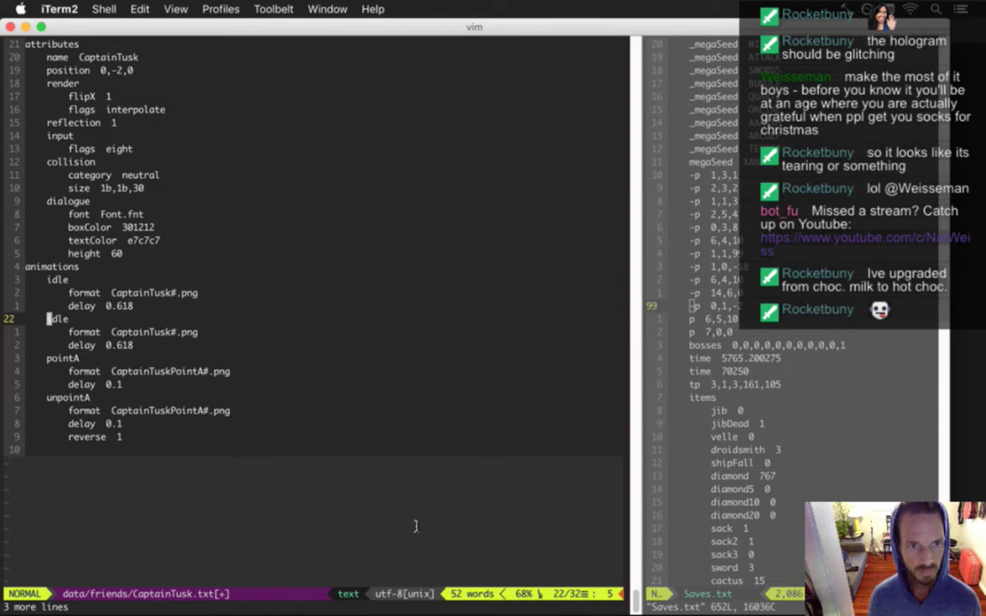
# Step: Rename the duplicated idle animation as idle-holo
pyautogui.press('l')
pyautogui.press('l')
pyautogui.press('l')
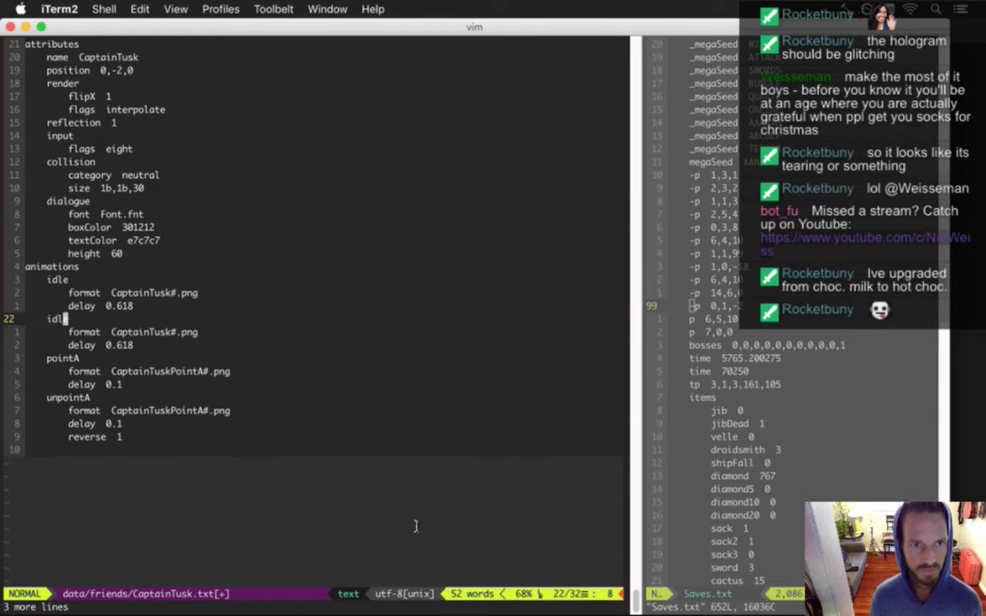
pyautogui.press('Escape')
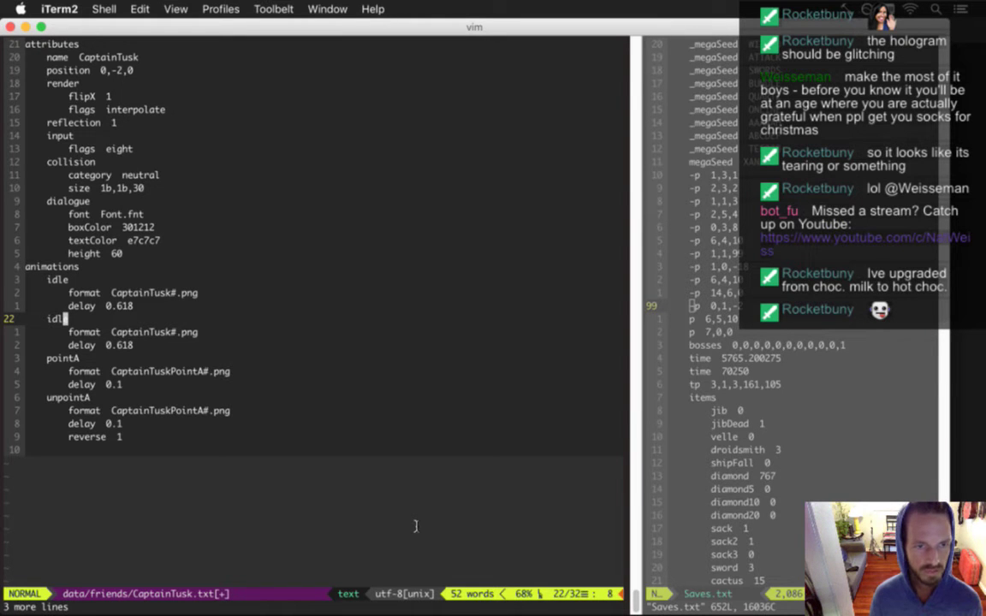
pyautogui.press('a')
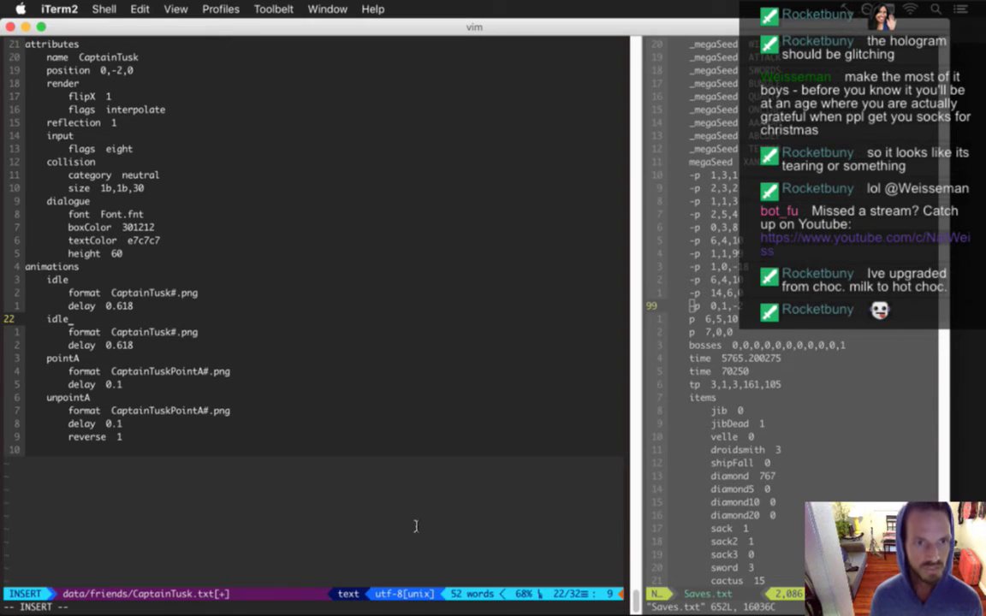
pyautogui.write('-')
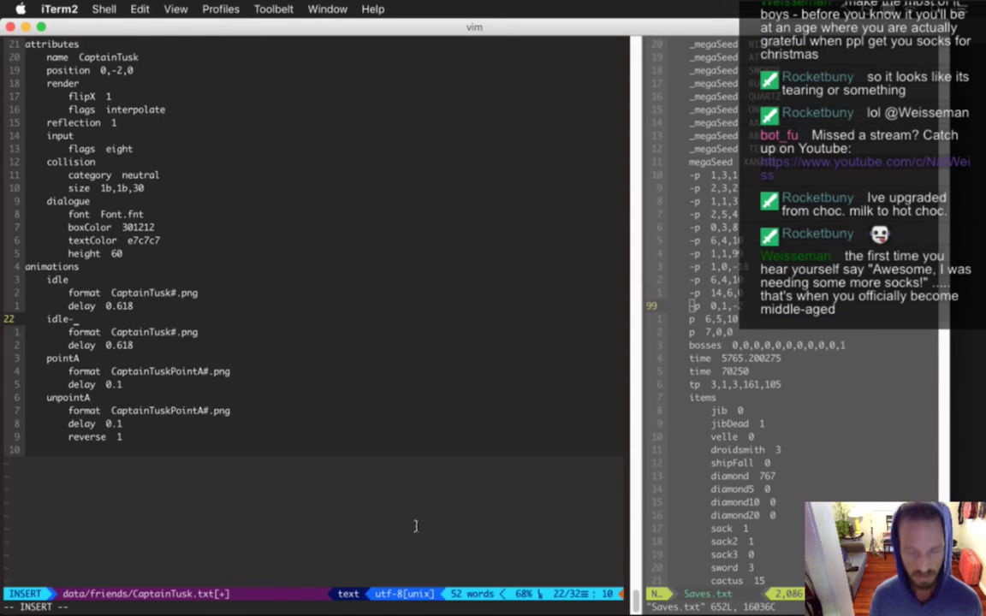
pyautogui.write('holo')
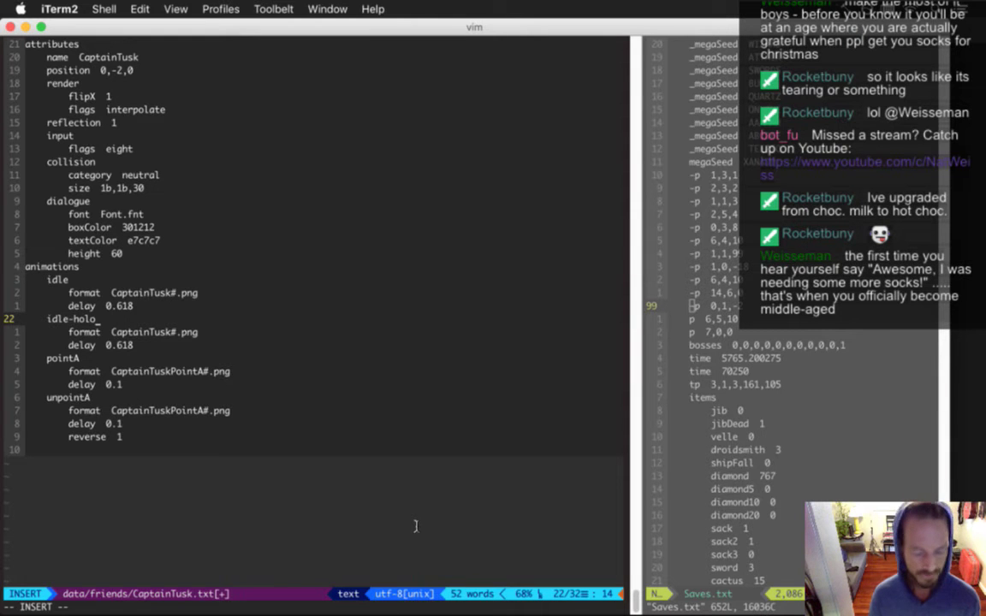
pyautogui.press('Escape')
# Step: Set the idle-holo animation's format to CaptainTuskHolo#.png and save CaptainTusk.txt
pyautogui.press('j')
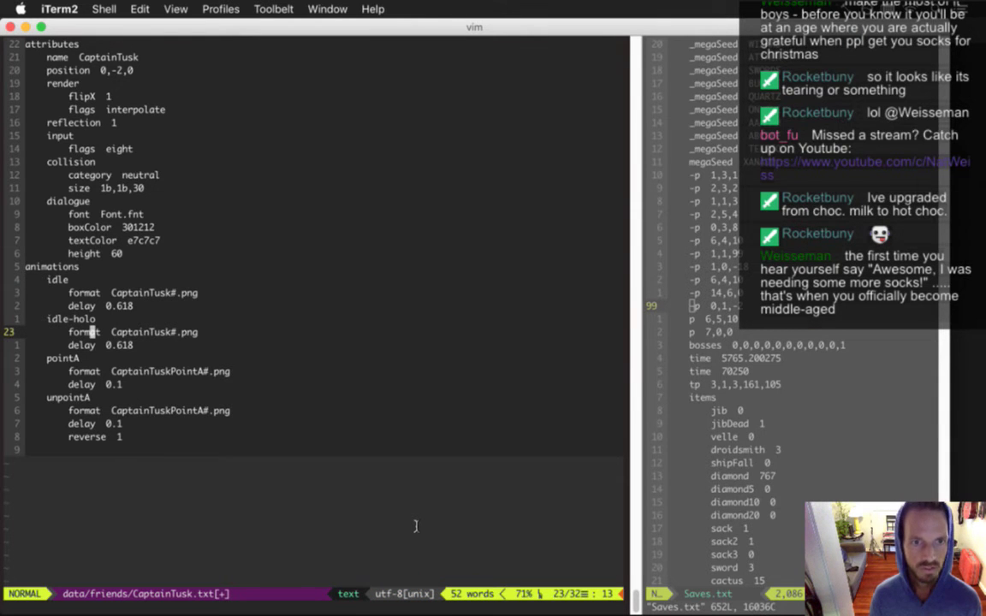
pyautogui.press('f')
pyautogui.press('#')
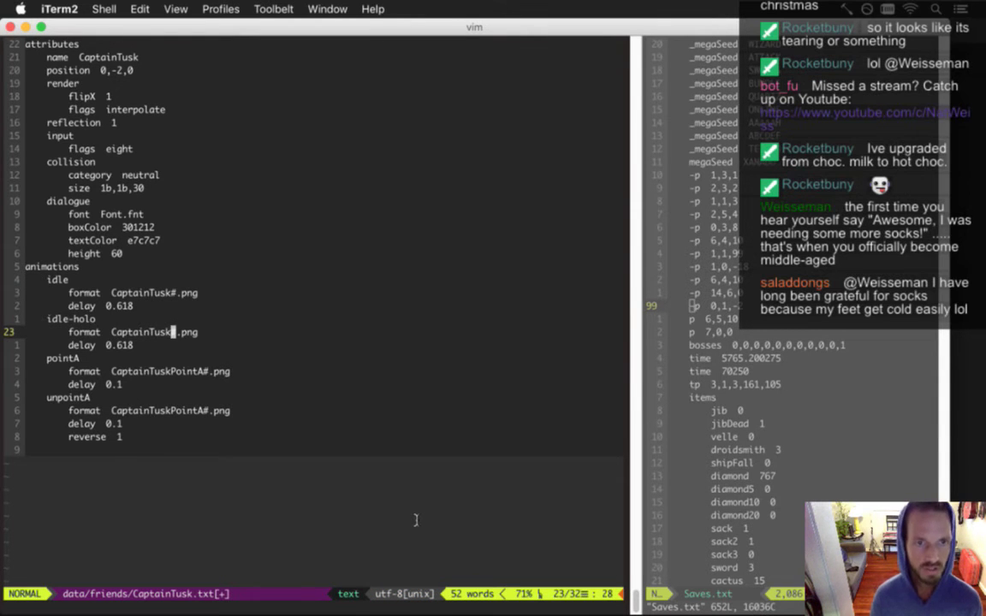
pyautogui.press('i')
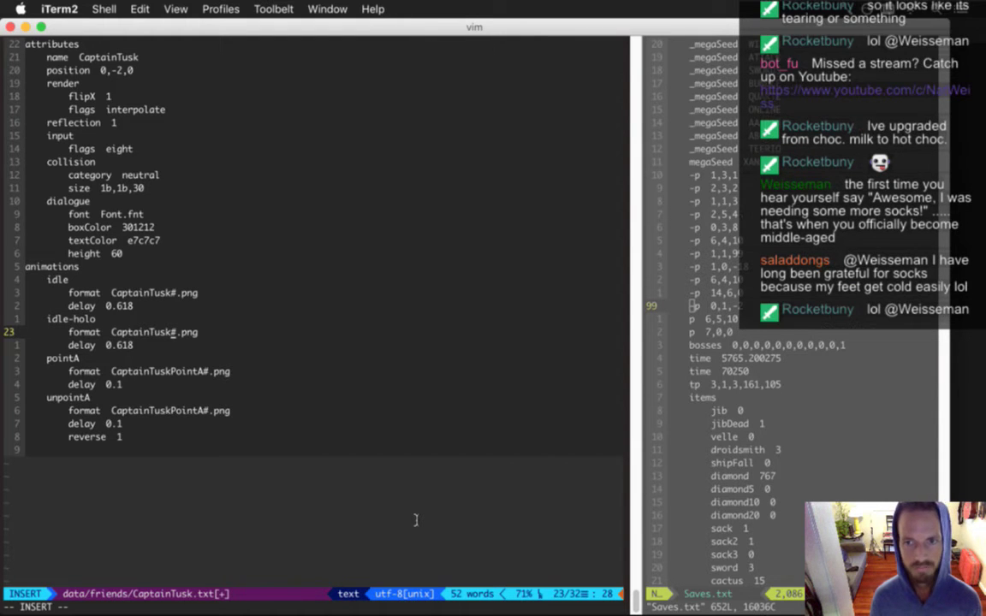
pyautogui.write('Holo')
pyautogui.press('Escape')
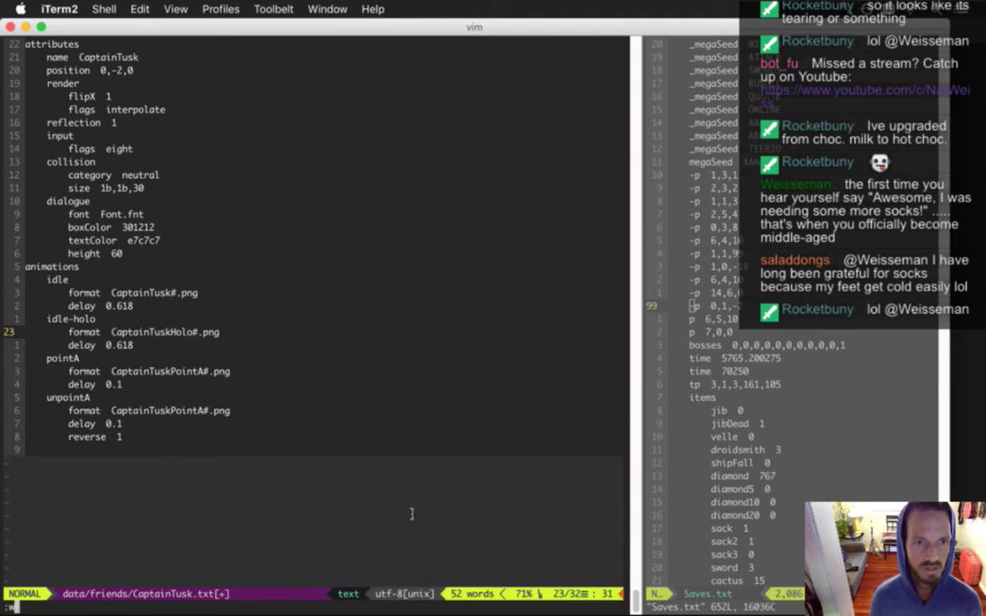
pyautogui.write(':w')
pyautogui.press('Return')
# Step: Bring up data/game/Story.txt in the pane showing Saves.txt
pyautogui.press('super+bracketright')
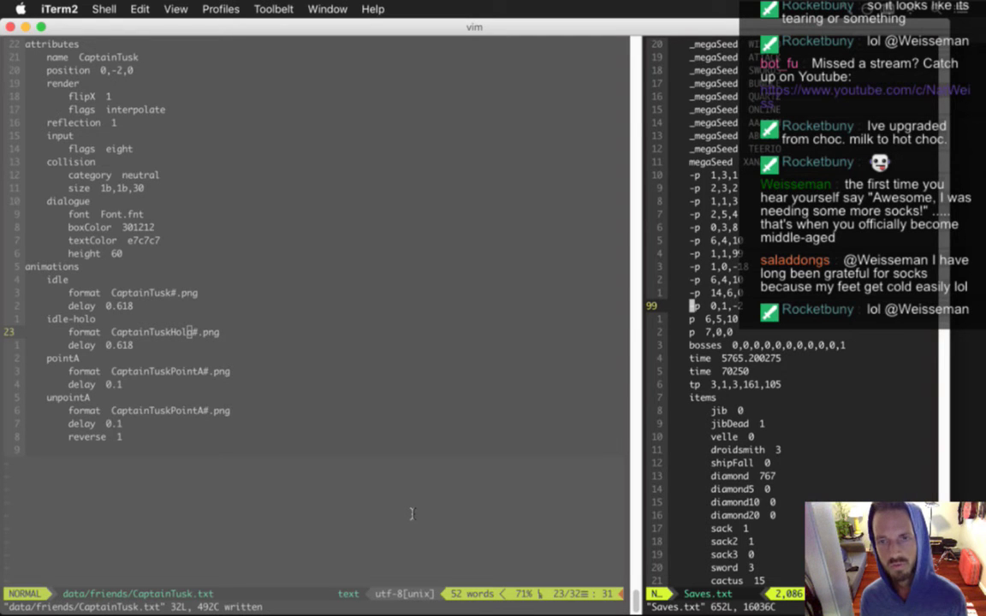
pyautogui.hotkey('ctrl', '6')
pyautogui.hotkey('ctrl', '6')
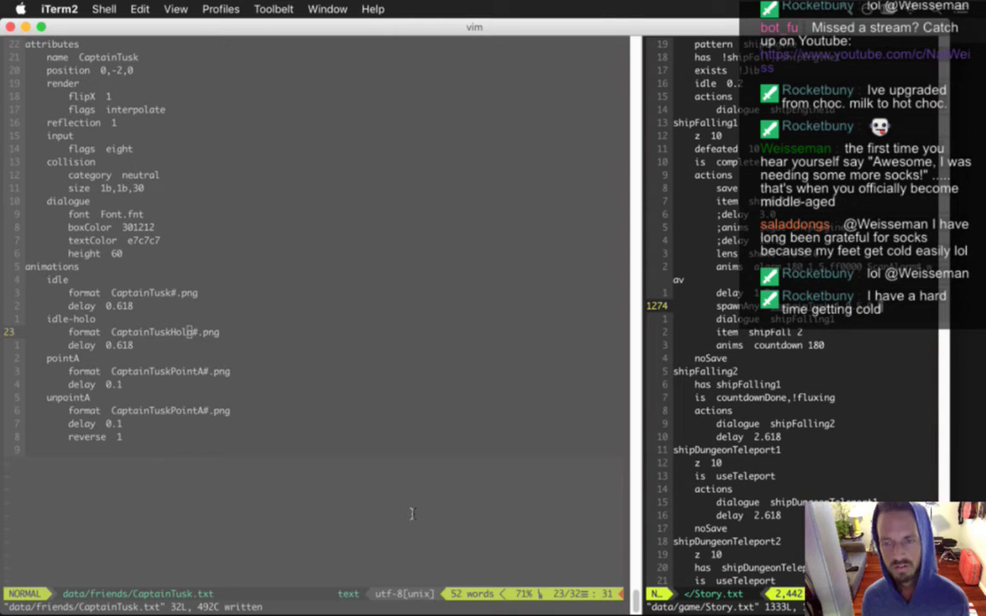
# Step: Add the line skin CaptainTusk -holo directly below the spawnAny line in shipFalling1 and save Story.txt
pyautogui.write('oskin Ca')
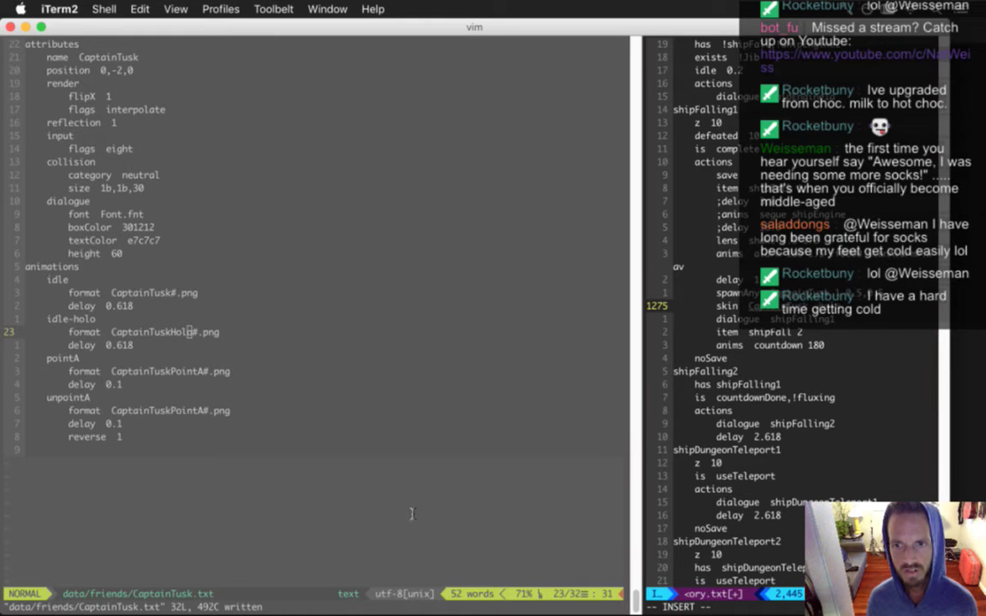
pyautogui.press('Escape')
pyautogui.write(':w')
pyautogui.press('Return')
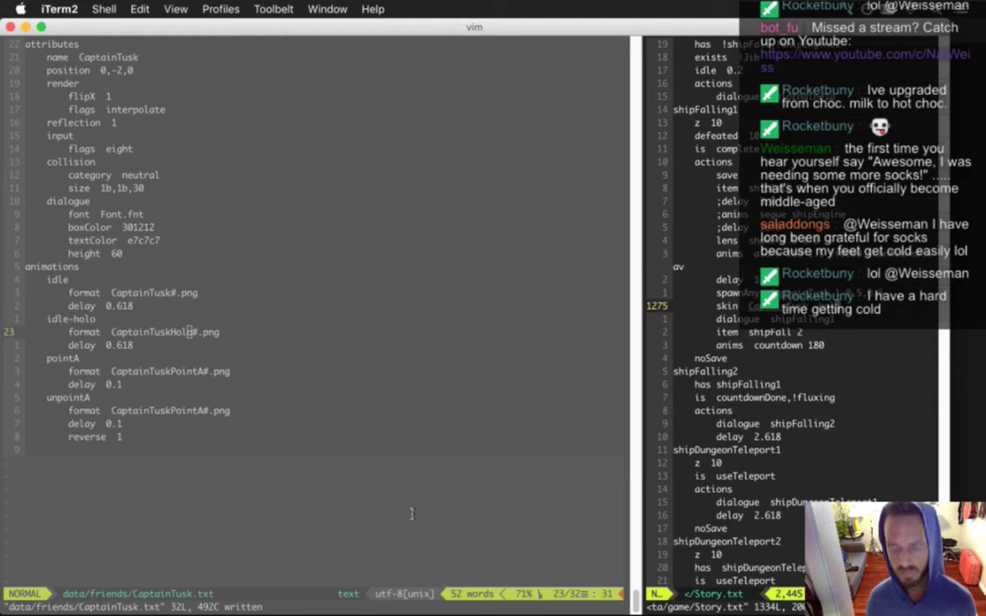
# Step: Search Story.txt for other uses of skin and return to the CaptainTusk skin line
pyautogui.write(':')
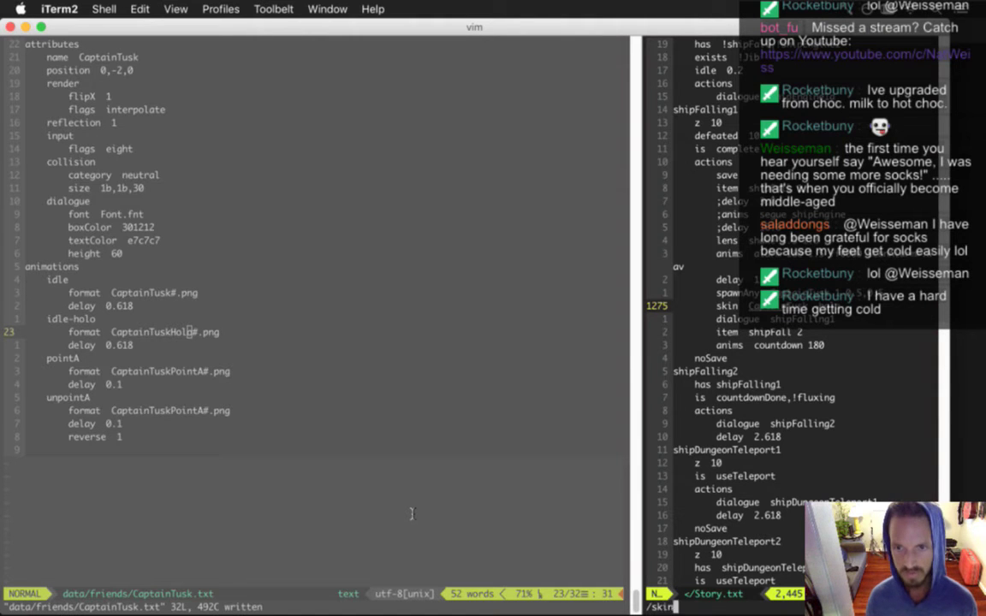
pyautogui.write('n')
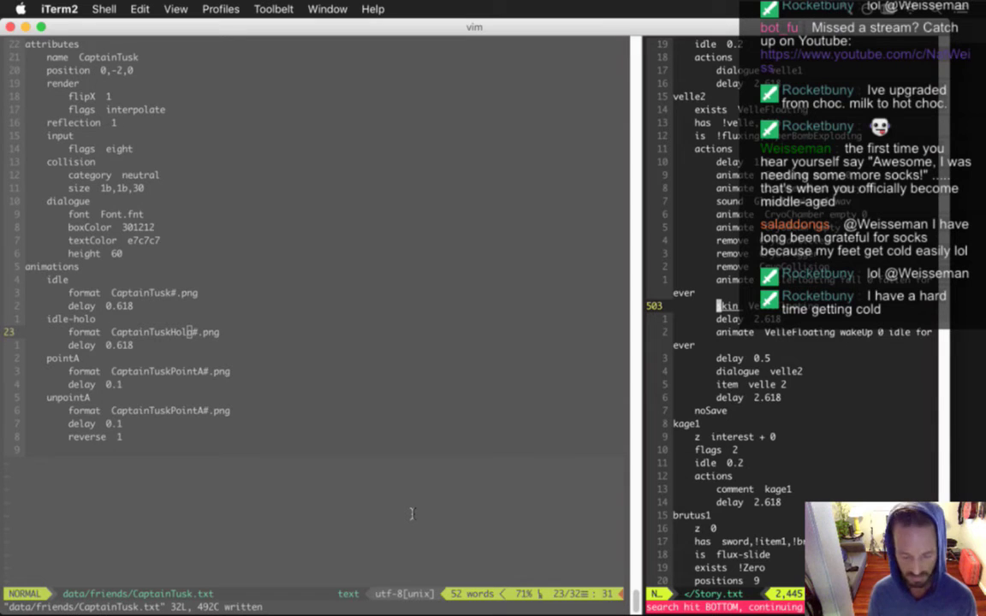
pyautogui.write('n')
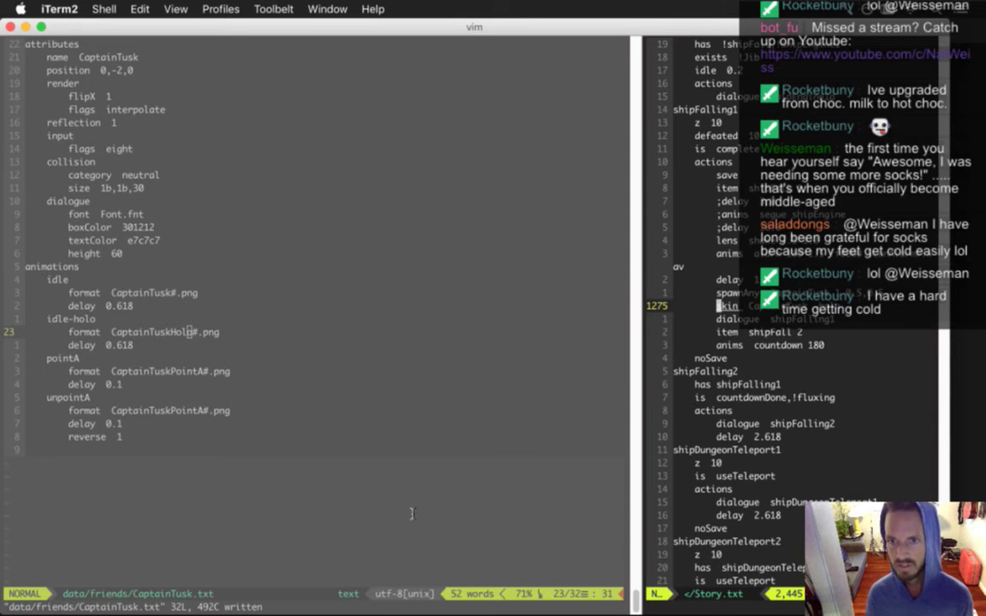
pyautogui.write('nn')
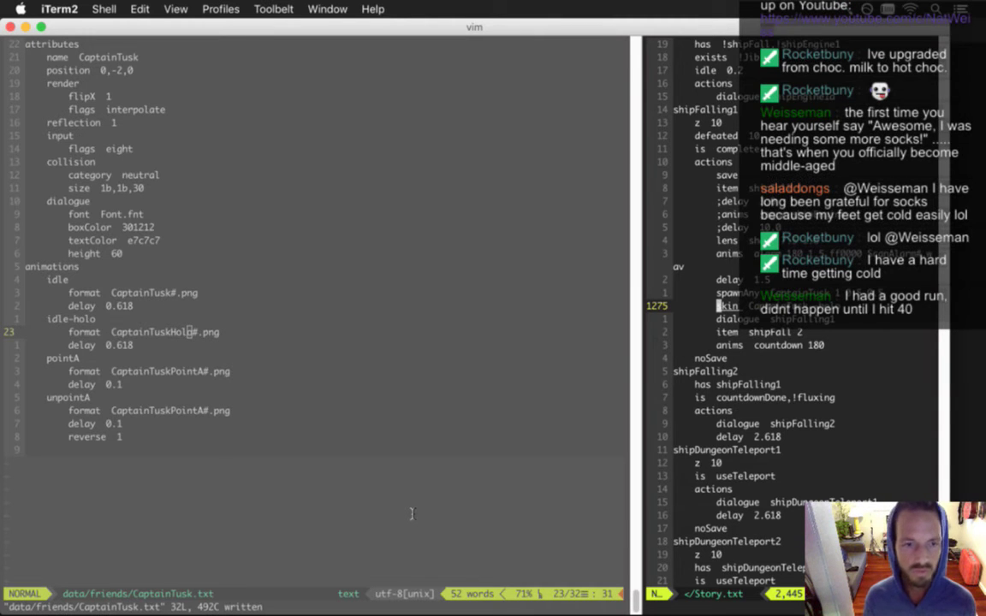
# Step: Build and run Songbringer to inspect the Captain Tusk hologram in the ship scene
pyautogui.press('super+b')
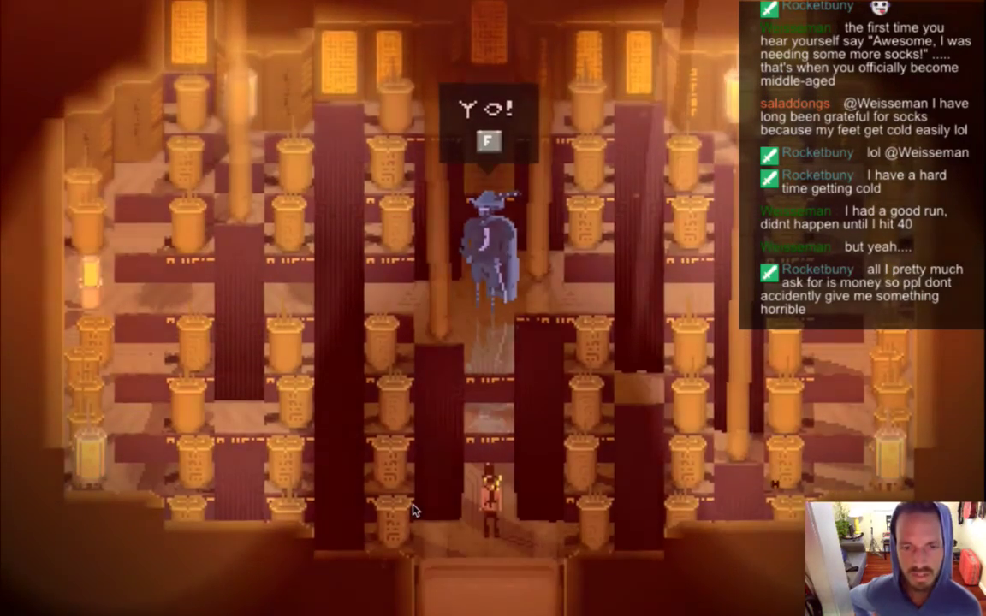
pyautogui.press('super+Tab')
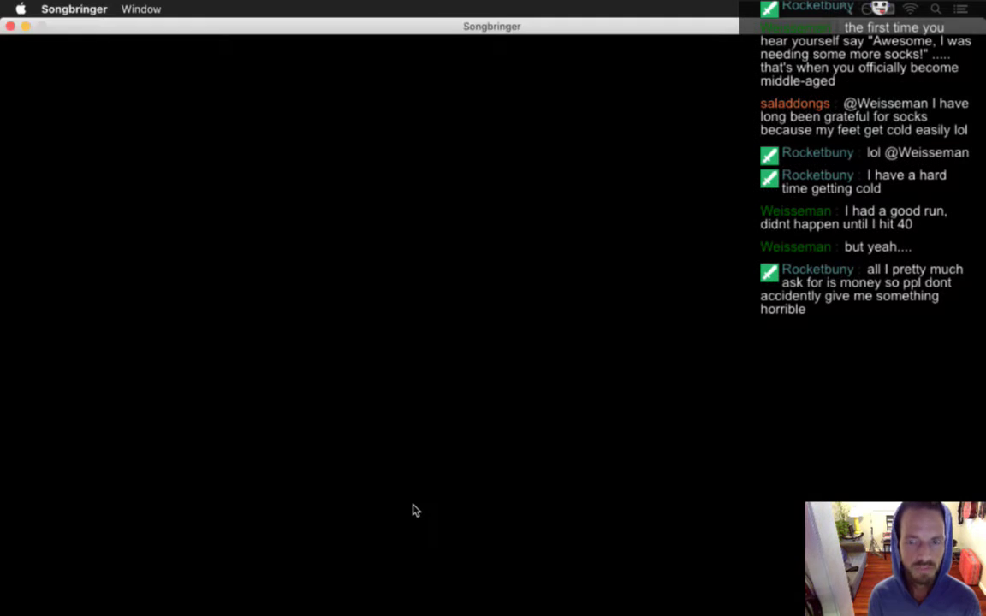
pyautogui.scroll(-1, 412, 510)
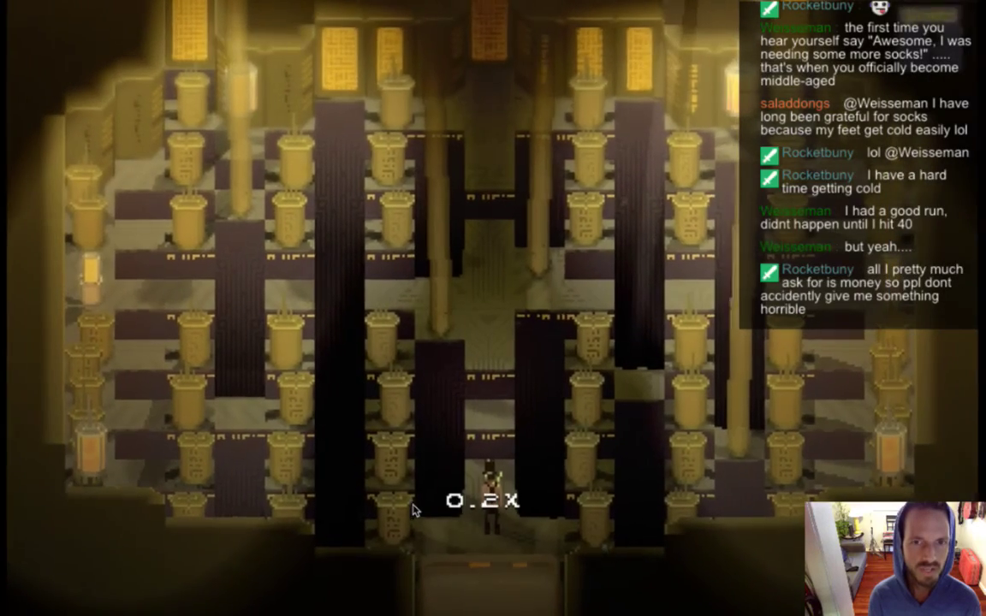
pyautogui.scroll(-1, 412, 510)
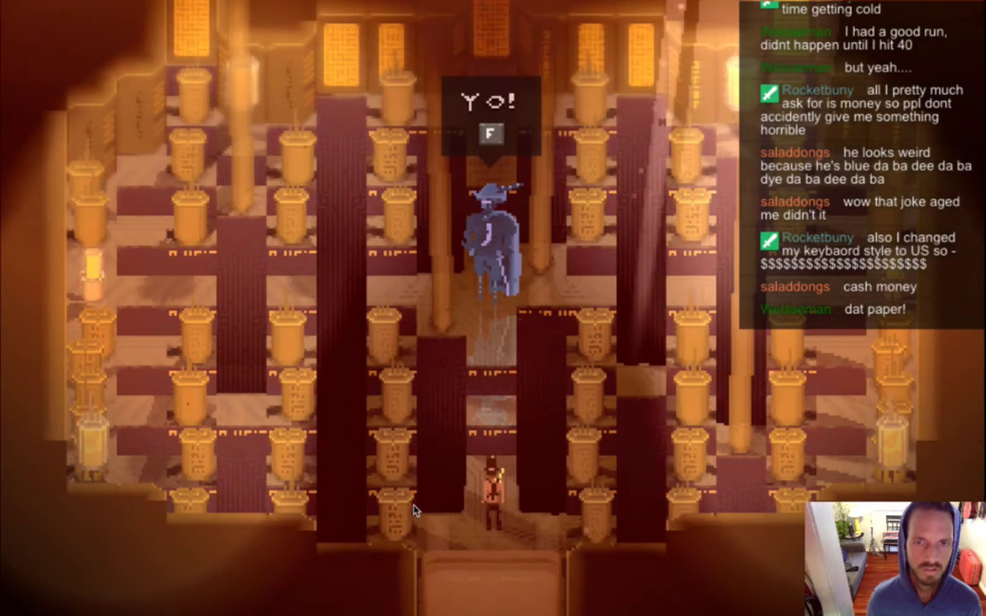
# Step: Switch to Photoshop and select only the first frame of the Captain Tusk animation
pyautogui.press('super+Tab')
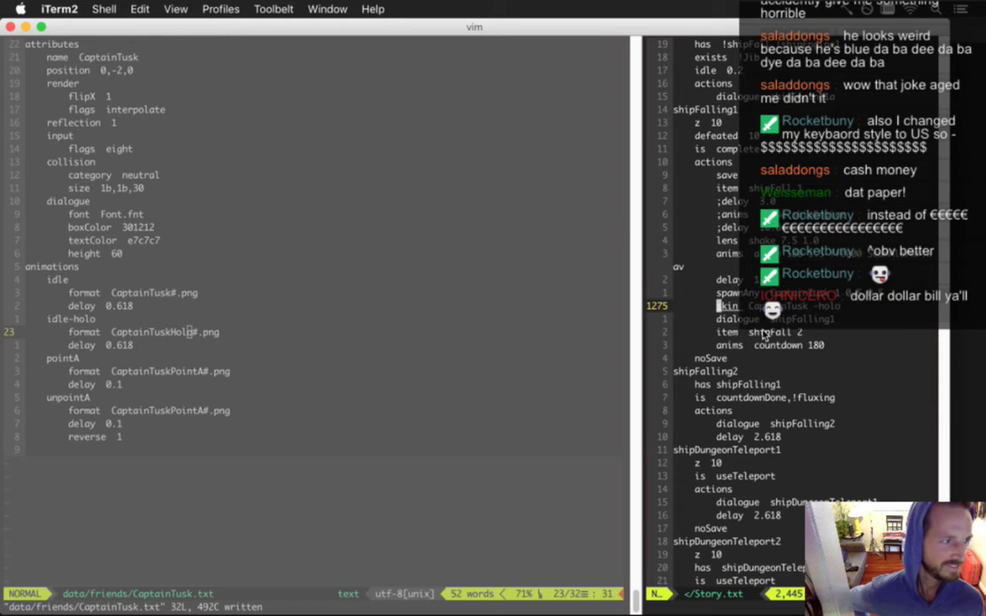
pyautogui.press('super+Tab')
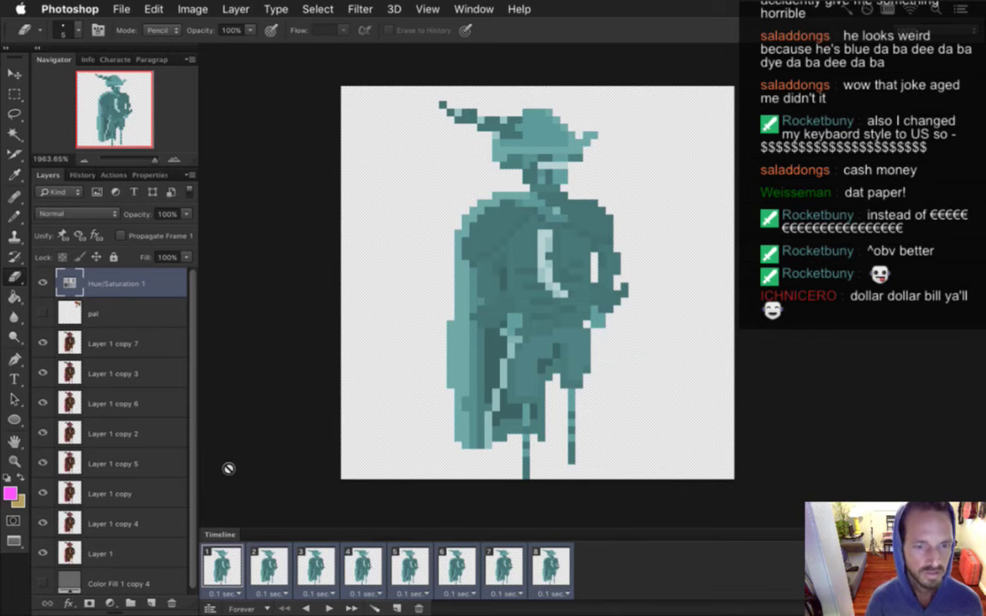
pyautogui.click(238, 569)
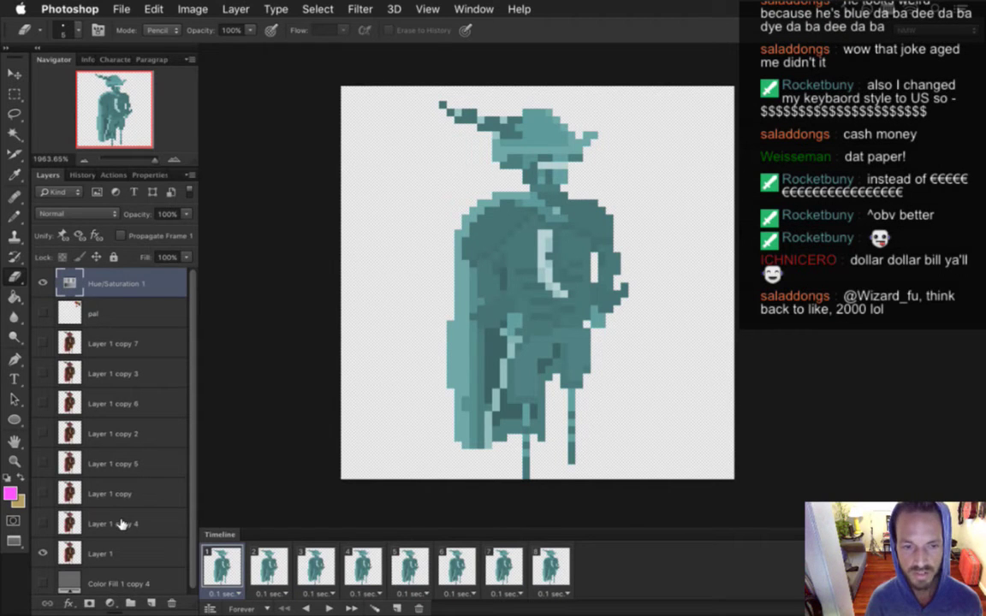
# Step: Try to gather the pal layer and all the Layer 1 frame layers into a new group, and undo the grouping
pyautogui.click(111, 315)
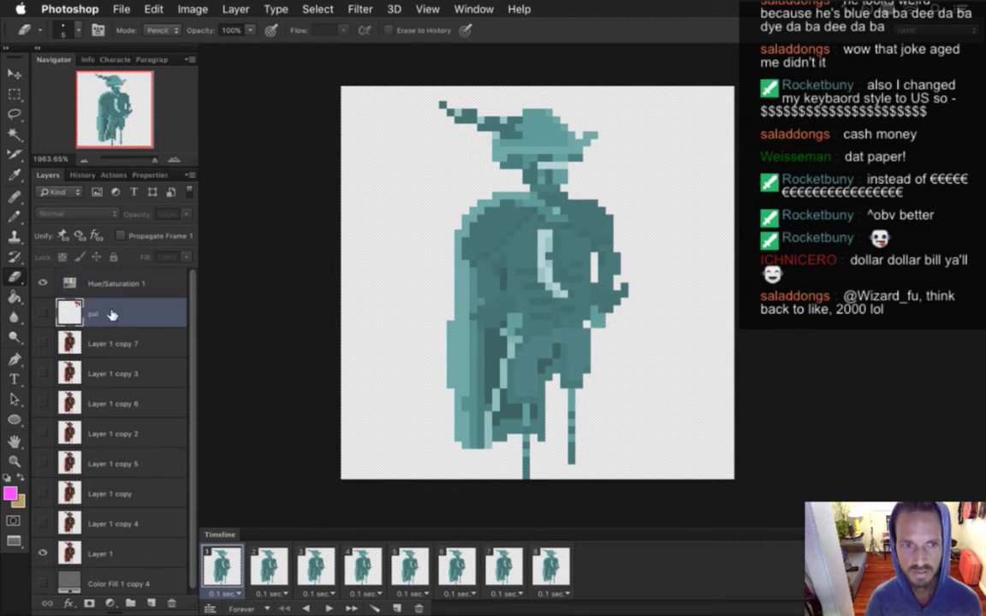
pyautogui.click(130, 601)
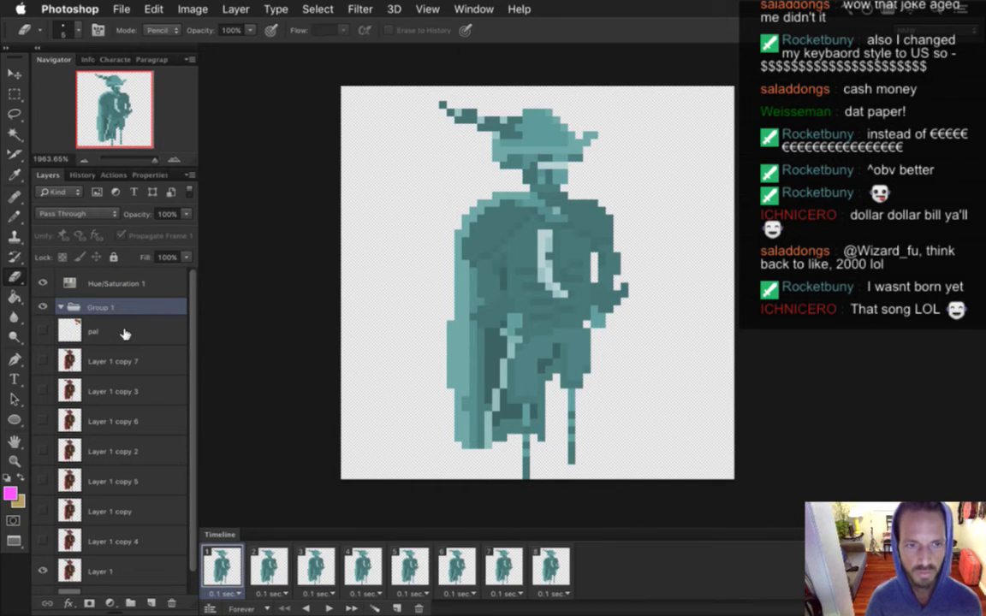
pyautogui.click(124, 330)
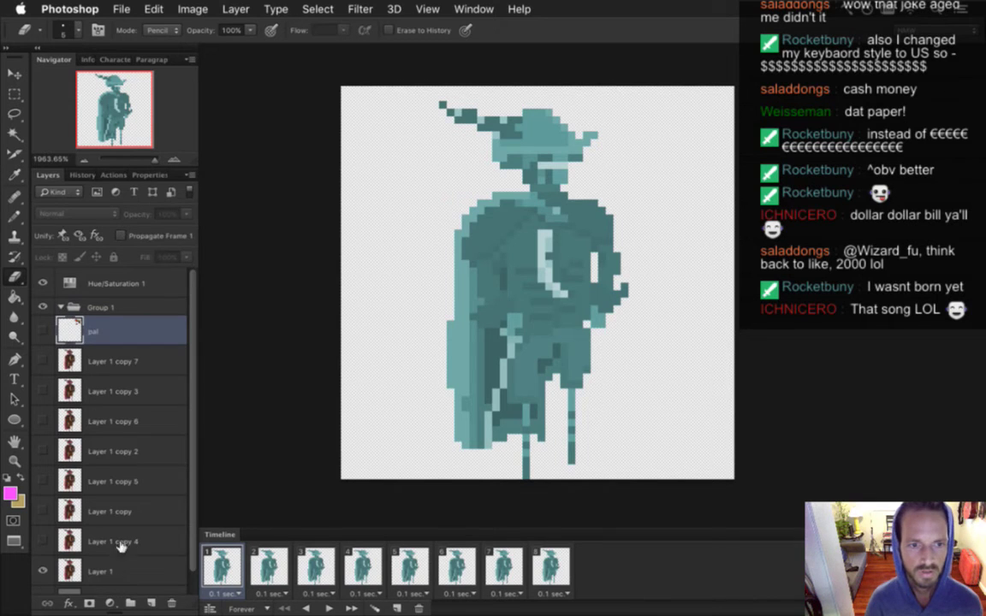
pyautogui.keyDown('shift'); pyautogui.click(120, 571); pyautogui.keyUp('shift')
pyautogui.moveTo(116, 323); pyautogui.dragTo(124, 310)
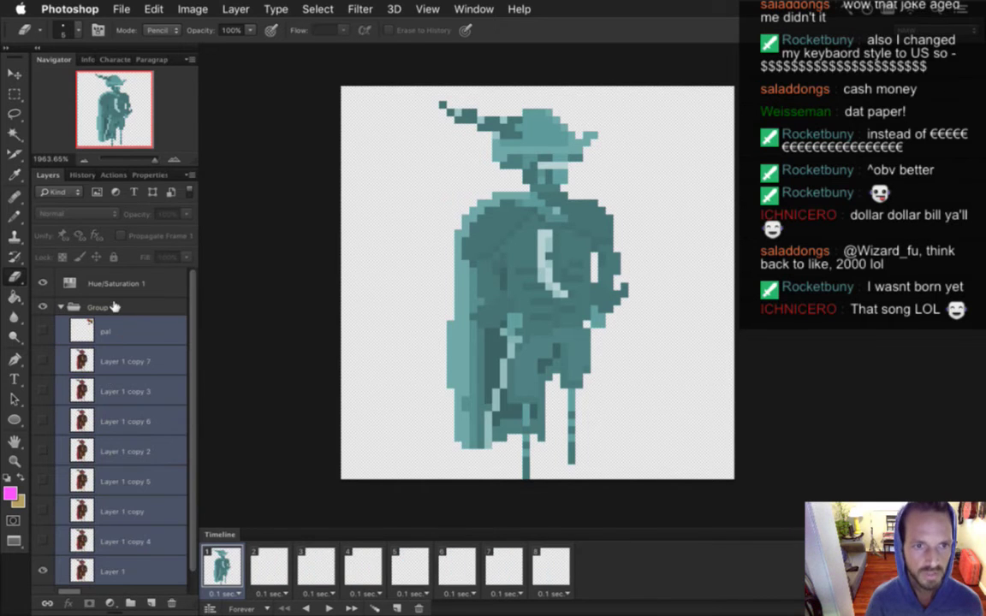
pyautogui.click(115, 307)
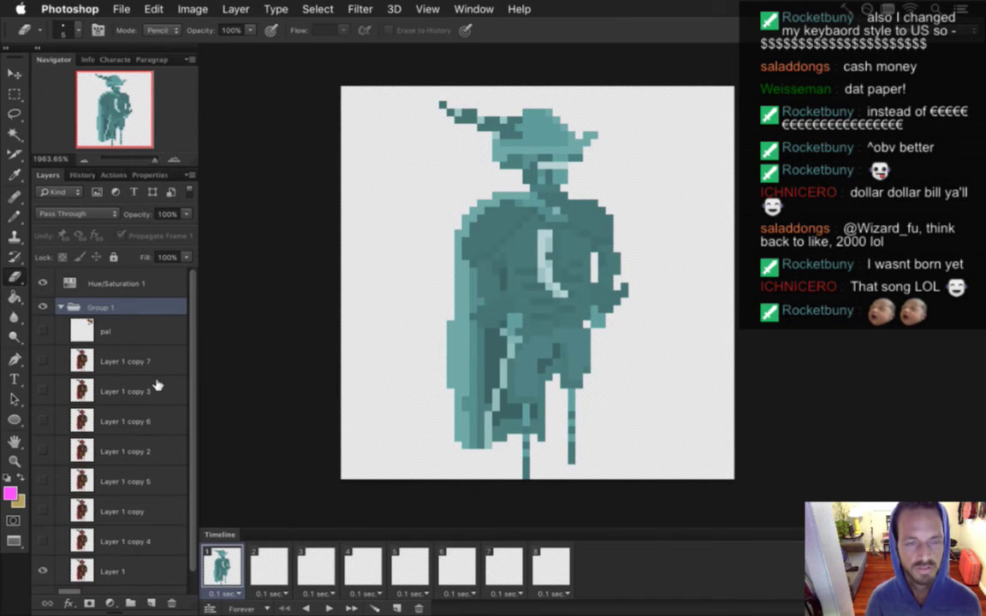
pyautogui.press('super+shift+g')
pyautogui.press('super+z')
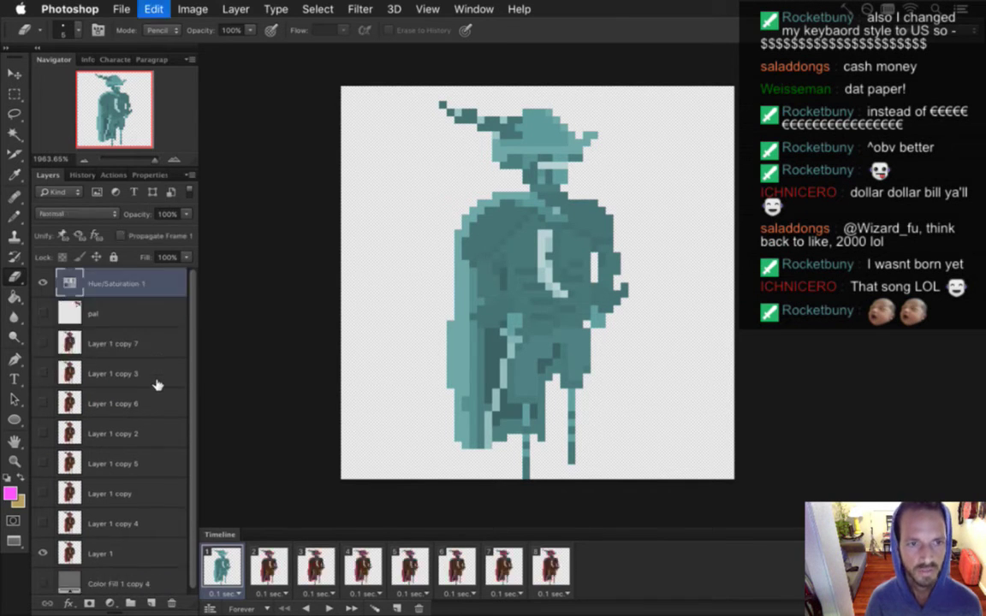
# Step: Restore the Hue/Saturation 1 adjustment across all eight animation frames
pyautogui.click(117, 552)
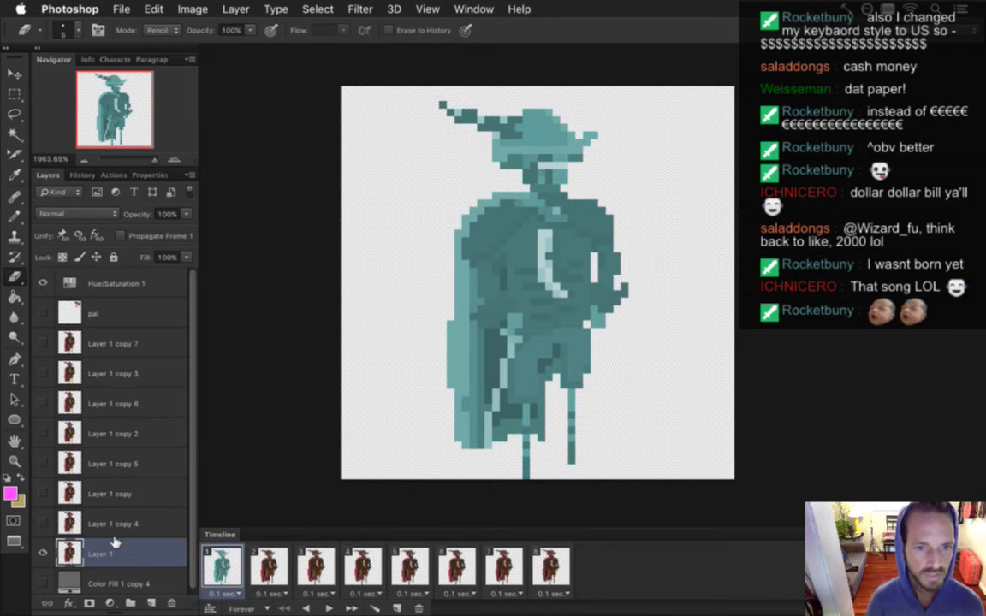
pyautogui.click(44, 282)
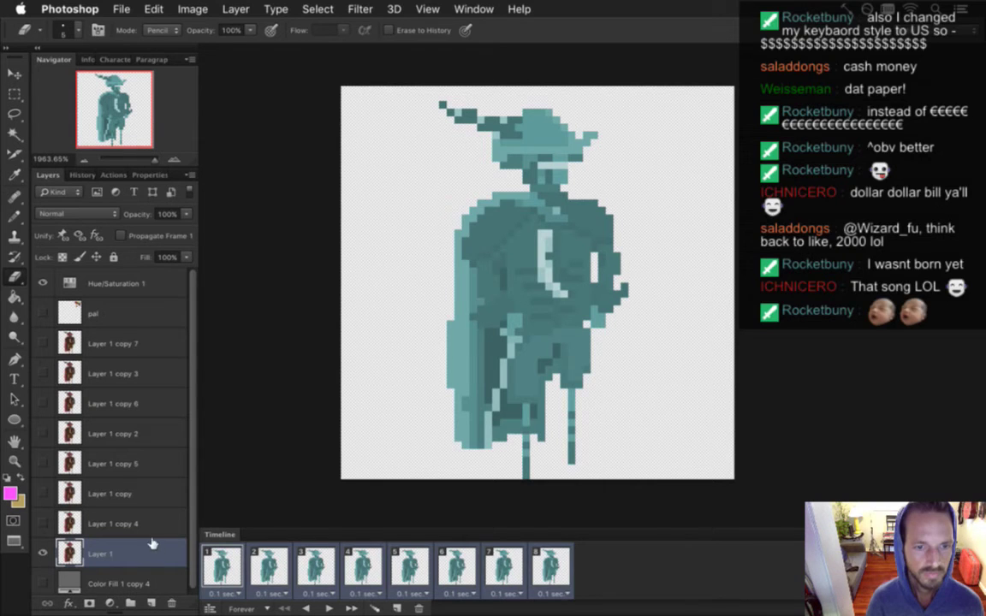
pyautogui.click(270, 564)
# Step: Set the opacity to 70% for Layer 1 in frame 1 and Layer 1 copy 4 in frame 2
pyautogui.click(224, 563)
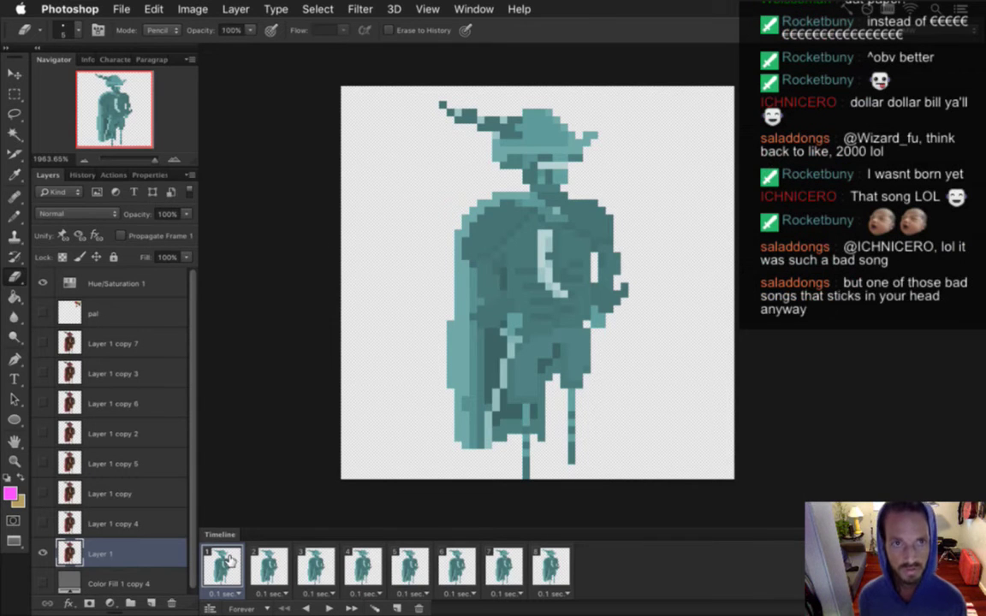
pyautogui.press('m')
pyautogui.press('7')
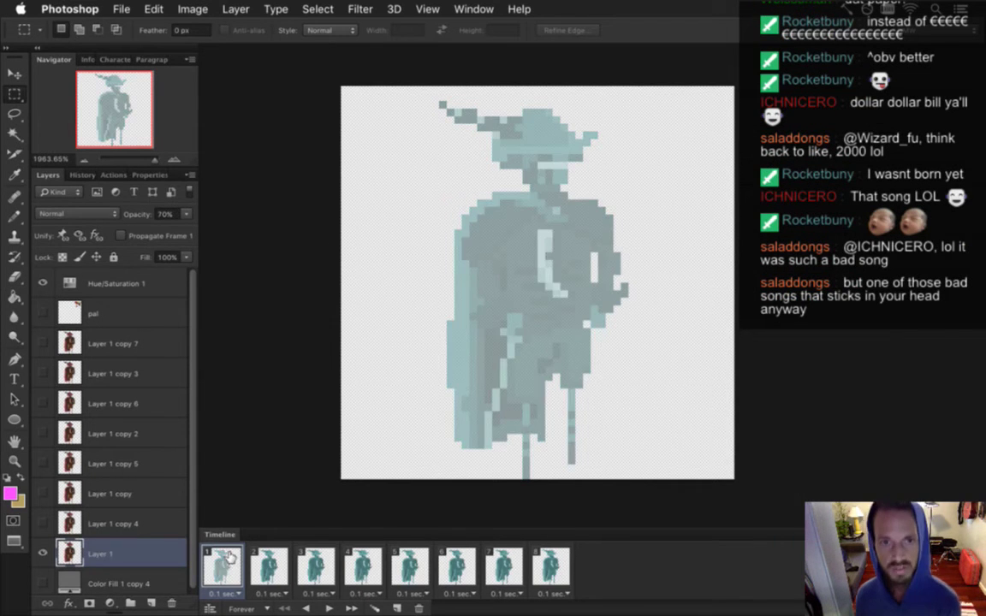
pyautogui.click(267, 569)
pyautogui.click(163, 522)
pyautogui.press('7')
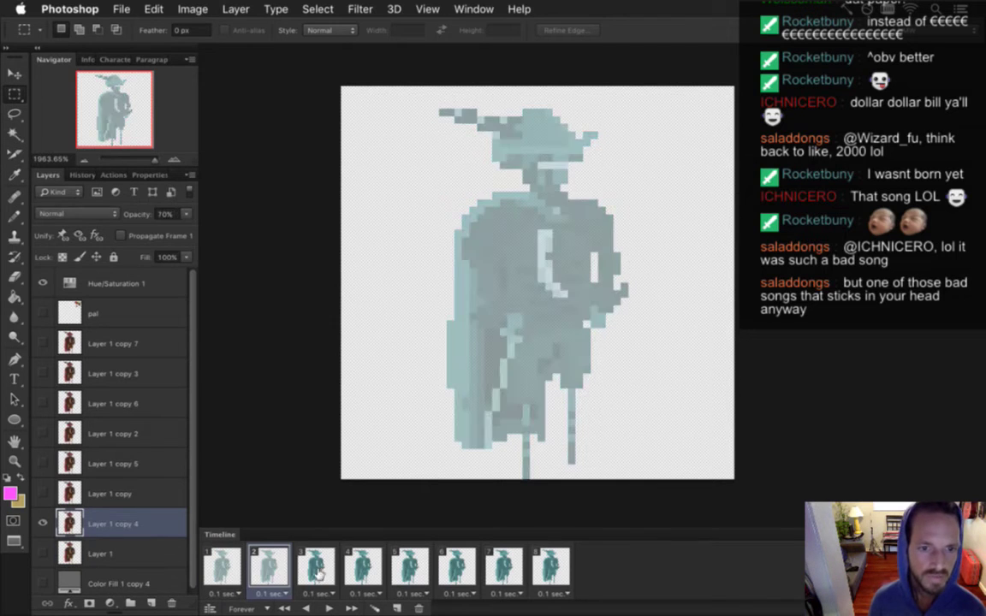
# Step: Set the opacity to 70% for Layer 1 copy in frame 3 and Layer 1 copy 5 in frame 4
pyautogui.click(293, 570)
pyautogui.click(130, 493)
pyautogui.press('7')
pyautogui.click(352, 570)
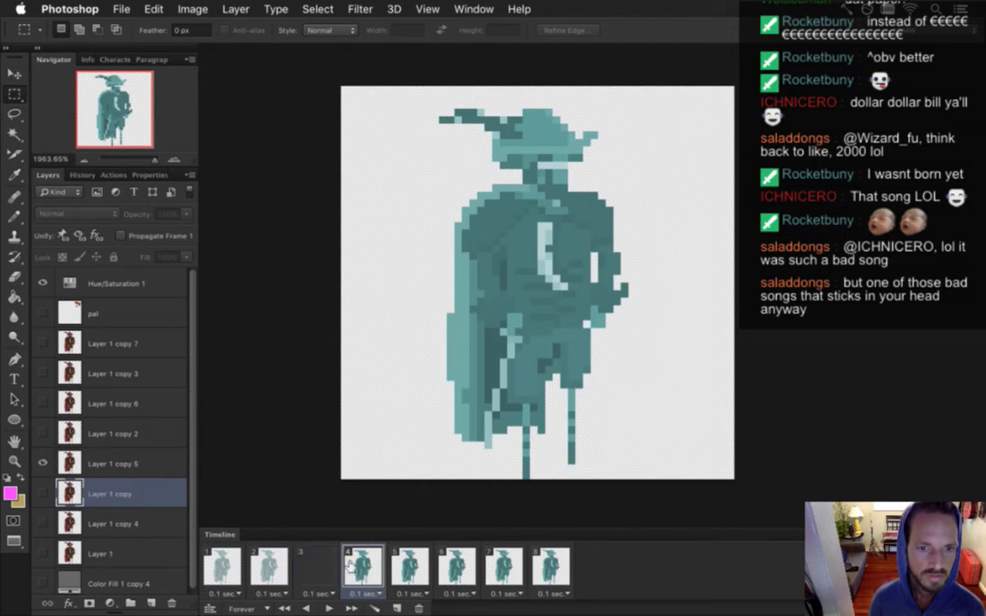
pyautogui.click(132, 467)
pyautogui.press('7')
# Step: Set the opacity to 70% for Layer 1 copy 2 in frame 5 and Layer 1 copy 6 in frame 6
pyautogui.click(409, 568)
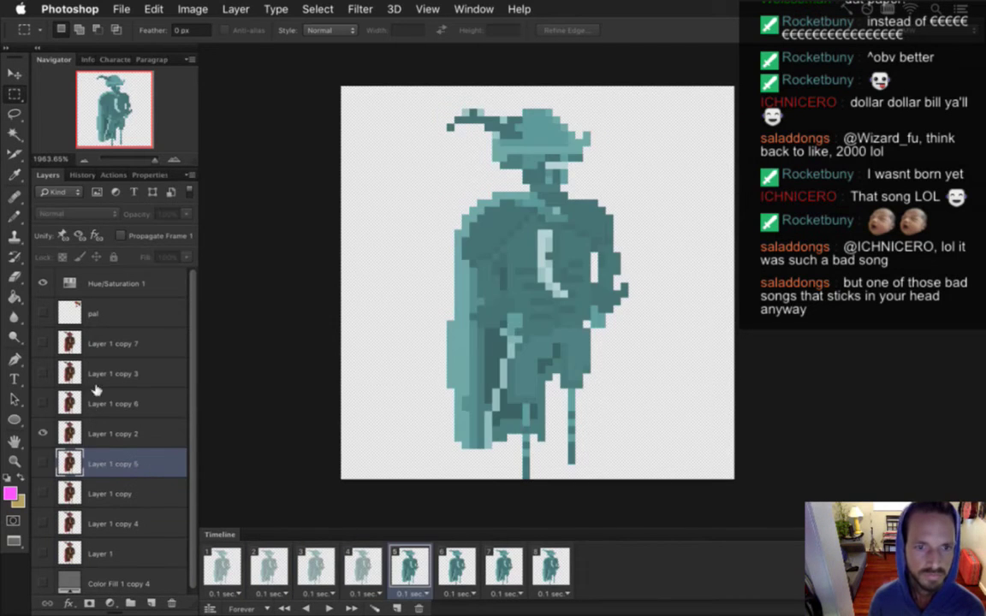
pyautogui.click(103, 434)
pyautogui.press('7')
pyautogui.click(456, 568)
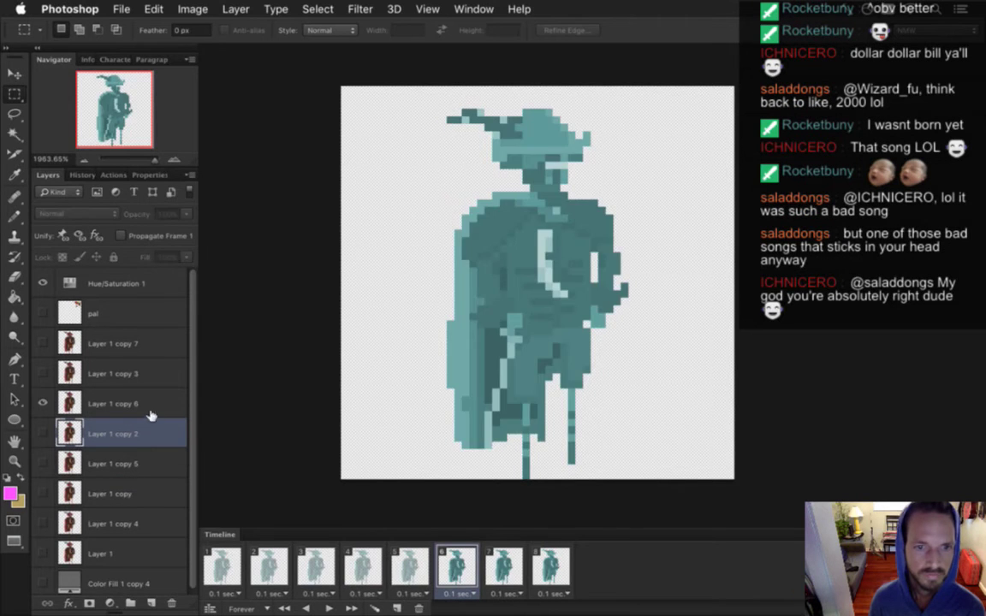
pyautogui.click(95, 399)
pyautogui.press('7')
# Step: Set the opacity to 70% for Layer 1 copy 3 in frame 7 and Layer 1 copy 7 in frame 8
pyautogui.click(503, 568)
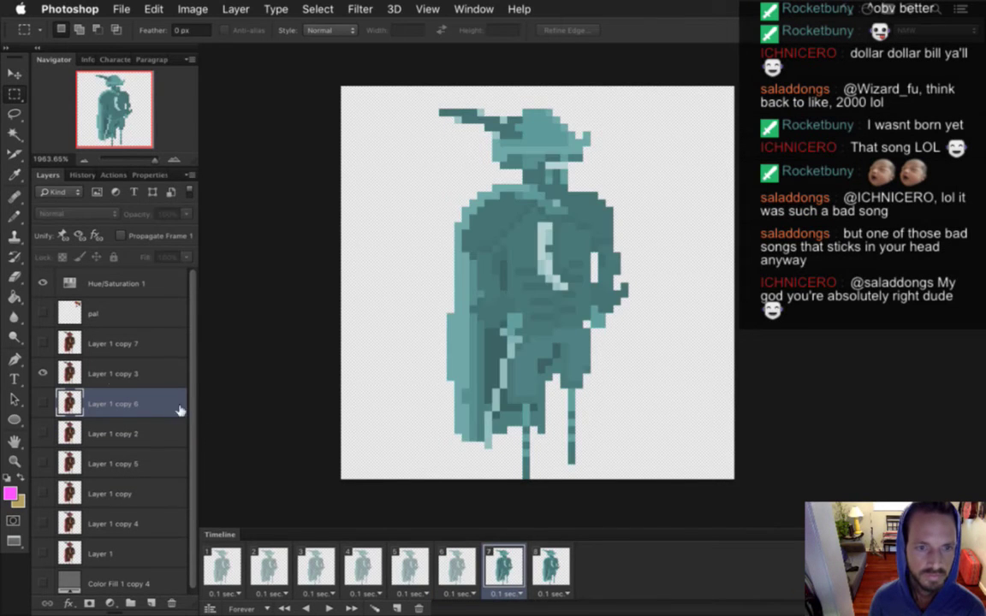
pyautogui.click(112, 376)
pyautogui.press('7')
pyautogui.click(551, 568)
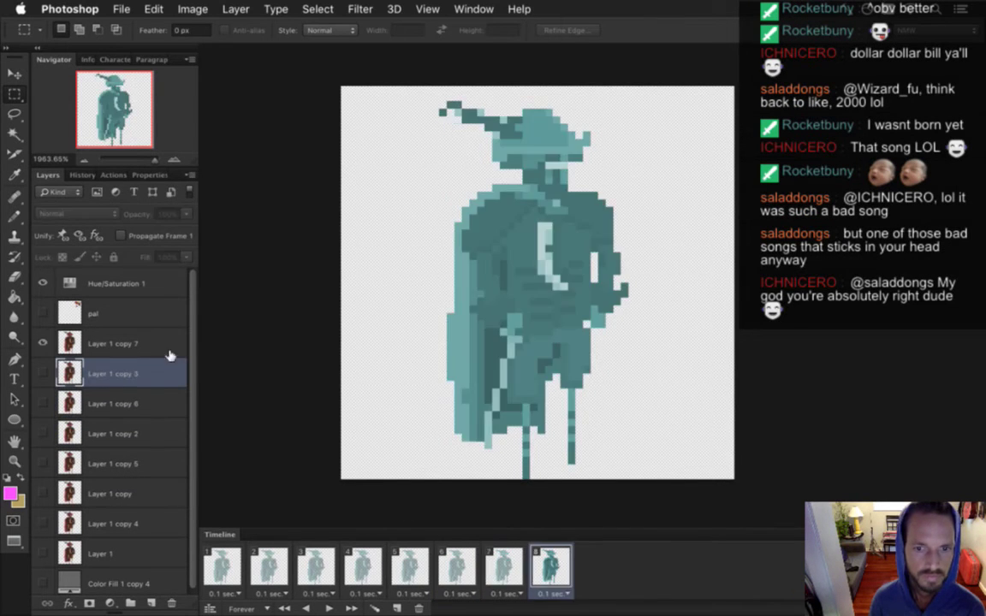
pyautogui.click(96, 341)
pyautogui.press('7')
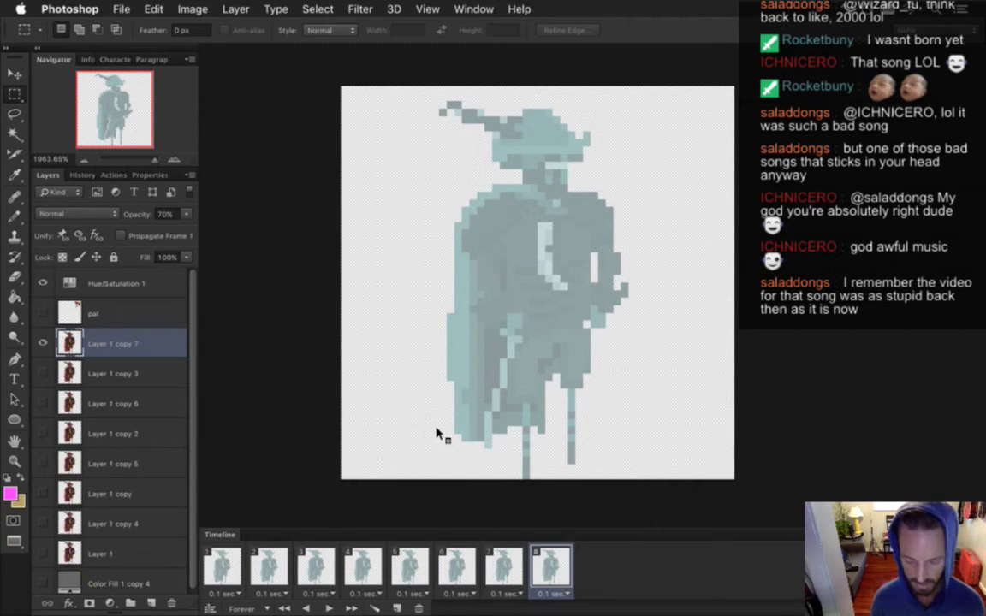
# Step: Render all frames as the CaptainTuskHolo.png image sequence at 52 x 52 and 10 fps, replacing the existing files
pyautogui.press('super+alt+shift+r')
pyautogui.press('Return')
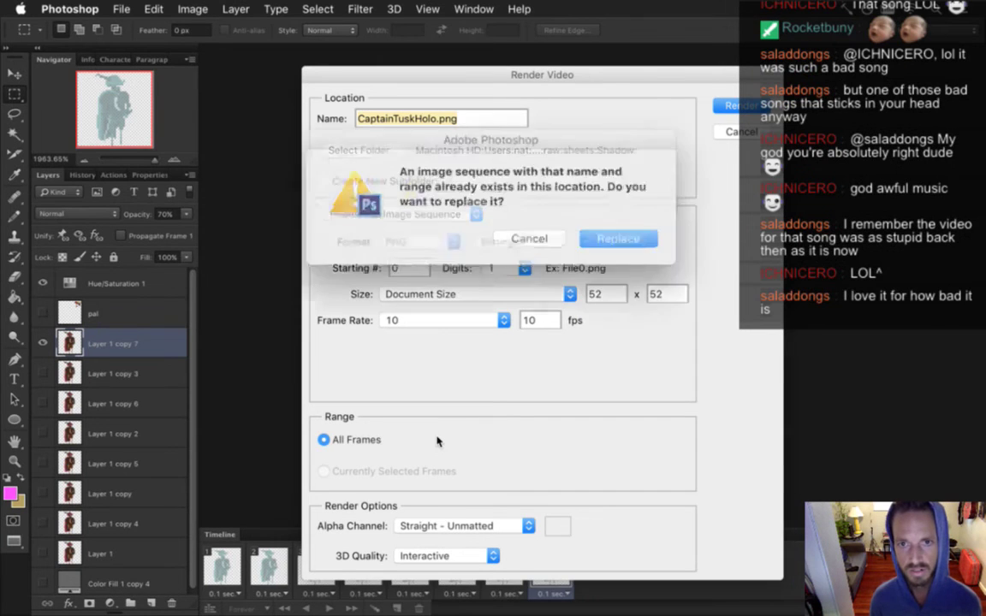
pyautogui.press('Return')
# Step: Rebuild and run the game from iTerm2 to inspect the translucent Captain Tusk, and return to Photoshop
pyautogui.press('super+Tab')
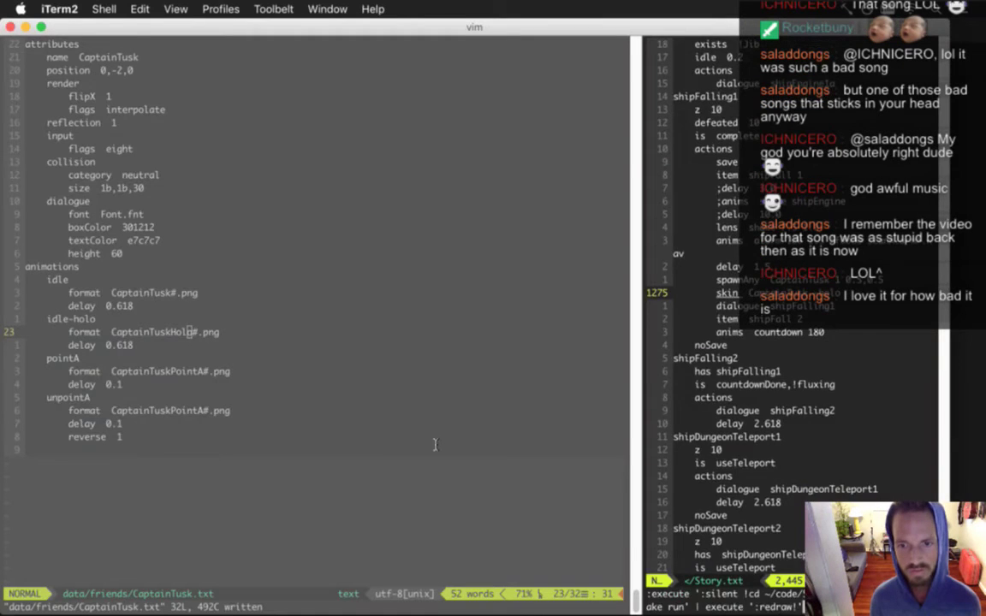
pyautogui.press('super+b')
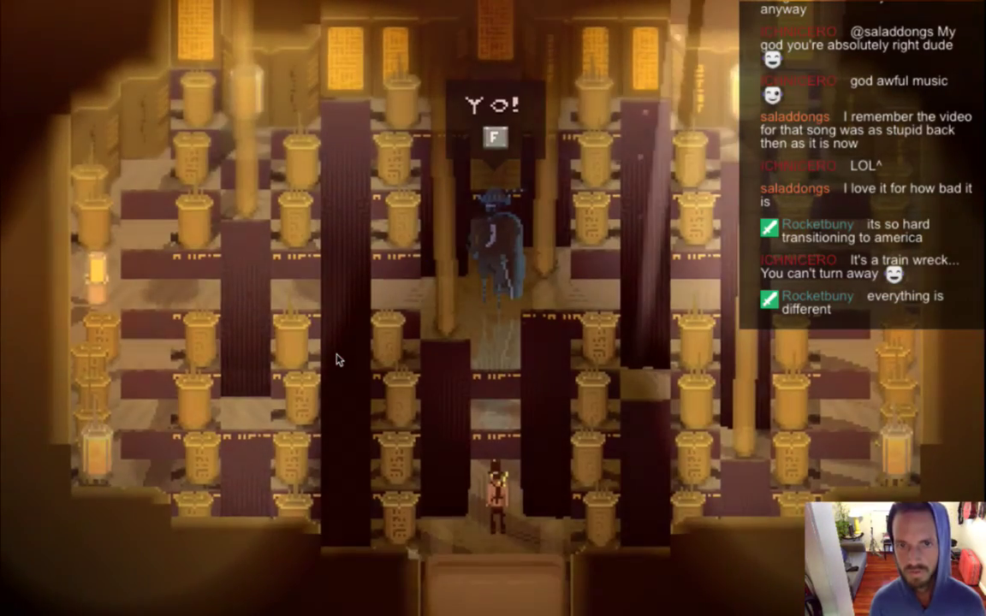
pyautogui.press('super+Tab')
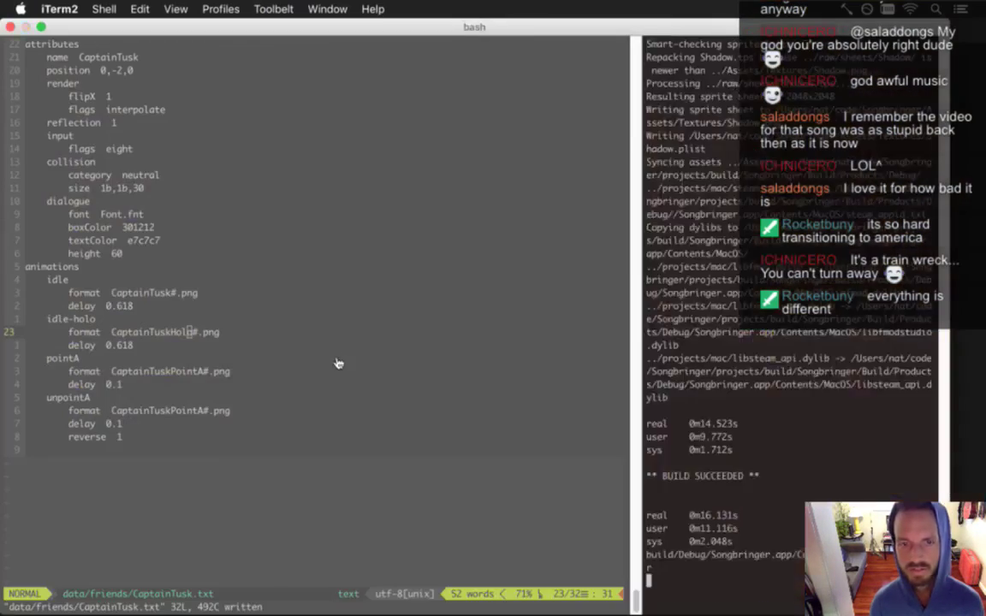
pyautogui.press('super+Tab')
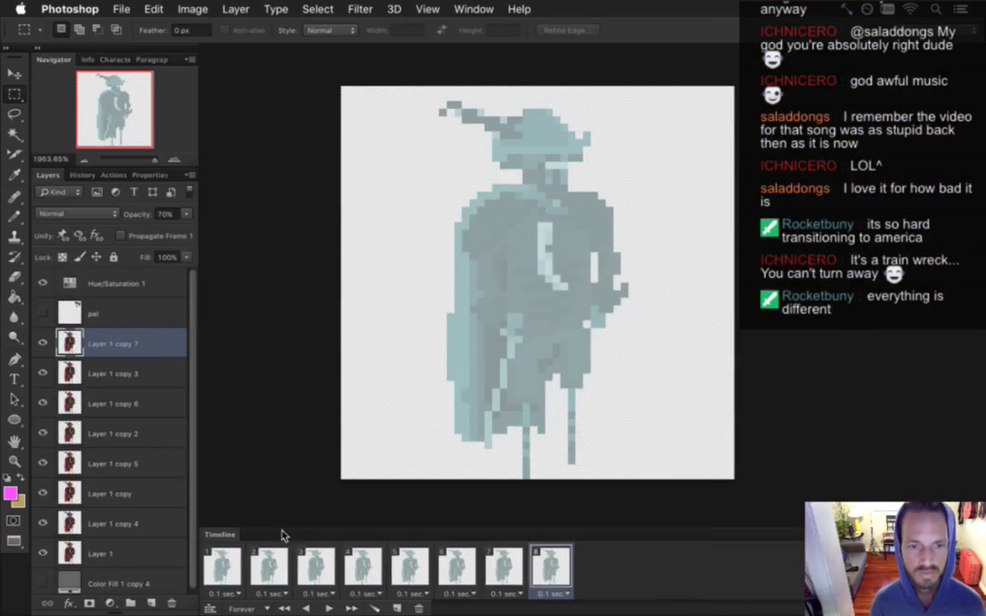
# Step: Set the opacity to 80% for the visible sprite layers in frames 1 to 4: Layer 1, copy 4, copy and copy 5
pyautogui.click(219, 565)
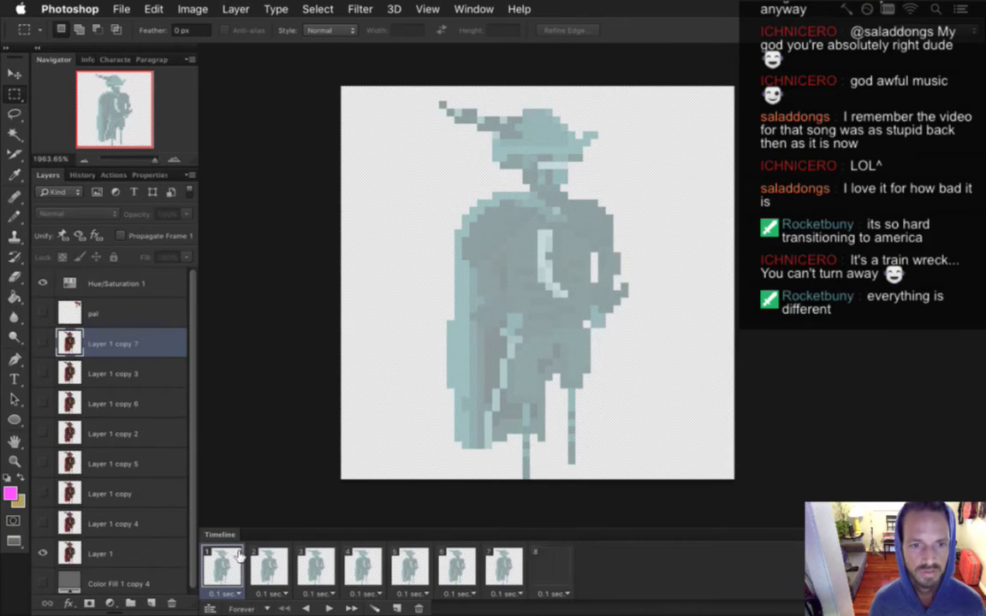
pyautogui.click(130, 544)
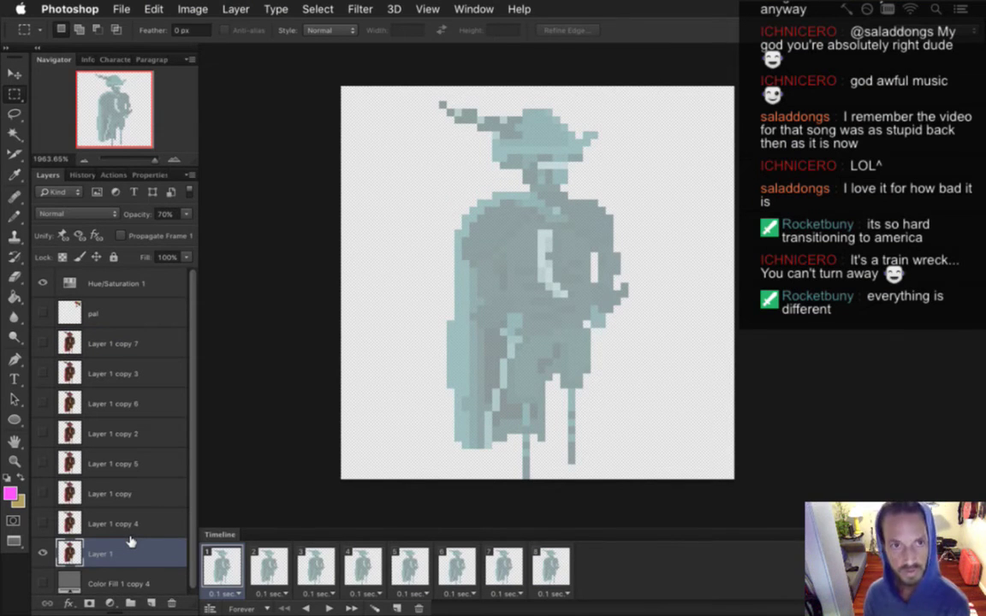
pyautogui.click(268, 566)
pyautogui.click(316, 567)
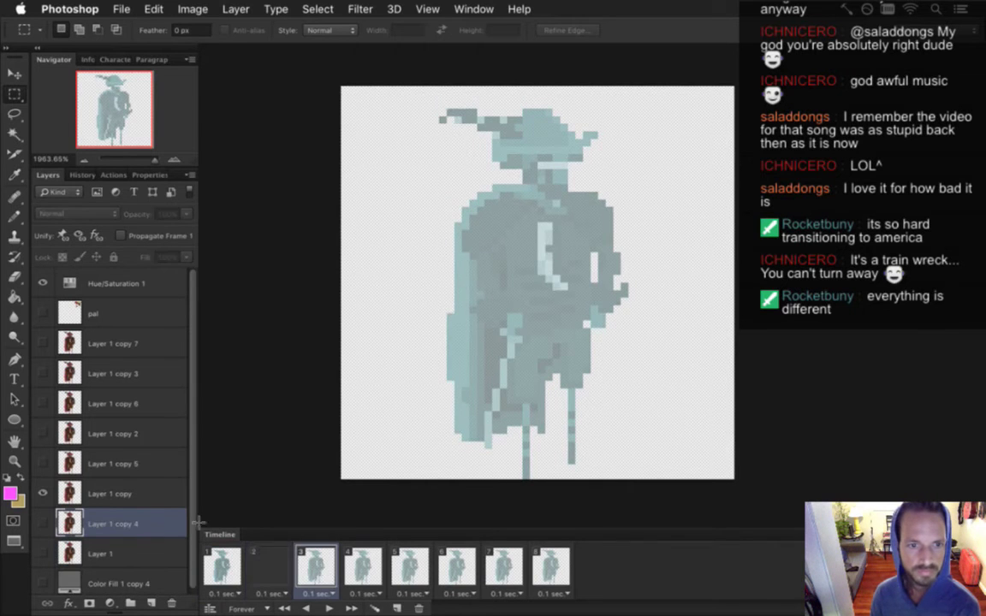
pyautogui.click(129, 493)
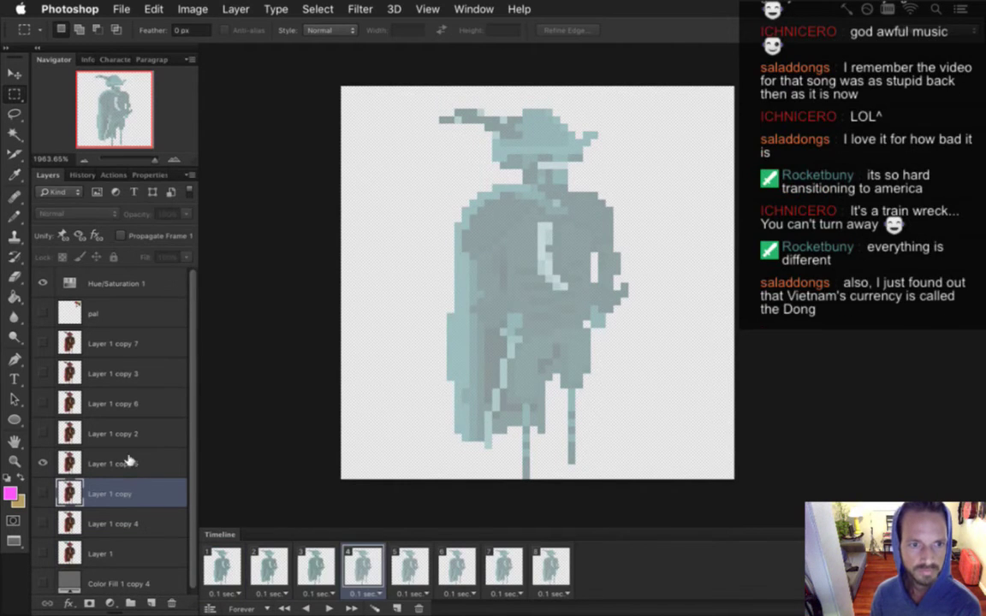
pyautogui.click(128, 464)
pyautogui.click(363, 566)
# Step: Set the opacity to 80% for the visible sprite layers in frames 5 to 8: Layer 1 copy 2, copy 6, copy 3 and copy 7
pyautogui.click(410, 569)
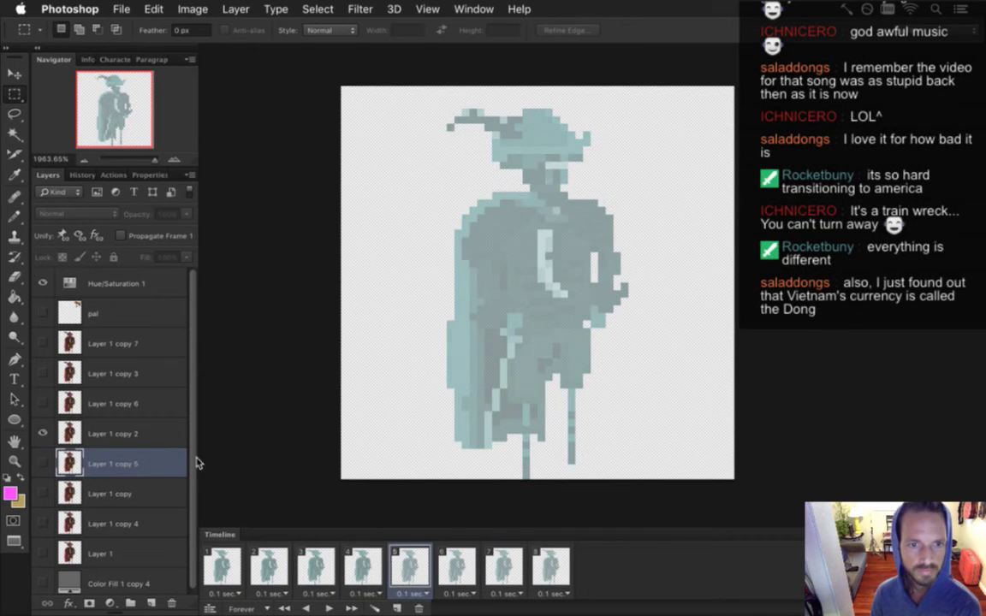
pyautogui.click(111, 433)
pyautogui.click(454, 563)
pyautogui.click(130, 402)
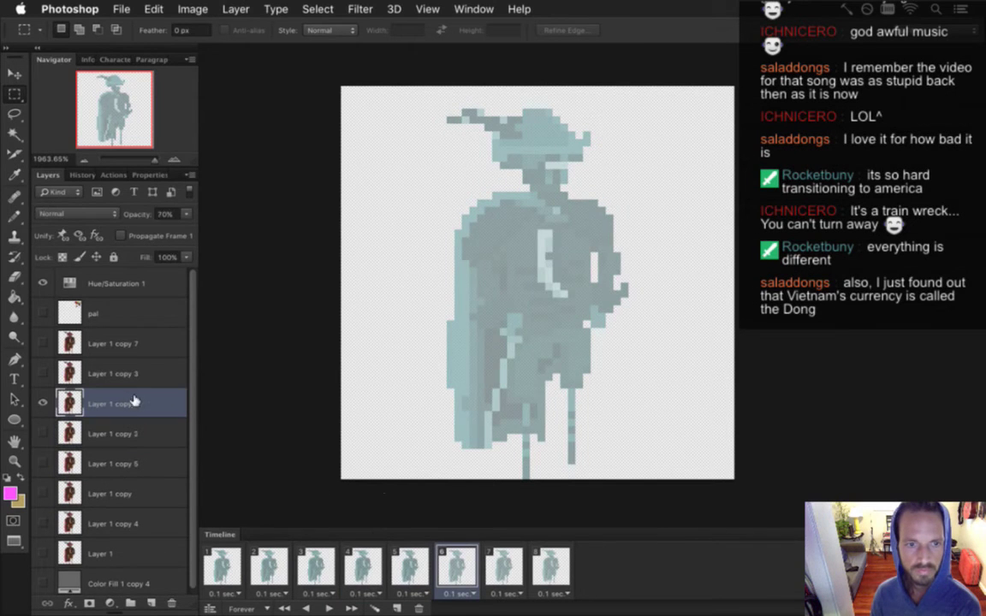
pyautogui.click(505, 565)
pyautogui.click(145, 372)
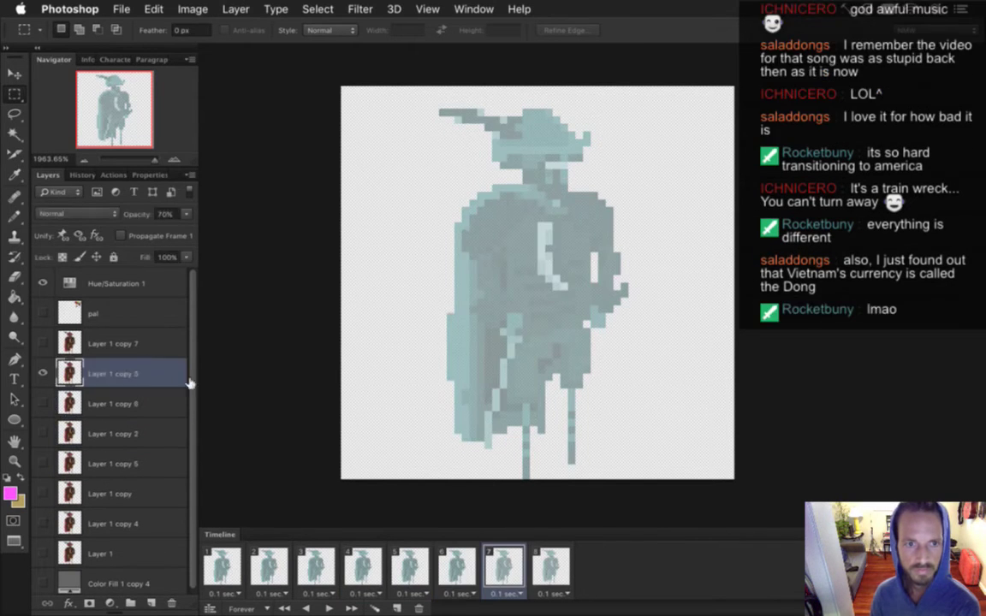
pyautogui.click(539, 563)
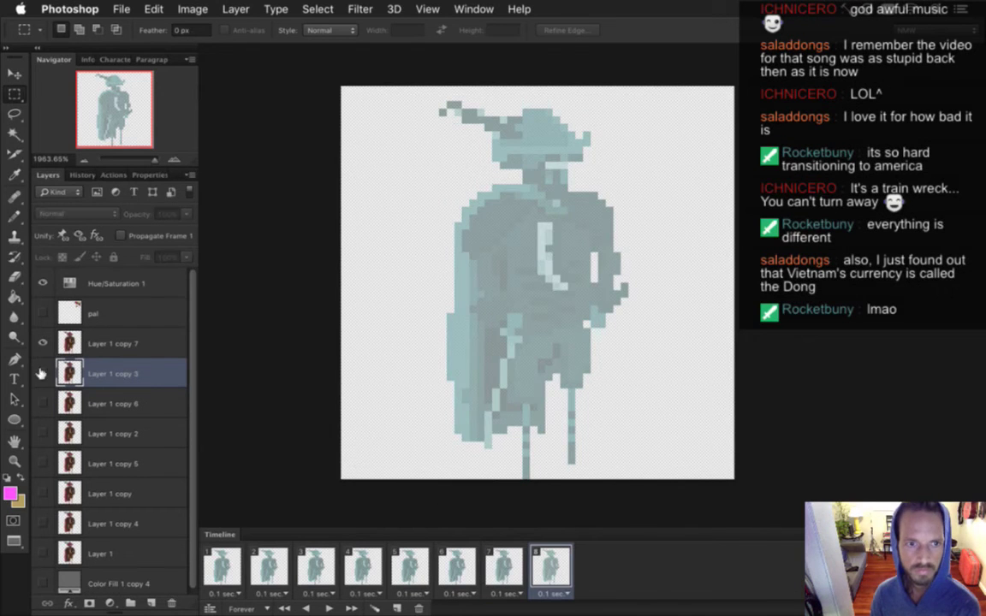
pyautogui.click(111, 343)
# Step: Render all frames with the 80% opacity as the CaptainTuskHolo.png image sequence at 52 x 52 and 10 fps, replacing the existing files
pyautogui.press('super+alt+shift+r')
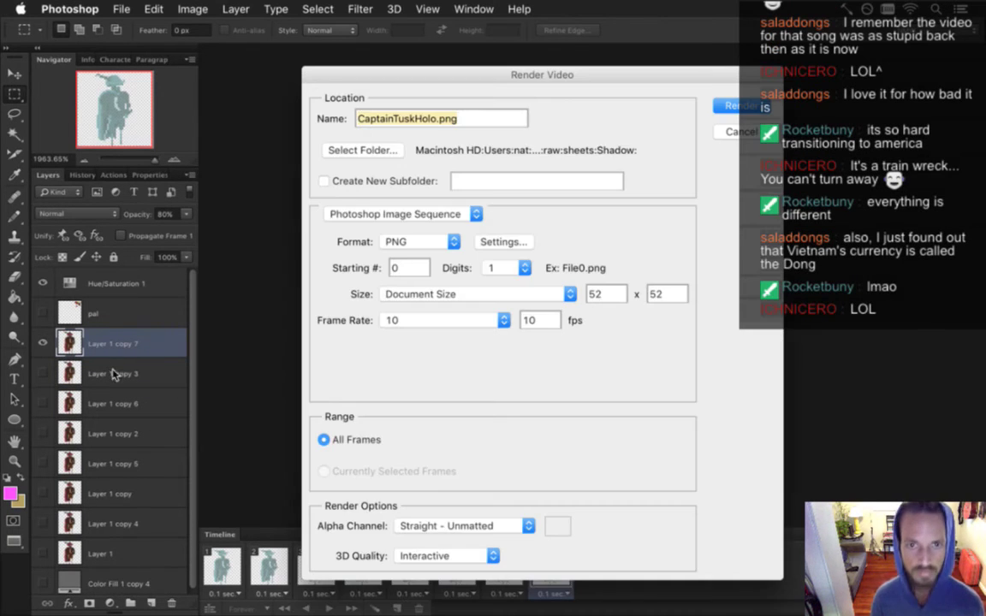
pyautogui.press('Return')
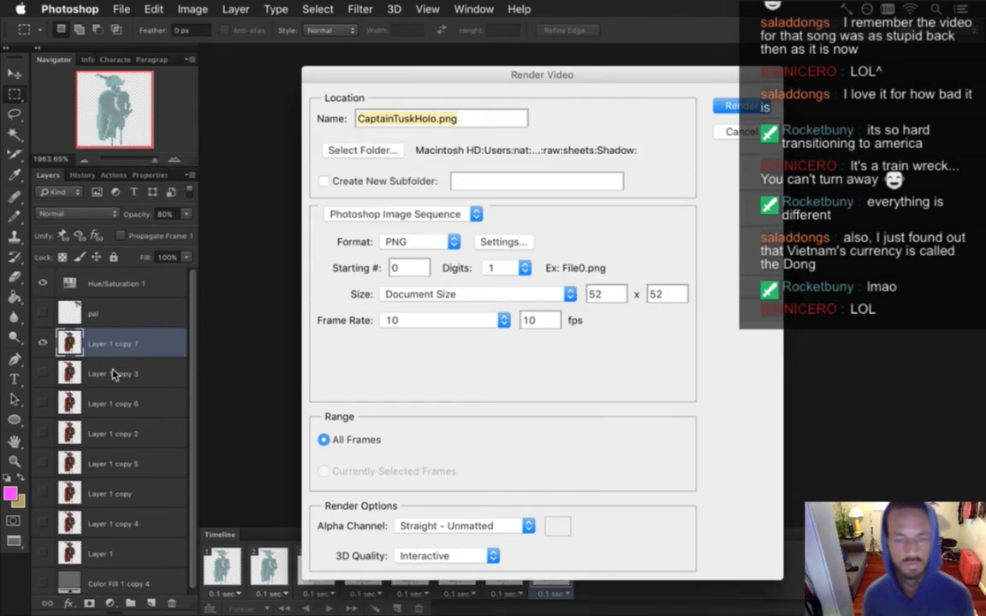
pyautogui.press('Return')
# Step: Switch to iTerm2, run the game to inspect the 80% opaque Captain Tusk, quit it, and return to Photoshop
pyautogui.press('super+Tab')
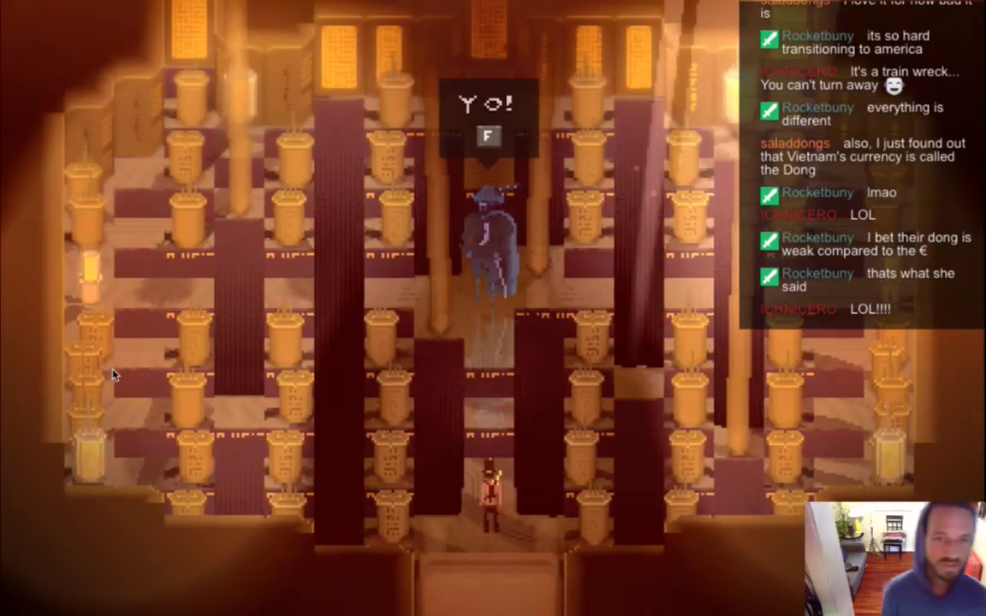
pyautogui.press('super+q')
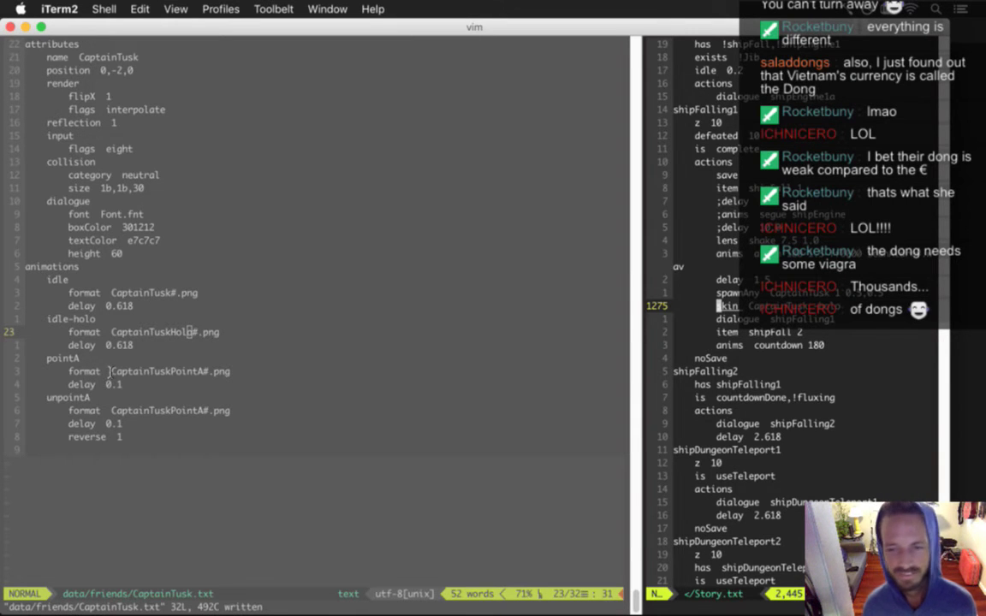
pyautogui.press('super+Tab')
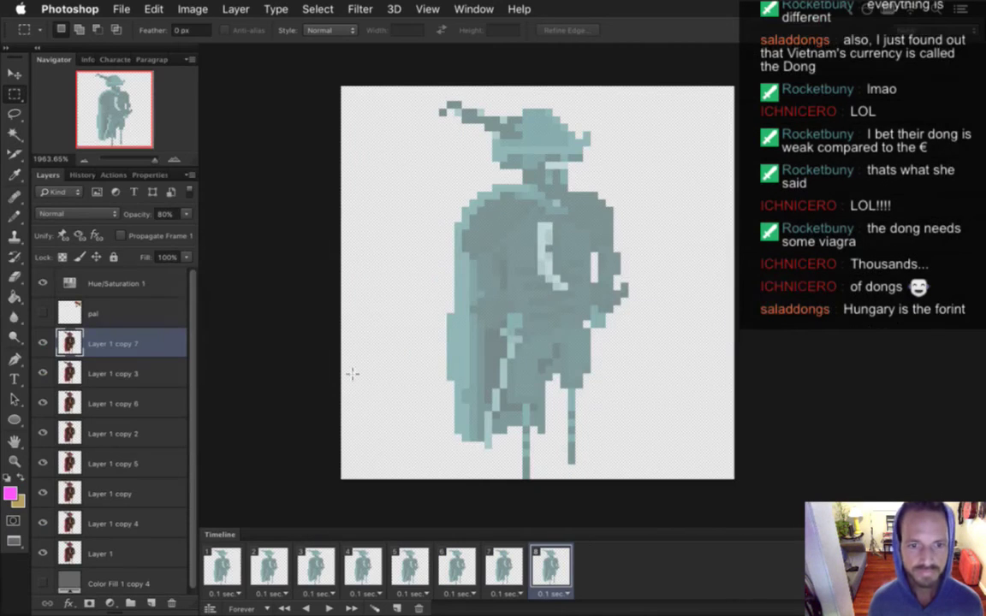
# Step: Raise the opacity to 90% for the visible sprite layers in frames 1 to 4: Layer 1, copy 4, copy and copy 5
pyautogui.click(224, 565)
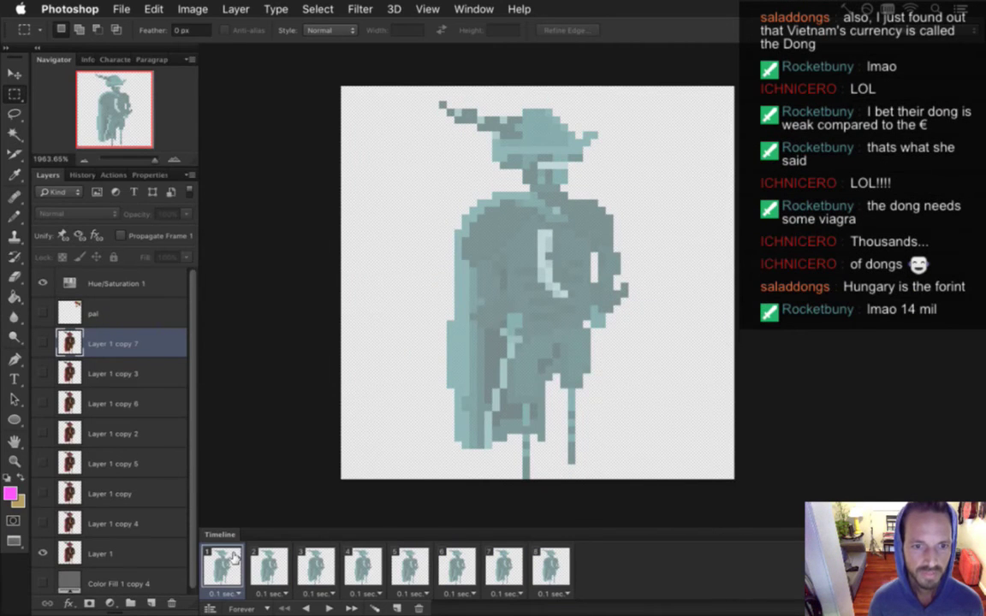
pyautogui.click(138, 554)
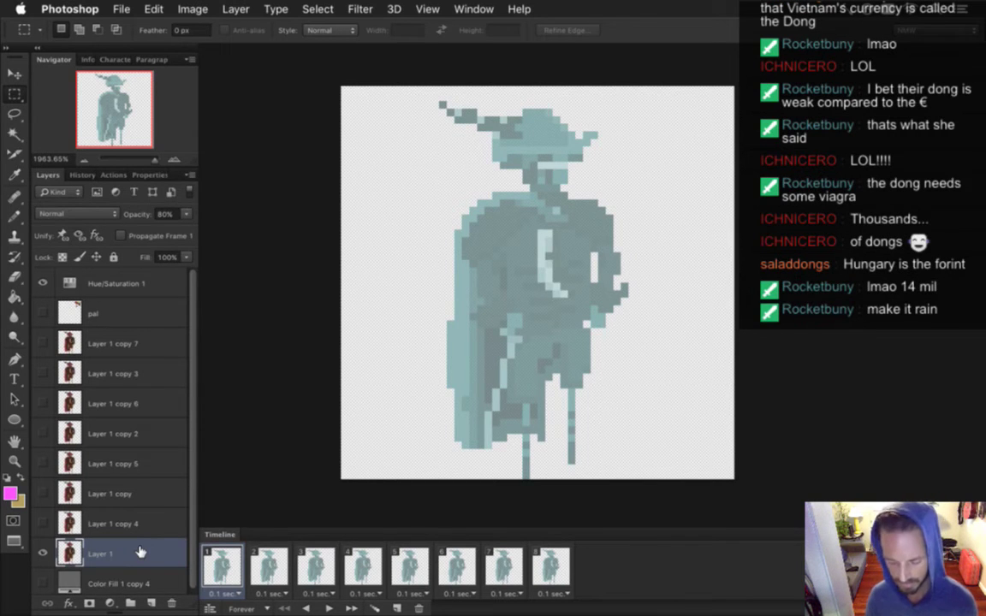
pyautogui.click(269, 566)
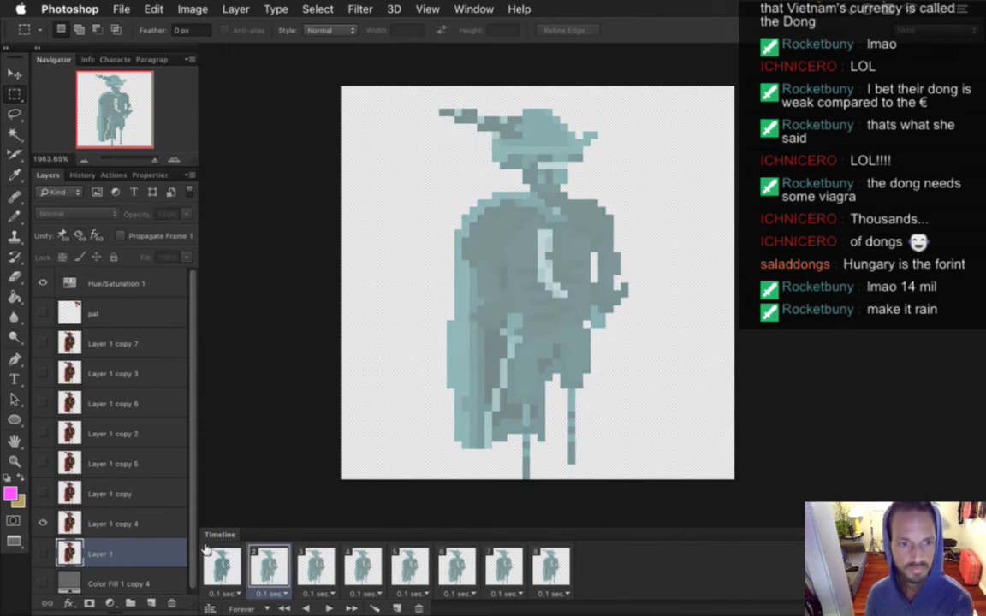
pyautogui.click(135, 524)
pyautogui.click(315, 567)
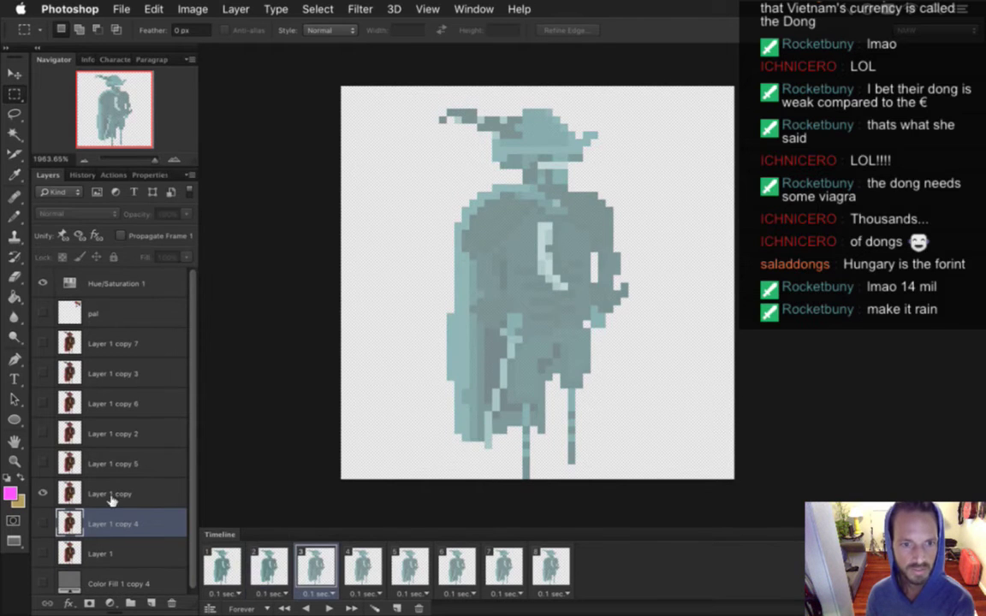
pyautogui.click(363, 566)
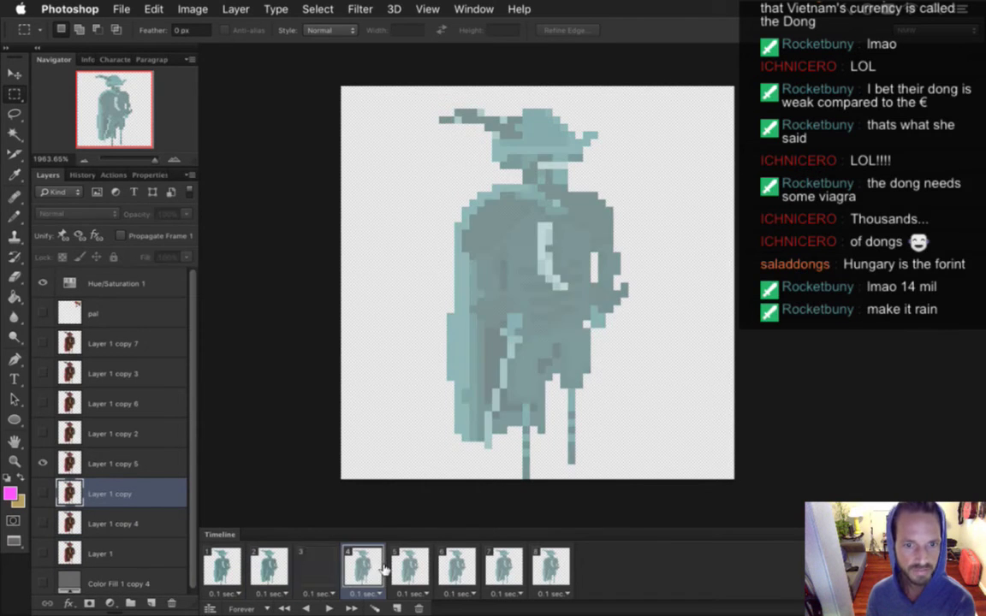
pyautogui.click(113, 464)
# Step: Raise the opacity to 90% for the visible sprite layers in frames 5 to 8: Layer 1 copy 2, copy 6, copy 3 and copy 7
pyautogui.click(410, 567)
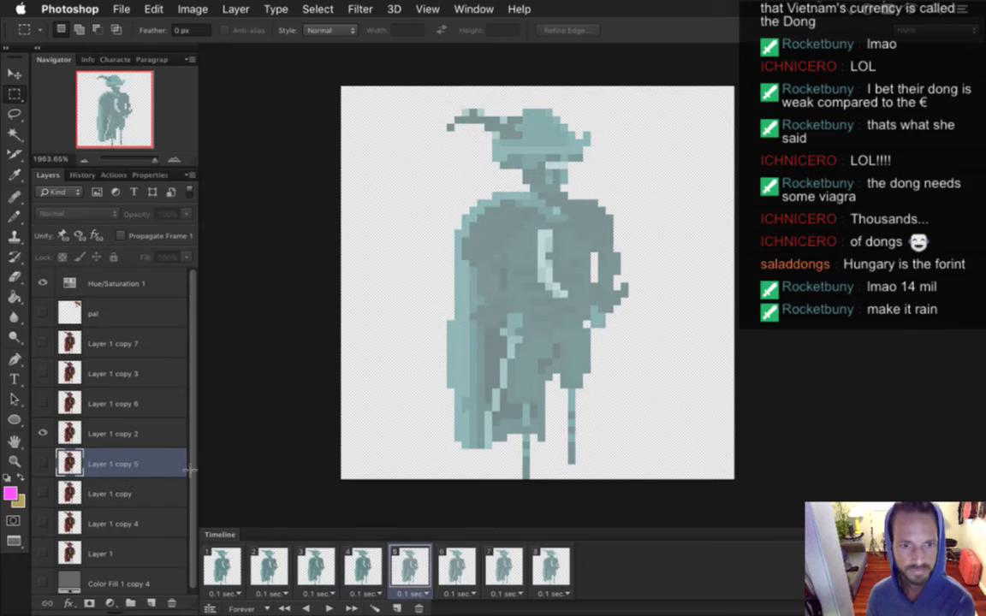
pyautogui.click(133, 434)
pyautogui.click(457, 566)
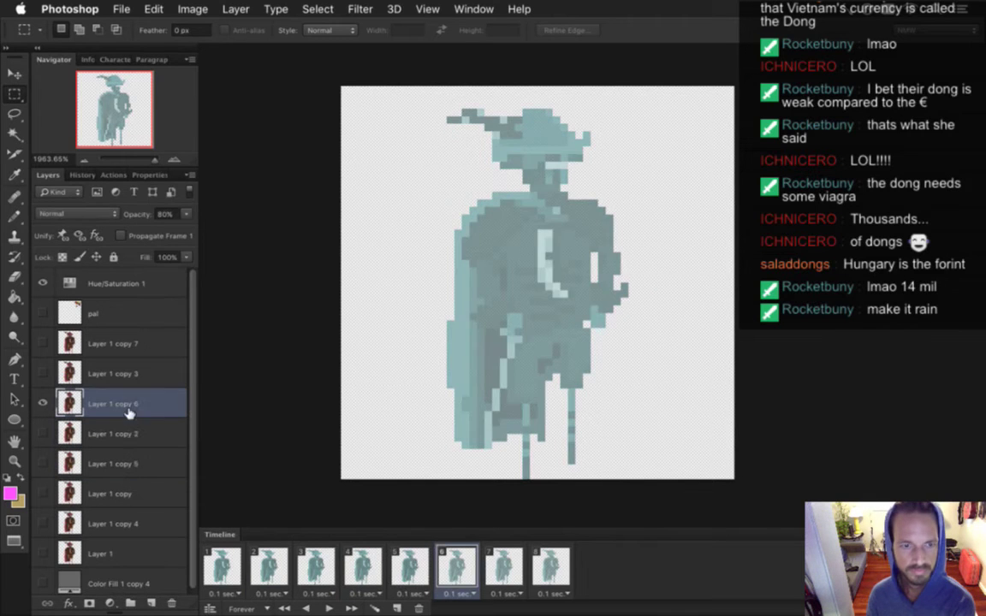
pyautogui.click(128, 404)
pyautogui.click(504, 566)
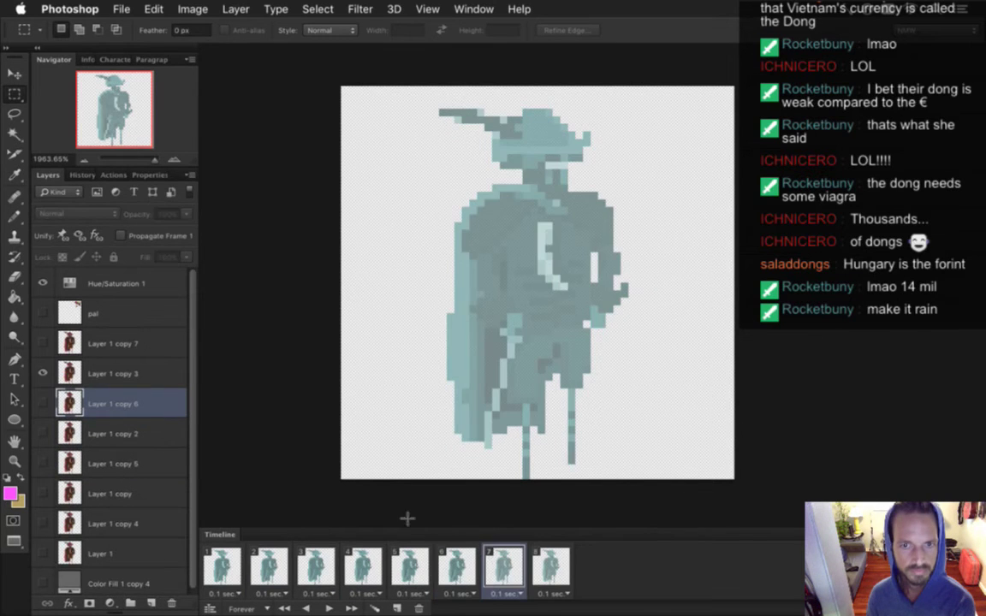
pyautogui.click(141, 374)
pyautogui.click(550, 566)
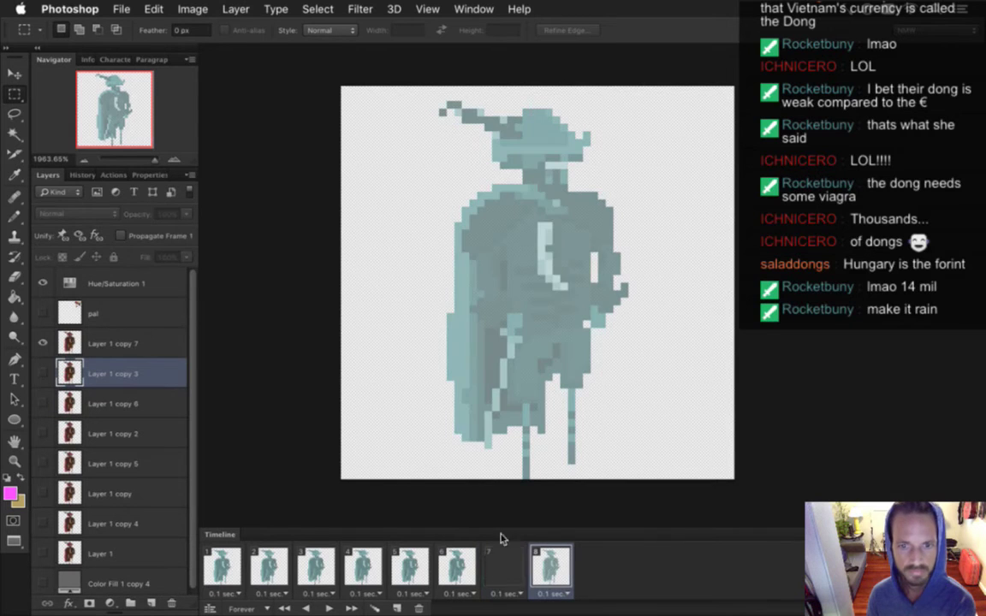
pyautogui.click(140, 344)
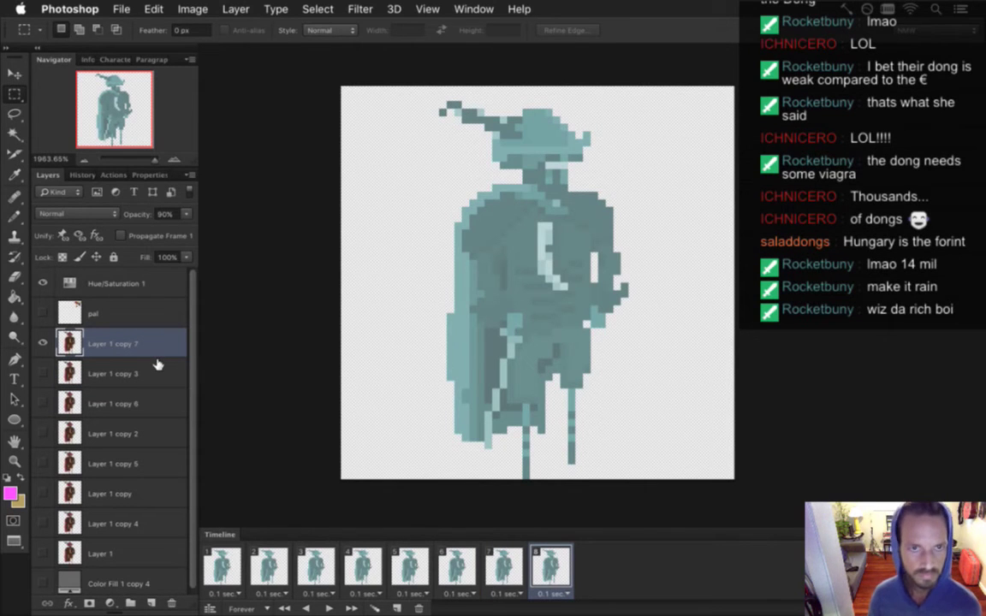
# Step: Render all frames with the 90% opacity as the CaptainTuskHolo.png sequence at 52 x 52 and 10 fps, replacing the existing files
pyautogui.press('super+alt+shift+r')
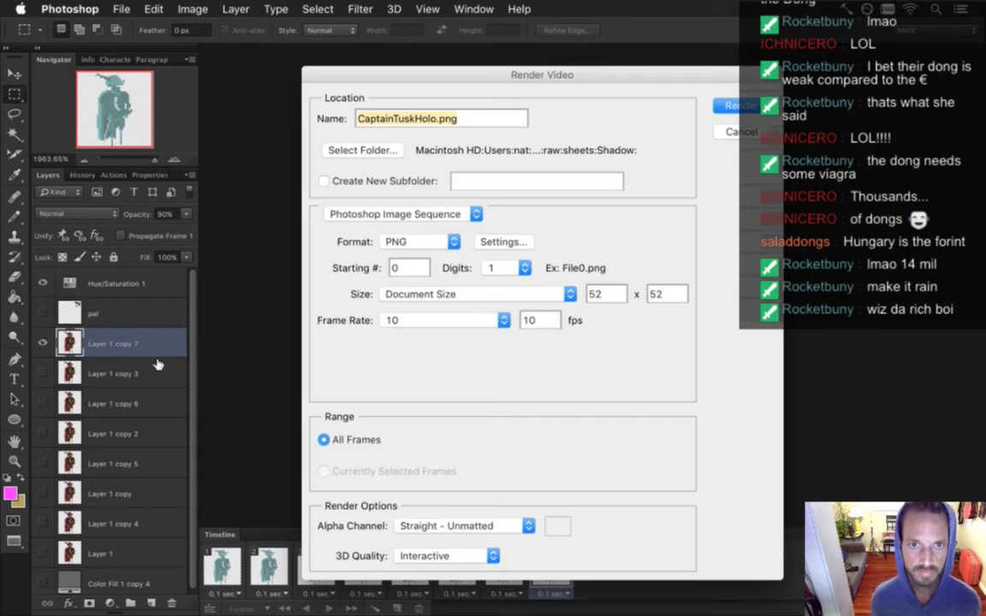
pyautogui.press('Return')
pyautogui.press('Return')
# Step: Run the game from iTerm2 to inspect the 90% opaque Captain Tusk, and switch back to Photoshop
pyautogui.press('super+Tab')
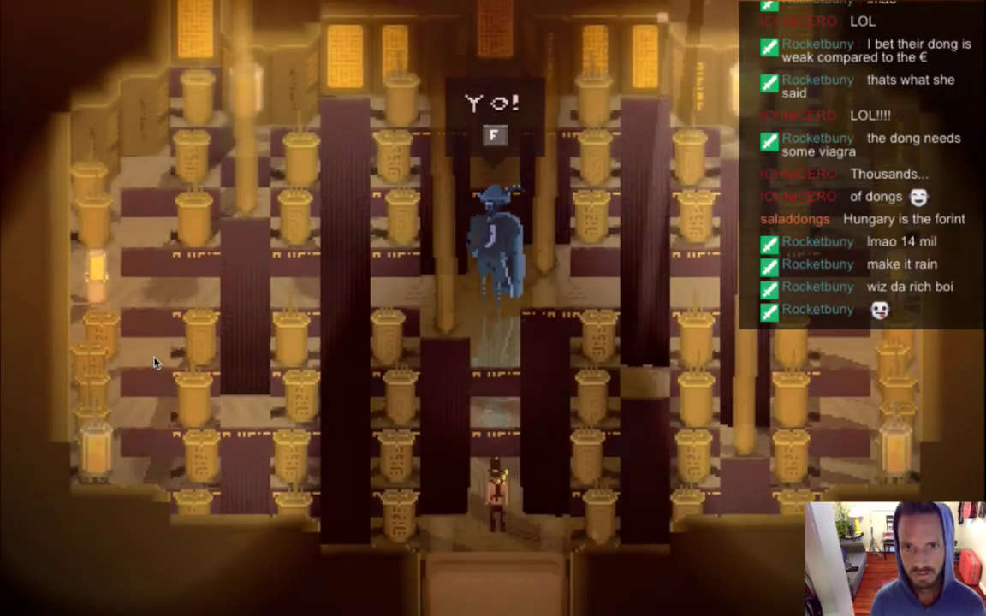
pyautogui.press('super+Tab')
pyautogui.press('super+Tab')
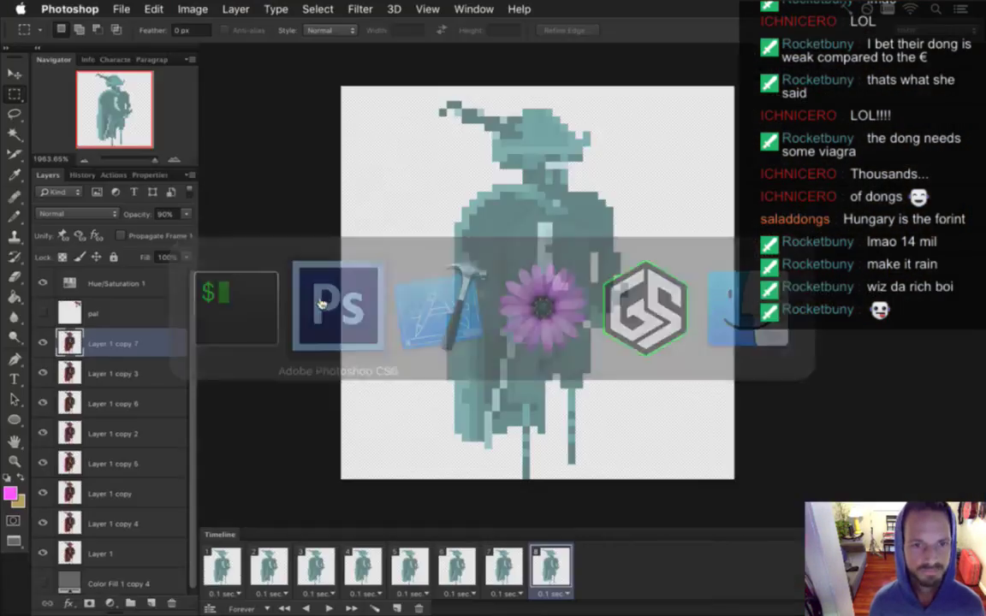
# Step: Open the Wind filter on Layer 1 copy in frame 3 and enlarge its preview to 300%
pyautogui.click(129, 488)
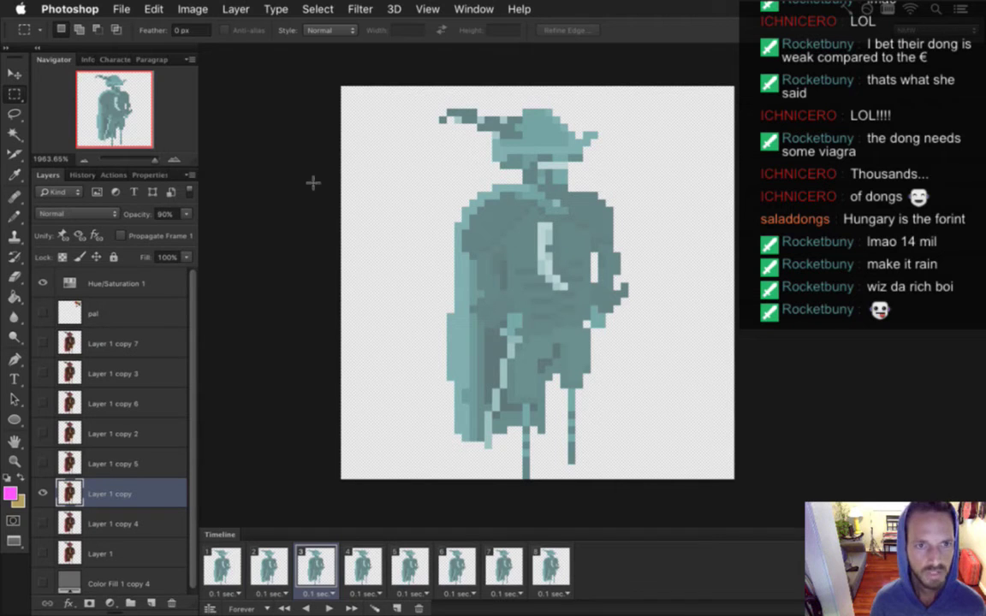
pyautogui.click(355, 8)
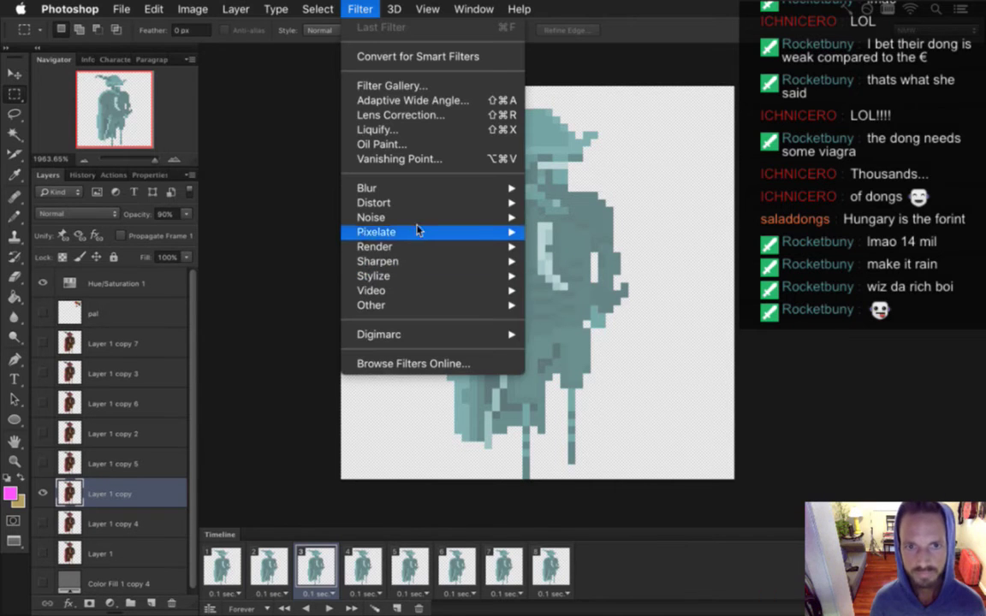
pyautogui.moveTo(418, 222)
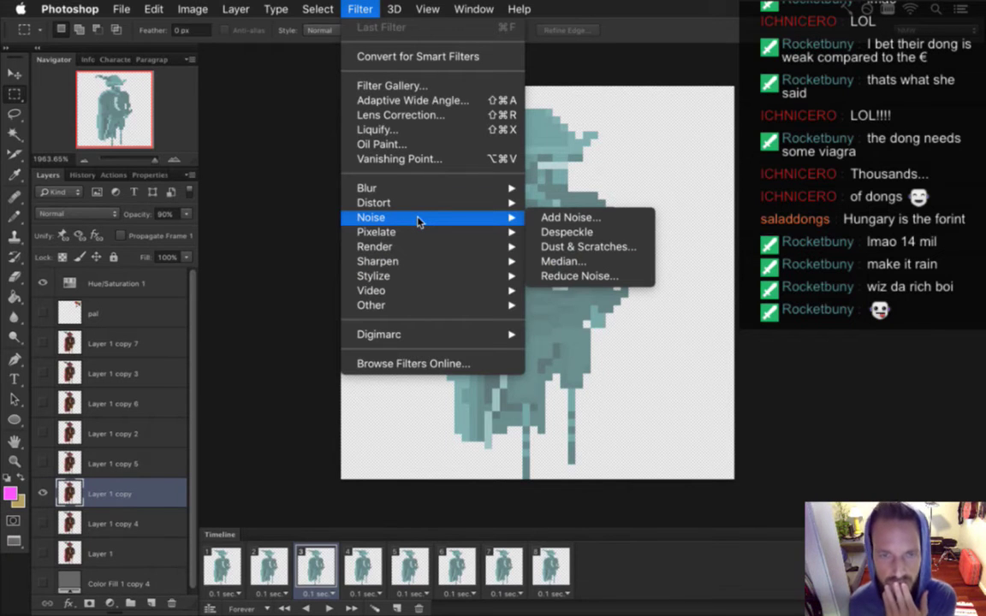
pyautogui.moveTo(419, 202)
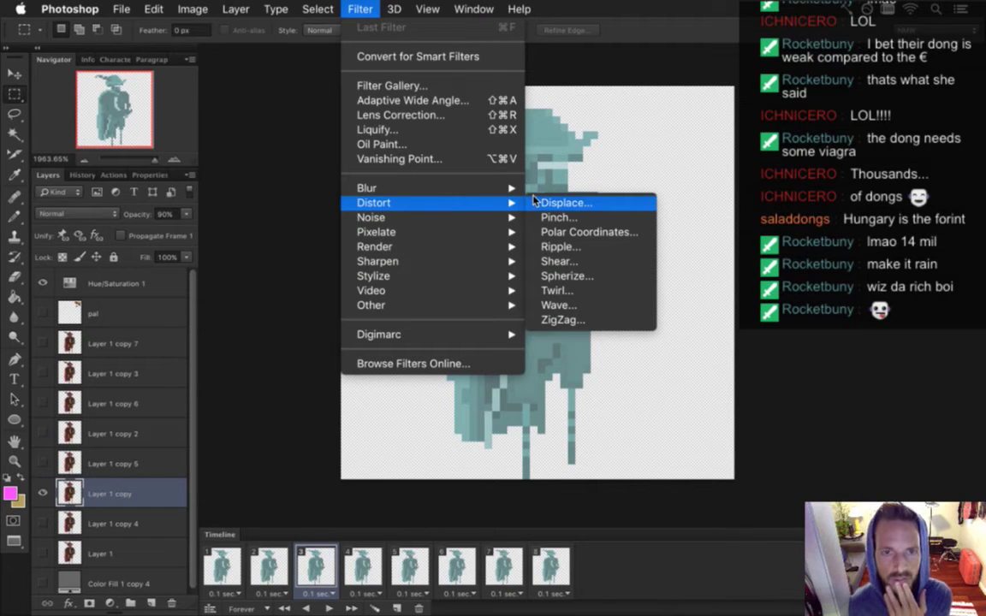
pyautogui.moveTo(420, 293)
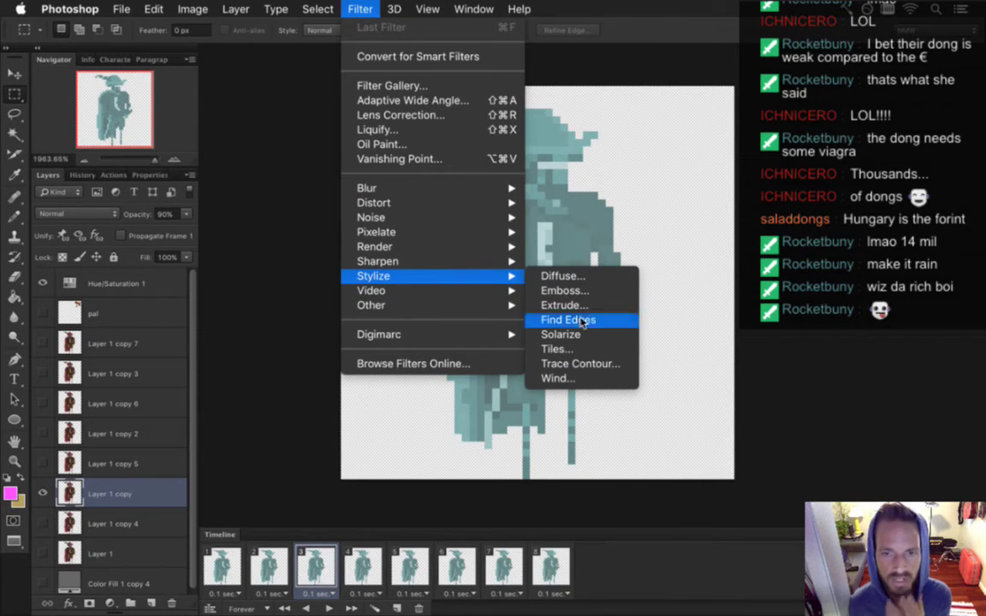
pyautogui.click(557, 377)
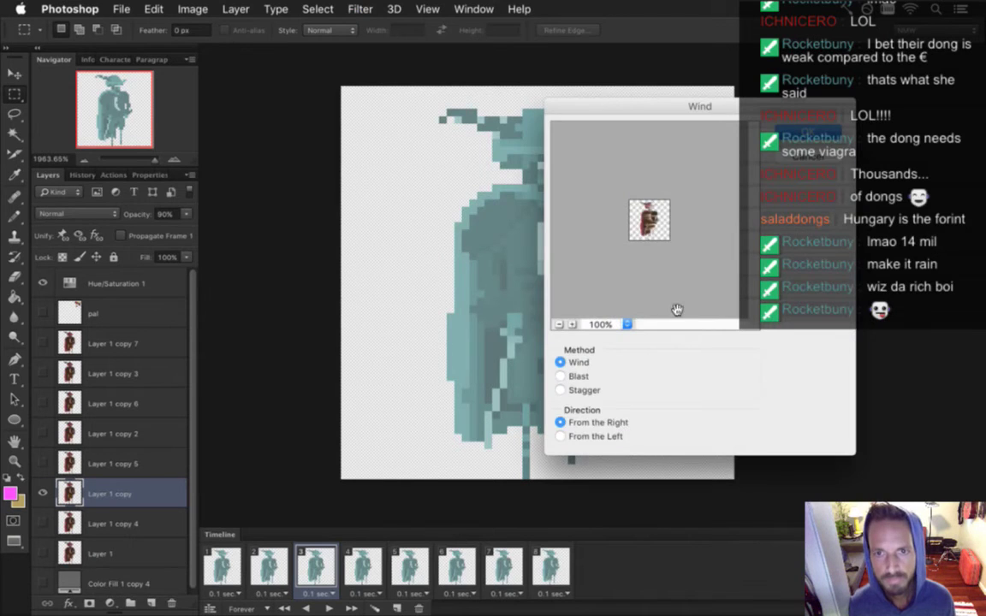
pyautogui.moveTo(706, 105); pyautogui.dragTo(830, 89)
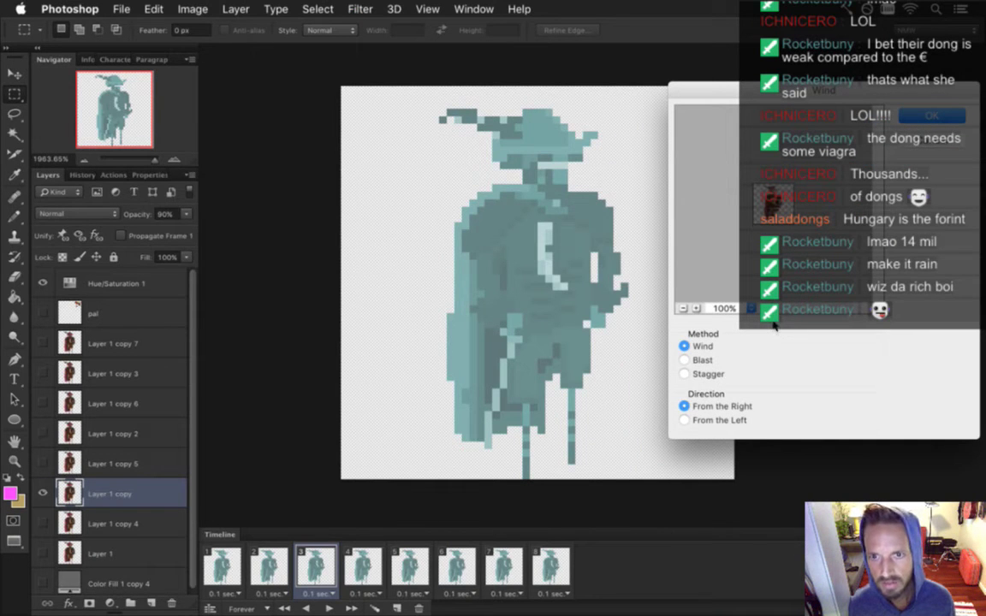
pyautogui.click(695, 309)
pyautogui.click(695, 309)
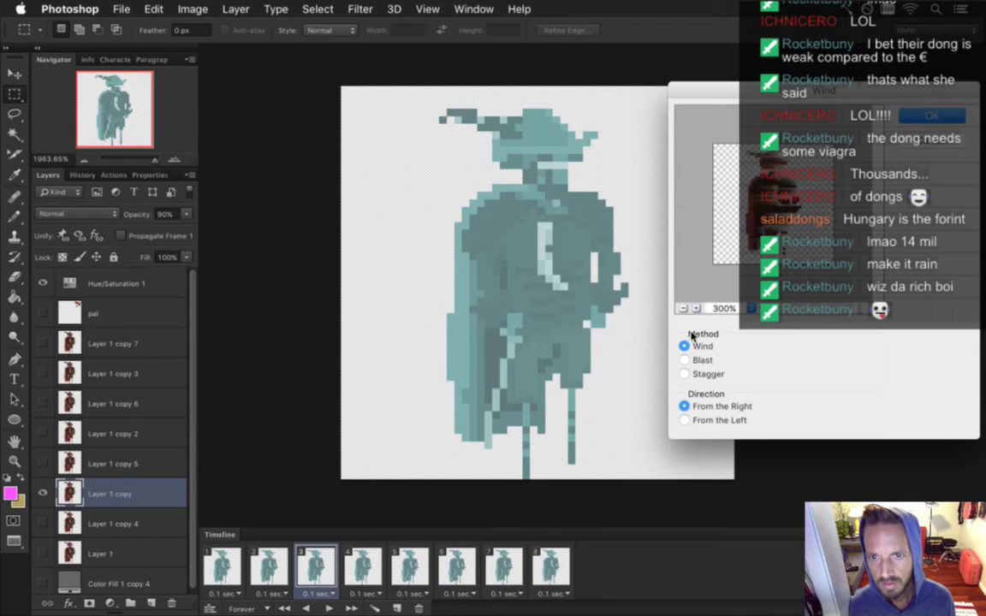
# Step: Compare the Wind, Blast and Stagger methods in both directions, and apply Blast from the Right to Layer 1 copy
pyautogui.click(685, 360)
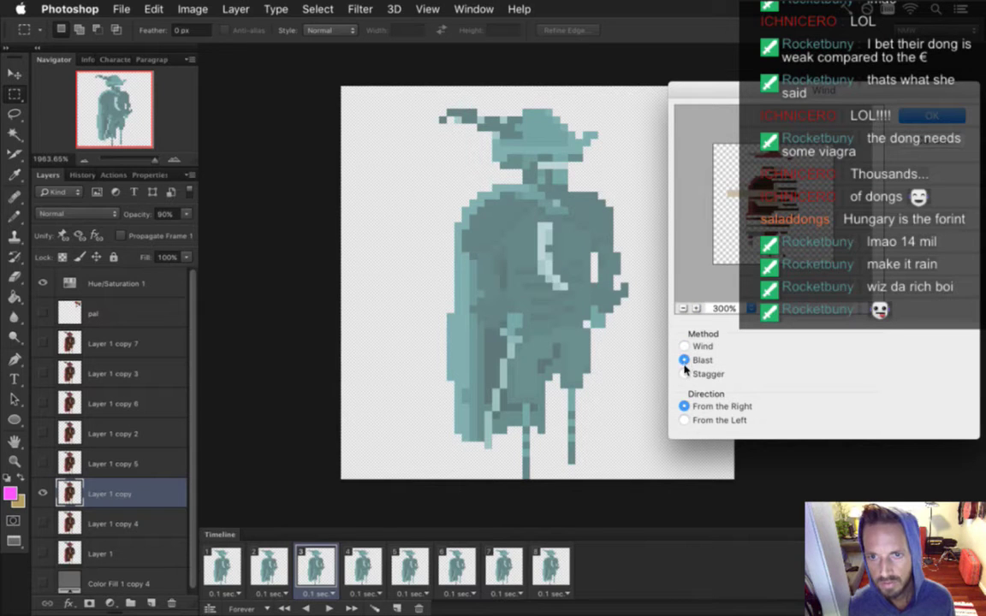
pyautogui.click(685, 374)
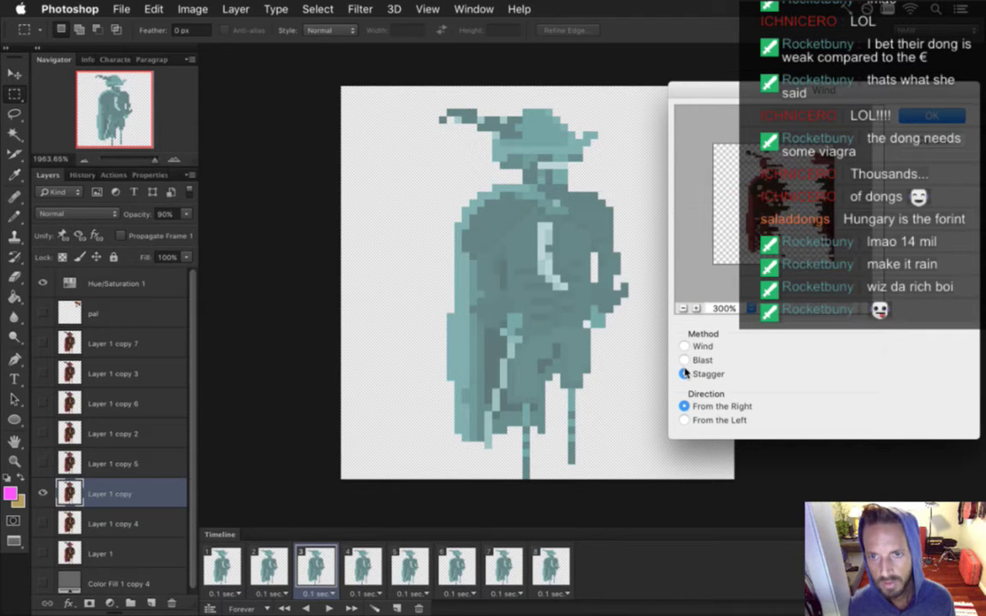
pyautogui.click(684, 361)
pyautogui.click(684, 347)
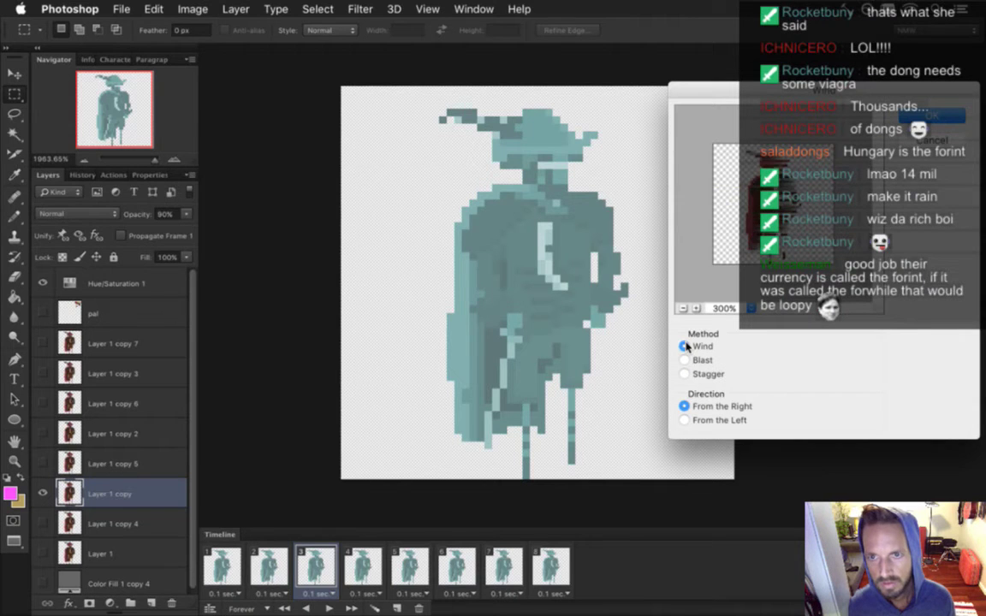
pyautogui.click(684, 360)
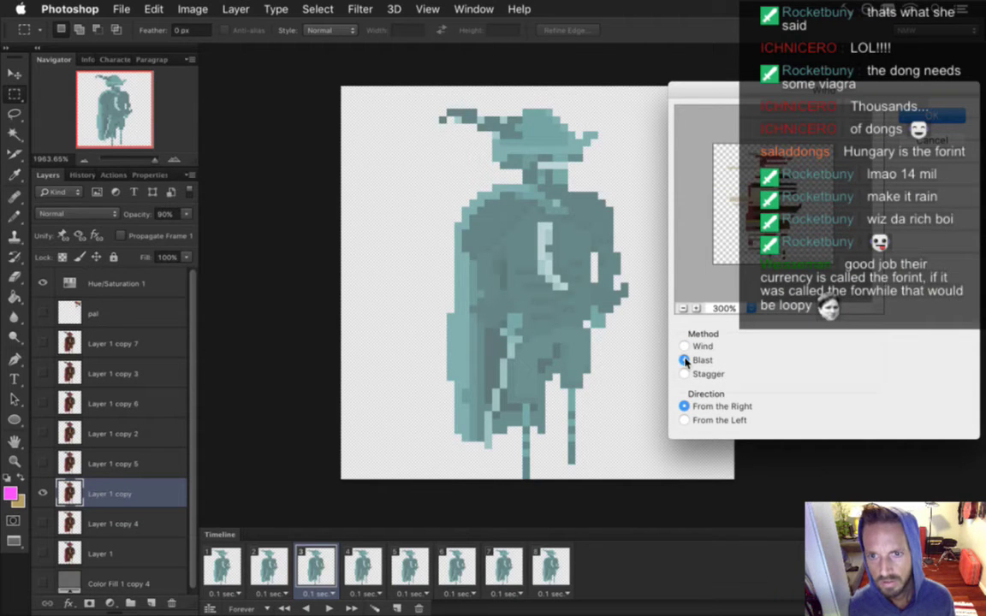
pyautogui.click(685, 421)
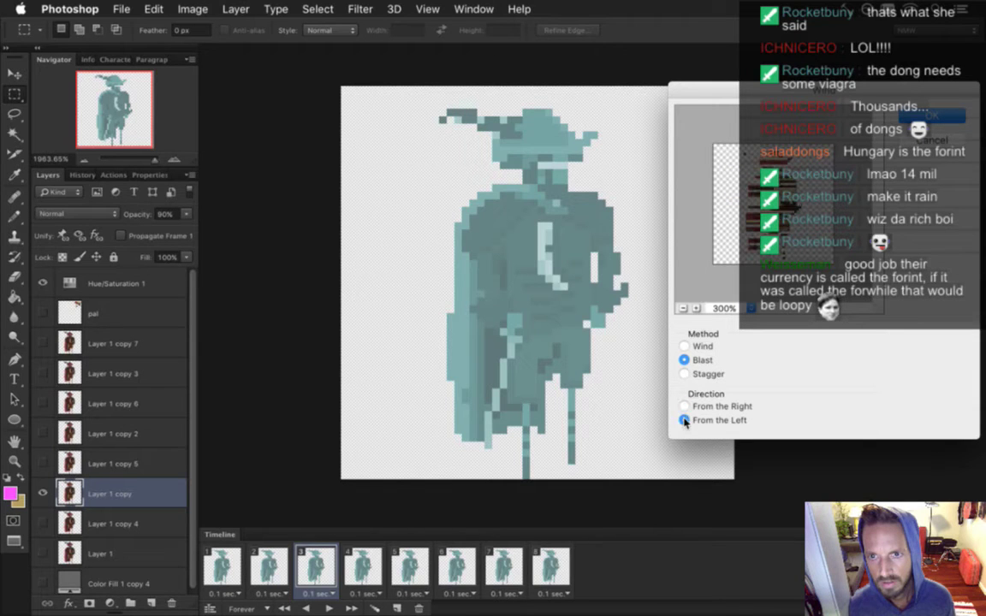
pyautogui.click(685, 407)
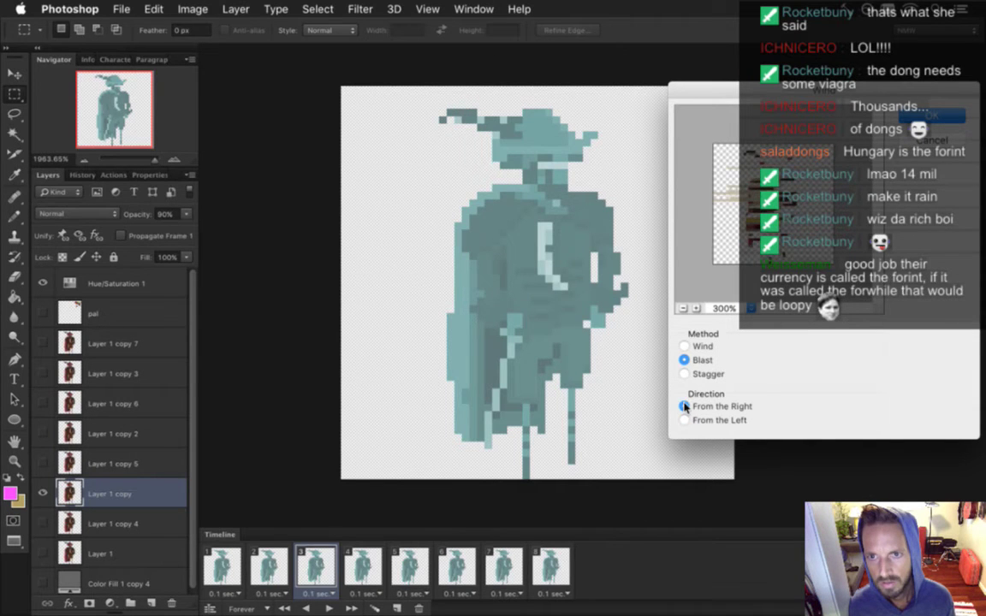
pyautogui.press('Return')
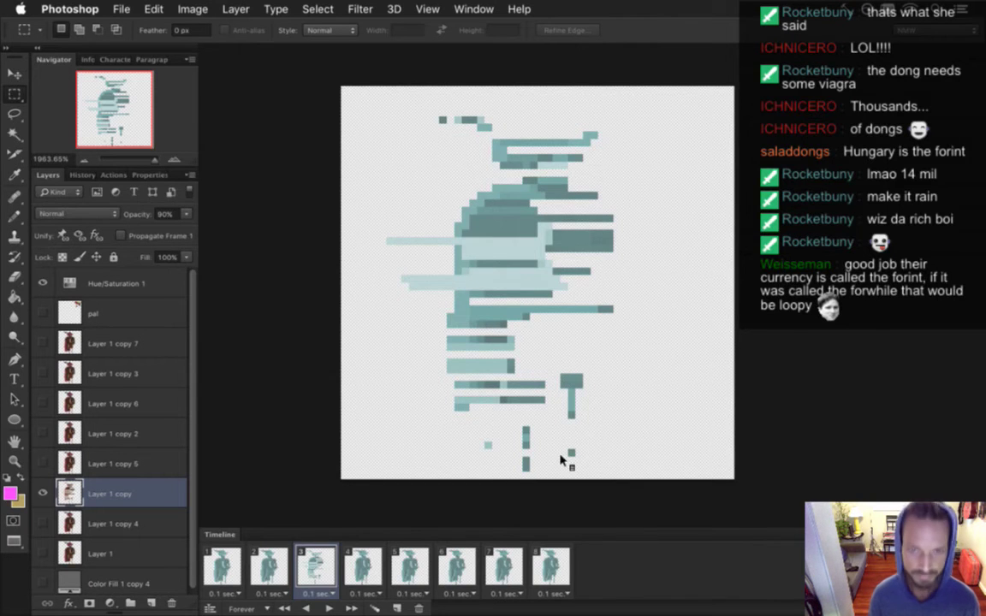
# Step: Render the frames with the wind-blasted frame 3 again, replacing the existing CaptainTuskHolo.png files
pyautogui.press('super+alt+shift+r')
pyautogui.press('Return')
pyautogui.press('Return')
# Step: Run the game from iTerm2 to inspect the distorted Captain Tusk, quit it and return to the vim editor in iTerm2
pyautogui.press('super+Tab')
pyautogui.press('super+r')
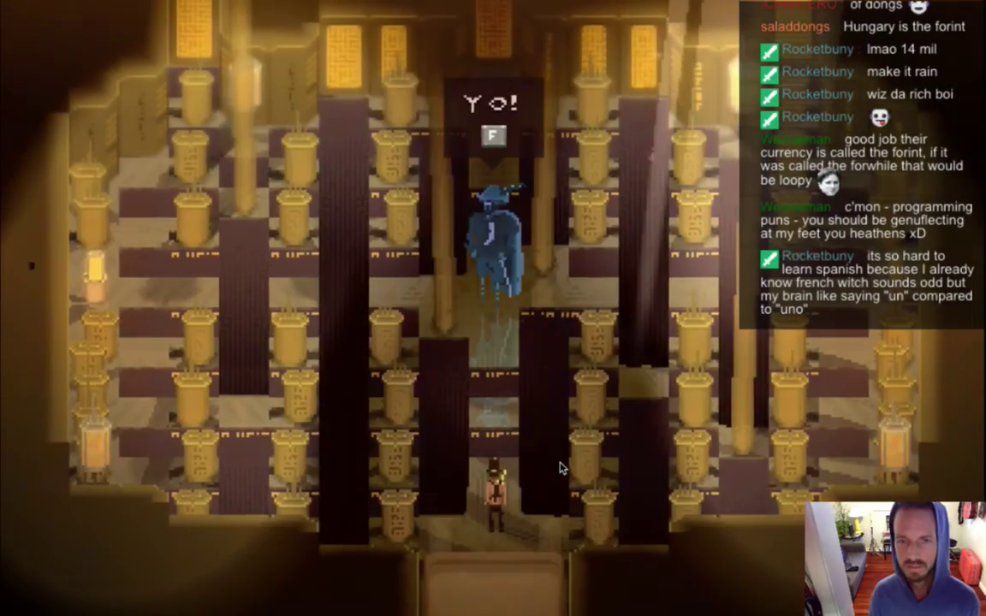
pyautogui.press('Escape')
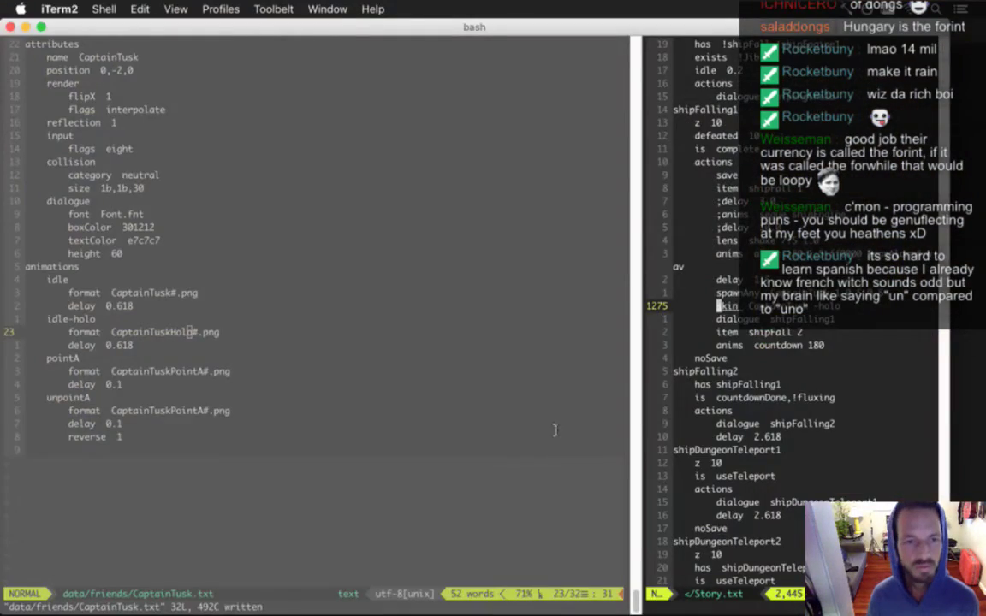
pyautogui.press('super+Tab')
pyautogui.press('super+Tab')
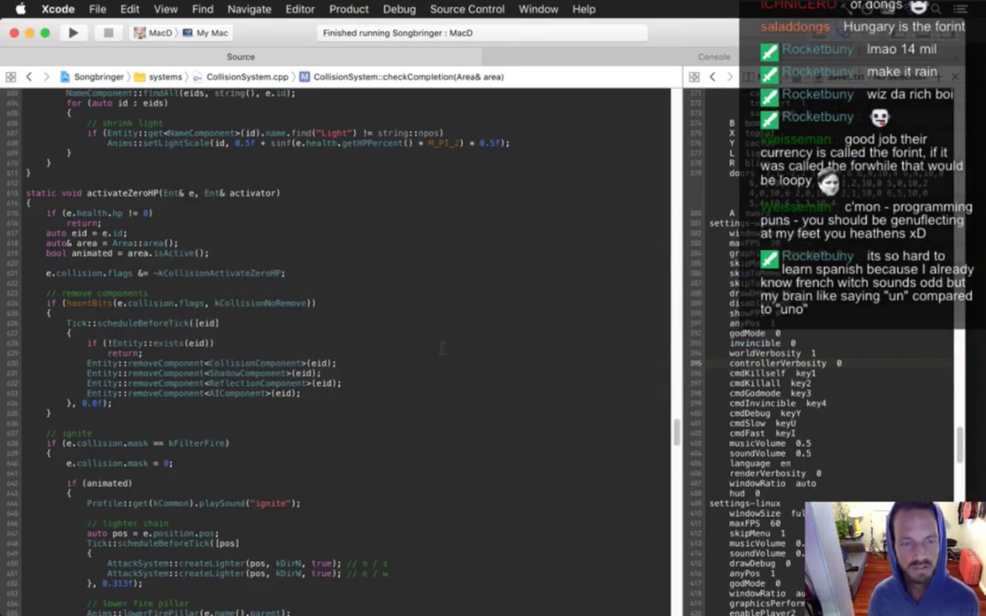
pyautogui.press('super+Tab')
pyautogui.press('super+Tab')
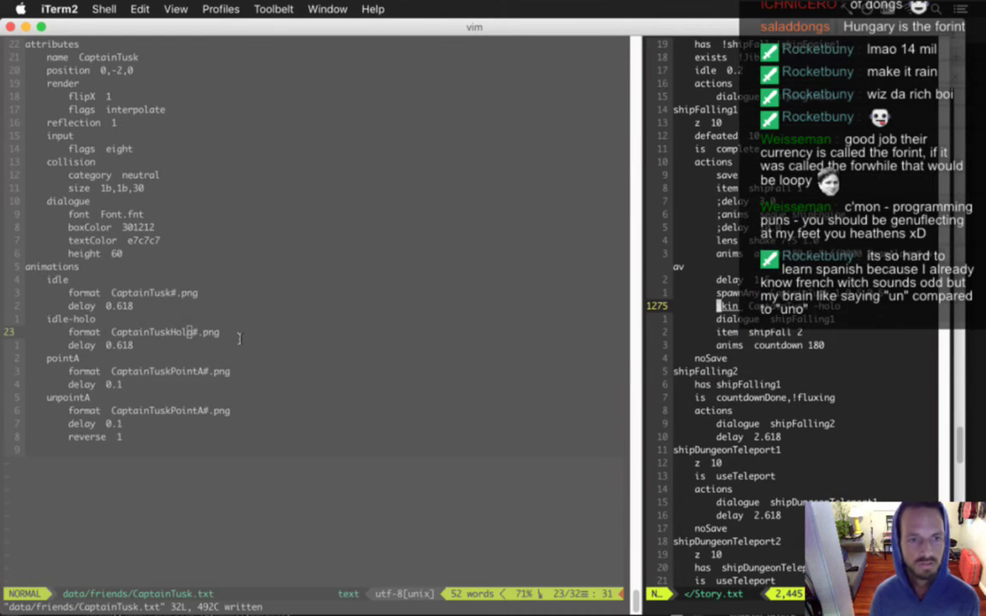
# Step: Set the idle-holo animation's delay to 0.1 in data/friends/CaptainTusk.txt and save the file
pyautogui.press('j')
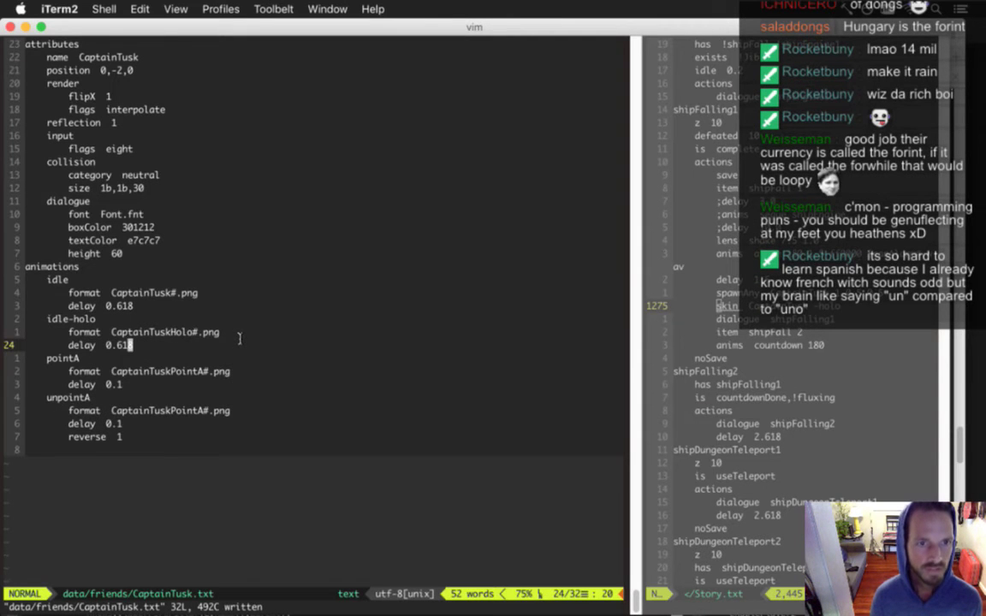
pyautogui.press('j')
pyautogui.press('k')
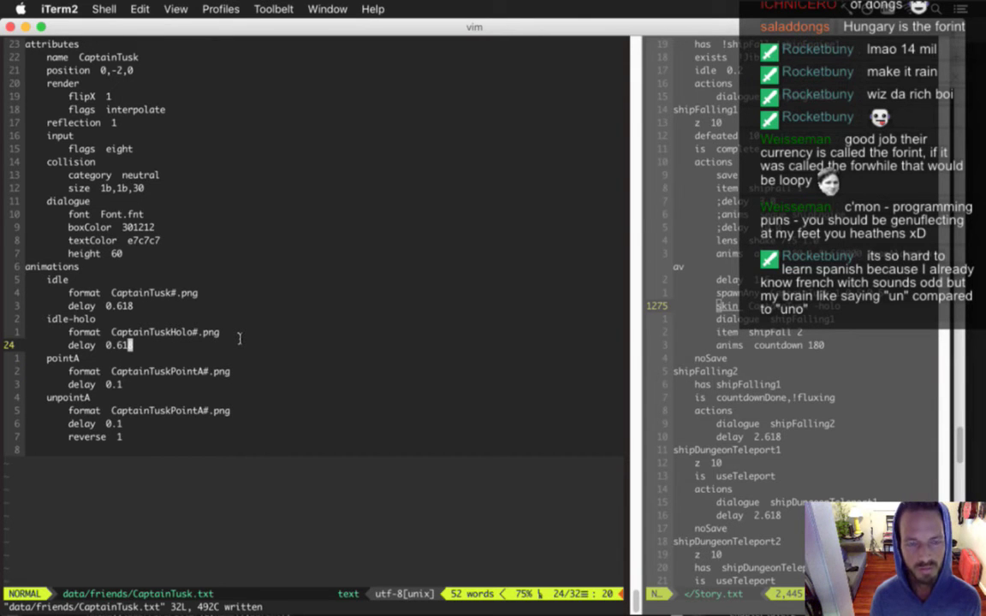
pyautogui.write('a')
pyautogui.write('1')
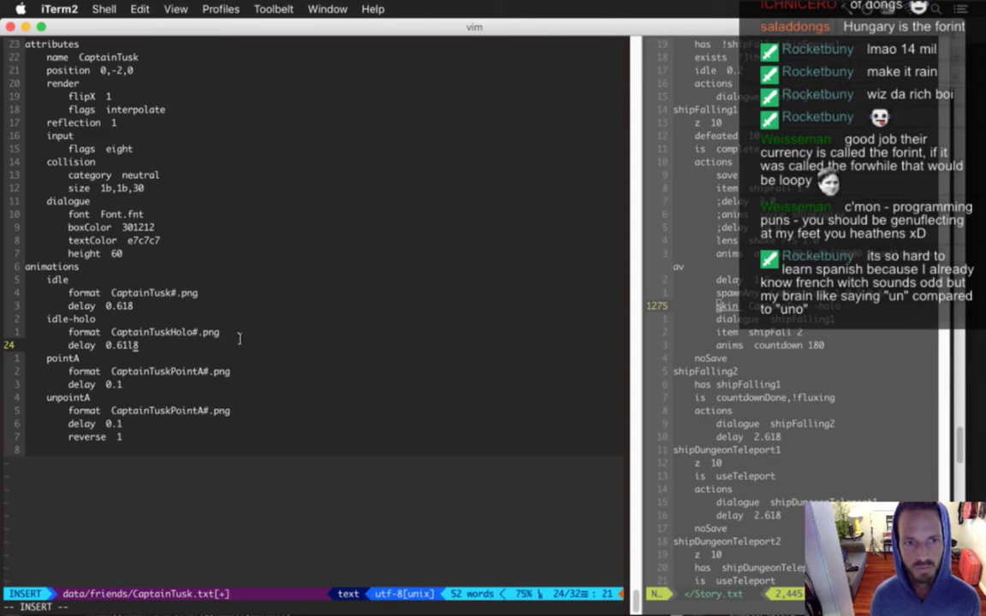
pyautogui.press('Escape')
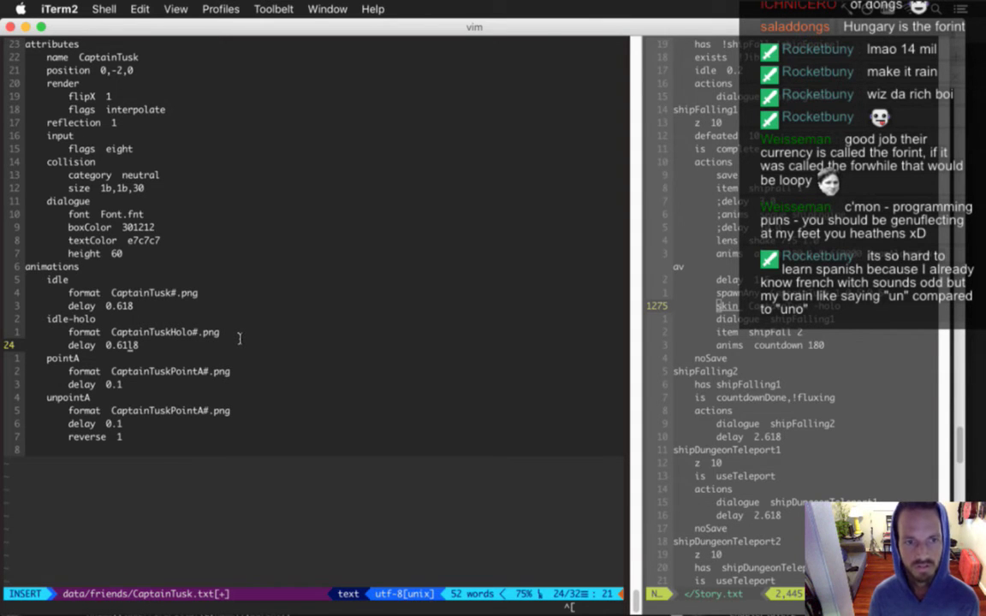
pyautogui.press('h')
pyautogui.press('h')
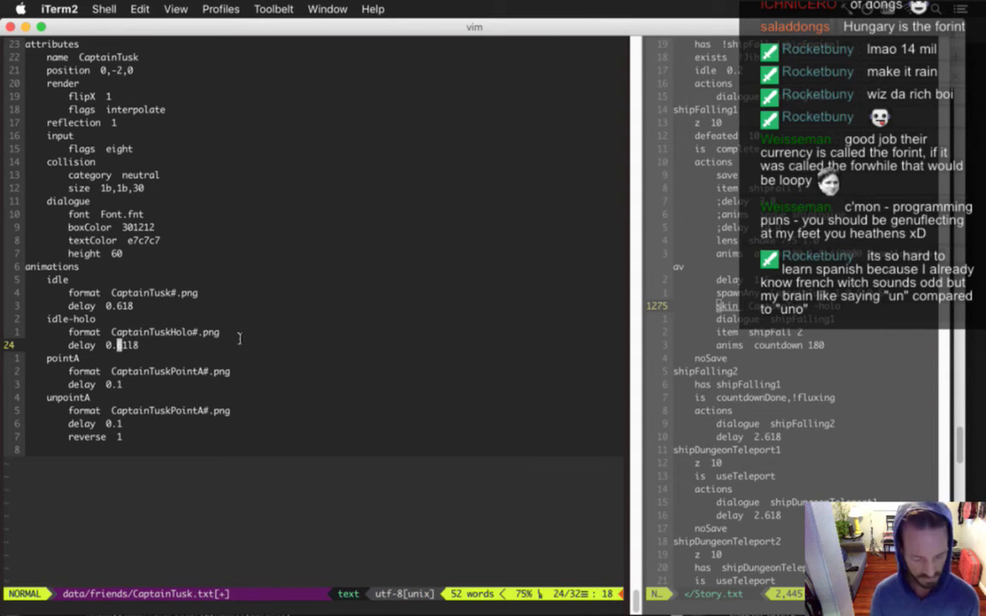
pyautogui.hotkey('shift', 'c')
pyautogui.write('1')
pyautogui.press('Escape')
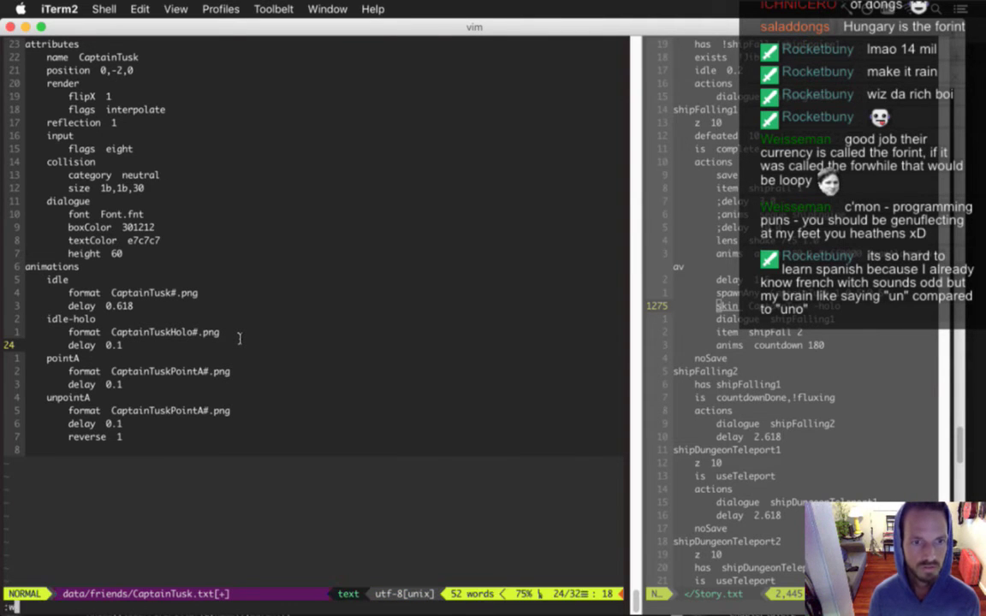
pyautogui.write(':w')
pyautogui.press('Return')
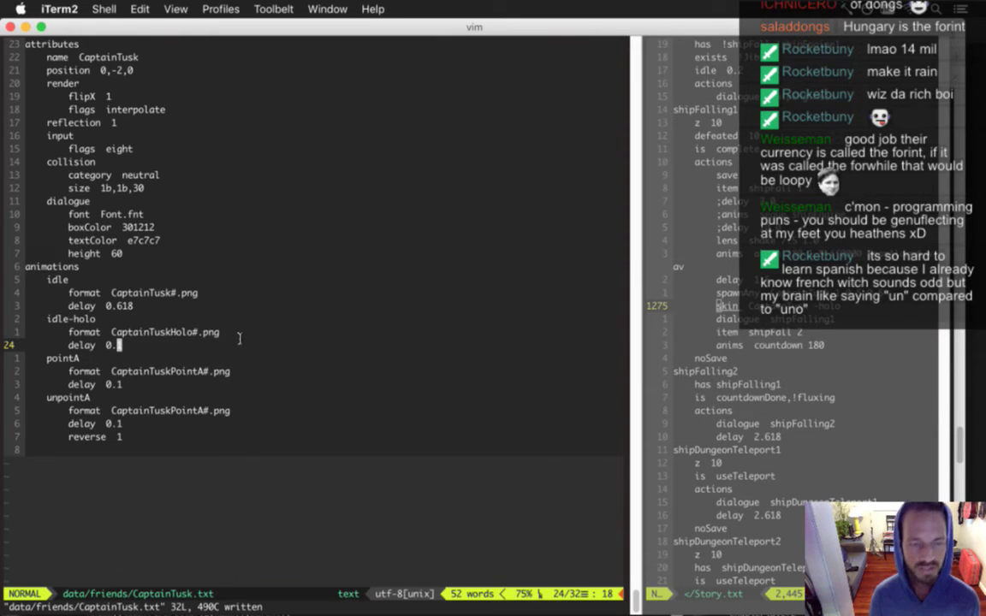
# Step: Run the game to inspect the faster hologram animation, and switch back to Photoshop
pyautogui.press('F5')
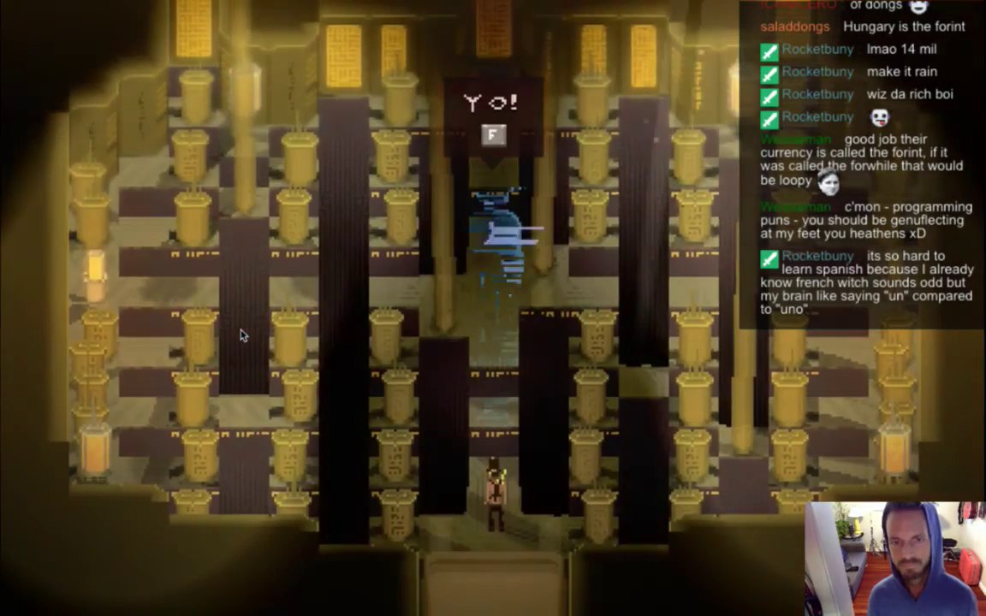
pyautogui.press('super+Tab')
pyautogui.press('super+Tab')
pyautogui.press('super+Tab')
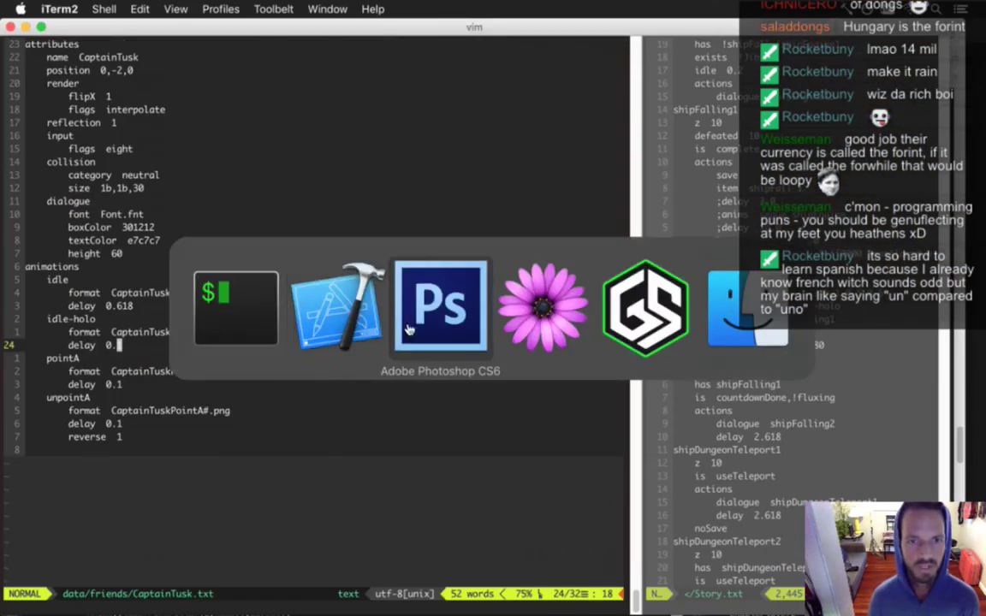
# Step: Compare frames 1 and 3, and undo the Wind filter on Layer 1 copy
pyautogui.click(221, 565)
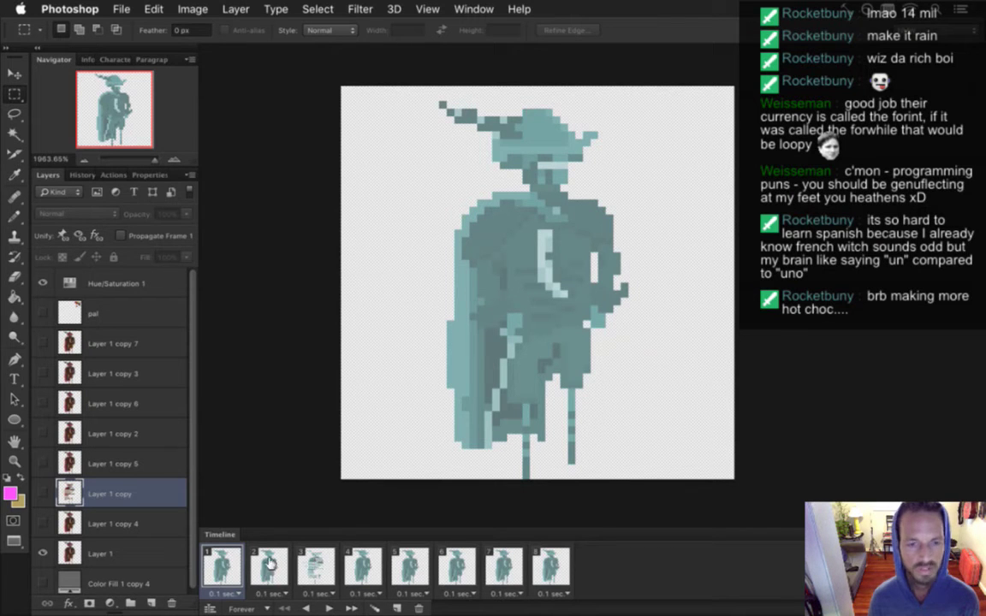
pyautogui.click(316, 565)
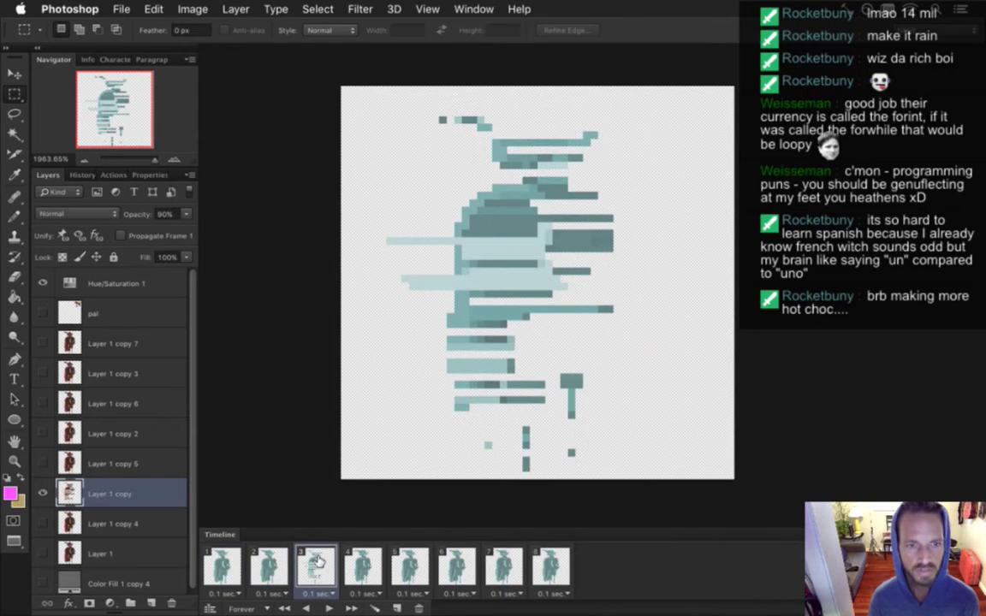
pyautogui.press('super+z')
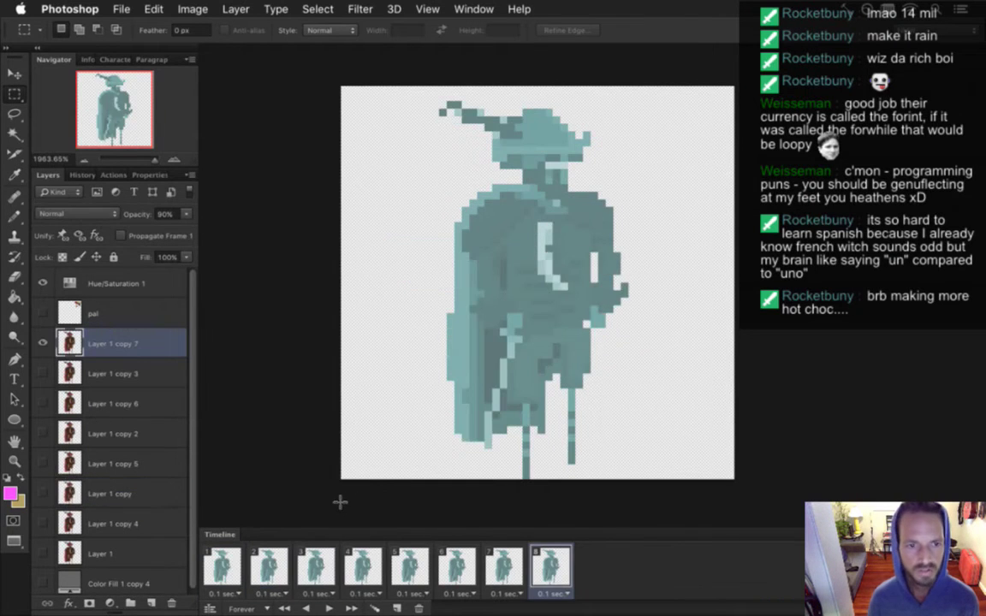
# Step: Duplicate Layer 1 copy in frame 3 and hide the original layer
pyautogui.click(326, 571)
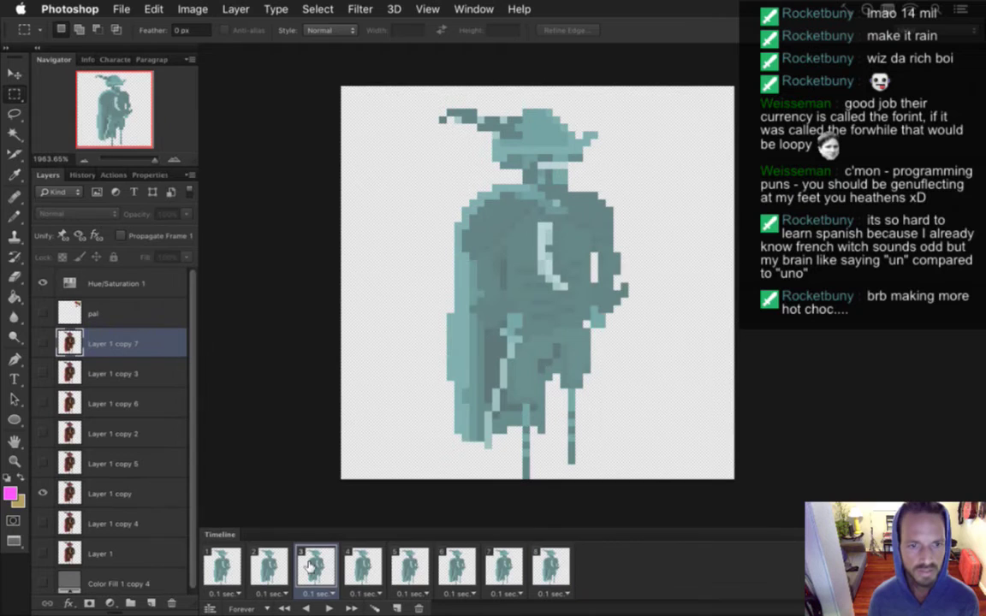
pyautogui.click(136, 494)
pyautogui.press('super+j')
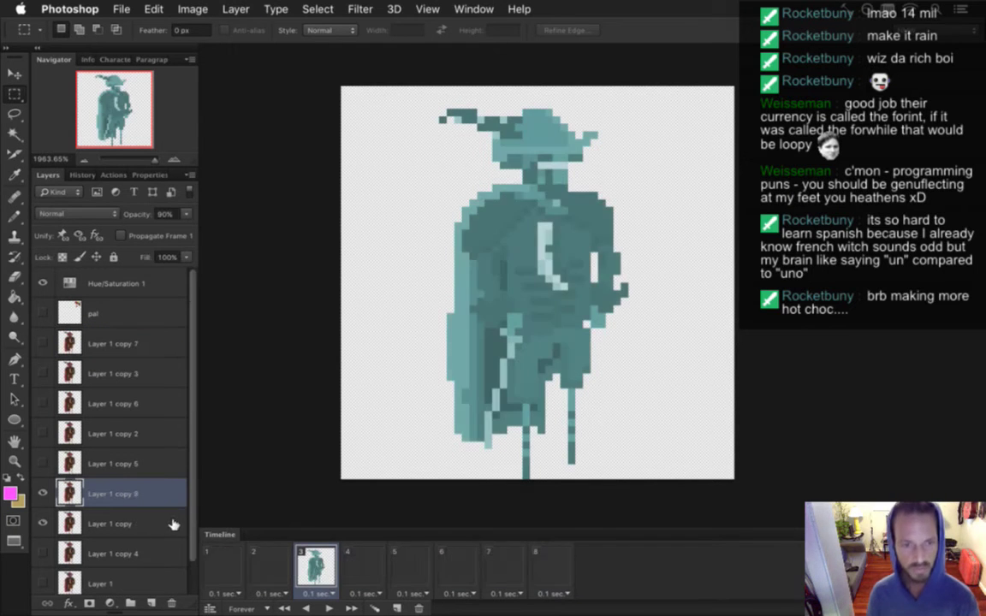
pyautogui.click(41, 516)
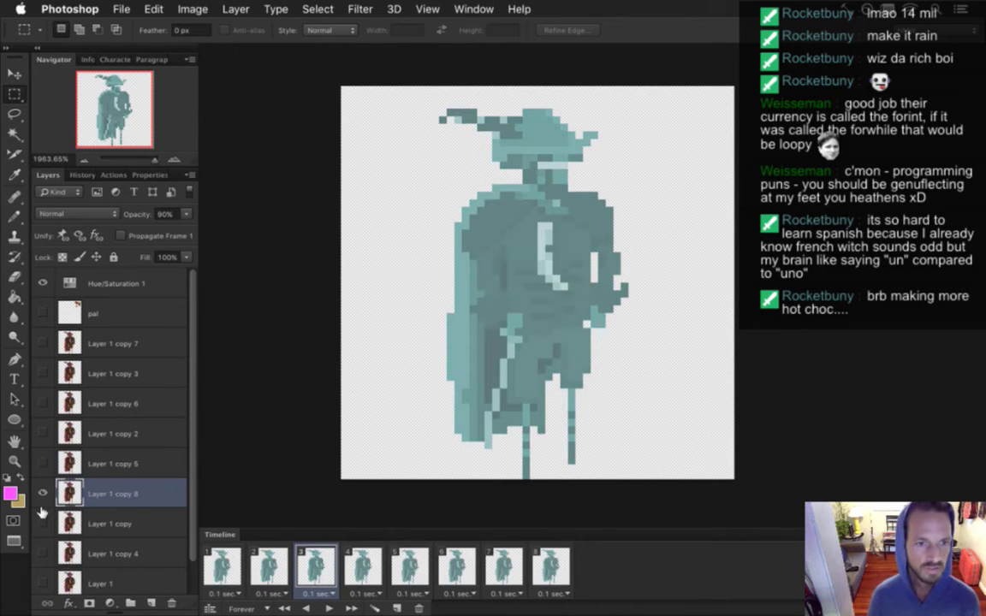
# Step: Apply the Wind filter with the Wind method from the right to Layer 1 copy 8, and set the layer's opacity to 80%
pyautogui.click(359, 9)
pyautogui.moveTo(402, 279)
pyautogui.click(569, 378)
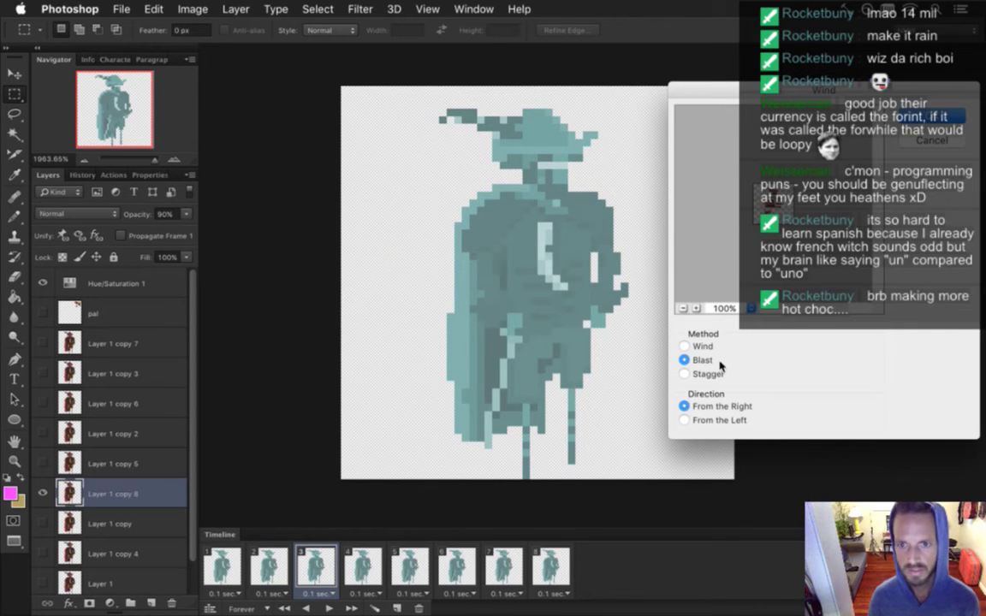
pyautogui.click(703, 346)
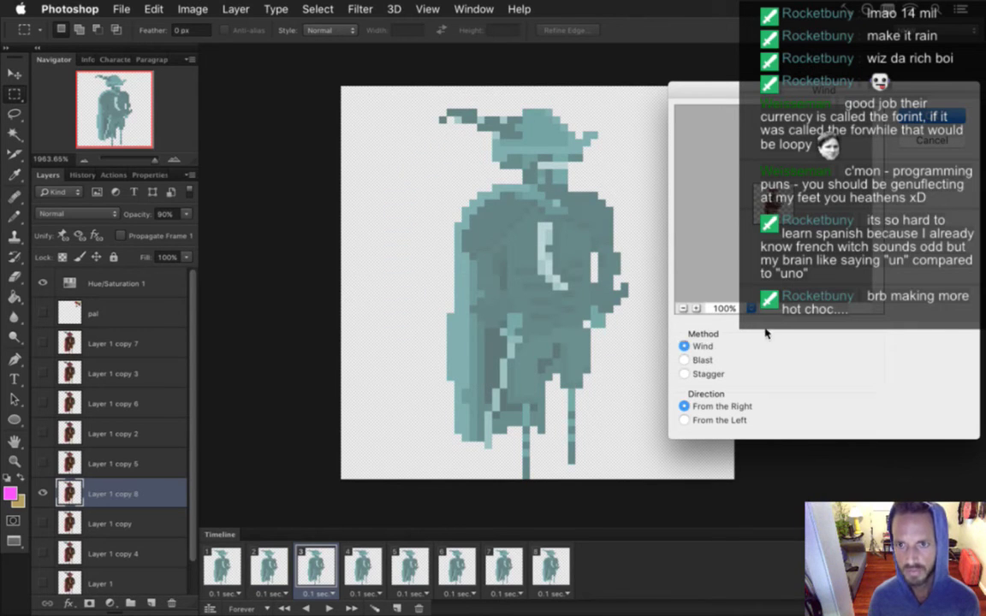
pyautogui.click(936, 116)
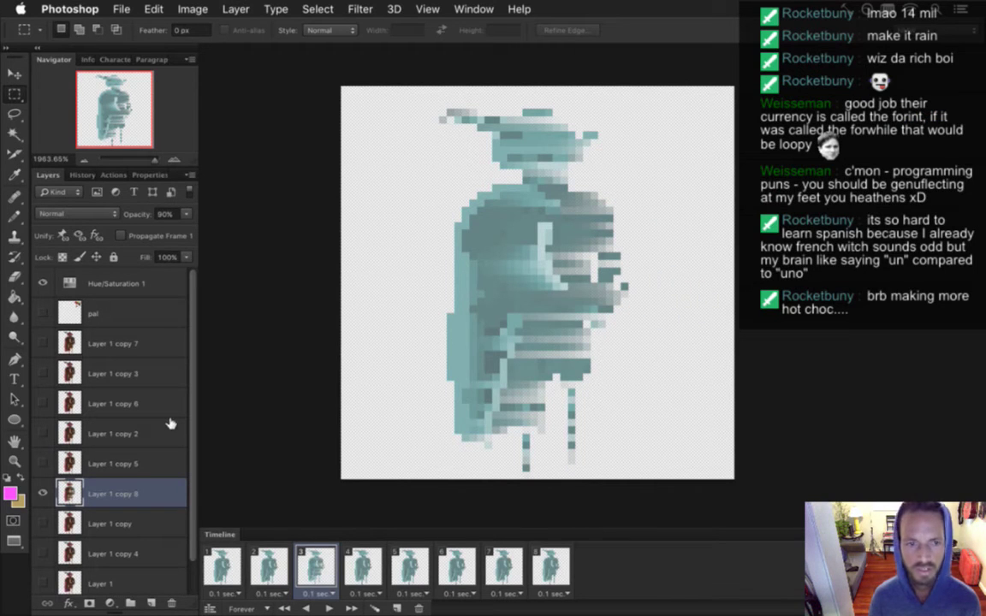
pyautogui.click(188, 216)
pyautogui.moveTo(183, 231); pyautogui.dragTo(173, 232)
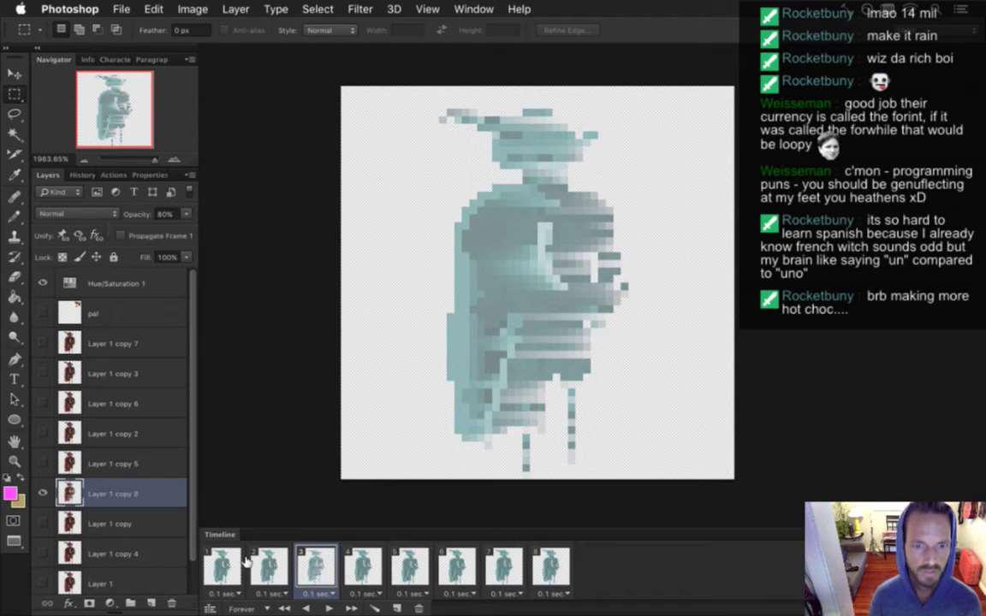
# Step: Select all eight animation frames and set their delay to 0.6 seconds
pyautogui.click(221, 566)
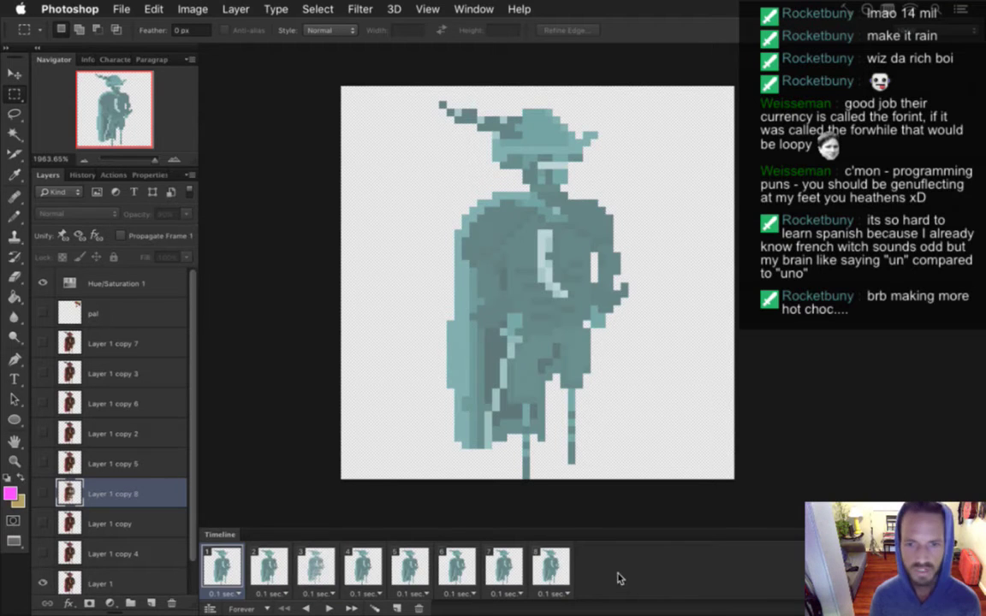
pyautogui.click(554, 592)
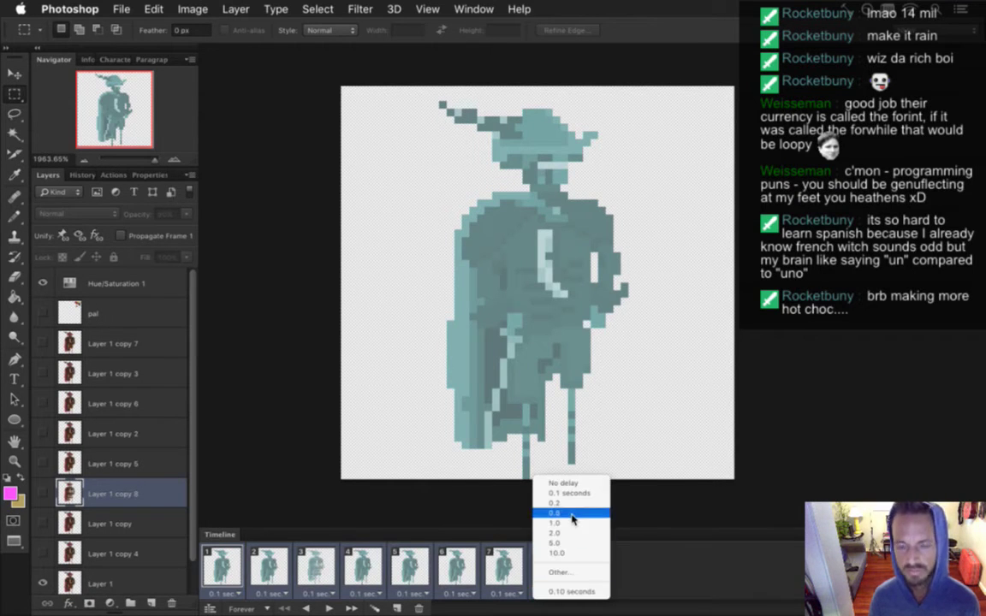
pyautogui.click(563, 572)
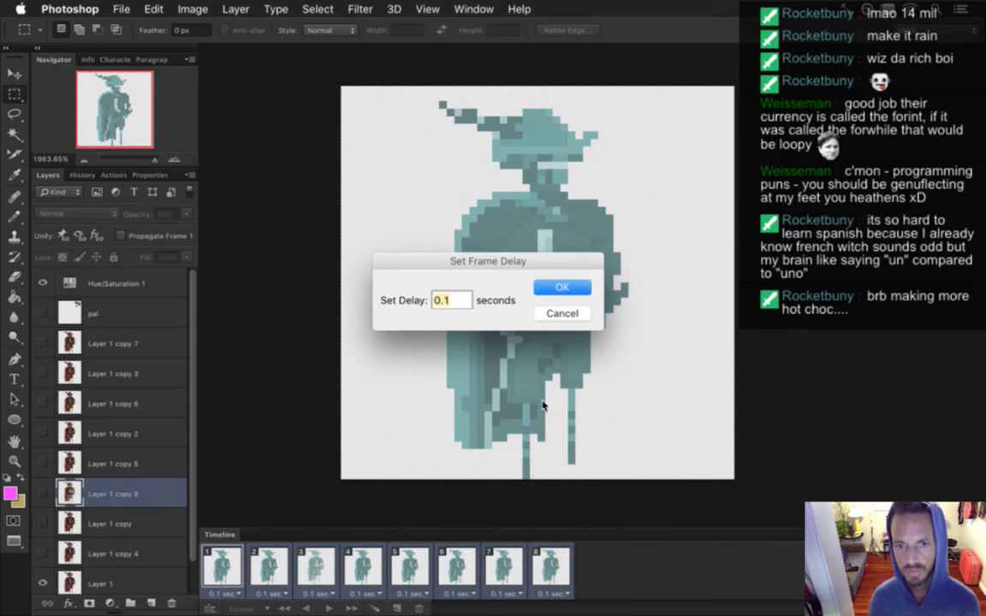
pyautogui.click(463, 307)
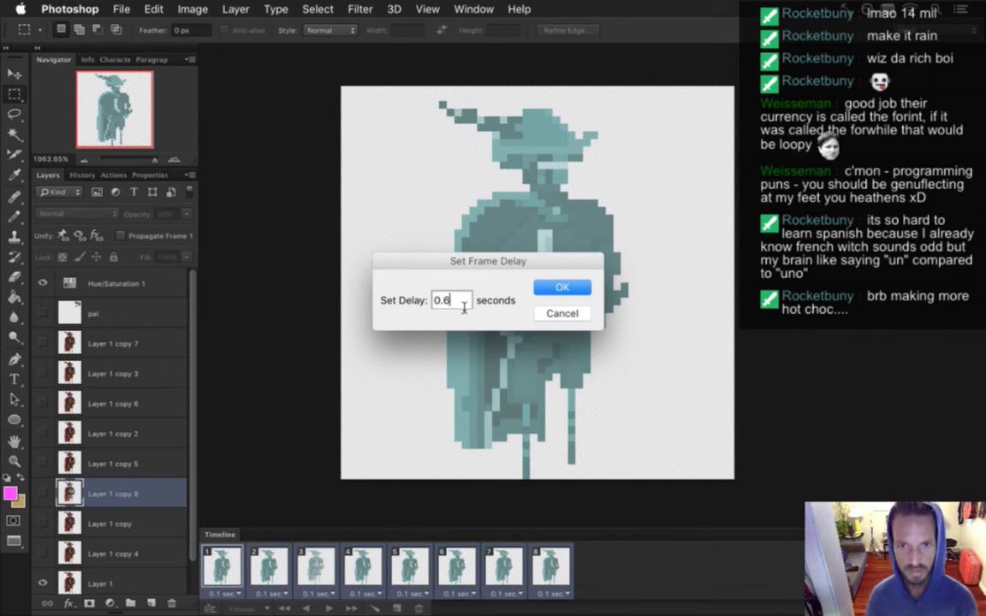
pyautogui.write('6')
pyautogui.press('Return')
# Step: Duplicate frame 3, set the original frame's delay to 0.5 seconds, and show Layer 1 copy in it instead of Layer 1 copy 8
pyautogui.click(327, 568)
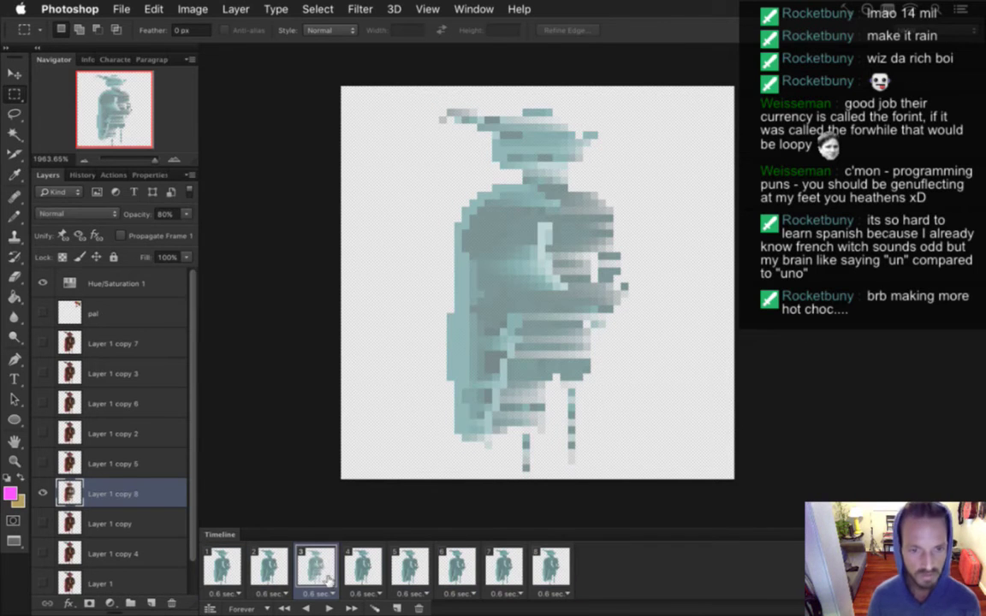
pyautogui.moveTo(327, 569); pyautogui.dragTo(329, 584)
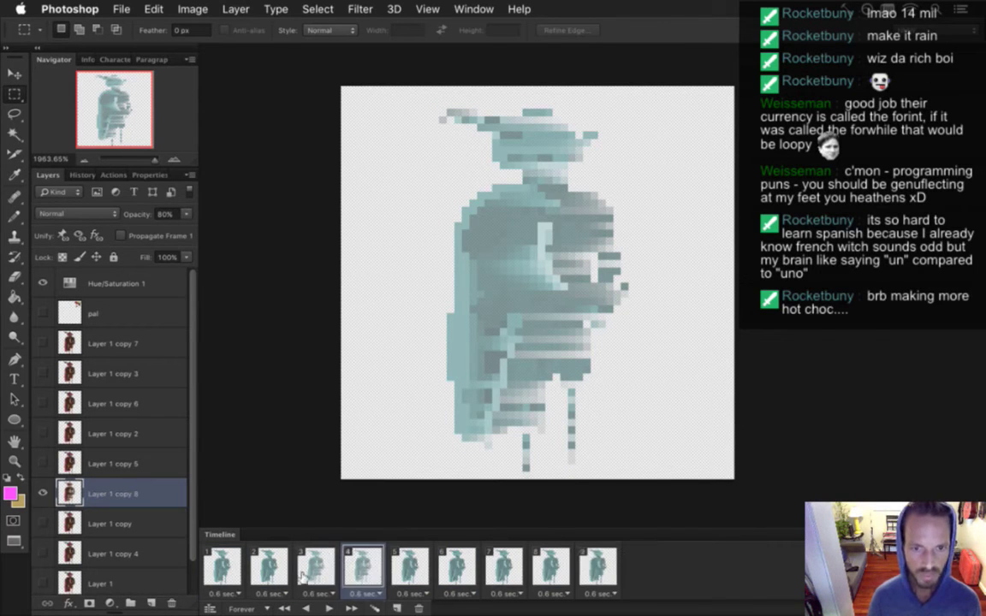
pyautogui.click(319, 593)
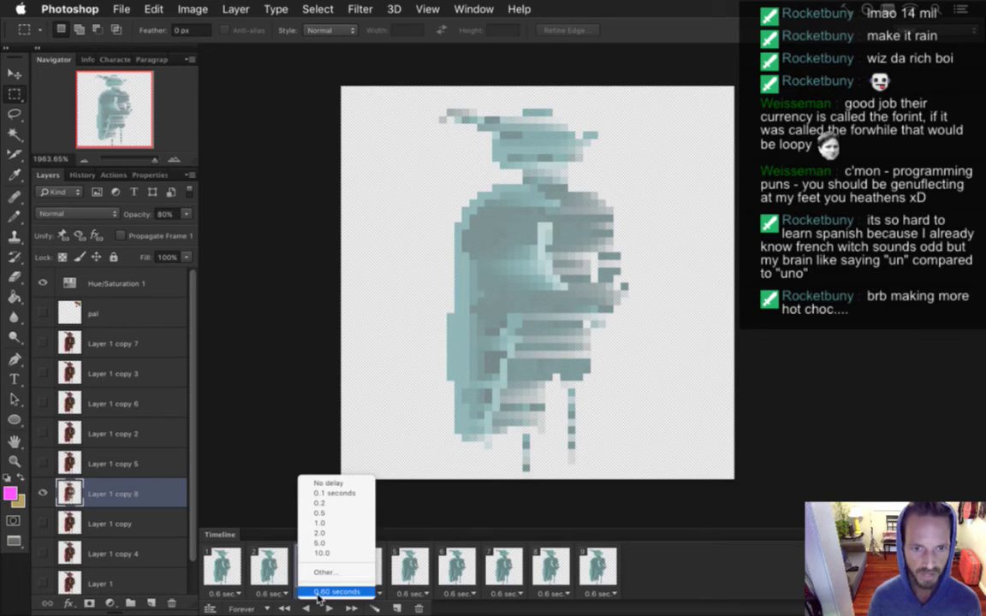
pyautogui.click(340, 516)
pyautogui.click(43, 494)
pyautogui.click(43, 524)
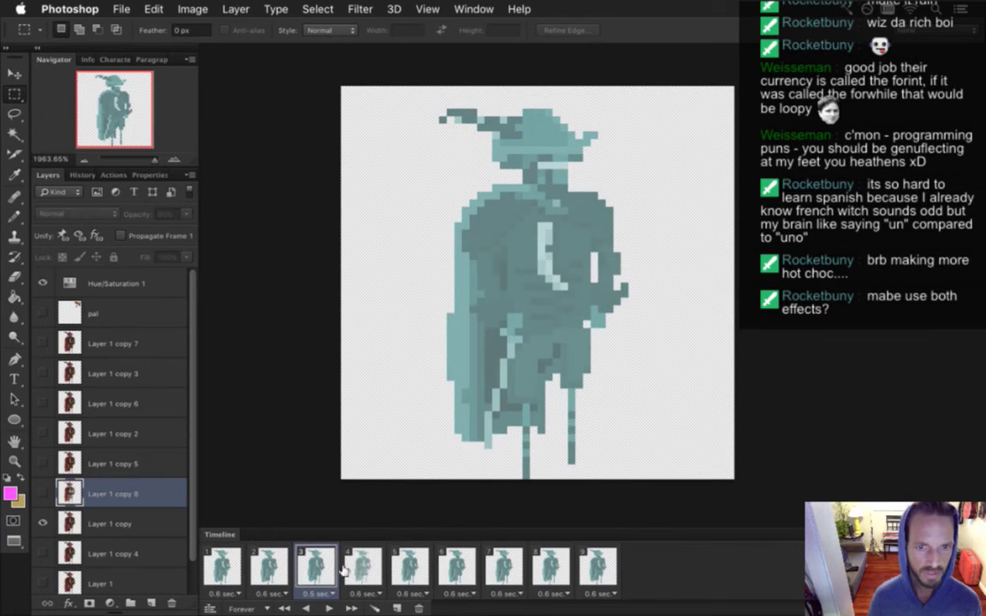
# Step: Set the delay of the wind-distorted frame 4 to 0.1 seconds
pyautogui.click(363, 566)
pyautogui.click(366, 593)
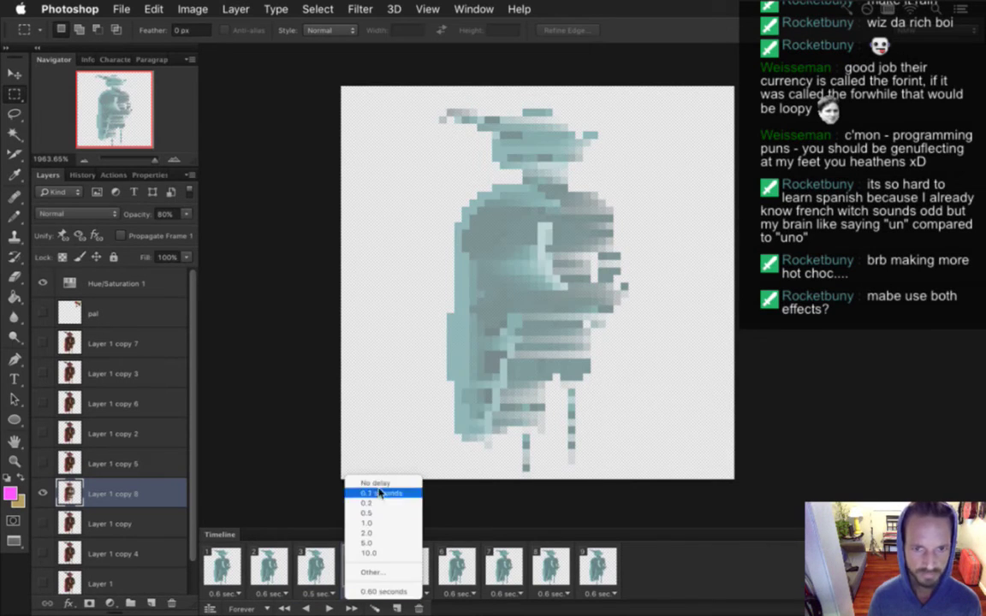
pyautogui.click(368, 435)
# Step: Play the animation from frame 1 to check the timing of the glitch, then stop it and view frame 3
pyautogui.click(223, 557)
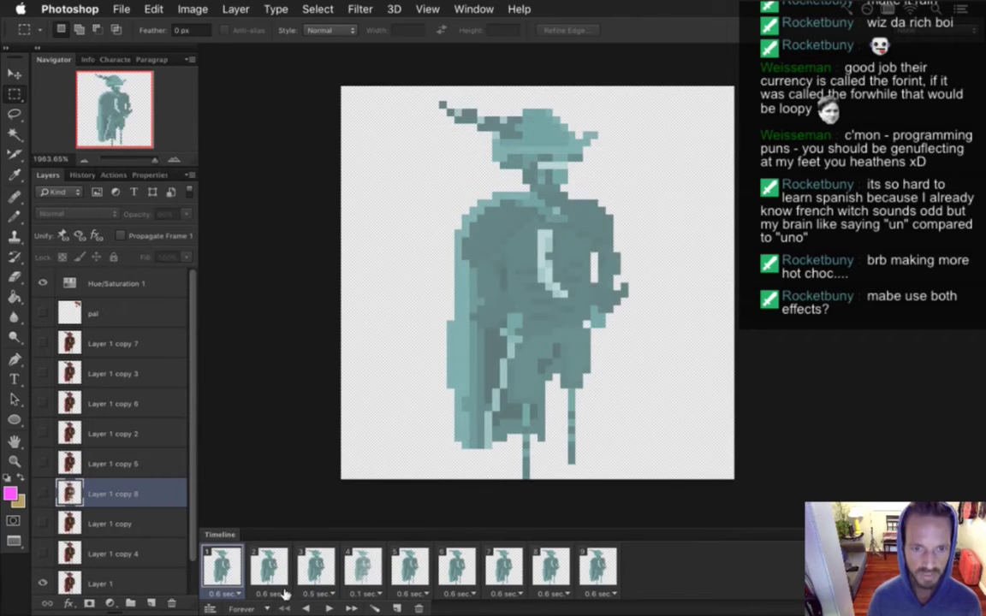
pyautogui.click(329, 606)
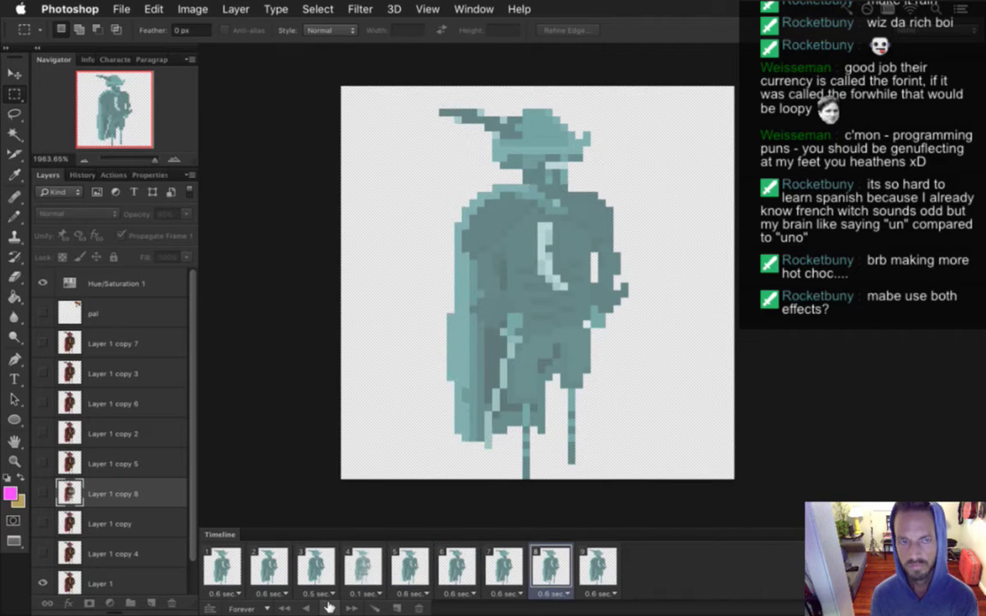
pyautogui.click(329, 608)
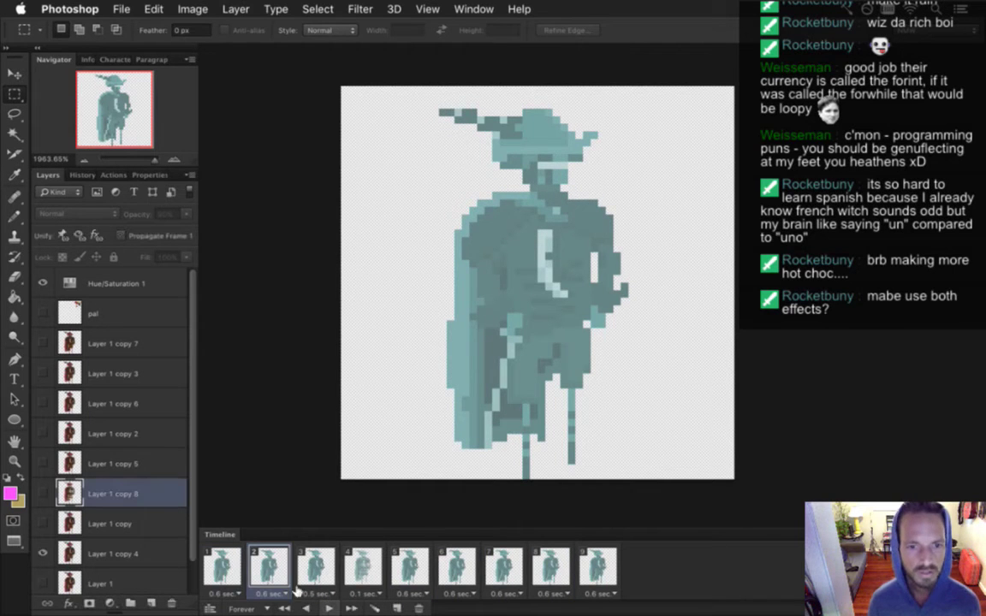
pyautogui.click(316, 566)
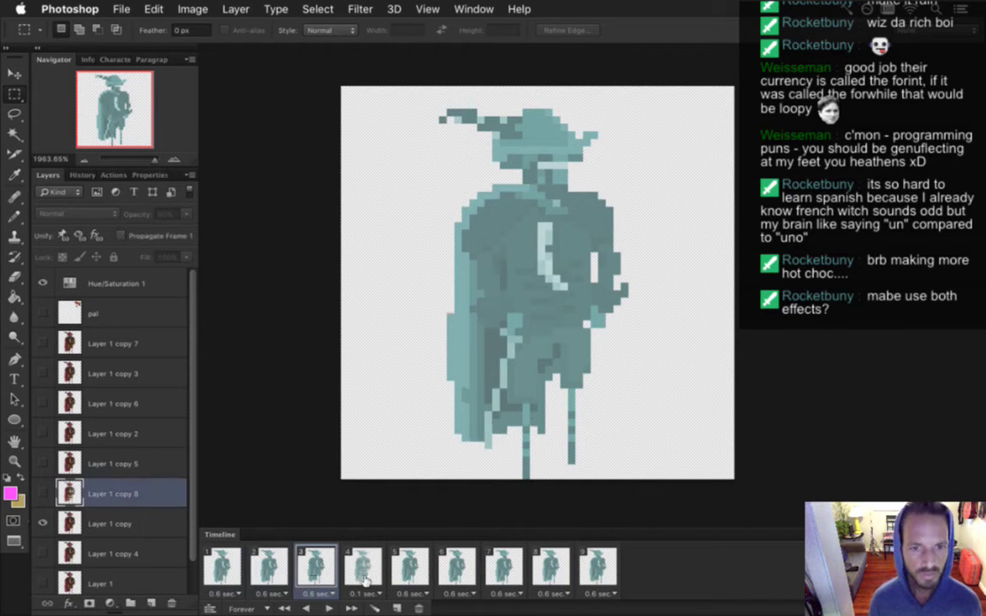
# Step: Duplicate frame 7, and set the delays of frames 7 and 8 to 0.5 and 0.1 seconds
pyautogui.click(505, 565)
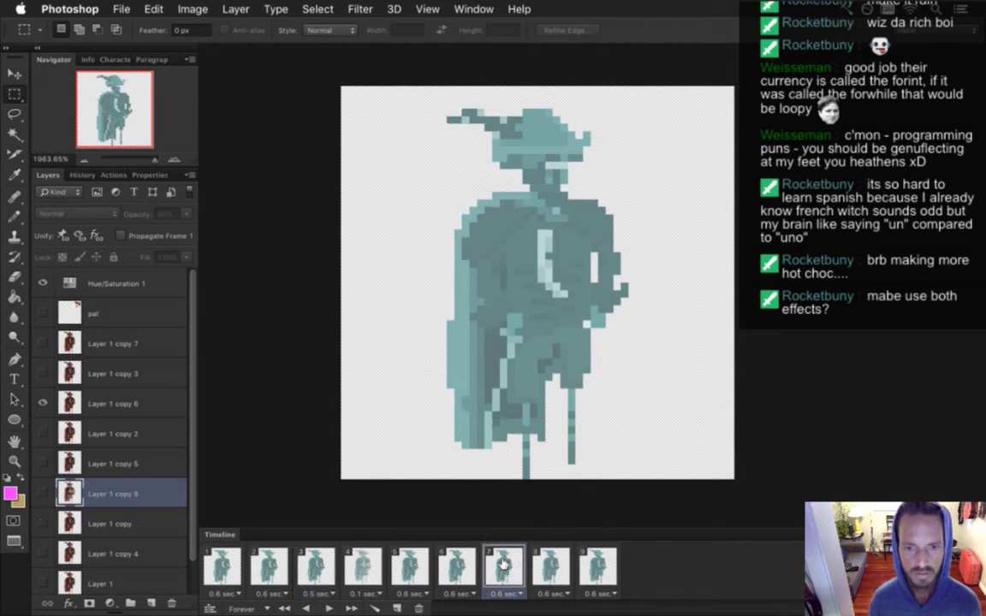
pyautogui.click(397, 606)
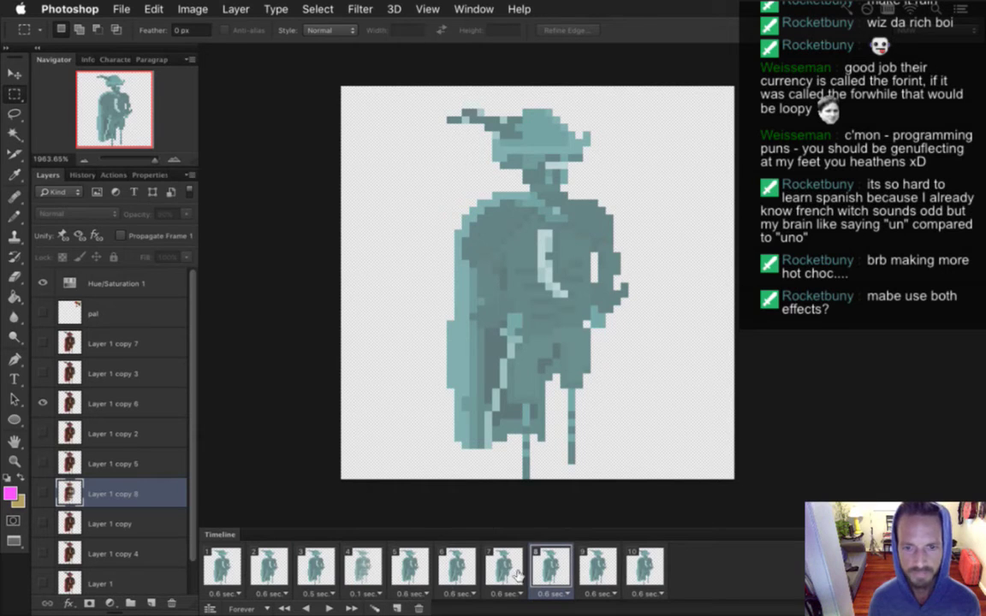
pyautogui.click(539, 592)
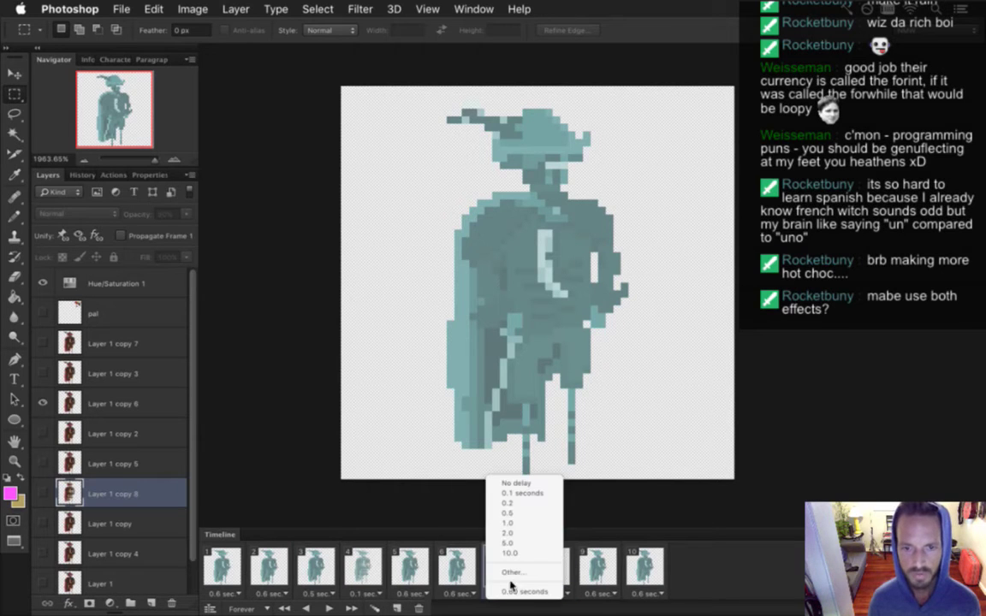
pyautogui.click(511, 519)
pyautogui.click(550, 592)
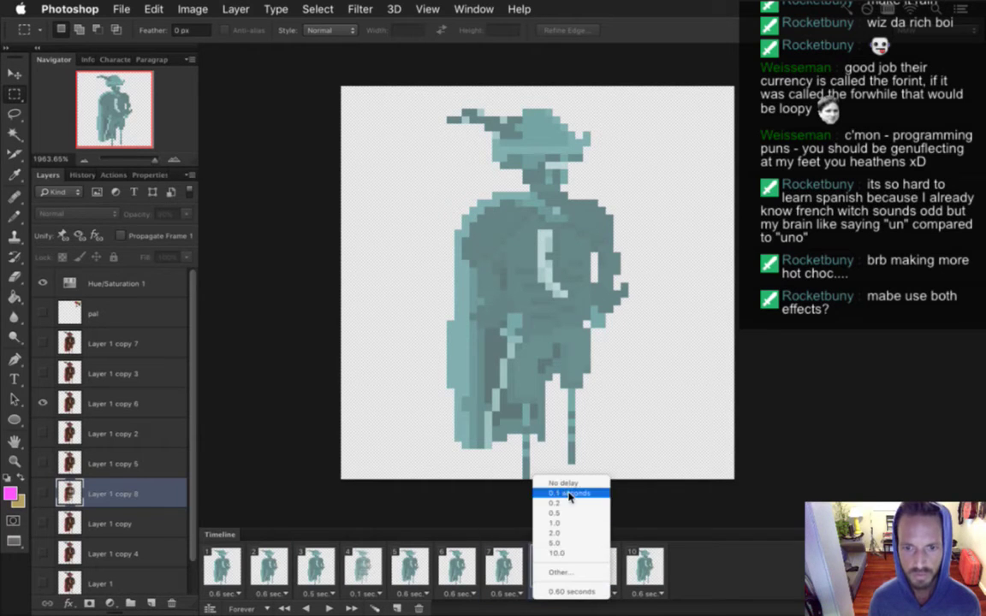
pyautogui.click(515, 445)
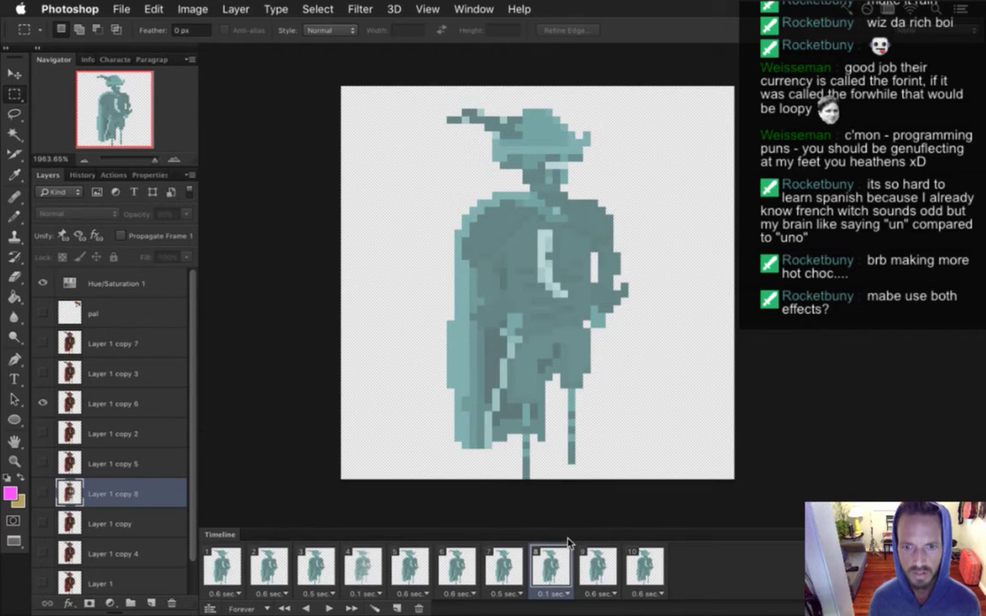
# Step: Shift Layer 1 copy 6 two pixels to the left in frame 8, and play the animation from frame 1
pyautogui.click(120, 403)
pyautogui.hotkey('ctrl', 't')
pyautogui.press('Left')
pyautogui.press('Left')
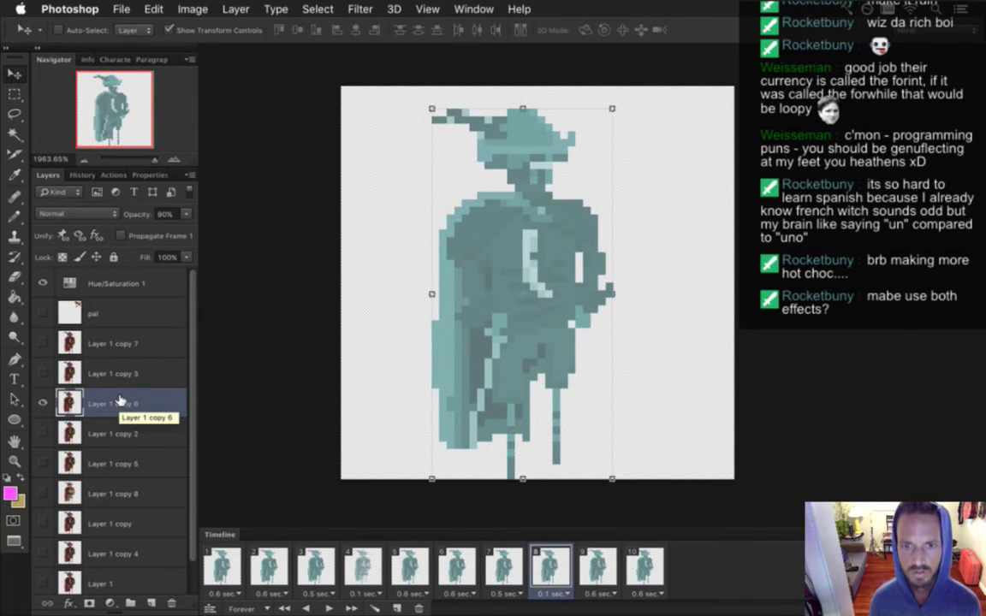
pyautogui.press('Return')
pyautogui.click(223, 566)
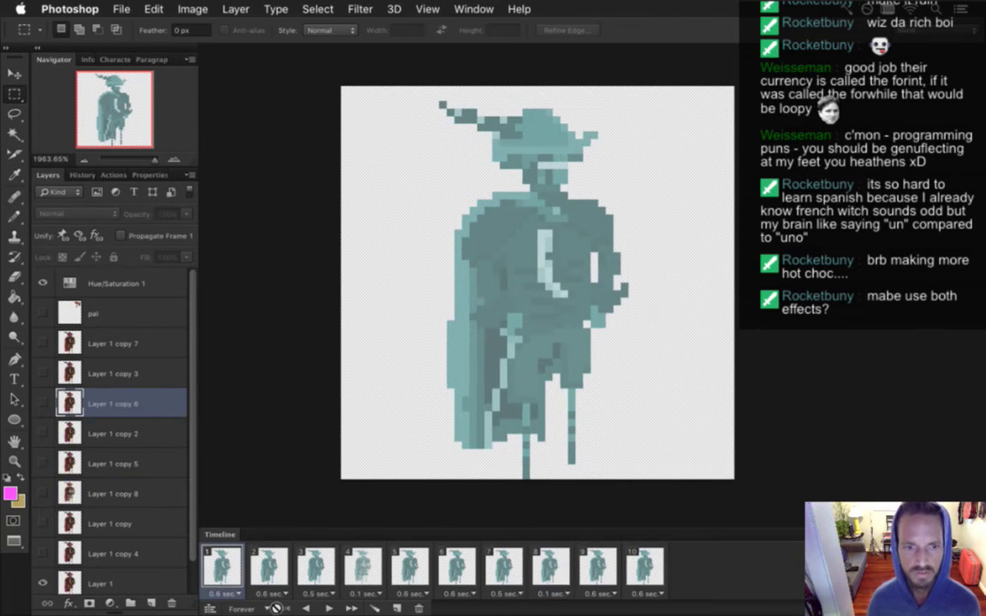
pyautogui.click(327, 607)
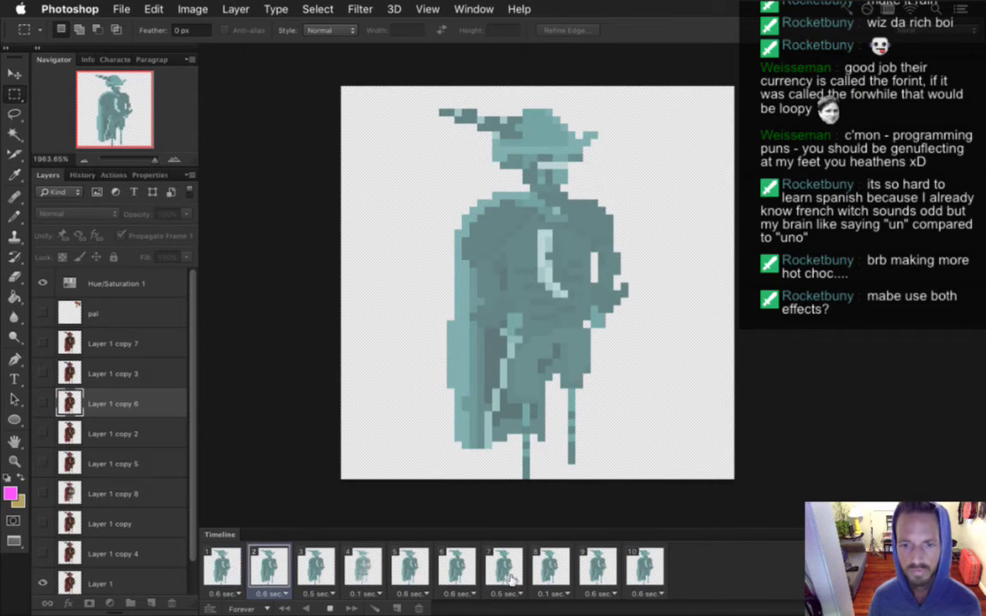
# Step: Shift Layer 1 copy 6 another two pixels to the left in frame 8
pyautogui.click(544, 569)
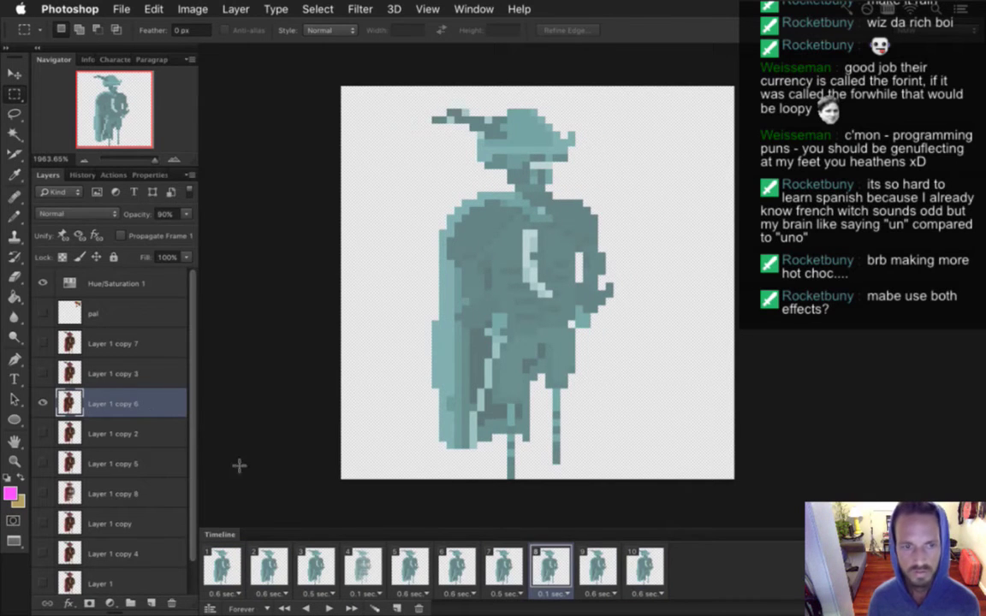
pyautogui.press('v')
pyautogui.press('Left')
pyautogui.press('Left')
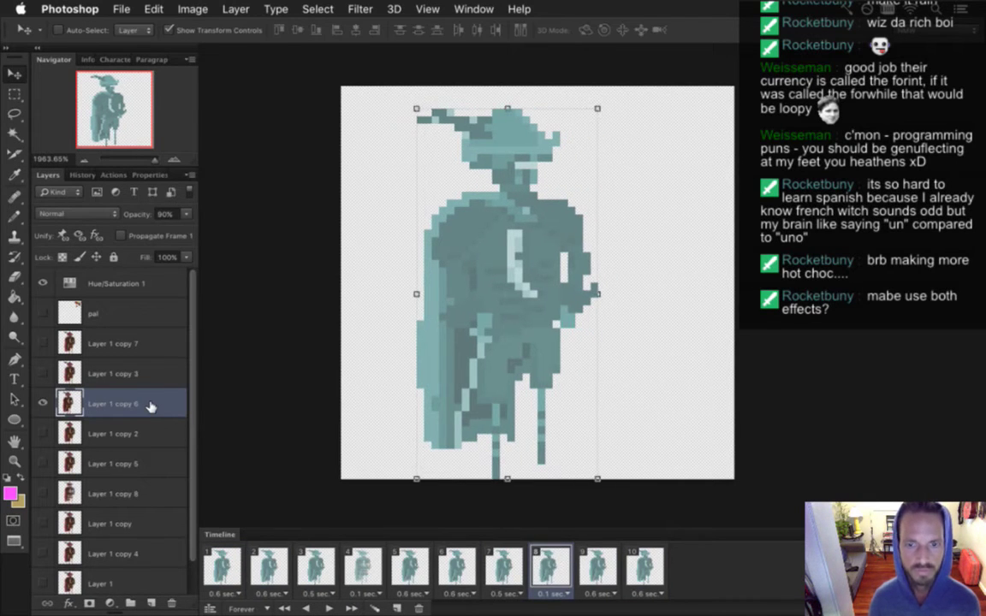
pyautogui.press('m')
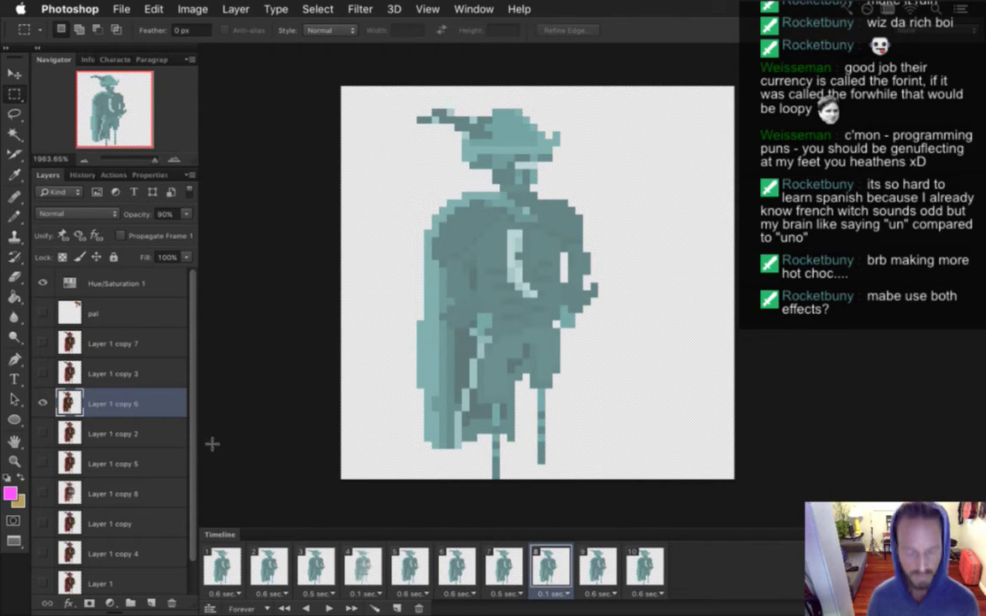
# Step: Duplicate Layer 1 copy 6 in frame 8, hide the original, and shift the duplicate's lower half two pixels to the right
pyautogui.press('super+j')
pyautogui.click(43, 433)
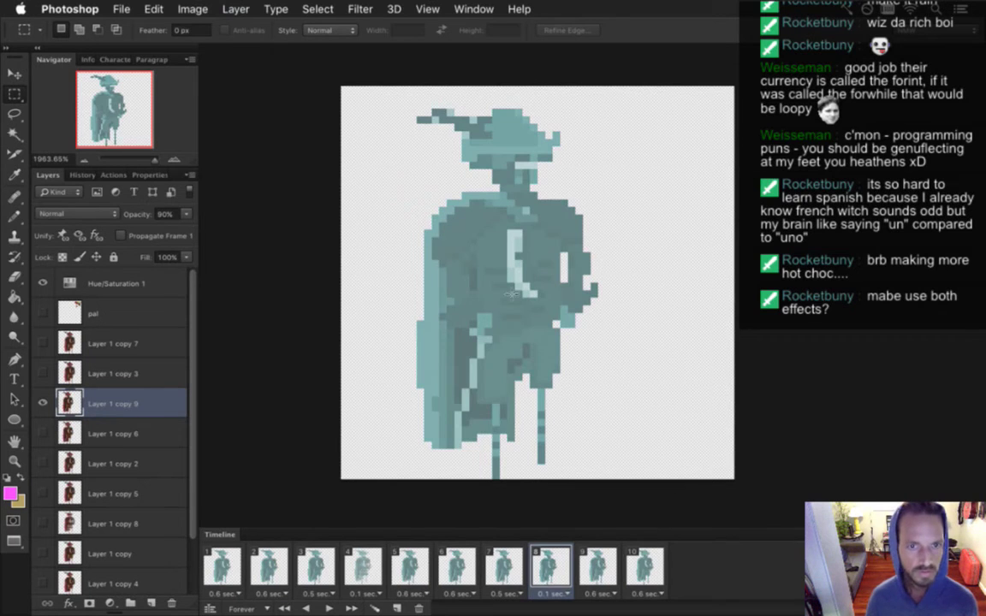
pyautogui.moveTo(392, 310); pyautogui.dragTo(642, 471)
pyautogui.press('v')
pyautogui.press('Right')
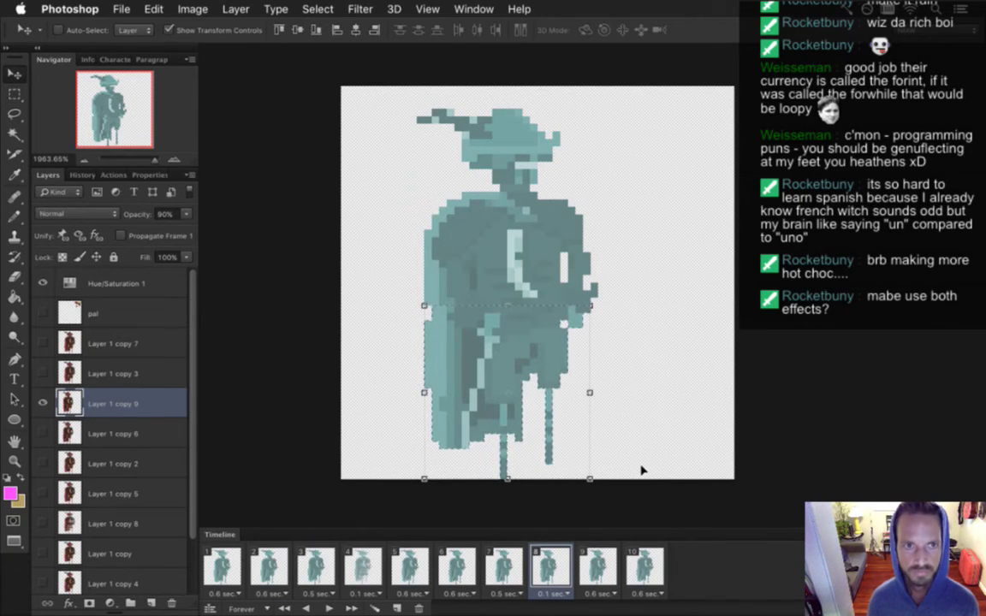
pyautogui.press('Right')
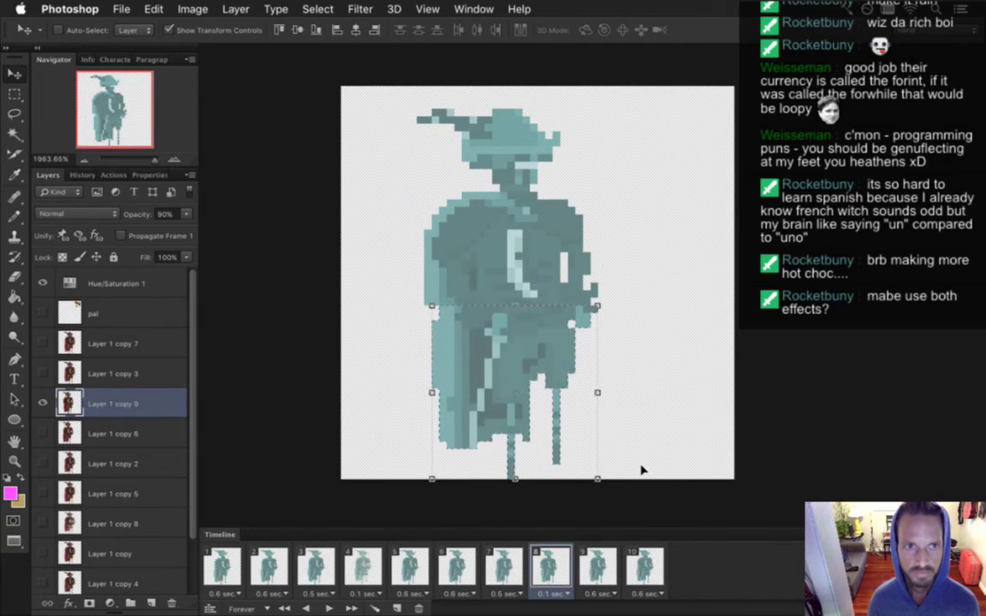
pyautogui.press('m')
pyautogui.hotkey('ctrl', 'd')
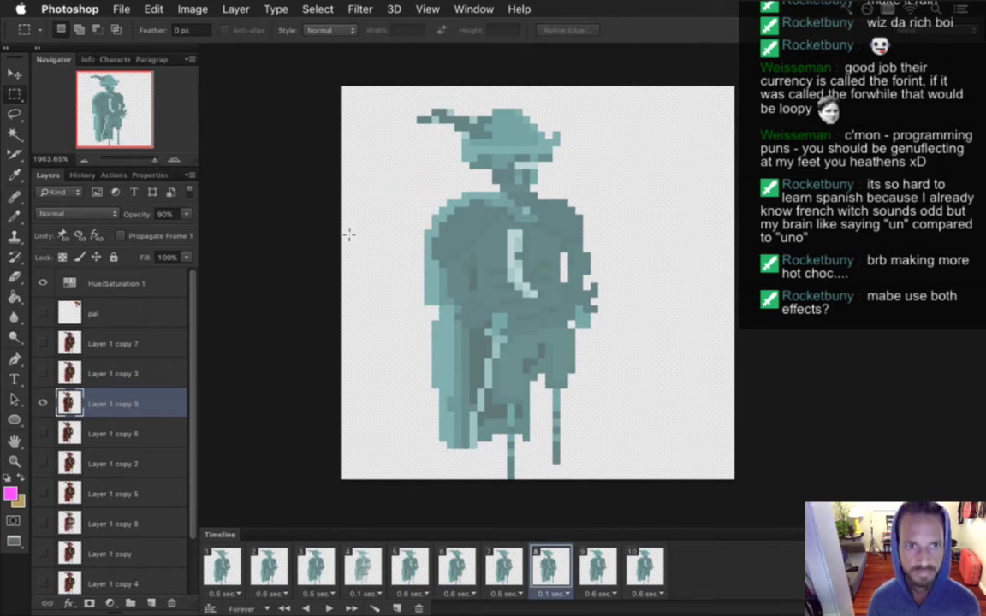
# Step: Play the animation from frame 1 to review the wind and offset glitch frames, then stop it
pyautogui.click(222, 566)
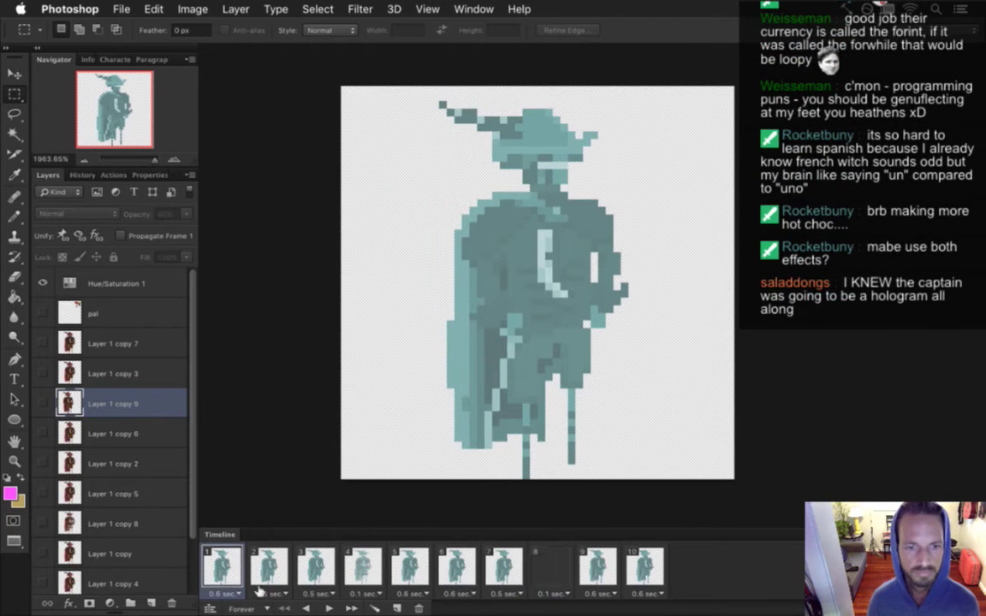
pyautogui.click(327, 607)
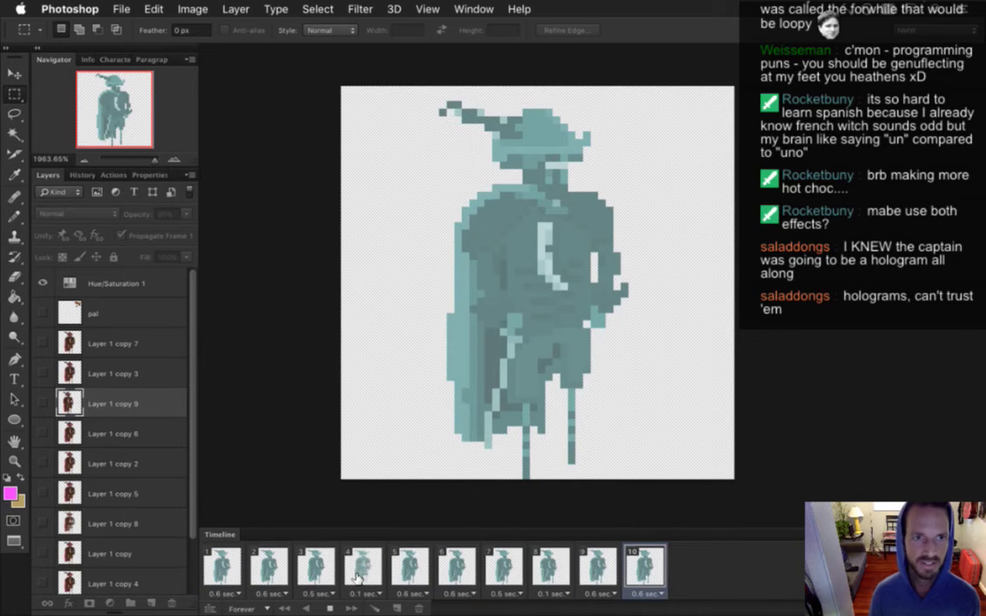
pyautogui.click(331, 607)
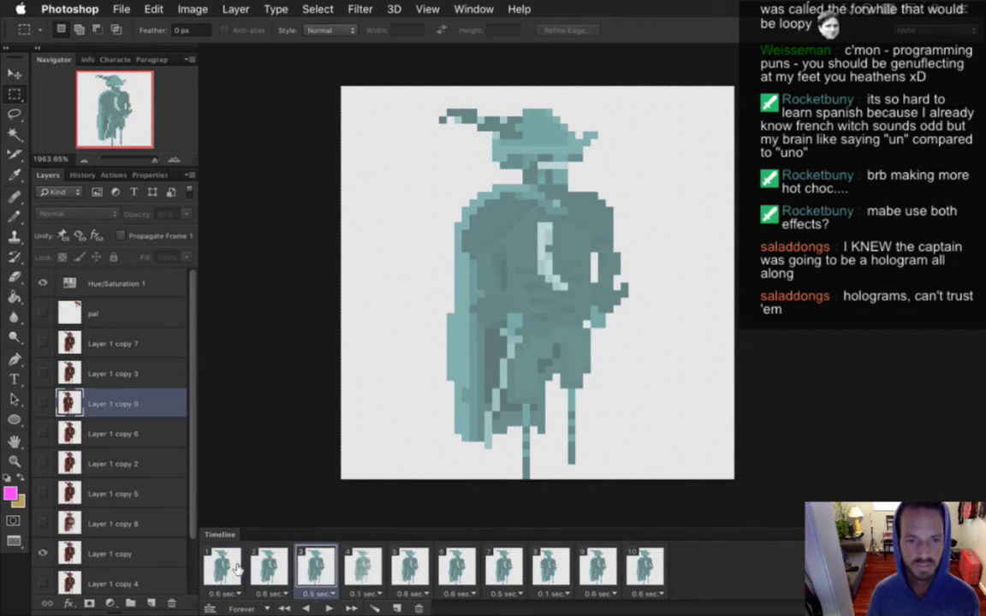
# Step: Render all animation frames as the CaptainTuskHolo.png image sequence, replacing the existing files, and switch to the game to view the hologram
pyautogui.click(225, 568)
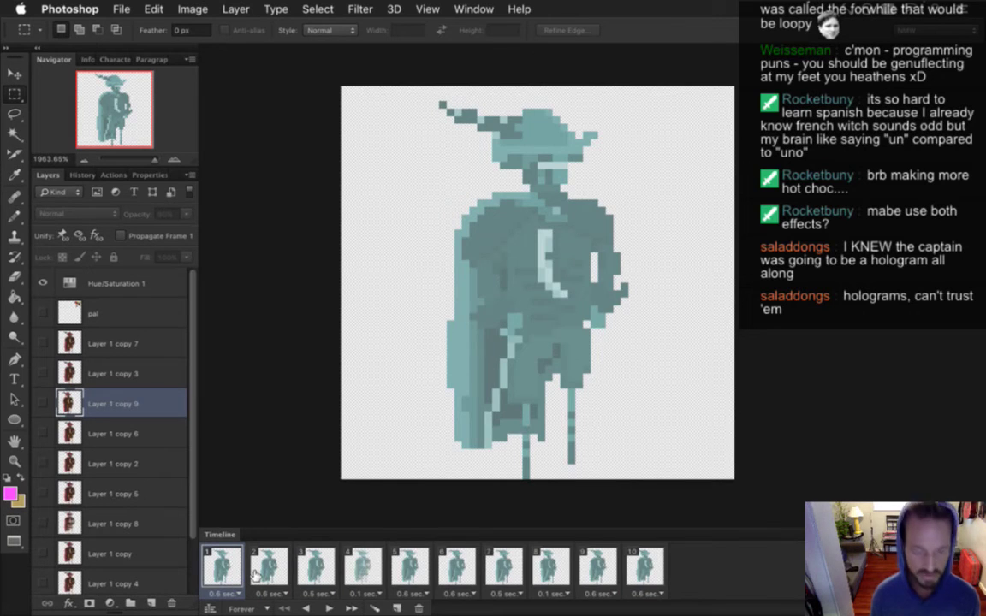
pyautogui.press('super+alt+shift+r')
pyautogui.press('Return')
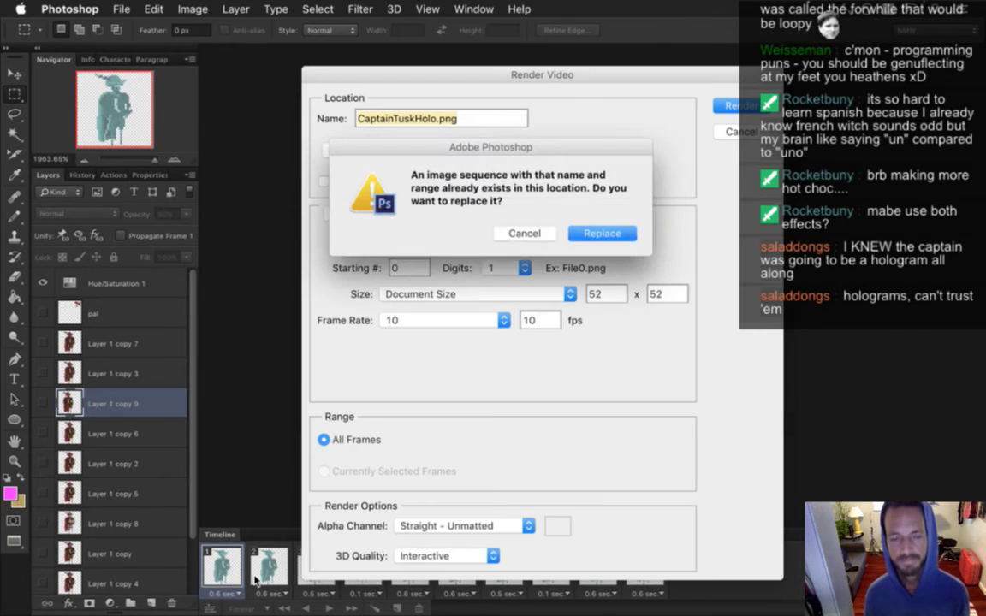
pyautogui.press('Return')
pyautogui.press('super+Tab')
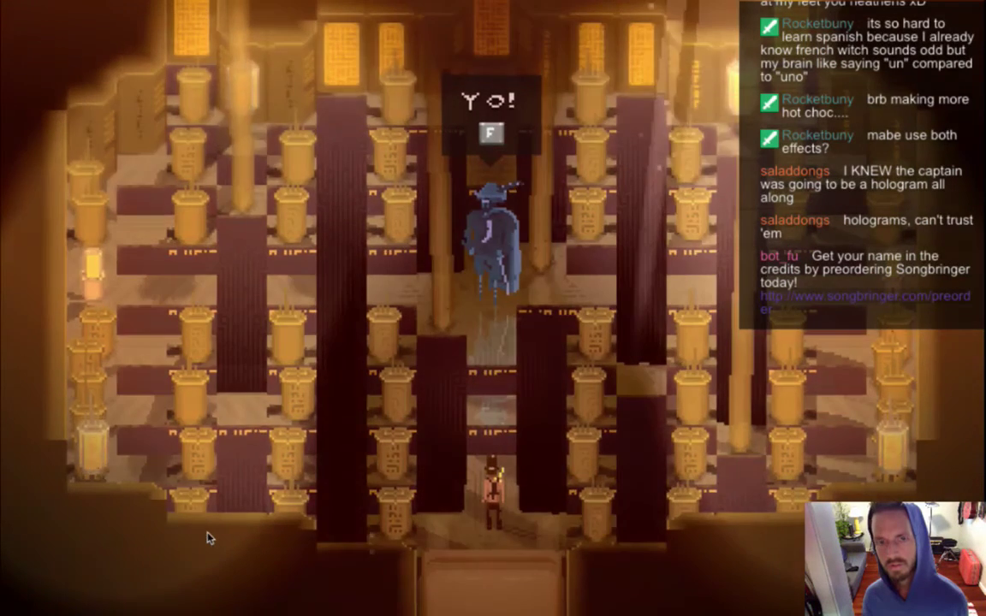
# Step: Switch back to Photoshop and examine frames 1 and 4 and their layers
pyautogui.press('super+Tab')
pyautogui.press('super+Tab')
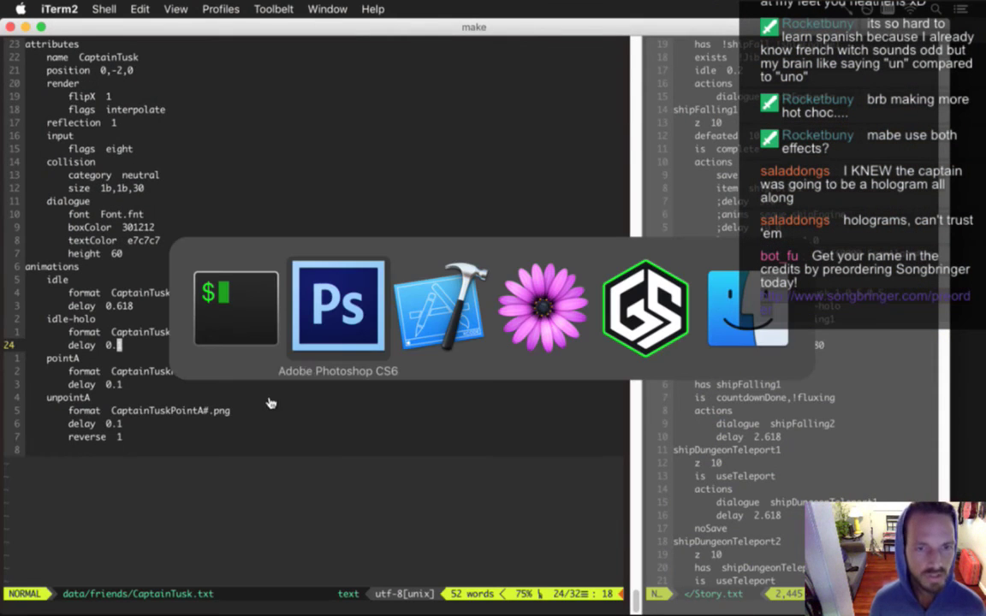
pyautogui.click(445, 347)
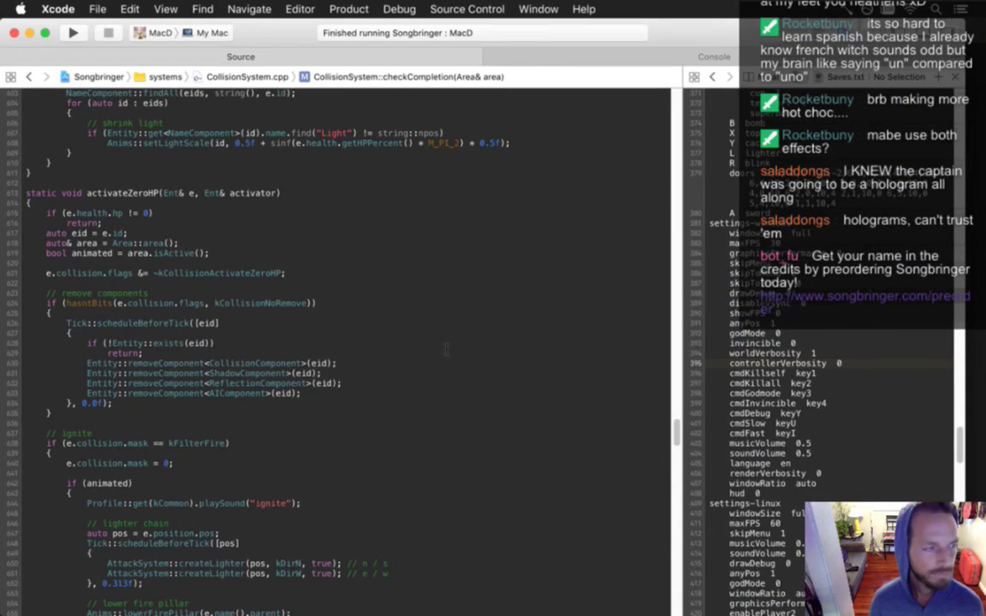
pyautogui.press('super+Tab')
pyautogui.click(446, 348)
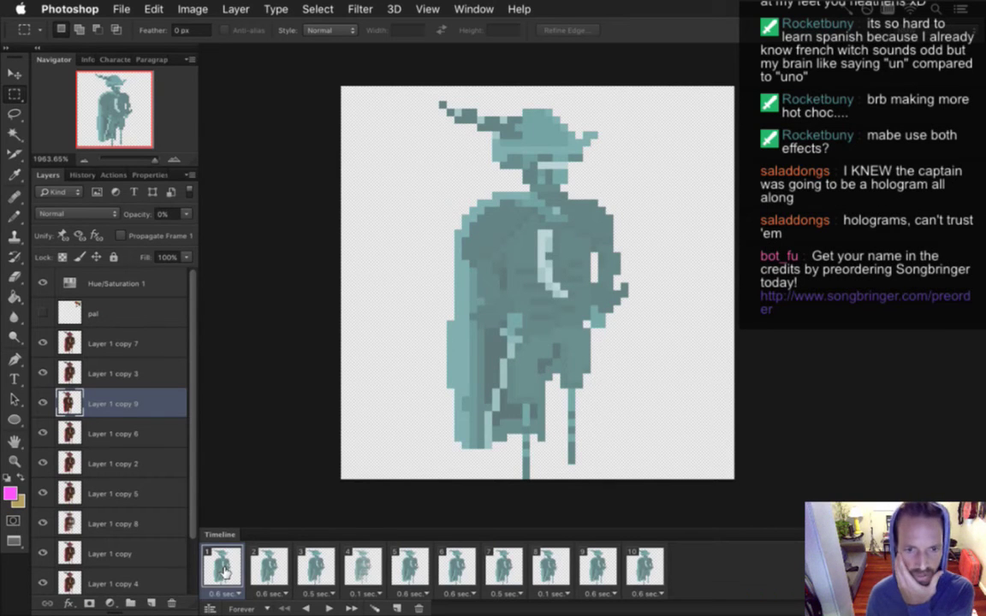
pyautogui.click(384, 568)
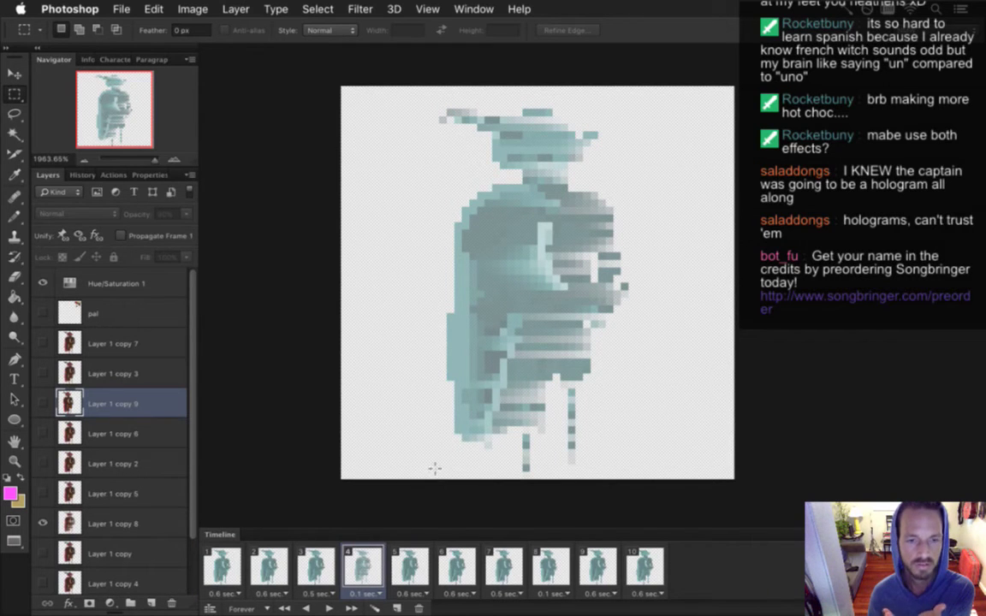
pyautogui.click(223, 578)
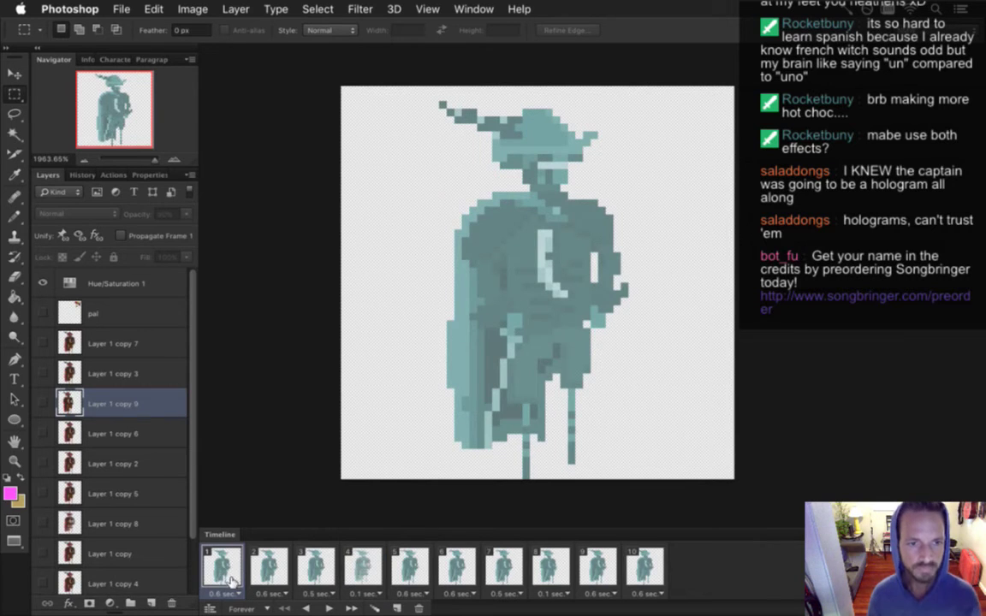
pyautogui.moveTo(194, 519); pyautogui.dragTo(194, 590)
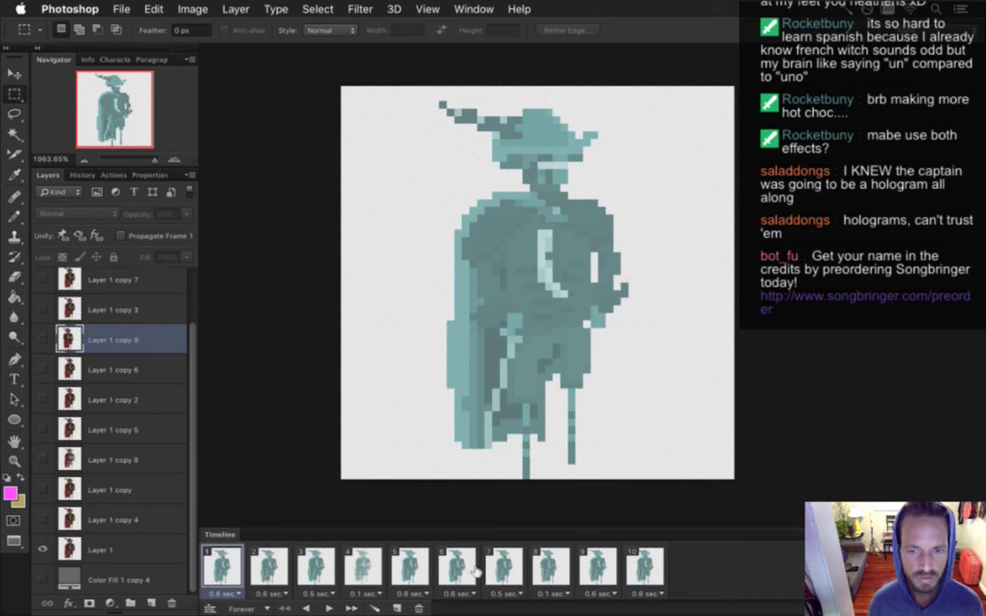
# Step: Set frame 10's delay to 0.5 seconds, duplicate it as frame 11, and set the new frame's delay to 0.1 seconds
pyautogui.click(643, 565)
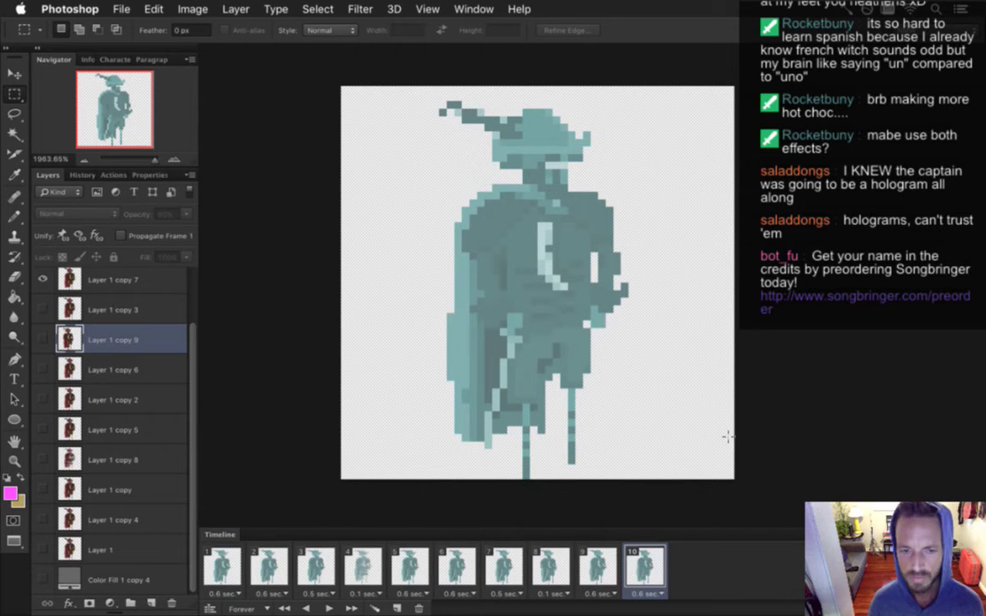
pyautogui.click(648, 593)
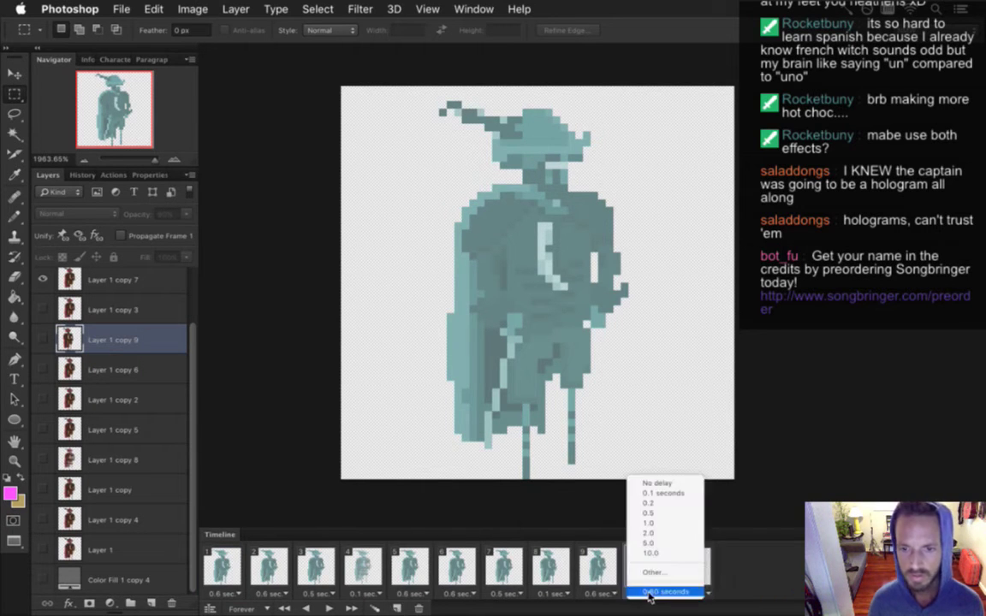
pyautogui.click(666, 513)
pyautogui.click(693, 560)
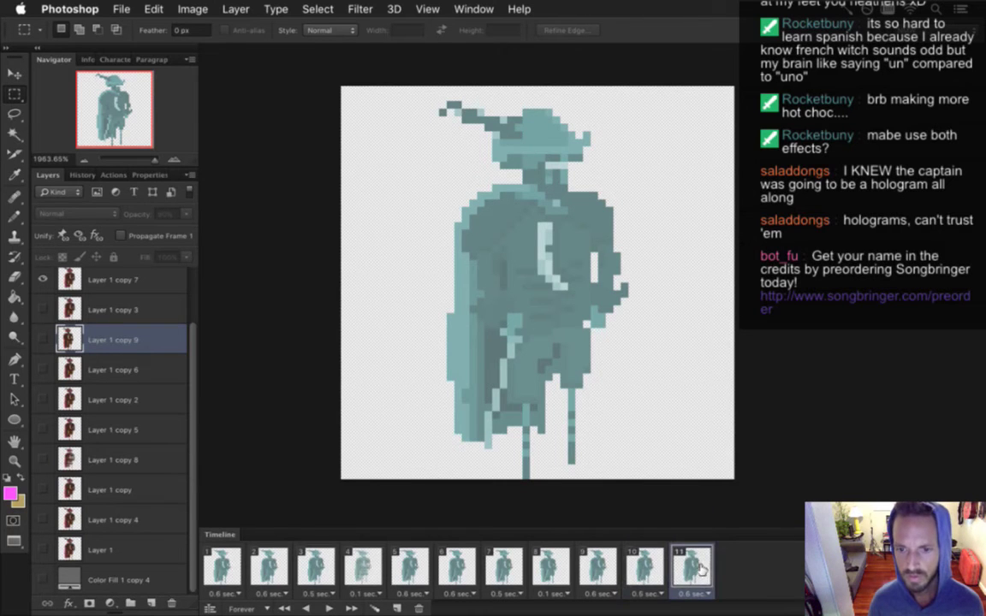
pyautogui.click(697, 593)
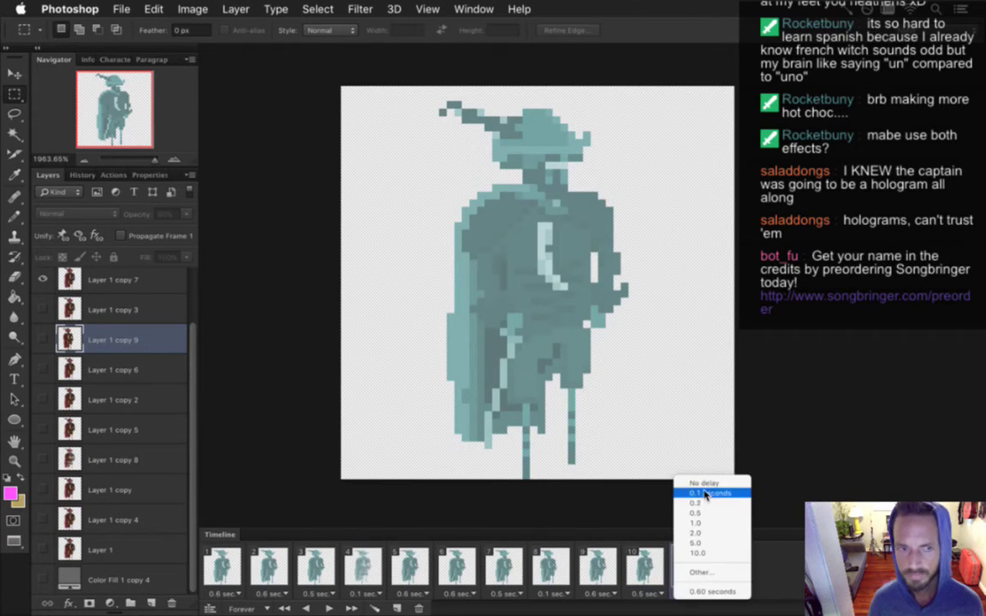
pyautogui.click(696, 438)
# Step: Duplicate Layer 1 copy 7 in frame 11 and hide the original layer
pyautogui.click(137, 281)
pyautogui.scroll(2, 174, 297)
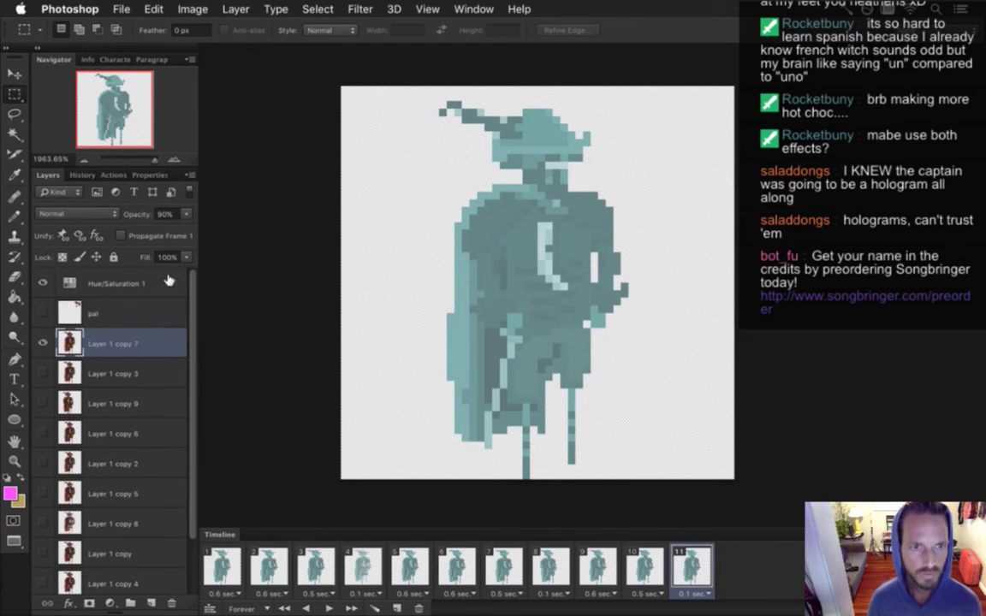
pyautogui.press('super+j')
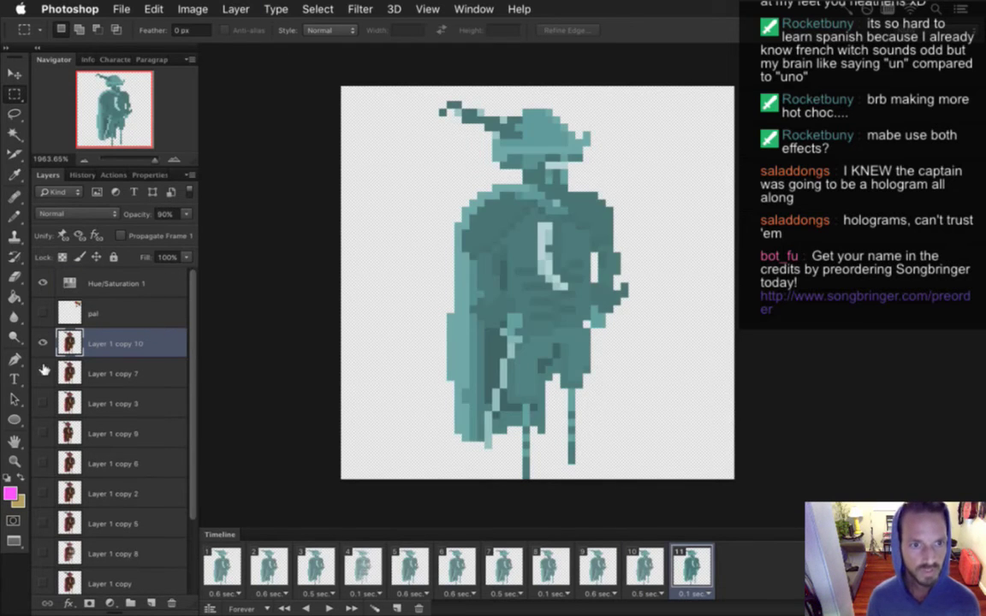
pyautogui.click(45, 373)
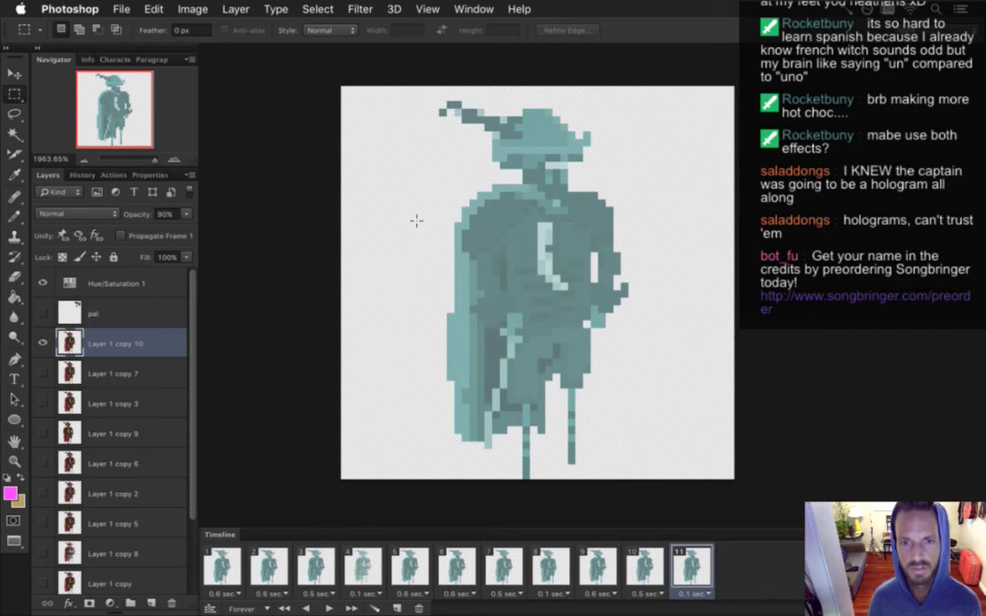
# Step: Select a one-pixel-high strip across the upper body of Layer 1 copy 10 in frame 11 and nudge it upward
pyautogui.moveTo(409, 216); pyautogui.dragTo(682, 223)
pyautogui.press('v')
pyautogui.press('Up')
pyautogui.press('Up')
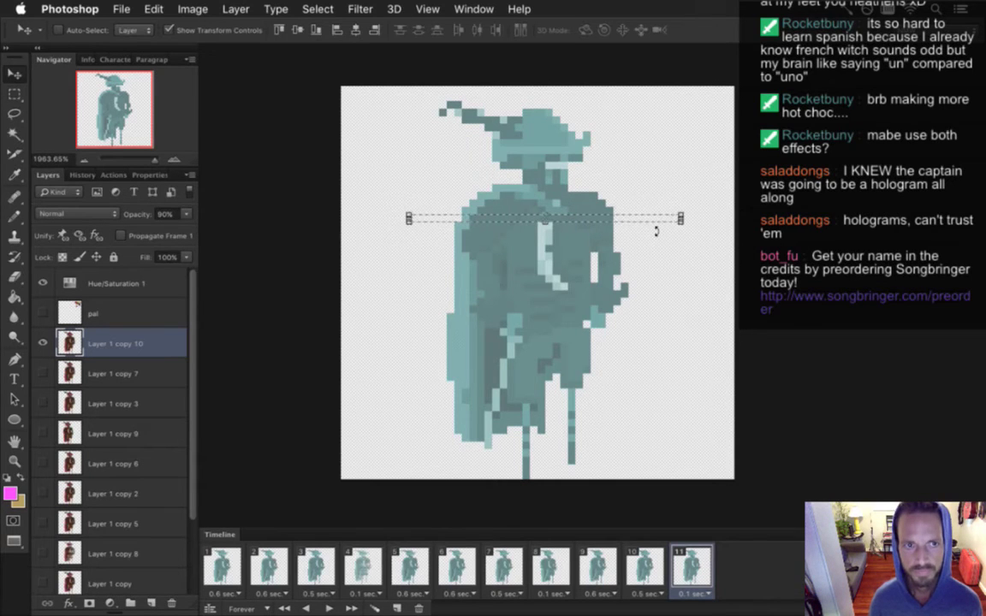
# Step: Shift the selected shoulder row well to the right and offset a one-pixel-high row through the character's hand slightly right
pyautogui.press('Right')
pyautogui.press('Right')
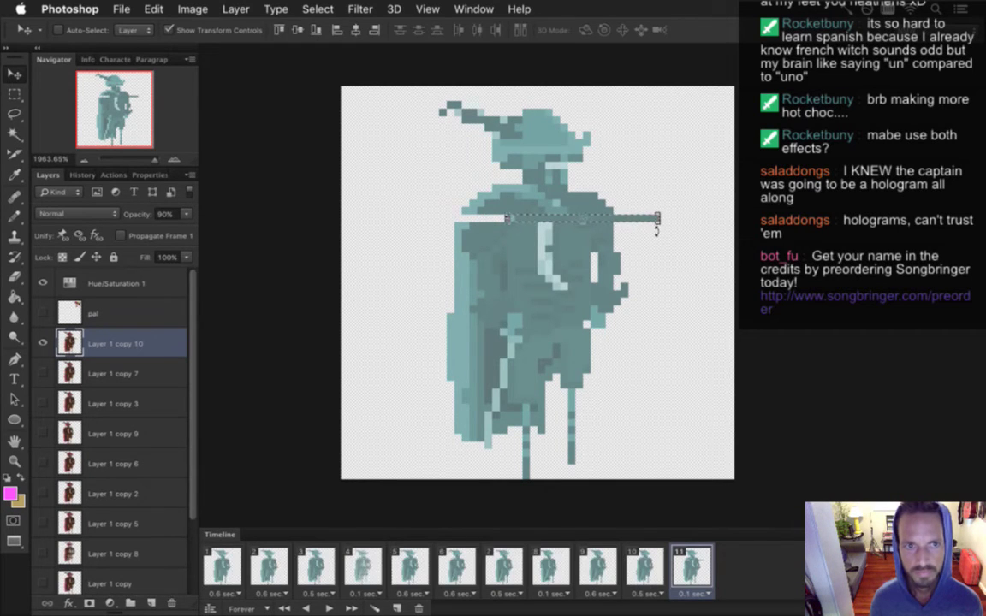
pyautogui.press('m')
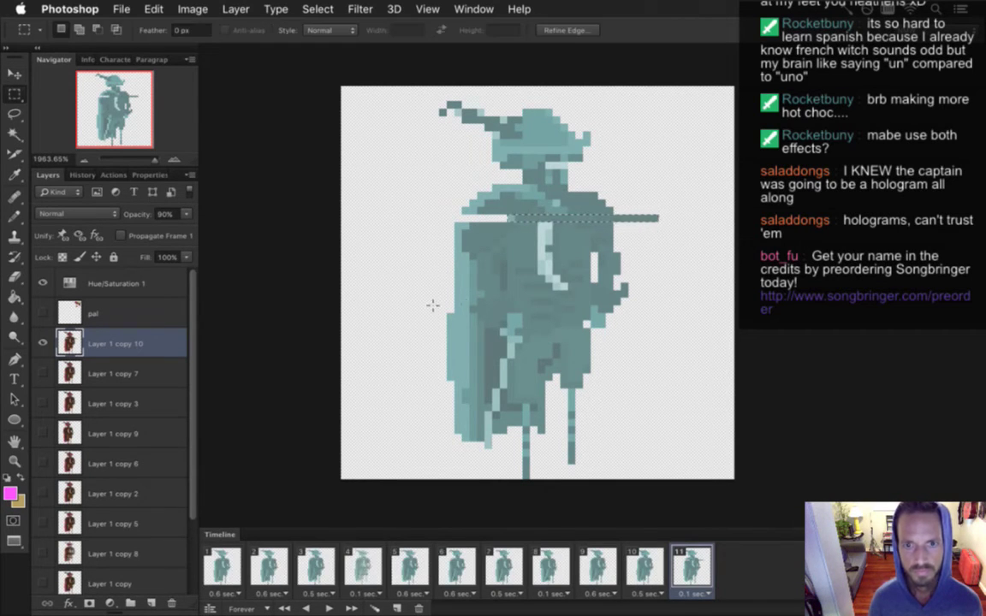
pyautogui.moveTo(416, 298); pyautogui.dragTo(663, 304)
pyautogui.press('v')
pyautogui.press('Right')
pyautogui.press('Right')
pyautogui.press('Right')
pyautogui.press('Right')
pyautogui.press('Right')
pyautogui.press('Right')
pyautogui.press('Right')
pyautogui.press('Right')
pyautogui.press('Right')
pyautogui.press('Right')
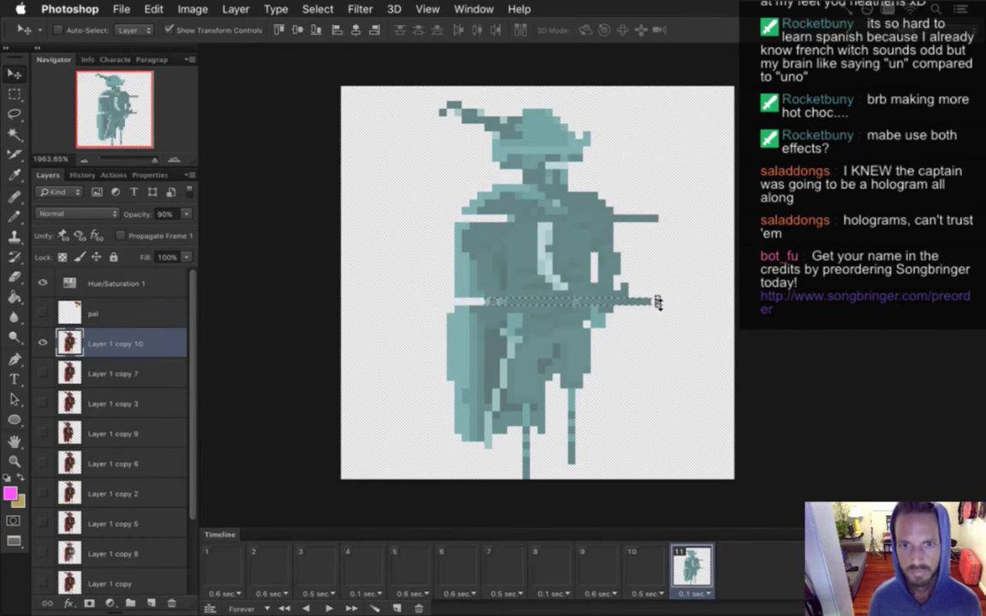
pyautogui.press('Left')
pyautogui.press('Left')
pyautogui.press('Left')
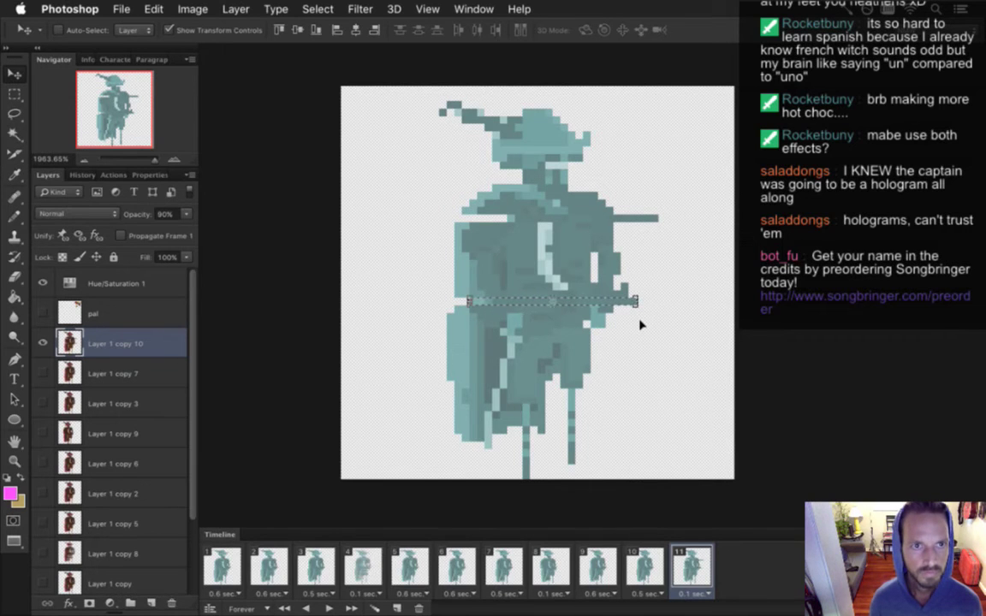
# Step: Select a one-pixel-high row across the hat above the brim and offset it slightly to the right
pyautogui.press('m')
pyautogui.click(492, 140)
pyautogui.moveTo(461, 127); pyautogui.dragTo(601, 128)
pyautogui.press('v')
pyautogui.press('Left')
pyautogui.press('Left')
pyautogui.press('Left')
pyautogui.press('Left')
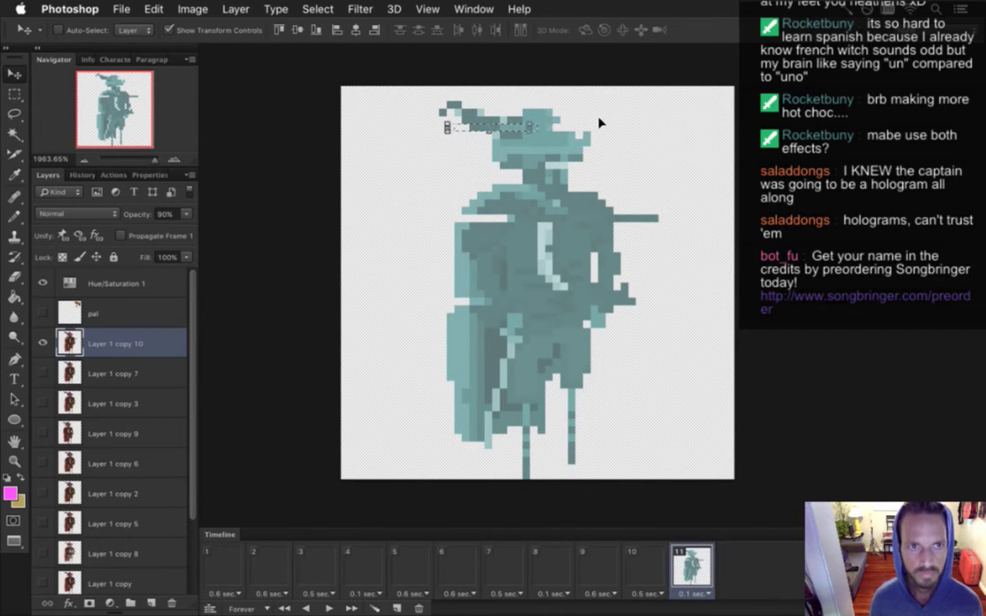
pyautogui.press('Left')
pyautogui.press('Left')
pyautogui.press('Left')
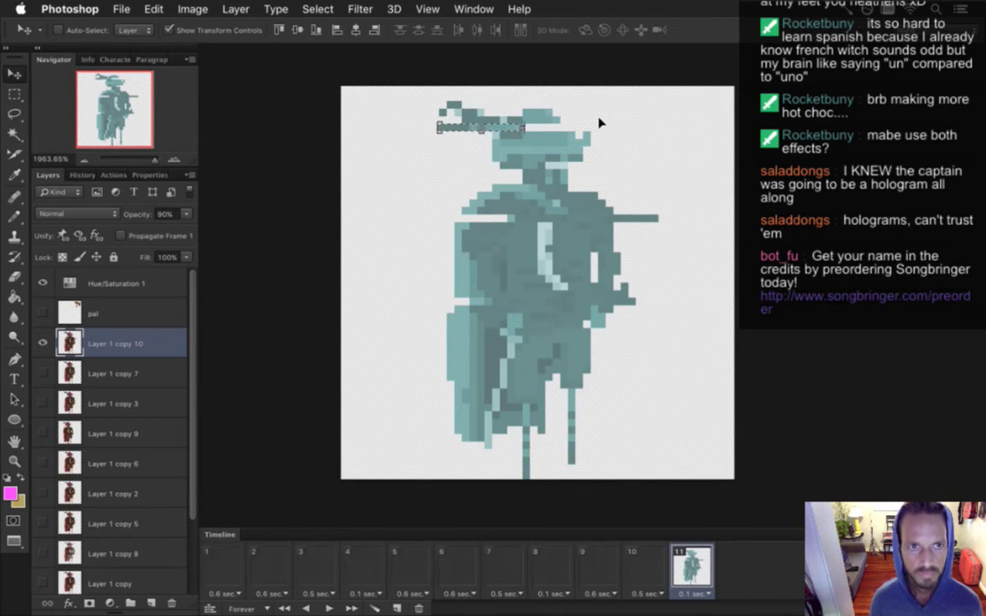
pyautogui.press('Right')
pyautogui.press('Right')
pyautogui.press('Right')
pyautogui.press('Right')
pyautogui.press('Right')
pyautogui.press('Right')
pyautogui.press('Right')
pyautogui.press('Right')
pyautogui.press('Right')
pyautogui.press('Right')
pyautogui.press('Right')
pyautogui.press('Right')
pyautogui.press('Right')
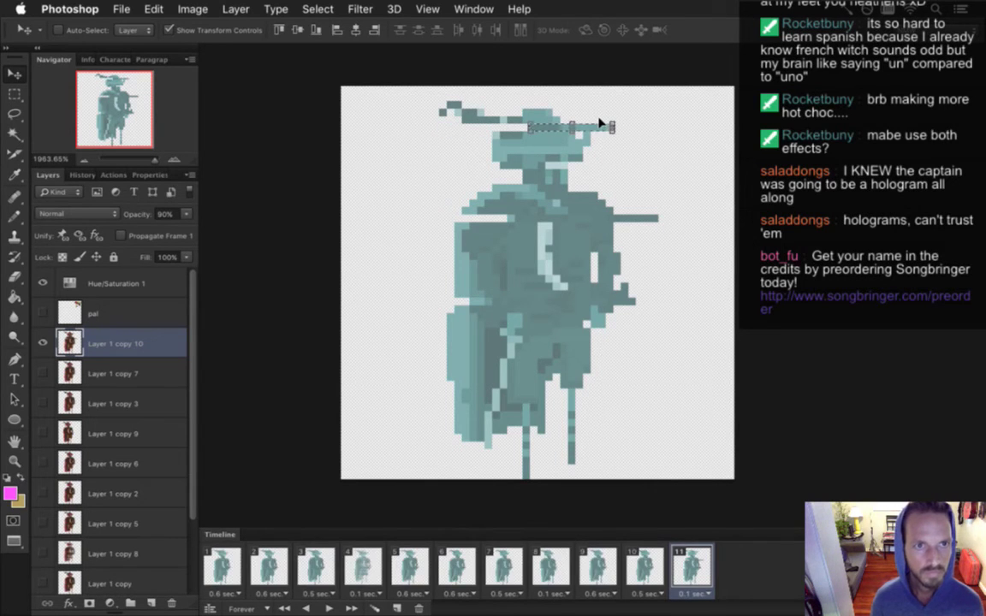
pyautogui.press('Left')
pyautogui.press('Left')
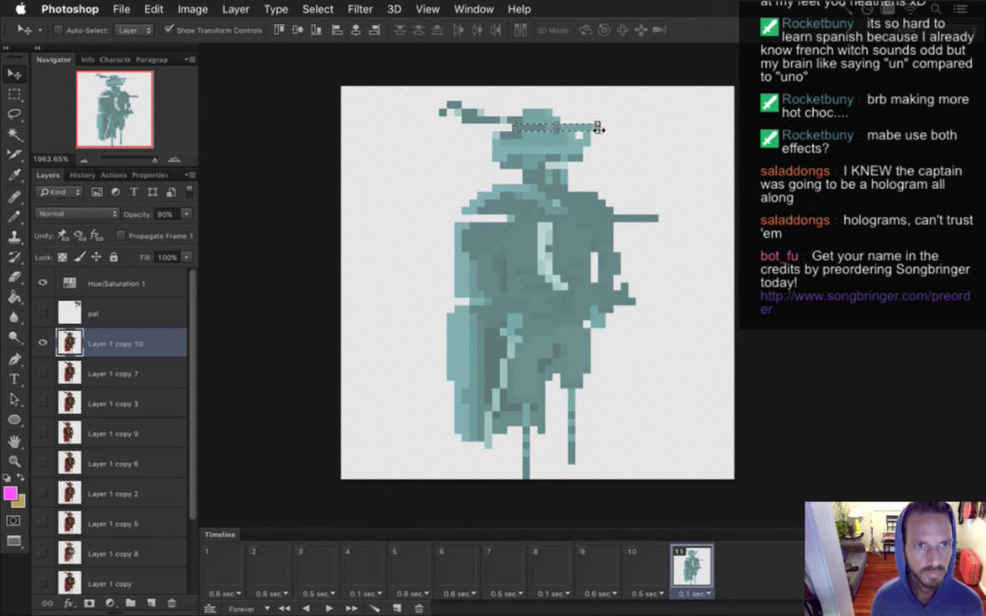
# Step: Offset a one-pixel-high row across the cape and thighs slightly to the right and deselect it
pyautogui.press('m')
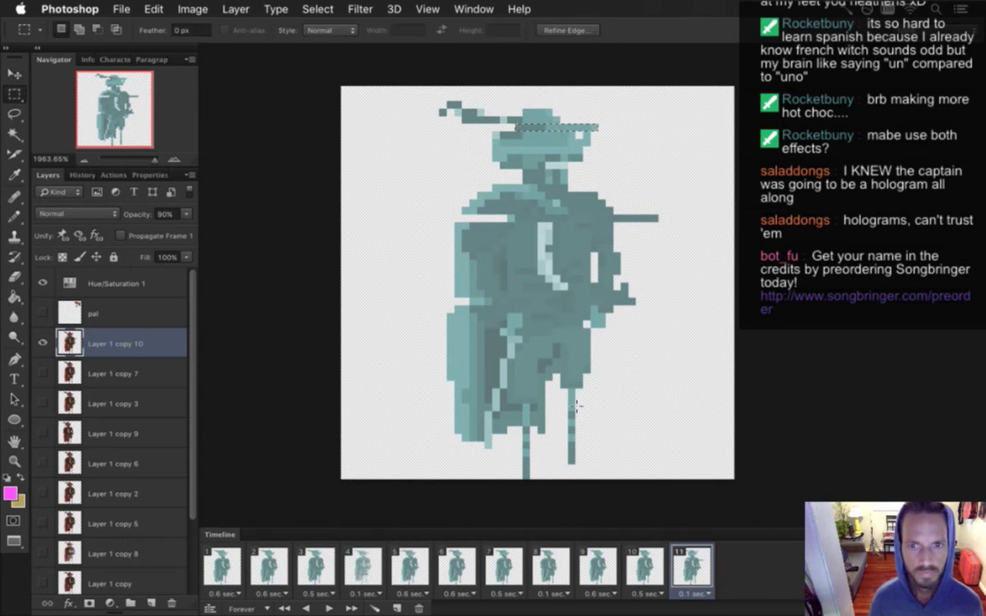
pyautogui.moveTo(426, 382); pyautogui.dragTo(618, 385)
pyautogui.press('v')
pyautogui.press('Right')
pyautogui.press('Right')
pyautogui.press('Right')
pyautogui.press('Right')
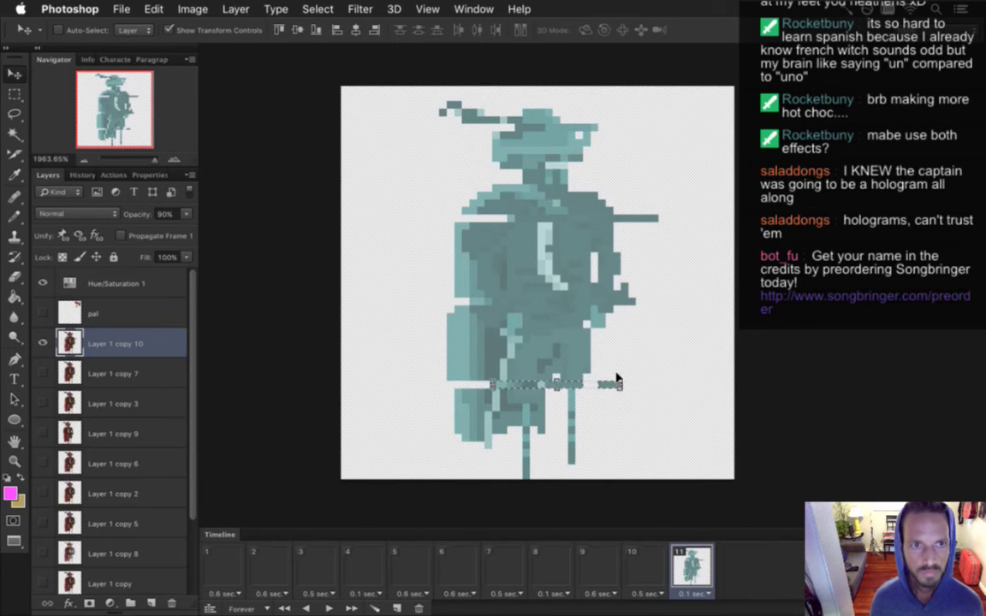
pyautogui.press('Left')
pyautogui.press('Left')
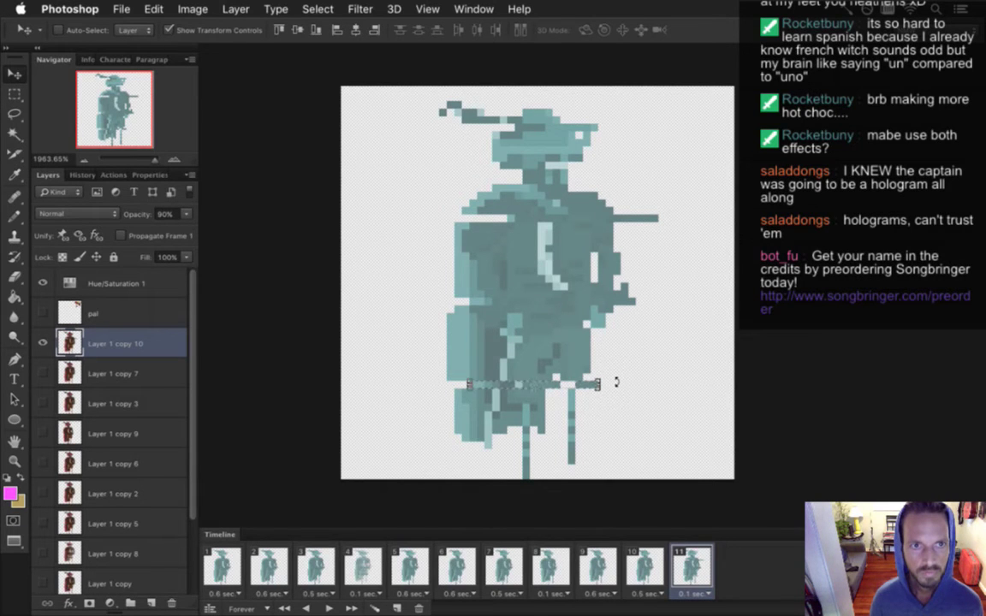
pyautogui.hotkey('ctrl', 'd')
# Step: Shift a short one-pixel-high row from the chest across the arm one pixel to the right and deselect it
pyautogui.press('m')
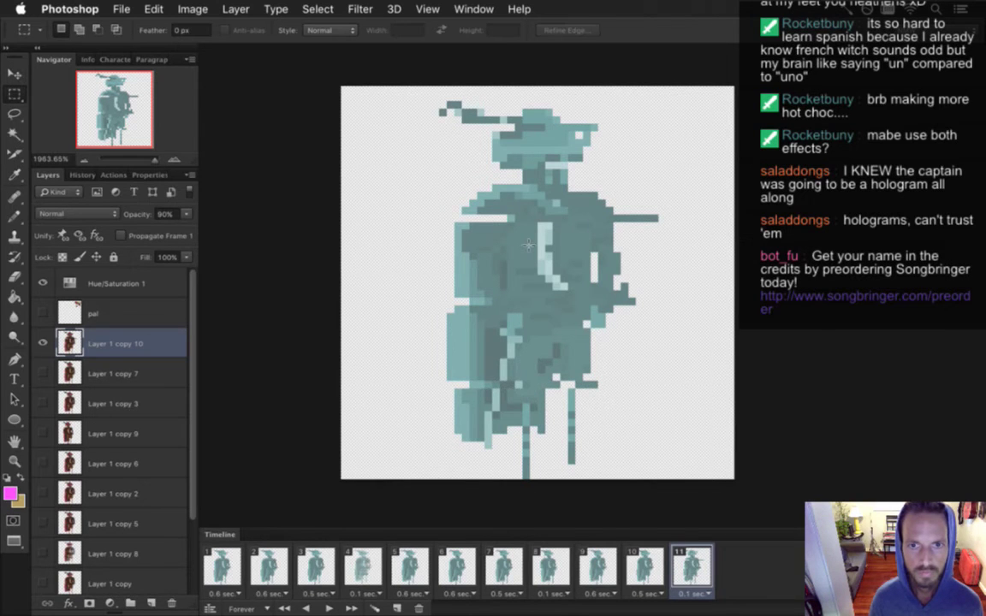
pyautogui.moveTo(613, 236)
pyautogui.mouseDown()
pyautogui.moveTo(584, 223)
pyautogui.moveTo(640, 249)
pyautogui.moveTo(623, 236)
pyautogui.mouseUp()
pyautogui.press('v')
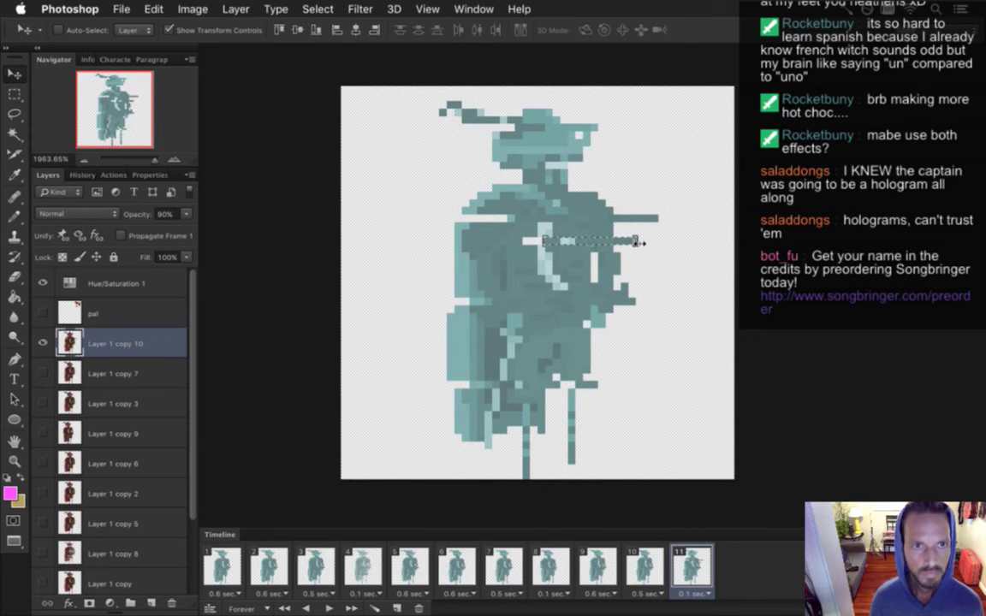
pyautogui.press('Left')
pyautogui.press('Left')
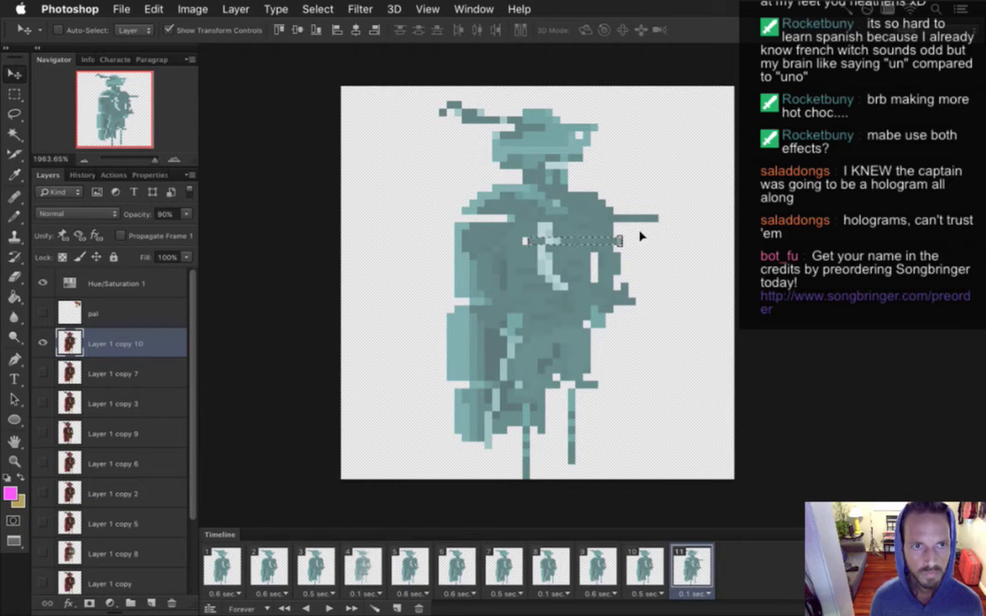
pyautogui.press('m')
pyautogui.hotkey('ctrl', 'd')
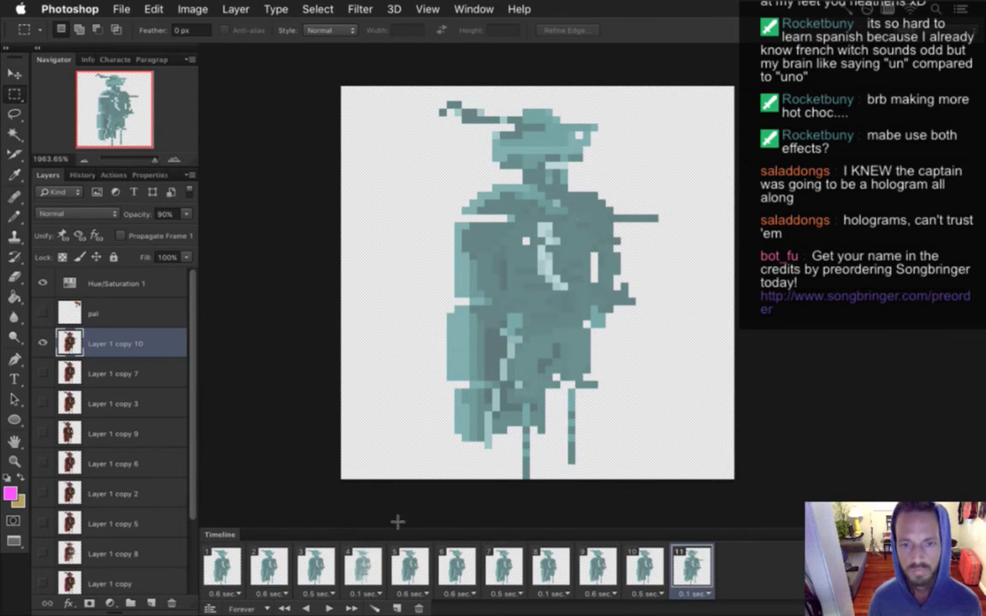
# Step: Preview the hologram animation from the first frame and stop playback
pyautogui.click(238, 578)
pyautogui.click(328, 606)
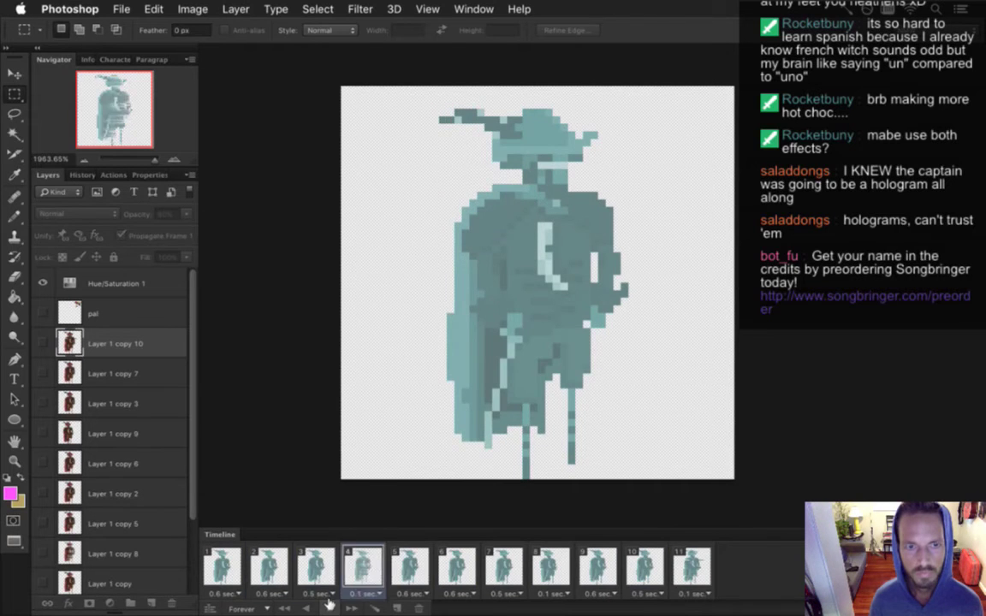
pyautogui.press('space')
# Step: Compare frames 2 and 3 of the animation and duplicate frame 2
pyautogui.click(294, 586)
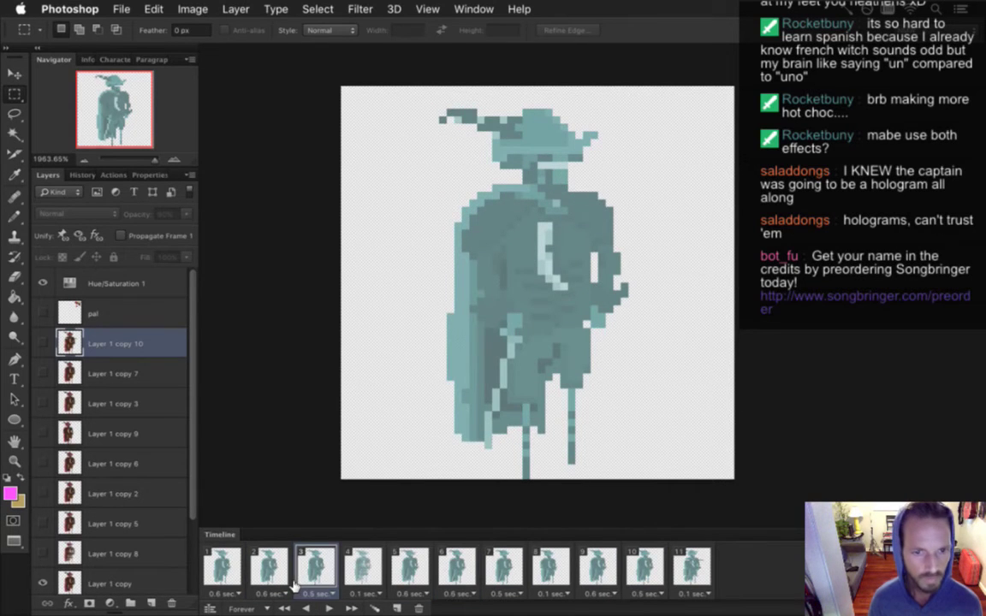
pyautogui.click(278, 575)
pyautogui.click(309, 566)
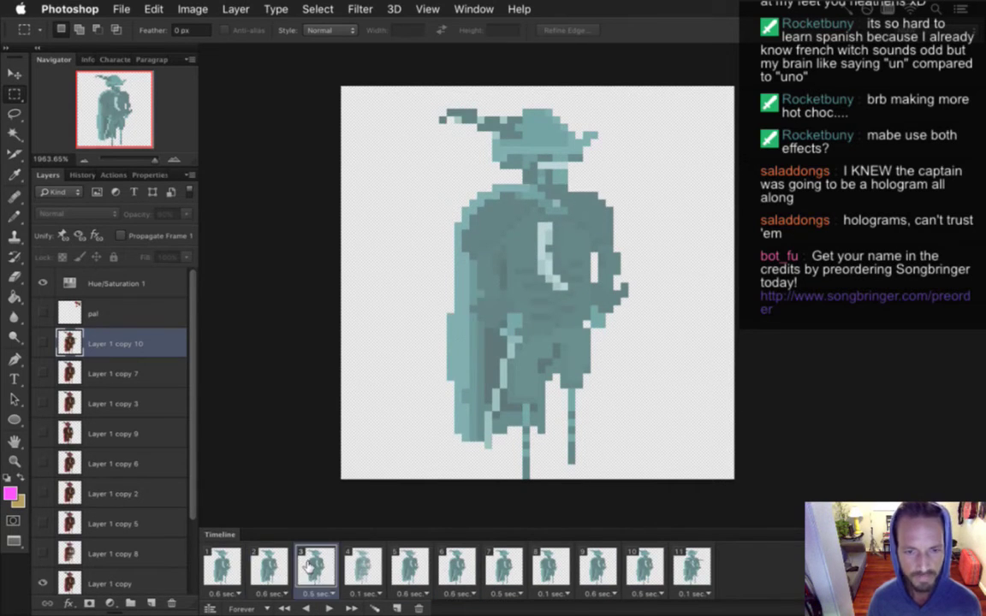
pyautogui.click(254, 567)
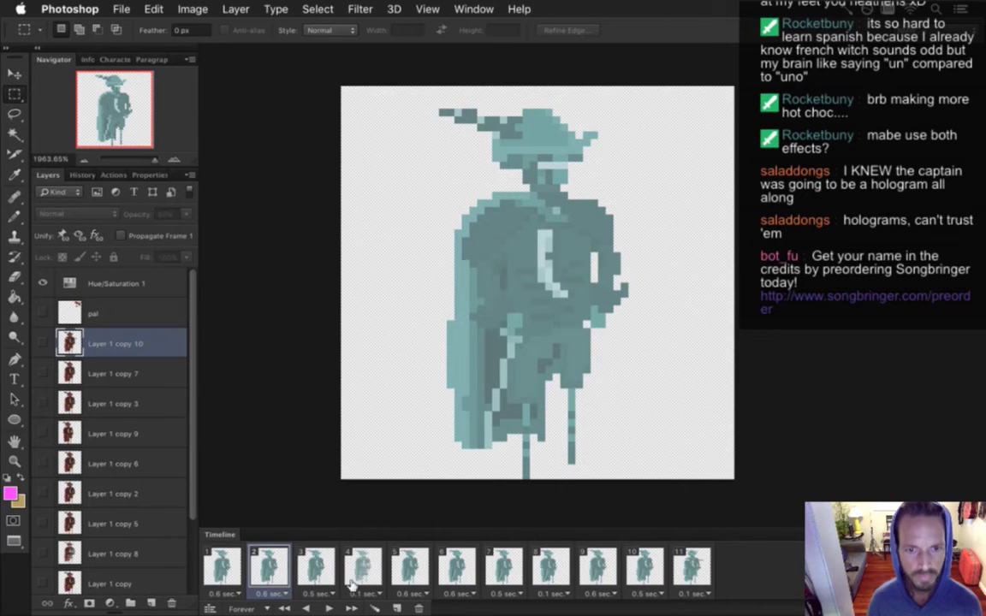
pyautogui.click(395, 606)
# Step: Set the delay of frame 2 to 0.5 seconds and of its duplicate, frame 3, to 0.1 seconds
pyautogui.click(289, 592)
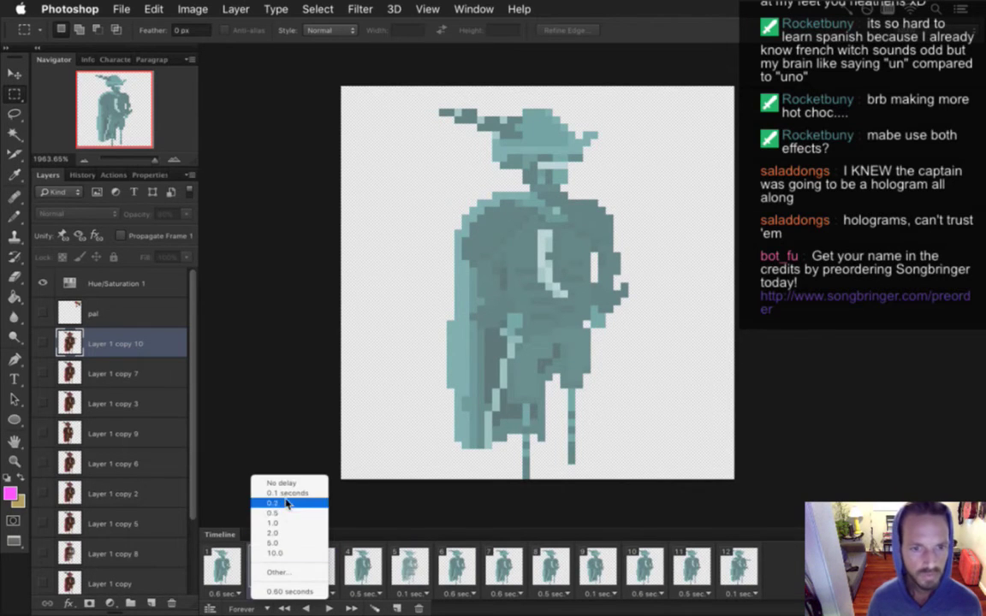
pyautogui.click(286, 513)
pyautogui.click(337, 592)
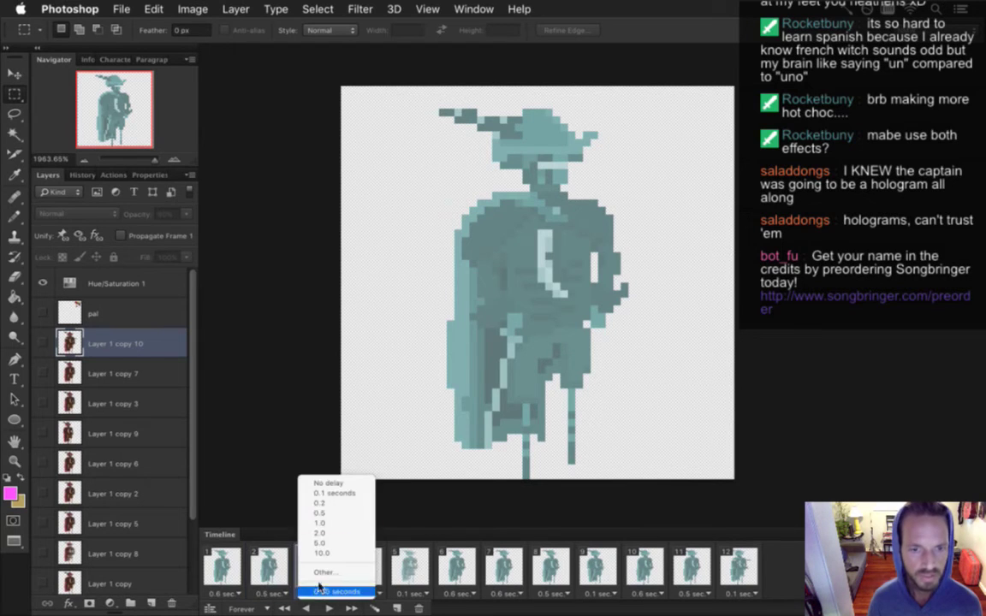
pyautogui.click(345, 494)
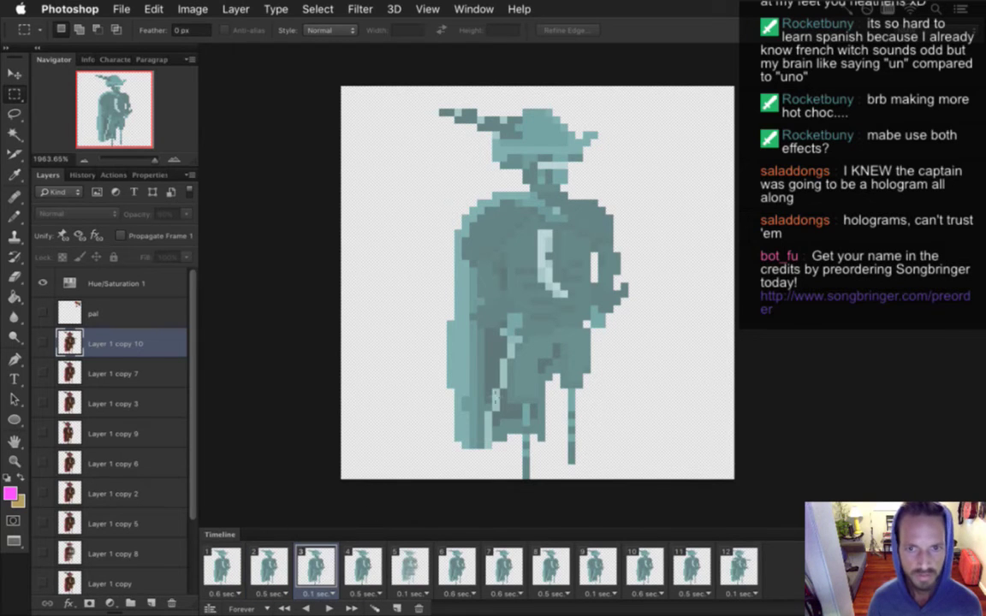
pyautogui.moveTo(437, 369); pyautogui.dragTo(599, 371)
pyautogui.press('v')
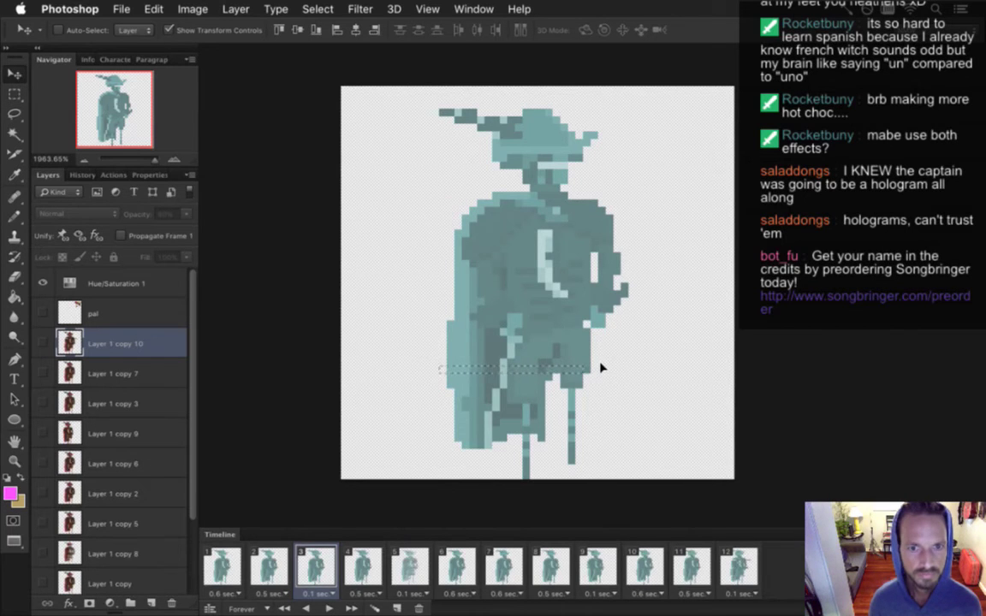
pyautogui.press('super+z')
# Step: In frame 3, duplicate the visible layer "Layer 1 copy 4" and hide the original
pyautogui.click(269, 566)
pyautogui.click(315, 567)
pyautogui.scroll(-3, 190, 433)
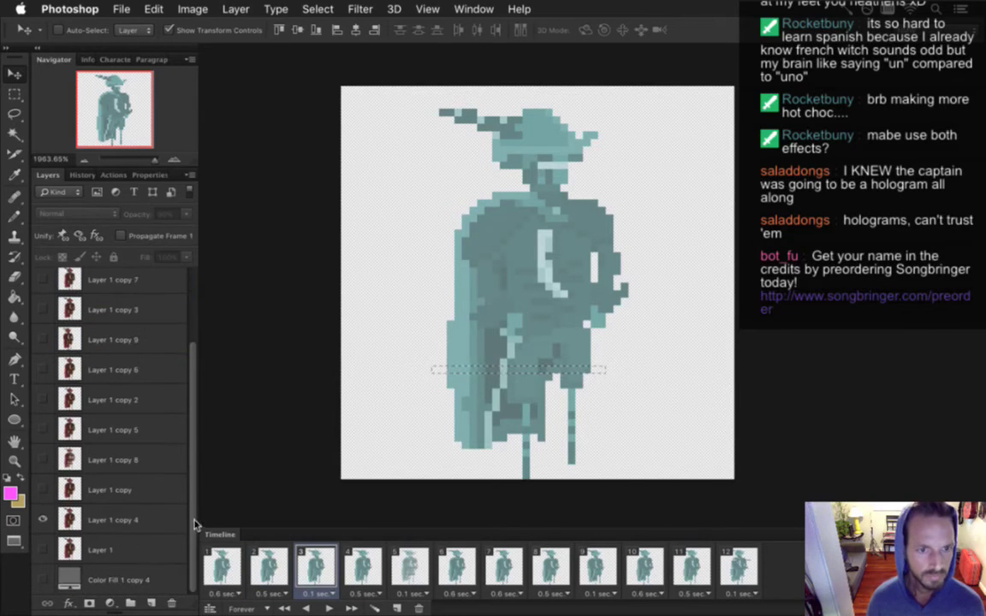
pyautogui.click(110, 521)
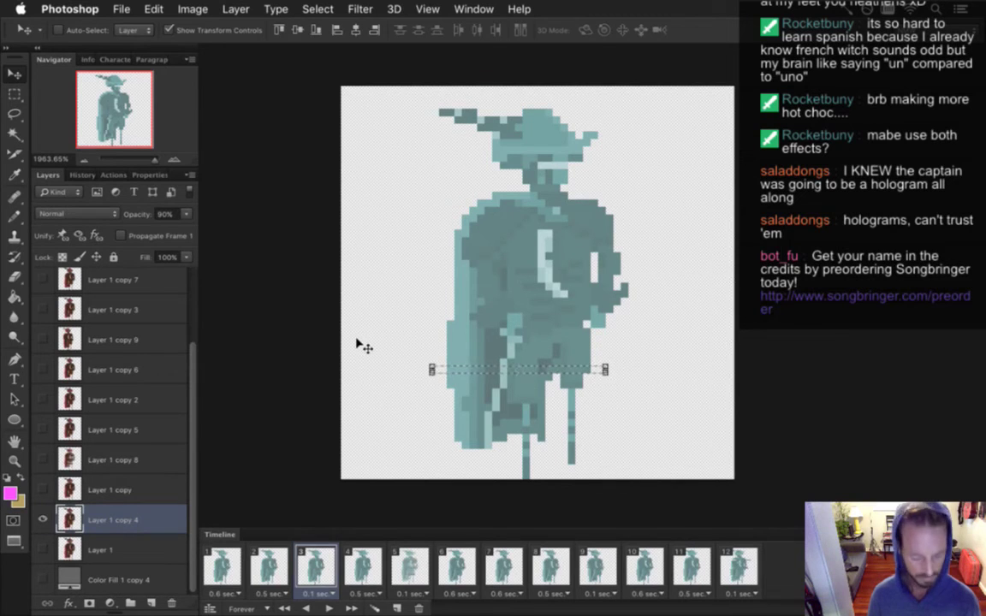
pyautogui.press('m')
pyautogui.rightClick(136, 517)
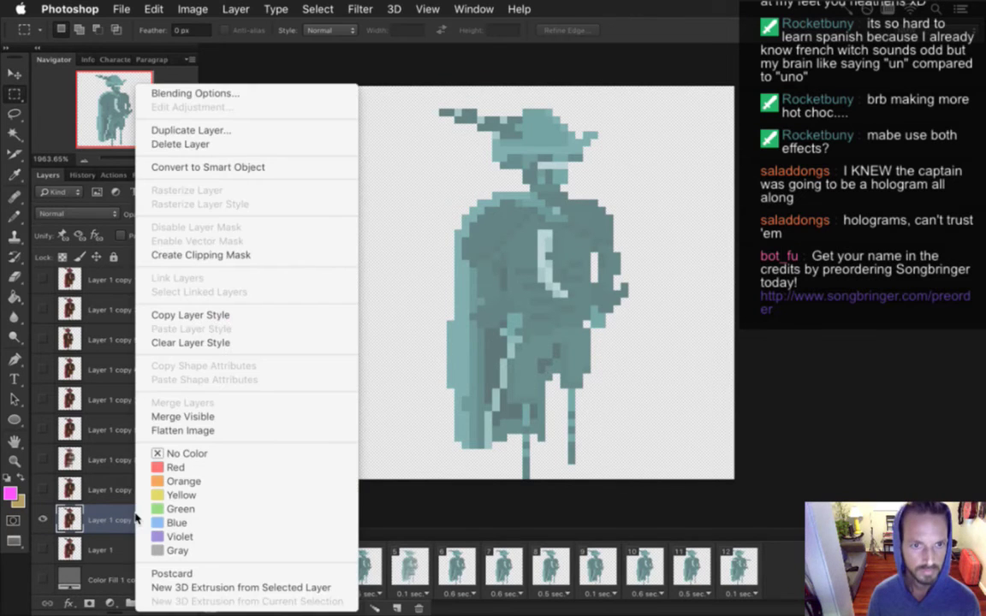
pyautogui.click(171, 130)
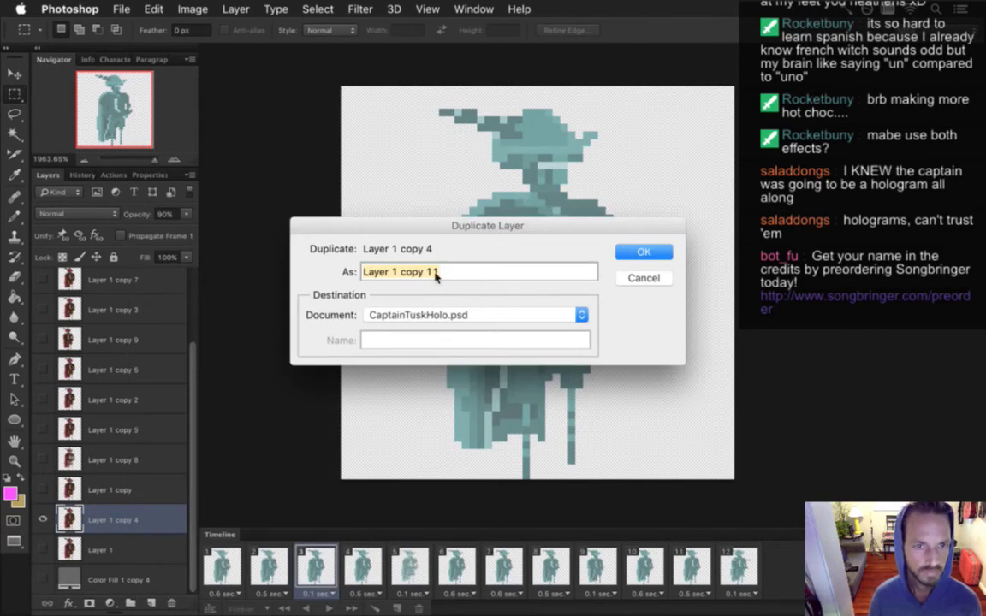
pyautogui.click(641, 252)
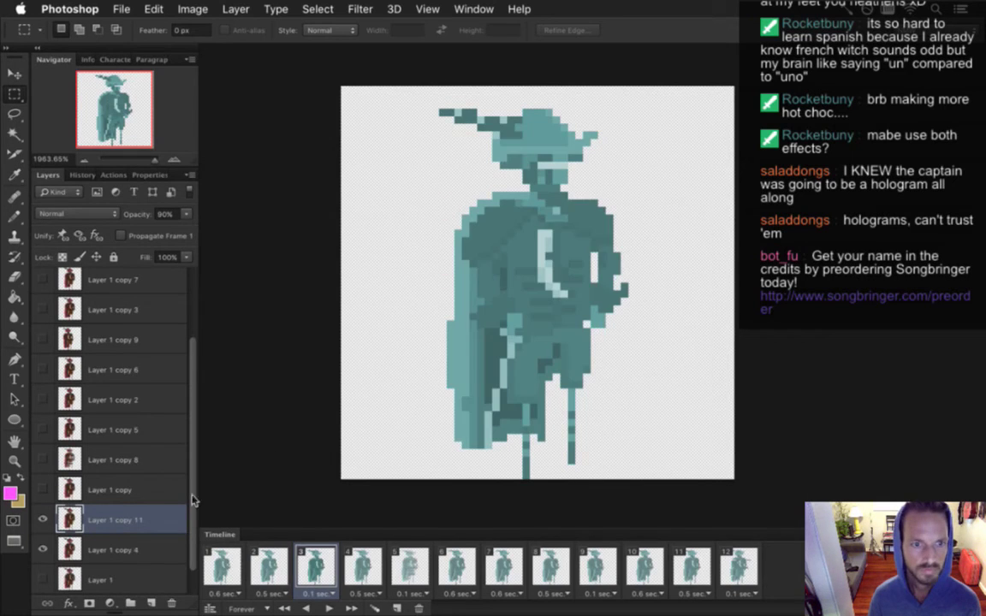
pyautogui.click(43, 550)
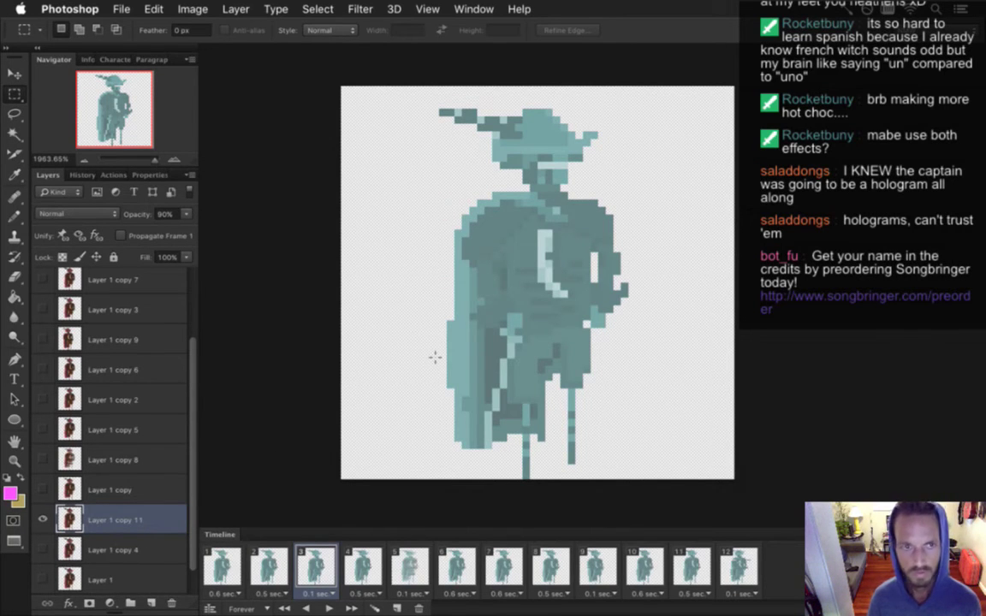
# Step: Shift a one-pixel-high row across the cape and hips one pixel to the left on the duplicated layer and deselect it
pyautogui.moveTo(431, 328); pyautogui.dragTo(609, 334)
pyautogui.press('v')
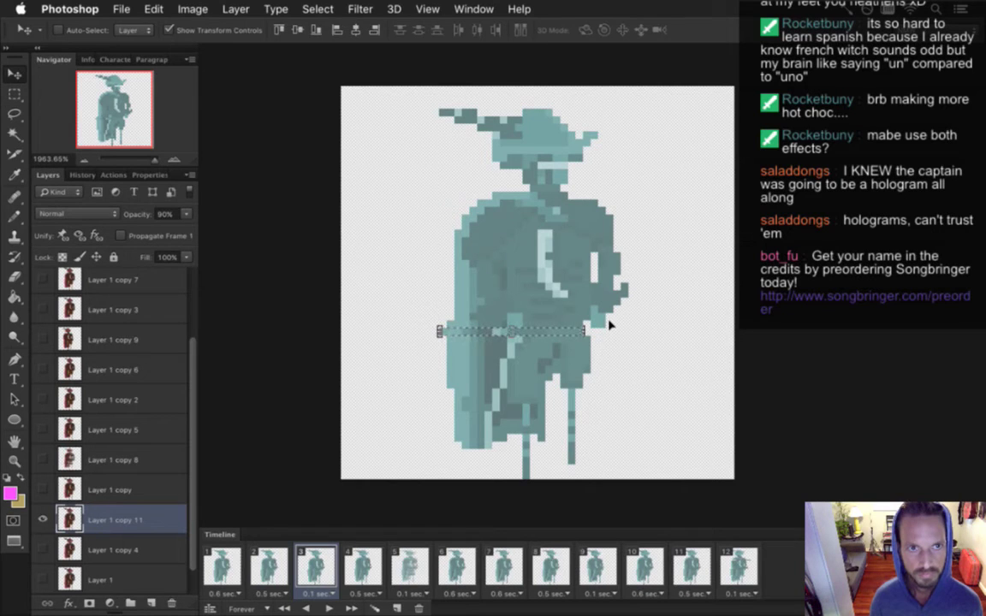
pyautogui.press('m')
pyautogui.hotkey('ctrl', 'd')
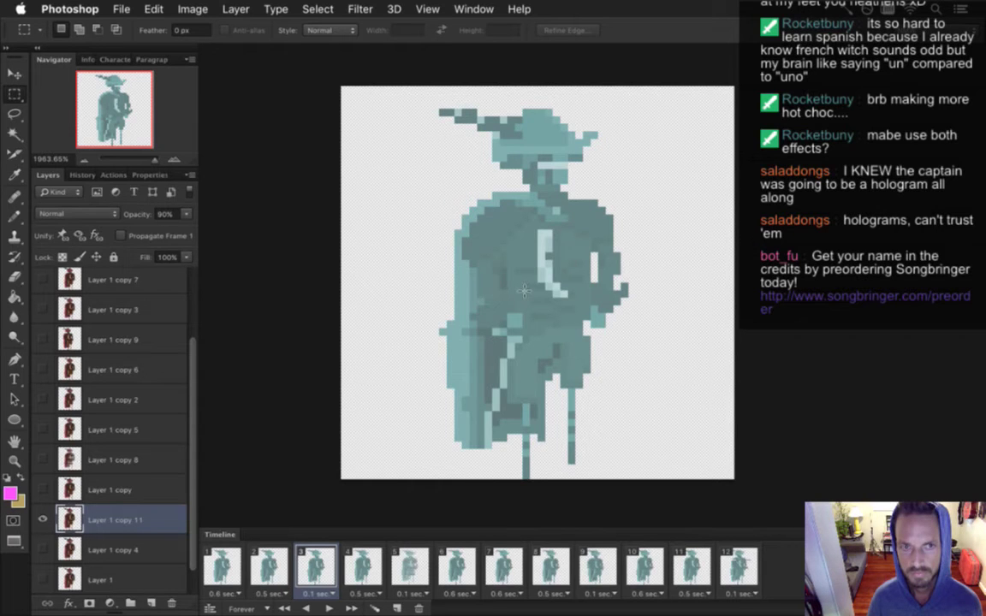
# Step: Try to shift a short row across the upper cape to the left, and undo the move
pyautogui.moveTo(447, 260); pyautogui.dragTo(533, 268)
pyautogui.press('v')
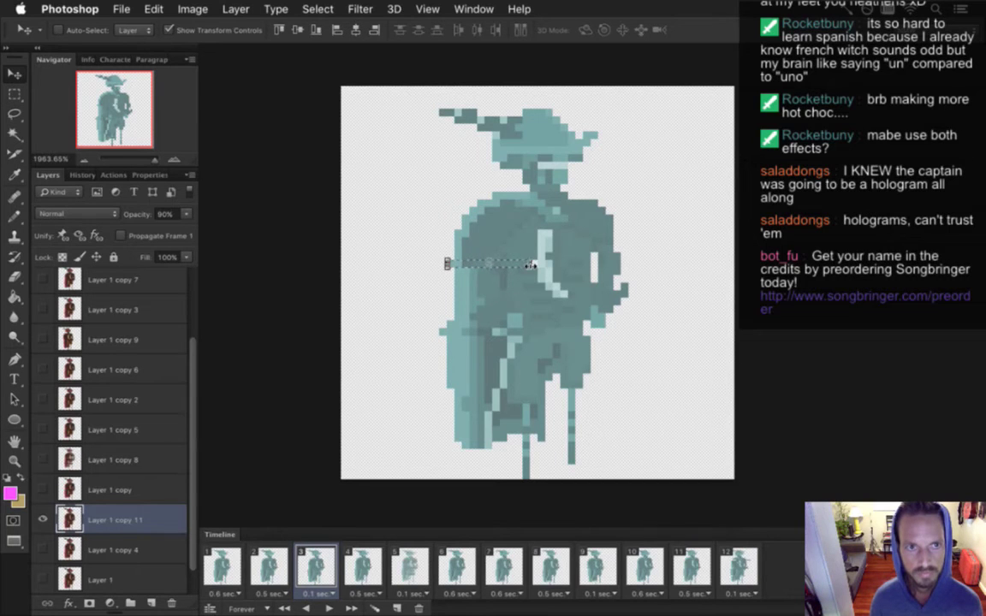
pyautogui.press('m')
pyautogui.press('super+z')
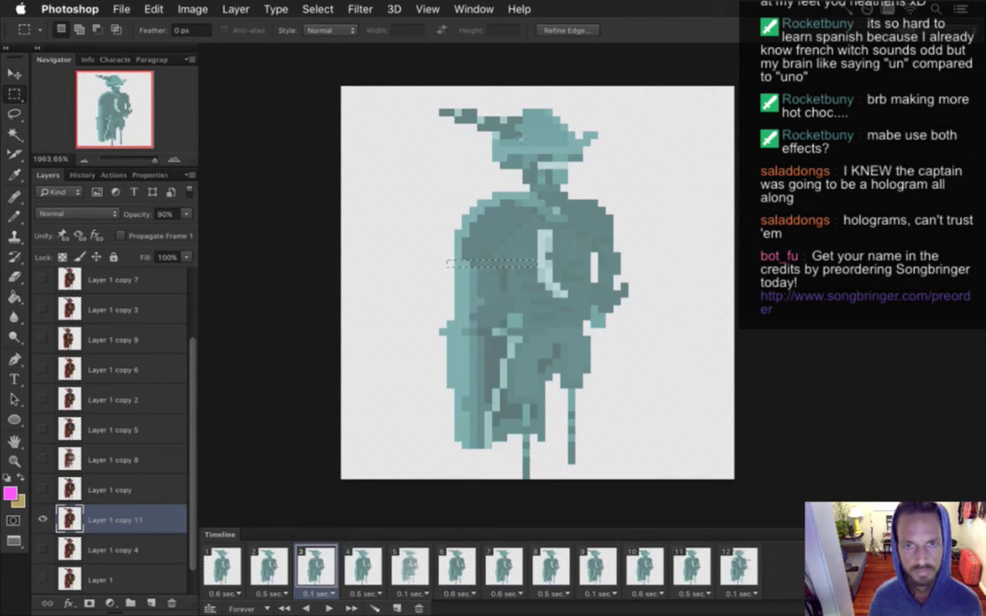
# Step: Shift a one-pixel-high row across the feather and hat crown one pixel to the left and deselect it
pyautogui.moveTo(416, 105); pyautogui.dragTo(575, 107)
pyautogui.press('v')
pyautogui.press('Left')
pyautogui.press('Left')
pyautogui.press('Left')
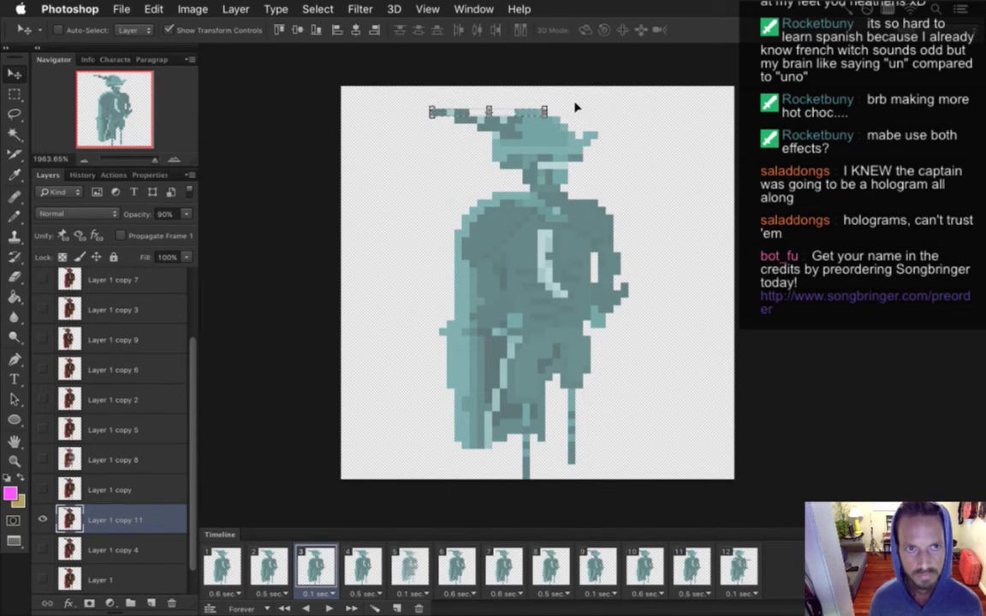
pyautogui.press('super+d')
pyautogui.press('m')
# Step: Play the animation from frame 1 to review the glitch frames, stop playback, and return to frame 1
pyautogui.click(221, 565)
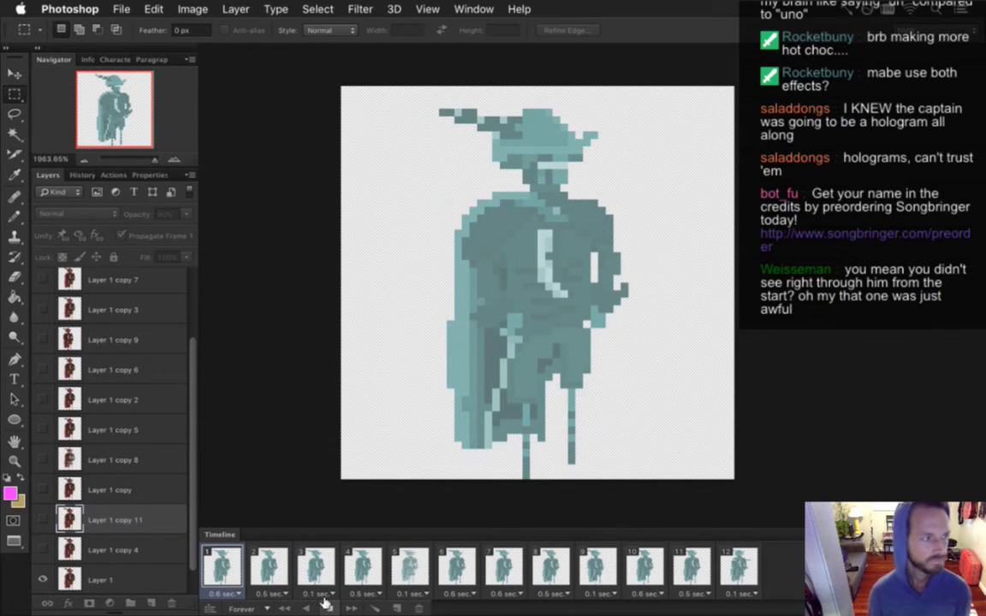
pyautogui.click(326, 606)
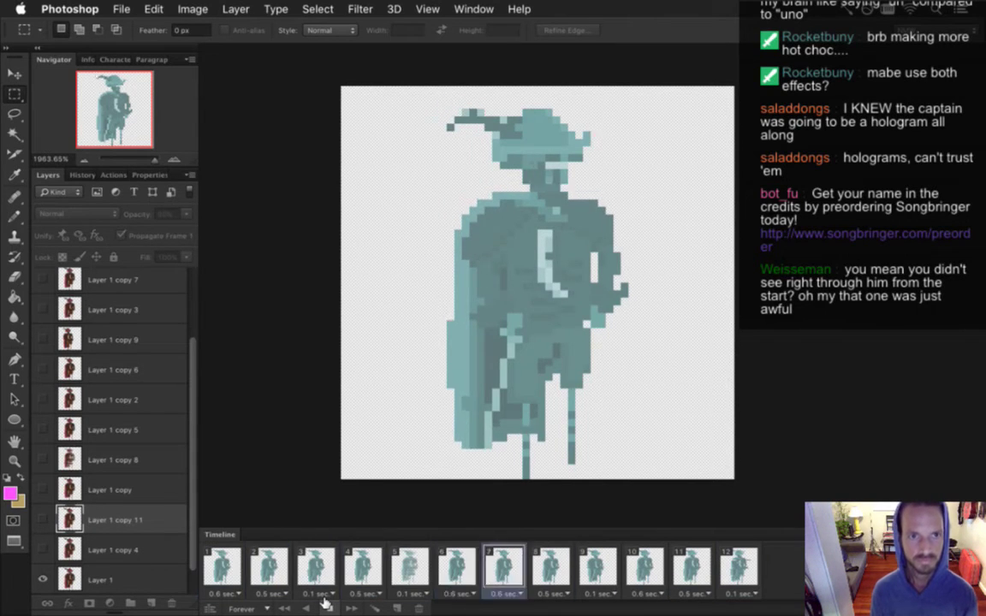
pyautogui.press('space')
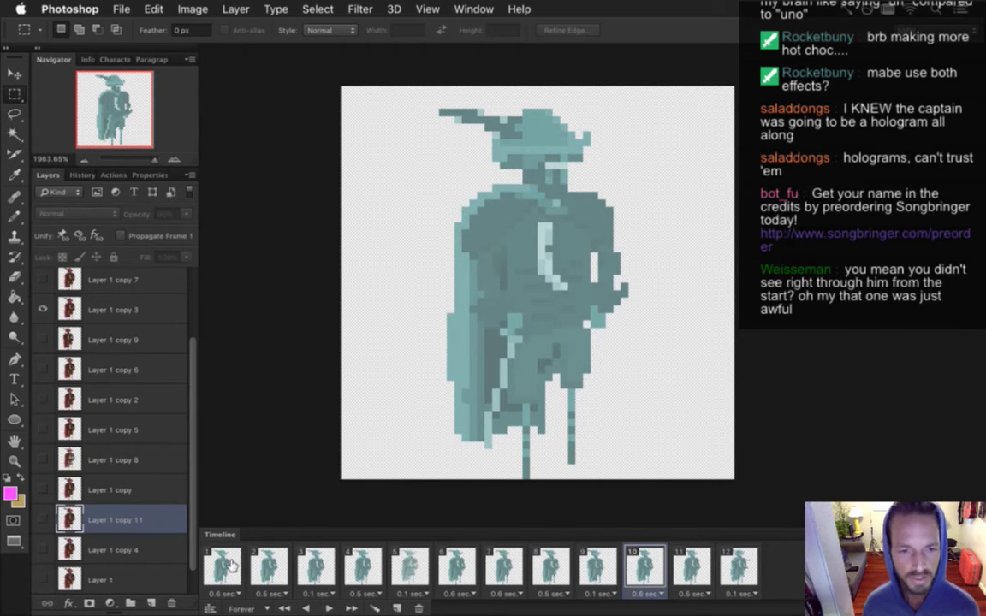
pyautogui.click(224, 565)
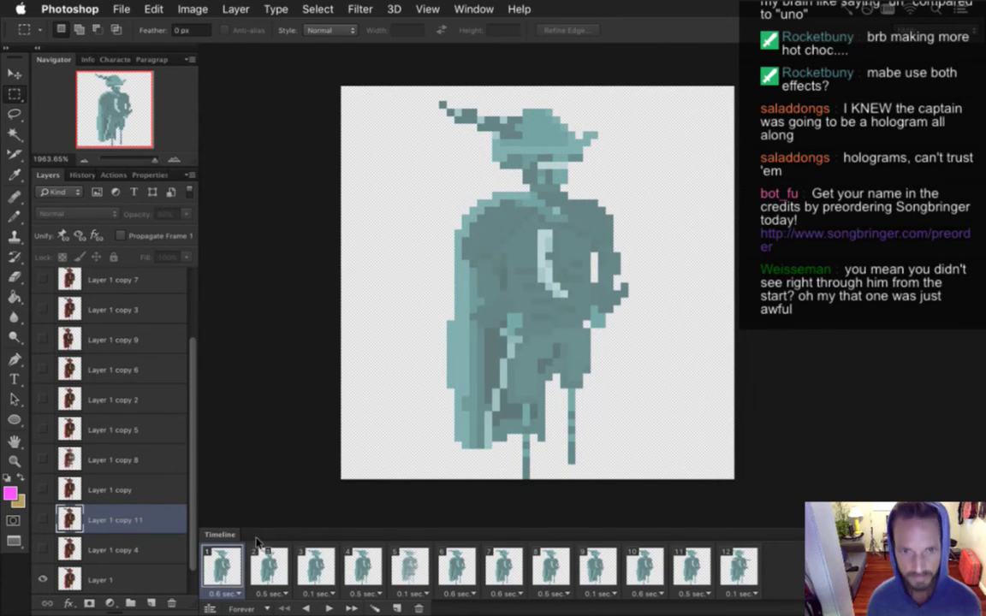
# Step: Render all frames as the CaptainTuskHolo.png image sequence at 10 fps, replacing the existing sequence
pyautogui.hotkey('ctrl', 'shift', 'alt', 'r')
pyautogui.press('Return')
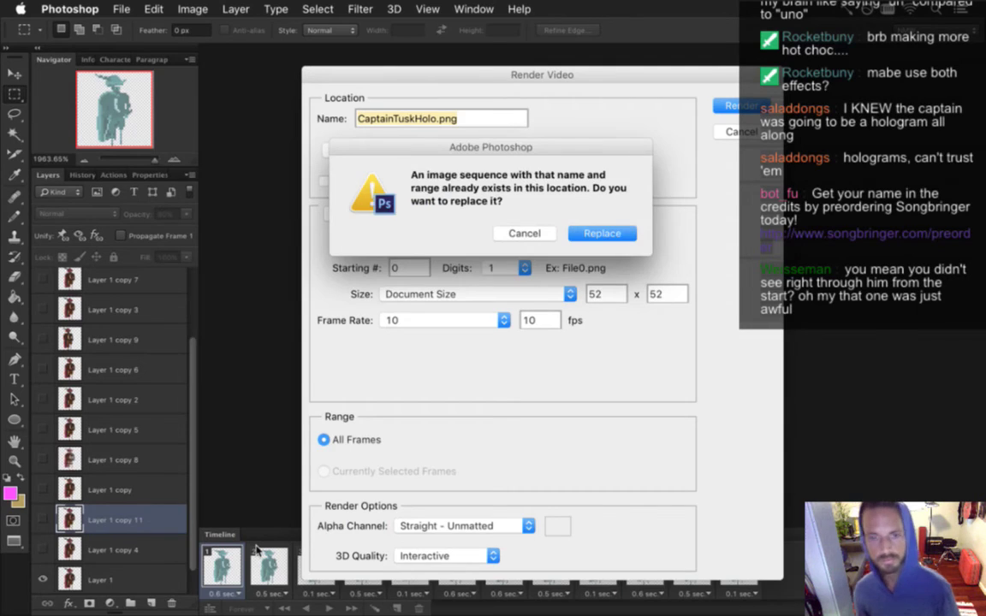
pyautogui.press('Return')
# Step: Switch to iTerm2, build and run the game to check the captain's hologram animation, and return to the terminal
pyautogui.press('super+Tab')
pyautogui.press('F5')
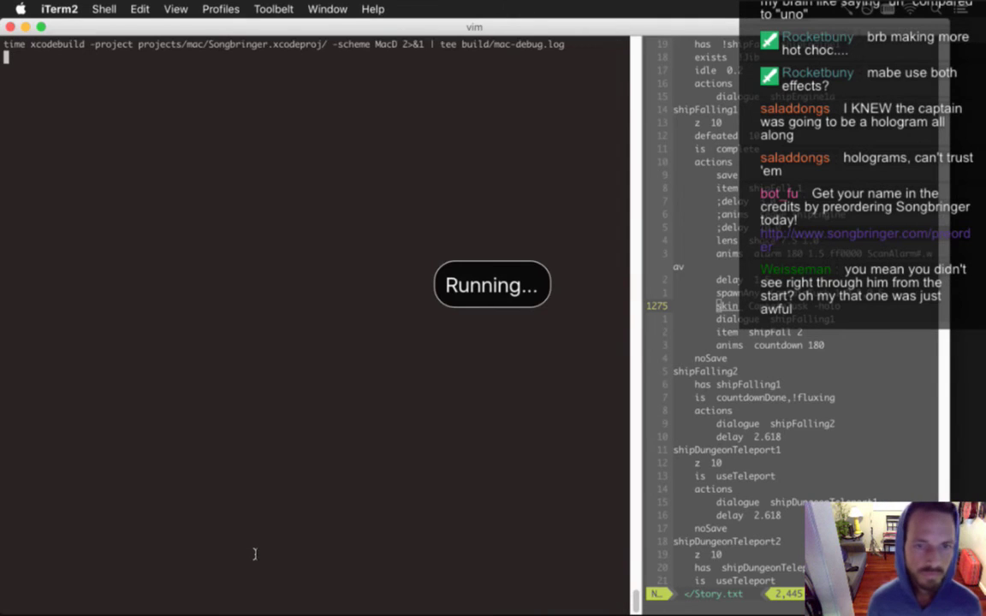
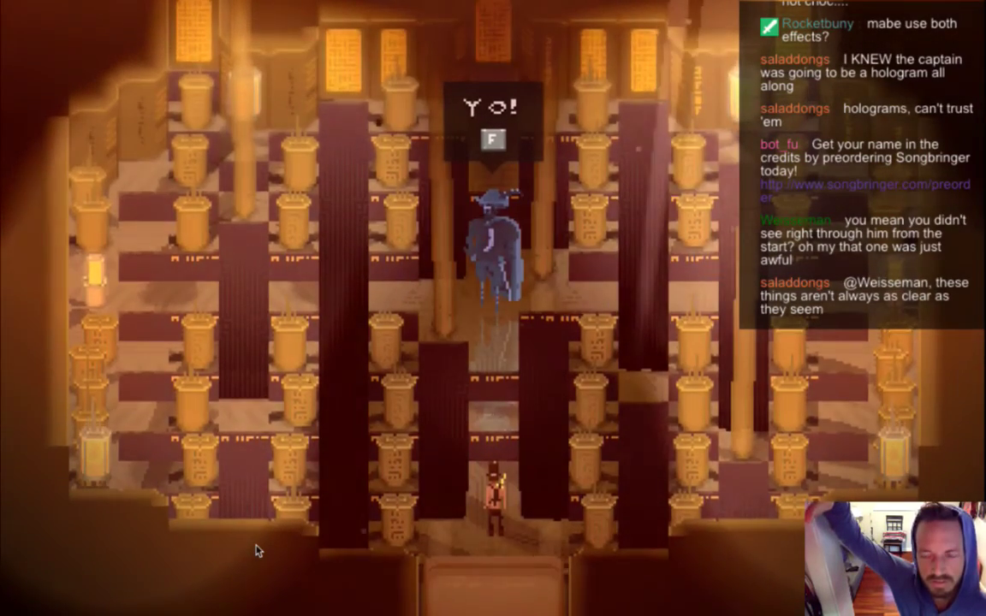
pyautogui.press('super+Tab')
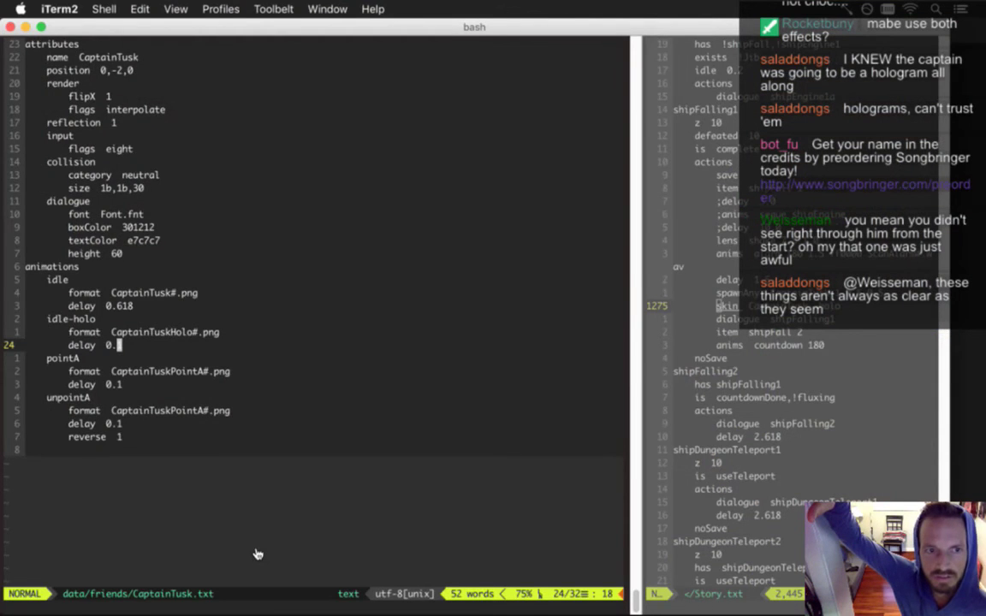
# Step: Switch to Photoshop and check the document's file name and save folder without saving a copy
pyautogui.press('super+Tab')
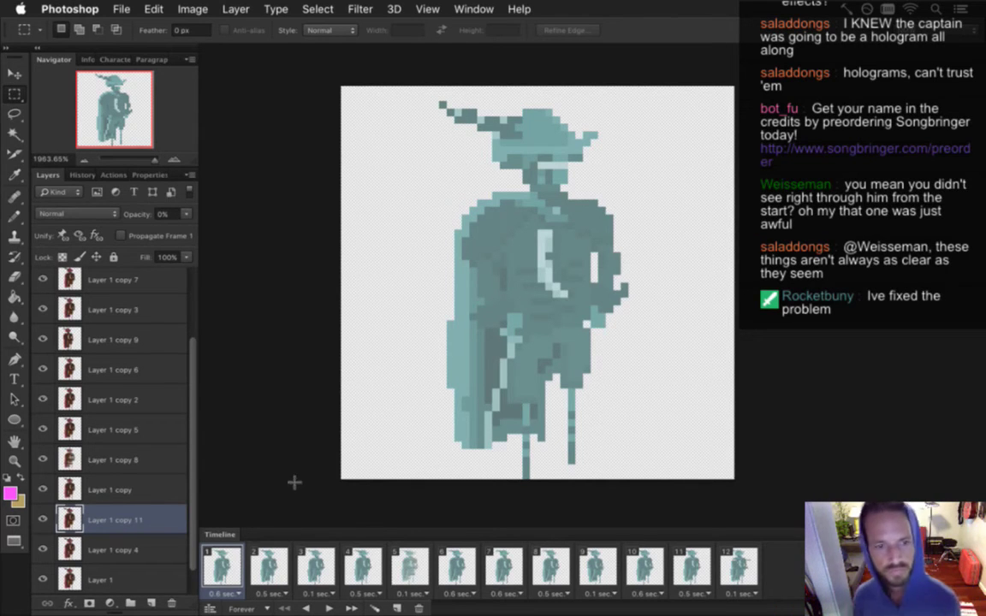
pyautogui.click(163, 307)
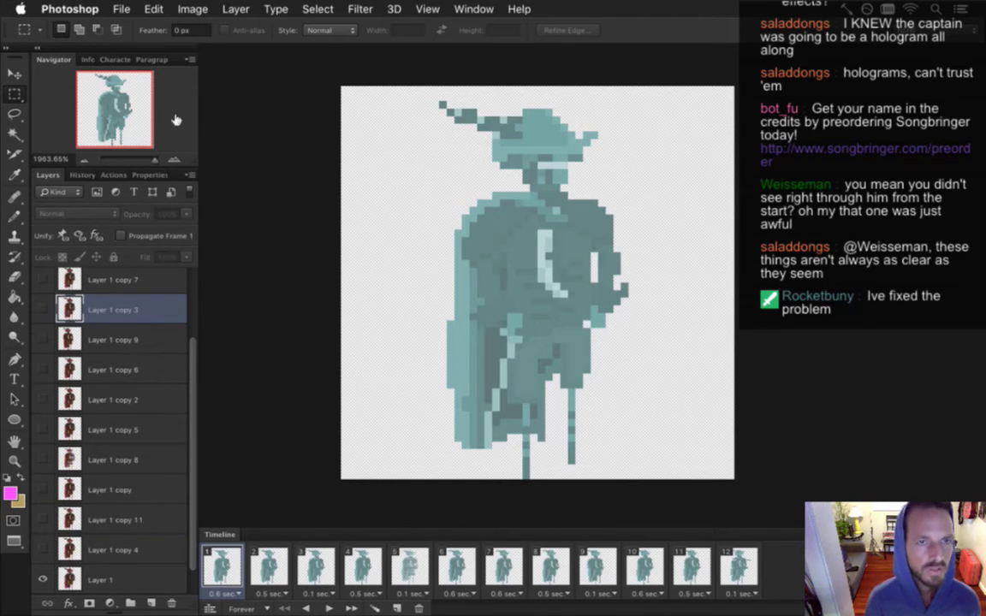
pyautogui.click(128, 9)
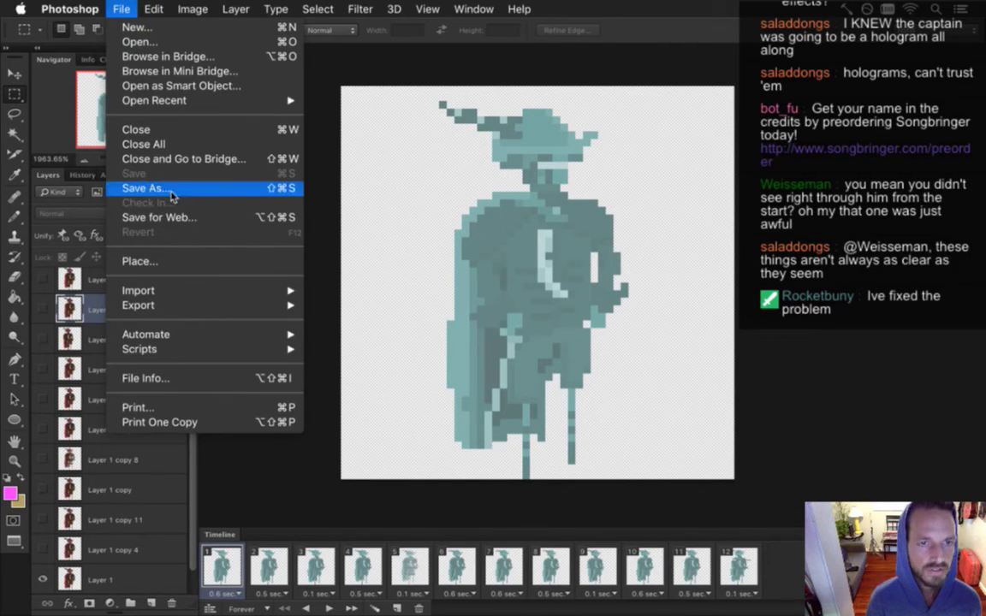
pyautogui.press('Escape')
pyautogui.press('super+shift+s')
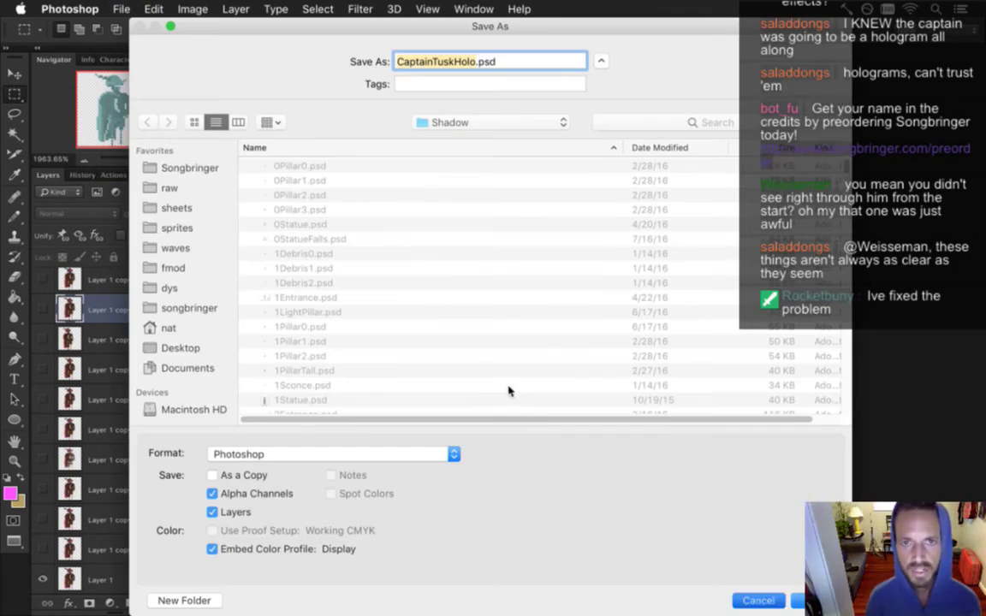
pyautogui.press('Escape')
# Step: Switch to iTerm2, suspend vim, and list the Songbringer repository's git status
pyautogui.press('super+Tab')
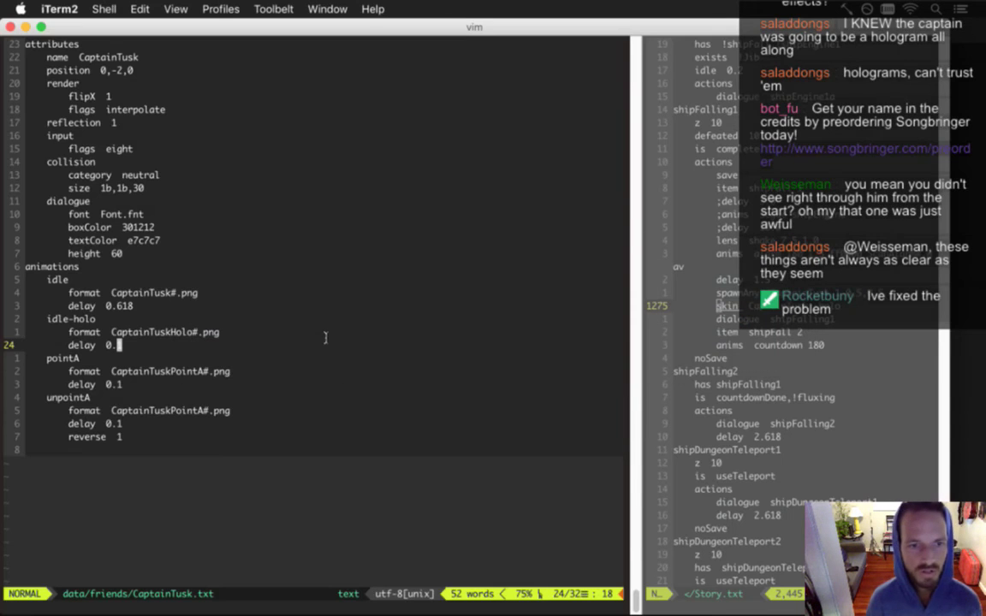
pyautogui.hotkey('ctrl', 'z')
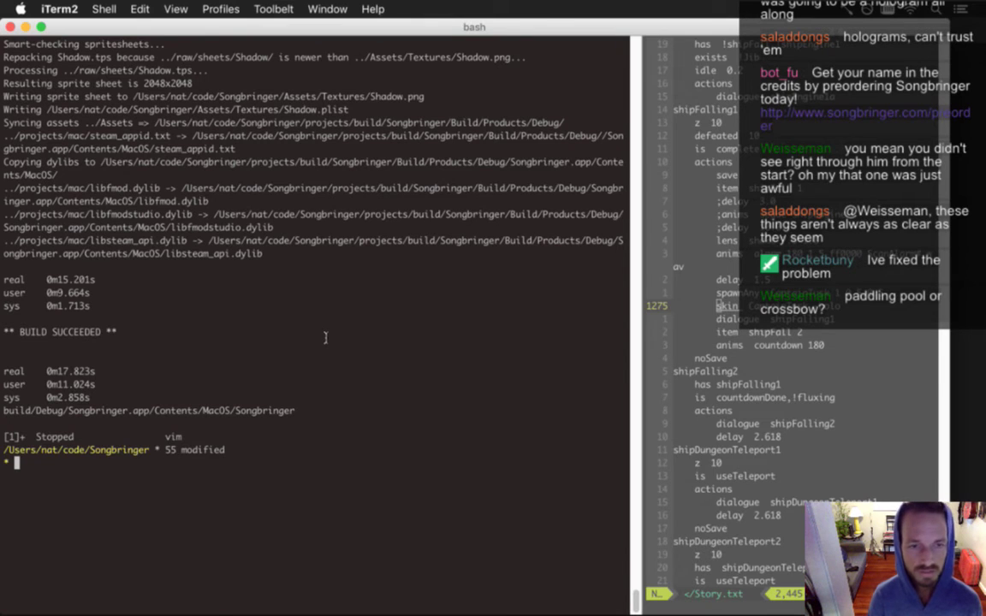
pyautogui.write('clear')
pyautogui.press('Return')
pyautogui.write('gs')
pyautogui.press('Return')
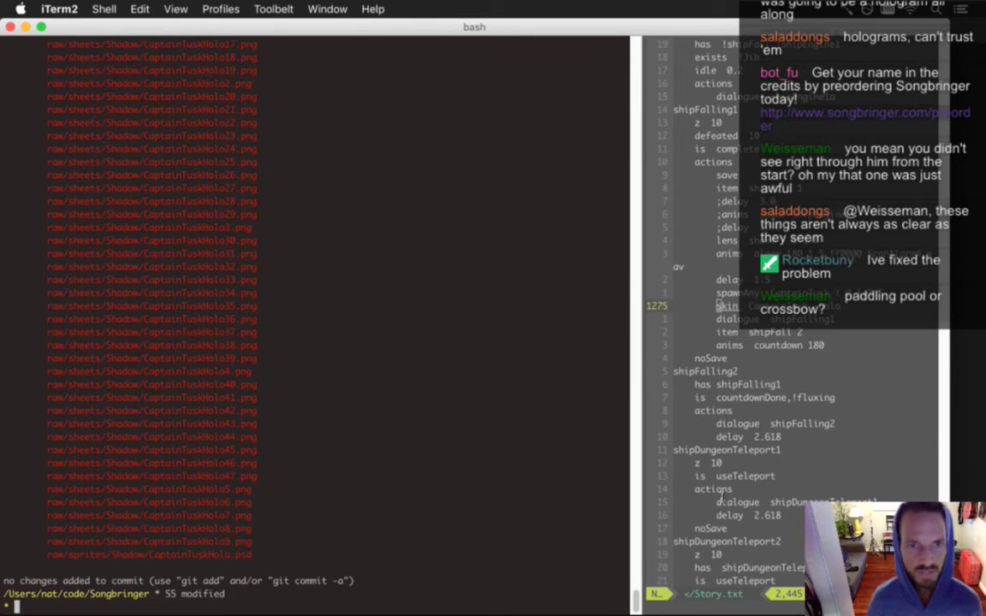
pyautogui.scroll(6, 636, 599)
pyautogui.scroll(-6, 637, 595)
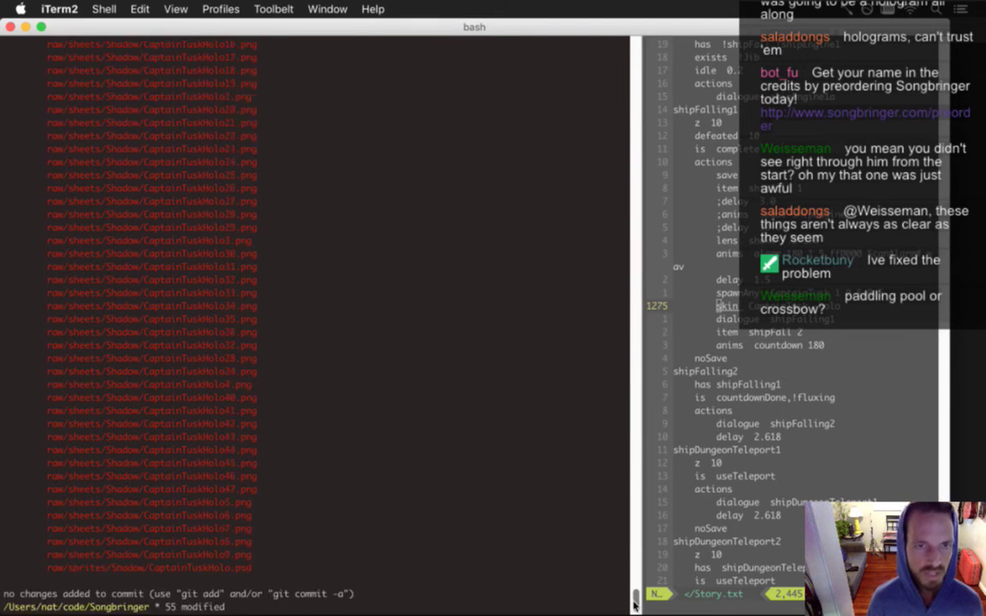
# Step: Look through the untracked CaptainTuskHolo PNG files, then clear the terminal and list the git status again
pyautogui.moveTo(63, 135); pyautogui.dragTo(184, 242)
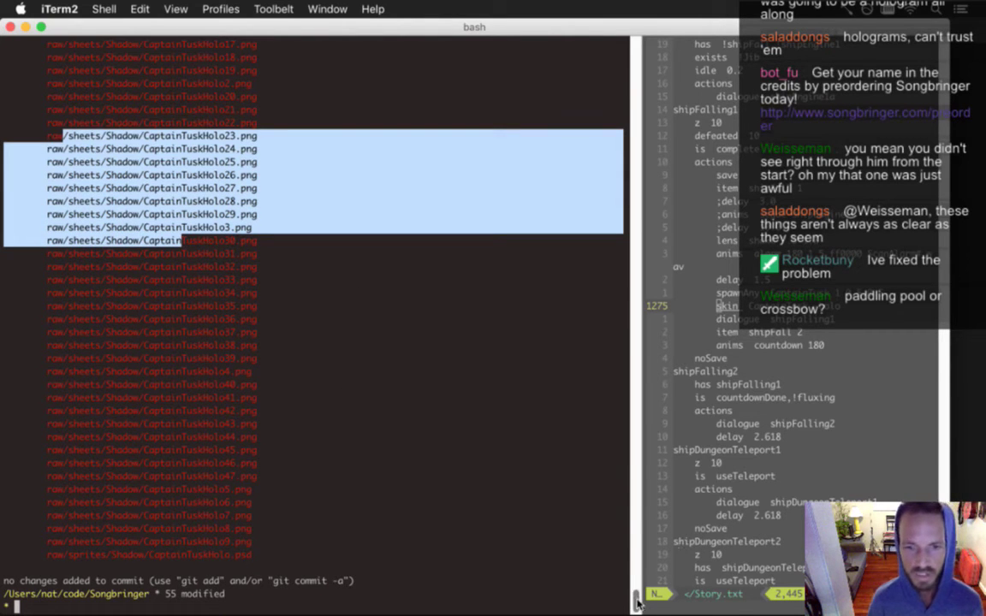
pyautogui.moveTo(67, 109); pyautogui.dragTo(264, 360)
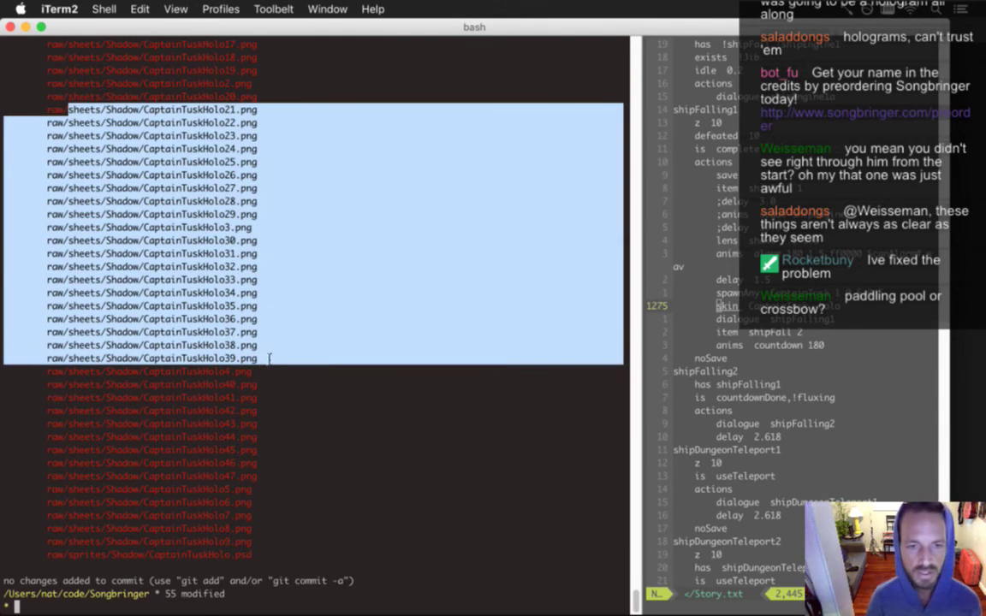
pyautogui.click(270, 359)
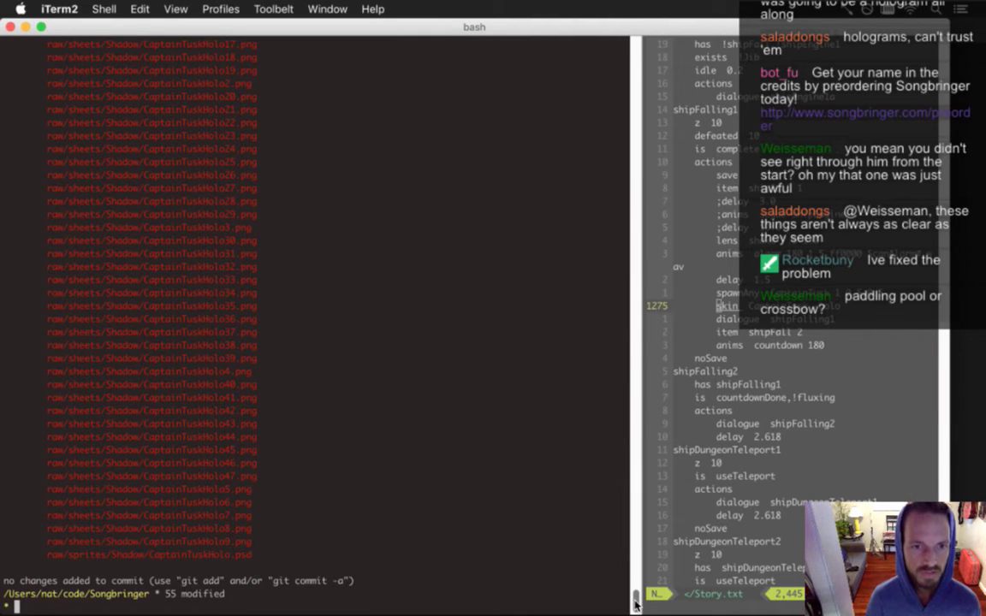
pyautogui.write('clear')
pyautogui.press('Return')
pyautogui.write('gs')
pyautogui.press('Return')
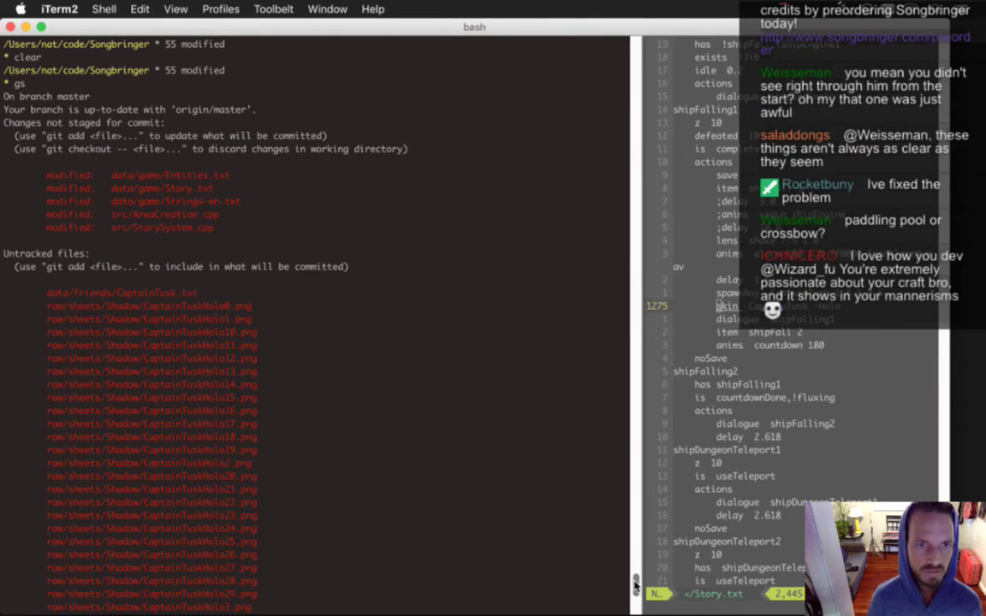
pyautogui.scroll(-5, 636, 584)
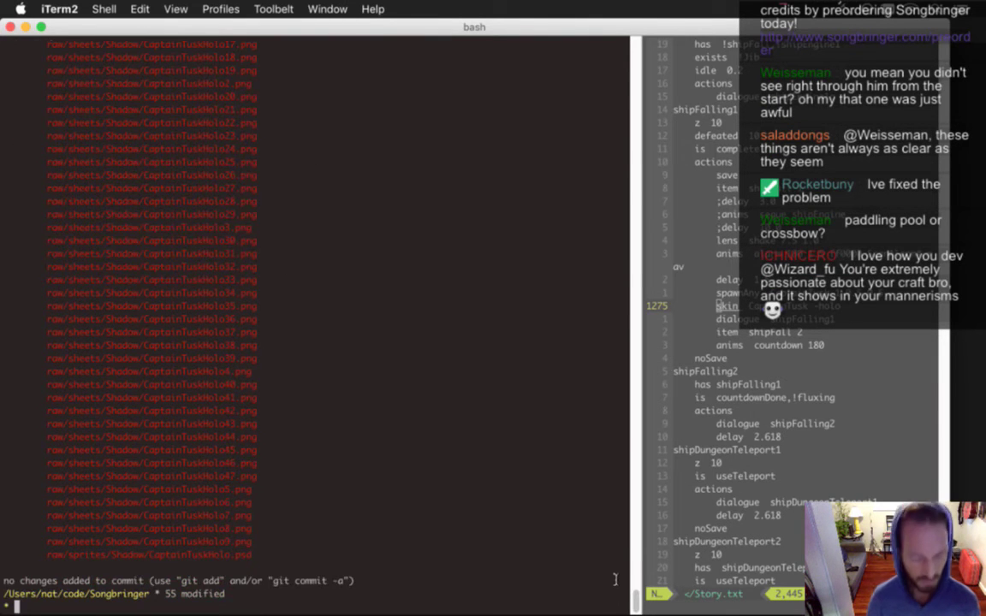
# Step: Open the git diff and review the changes from Entities.txt down to the shipFalling1 actions in Story.txt
pyautogui.write('gd')
pyautogui.press('Return')
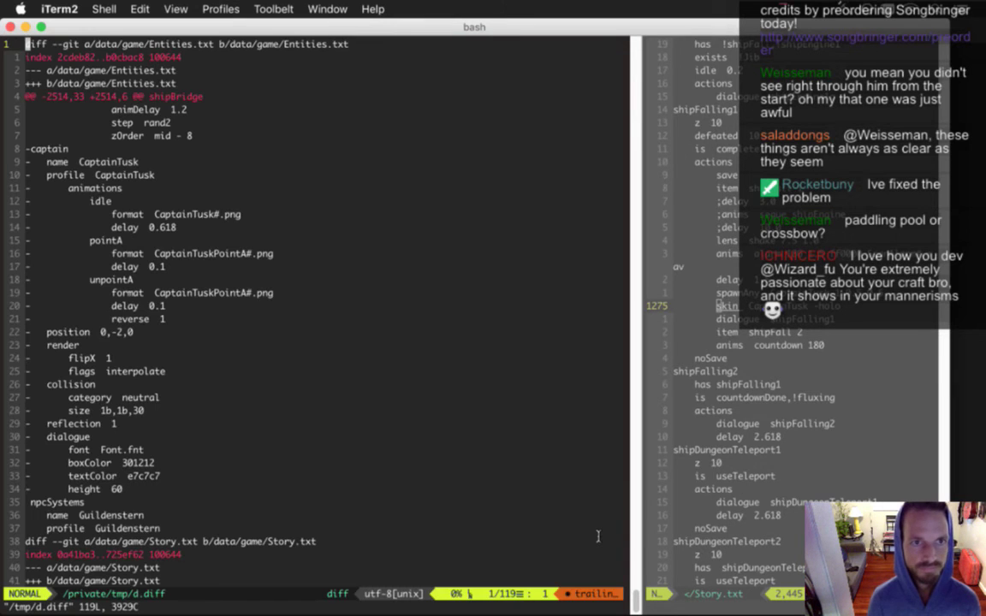
pyautogui.press('j')
pyautogui.press('j')
pyautogui.press('j')
pyautogui.press('j')
pyautogui.press('j')
pyautogui.press('j')
pyautogui.press('j')
pyautogui.press('j')
pyautogui.press('j')
pyautogui.press('j')
pyautogui.press('j')
pyautogui.press('j')
pyautogui.press('j')
pyautogui.press('j')
pyautogui.press('j')
pyautogui.press('j')
pyautogui.press('j')
pyautogui.press('j')
pyautogui.press('j')
pyautogui.press('j')
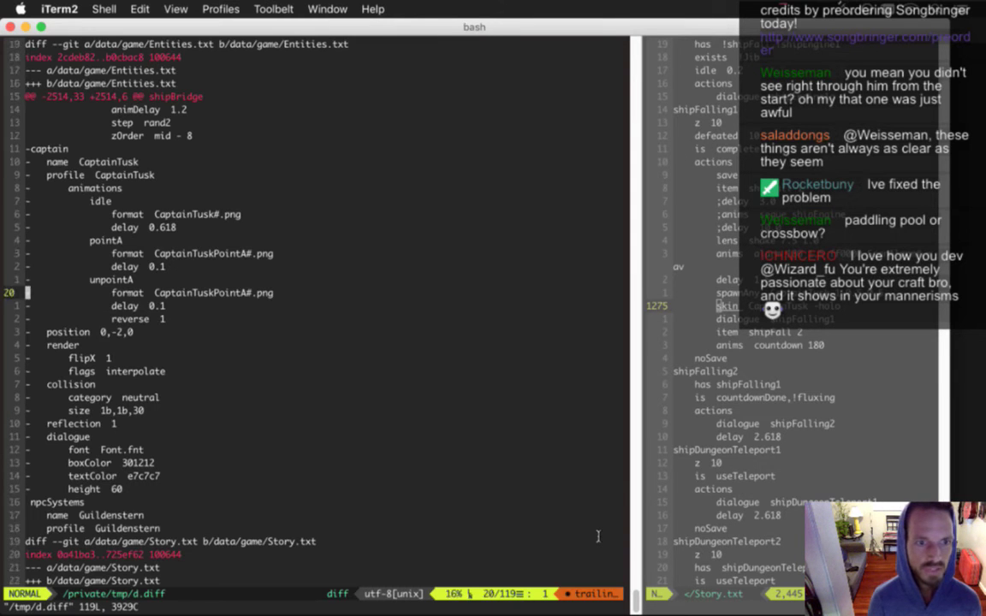
pyautogui.press('j')
pyautogui.press('j')
pyautogui.press('j')
pyautogui.press('j')
pyautogui.press('j')
pyautogui.press('j')
pyautogui.press('j')
pyautogui.press('j')
pyautogui.press('j')
pyautogui.press('j')
pyautogui.press('j')
pyautogui.press('j')
pyautogui.press('j')
pyautogui.press('j')
pyautogui.press('j')
pyautogui.press('j')
pyautogui.press('j')
pyautogui.press('j')
pyautogui.press('j')
pyautogui.press('j')
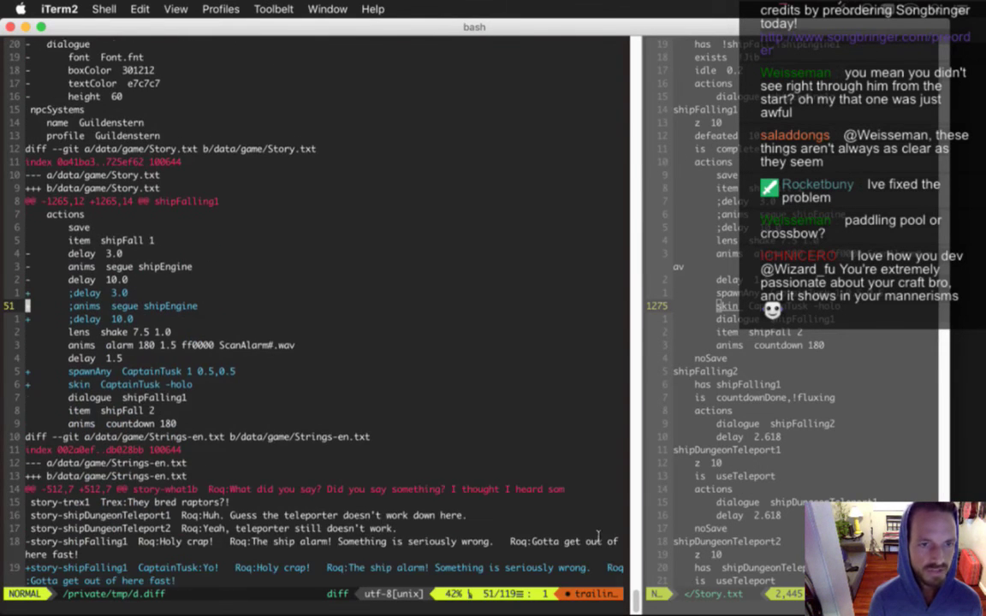
pyautogui.press('j')
pyautogui.press('j')
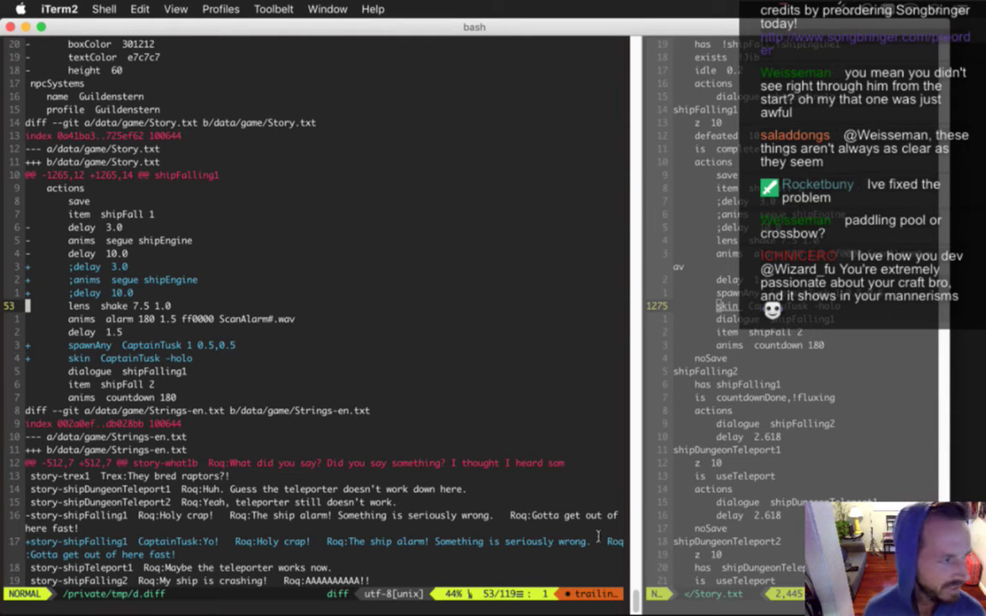
# Step: In the other pane's Story.txt, uncomment shipFalling1's "delay 3.0", "anims segue shipEngine" and "delay 10.0" lines and save the file
pyautogui.press('super+bracketright')
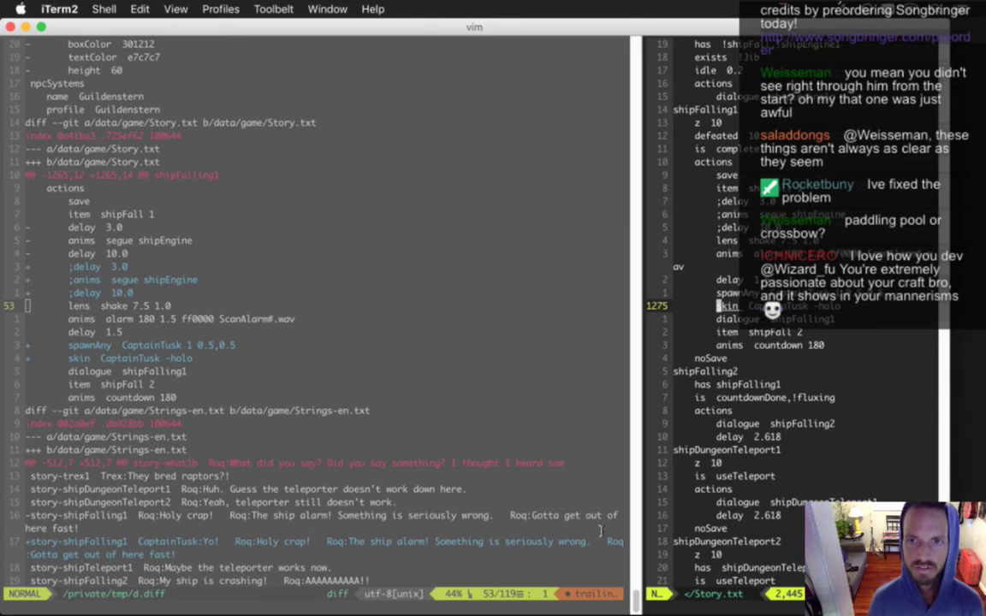
pyautogui.press('k')
pyautogui.press('k')
pyautogui.press('k')
pyautogui.press('k')
pyautogui.press('k')
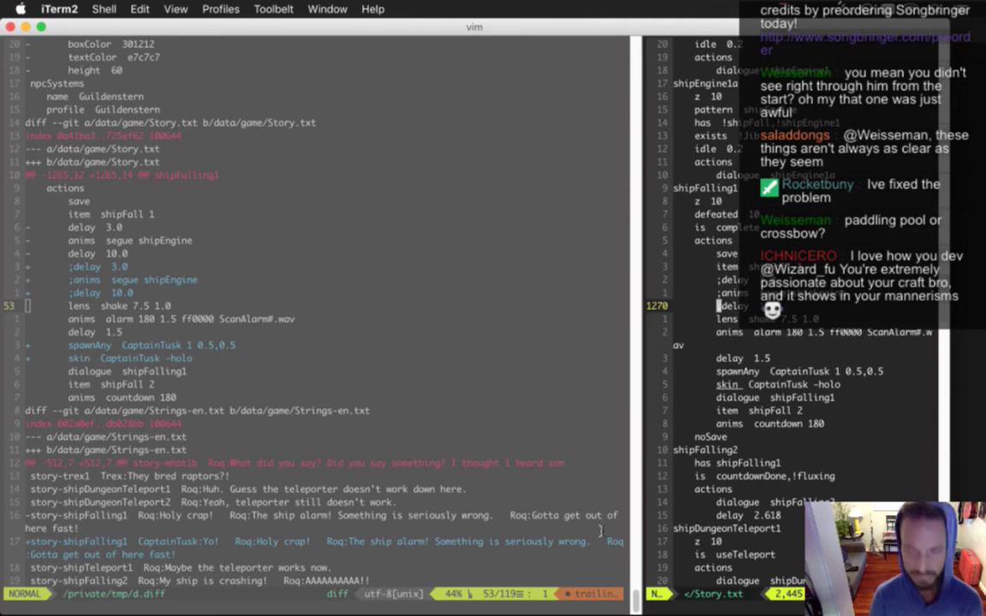
pyautogui.press('x')
pyautogui.press('k')
pyautogui.press('x')
pyautogui.press('k')
pyautogui.press('x')
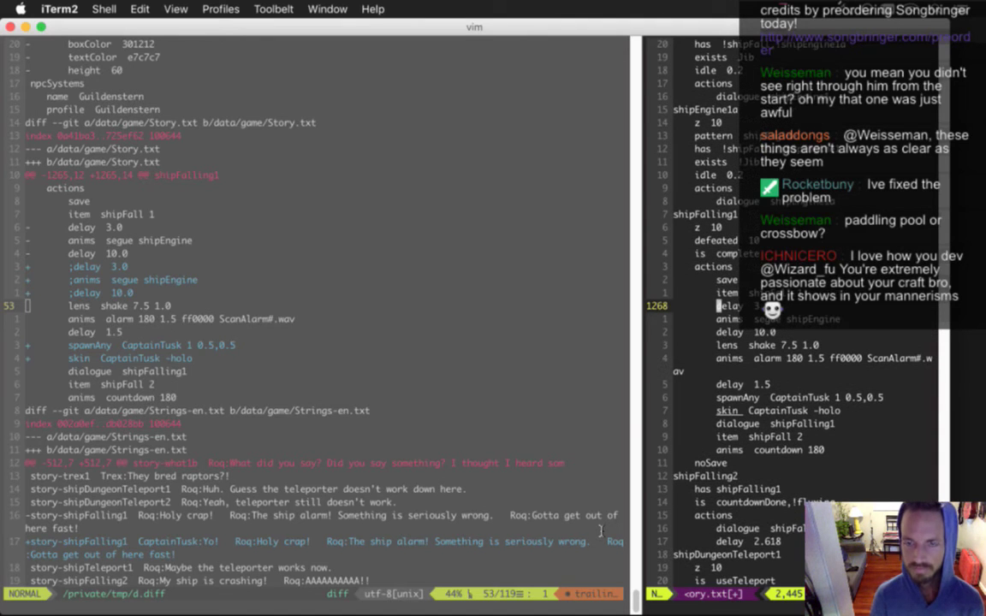
pyautogui.write(':w')
pyautogui.press('Return')
# Step: Close the old diff, generate a fresh git diff, and review the Story.txt, Strings-en.txt and AreaCreation.cpp changes
pyautogui.press('super+bracketleft')
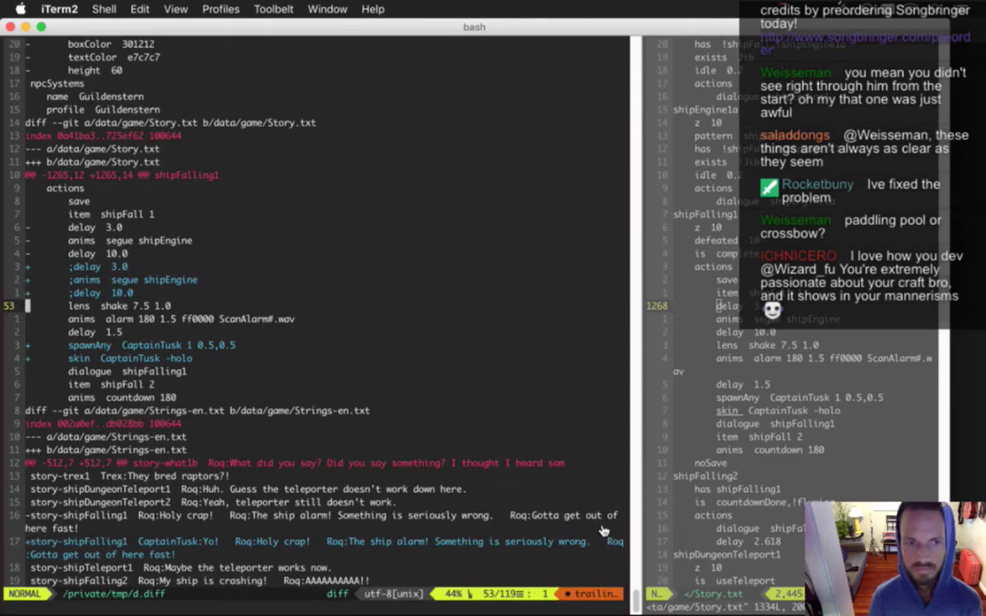
pyautogui.write(':q')
pyautogui.press('Return')
pyautogui.press('Up')
pyautogui.press('Return')
pyautogui.scroll(-13, 601, 531)
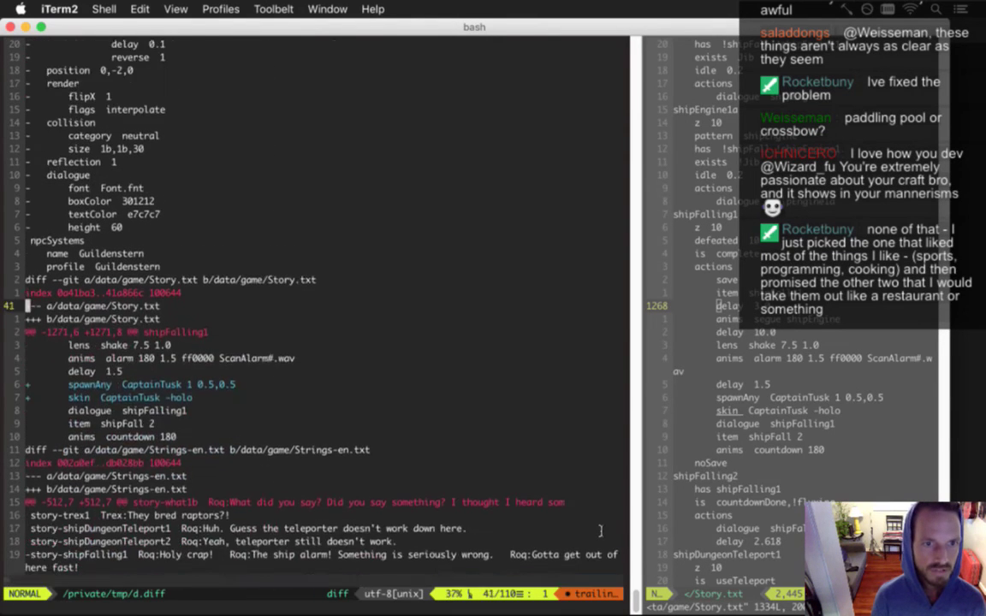
pyautogui.scroll(-3, 601, 530)
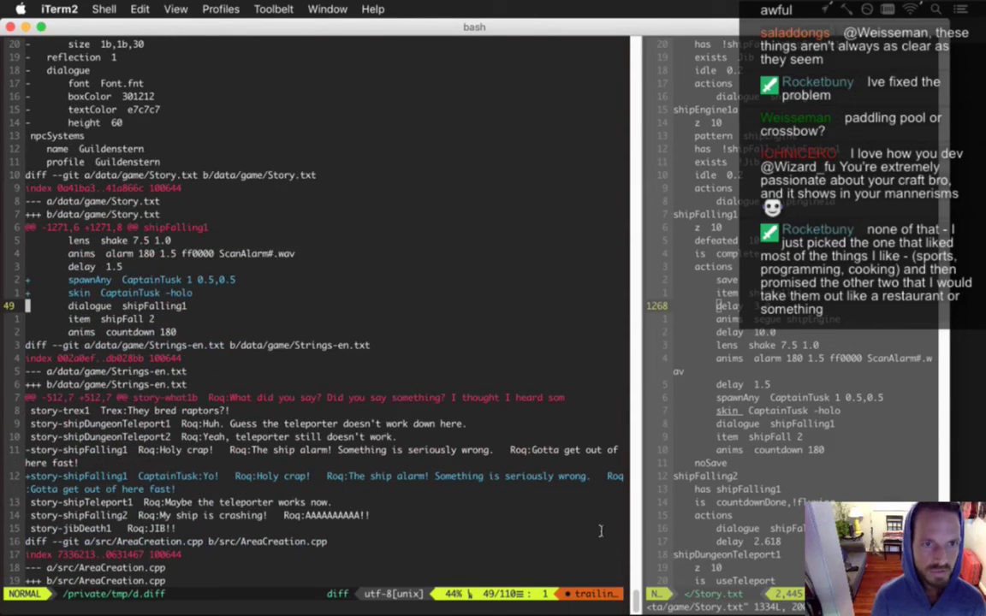
pyautogui.scroll(-3, 600, 530)
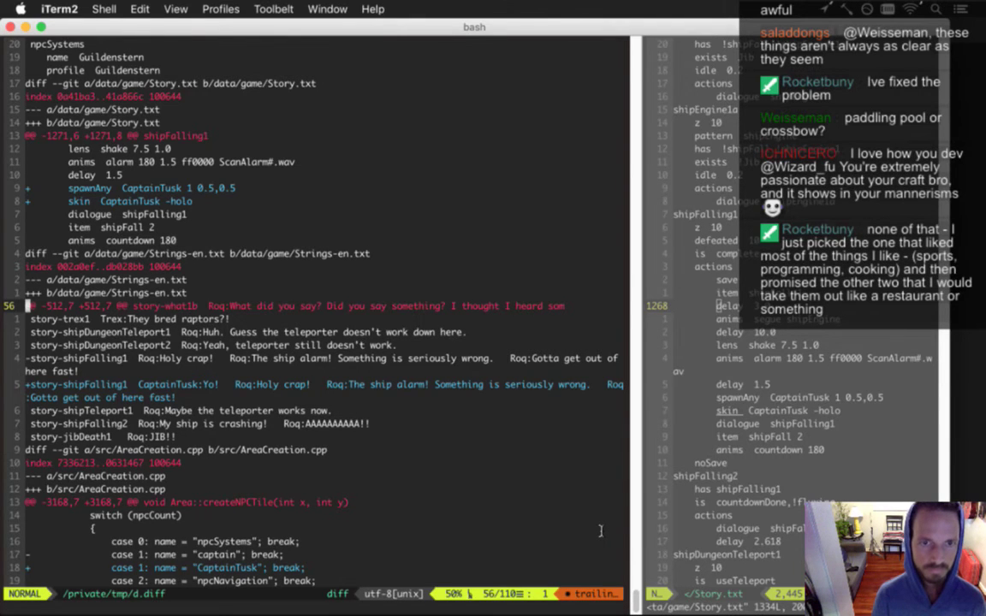
pyautogui.scroll(-3, 600, 531)
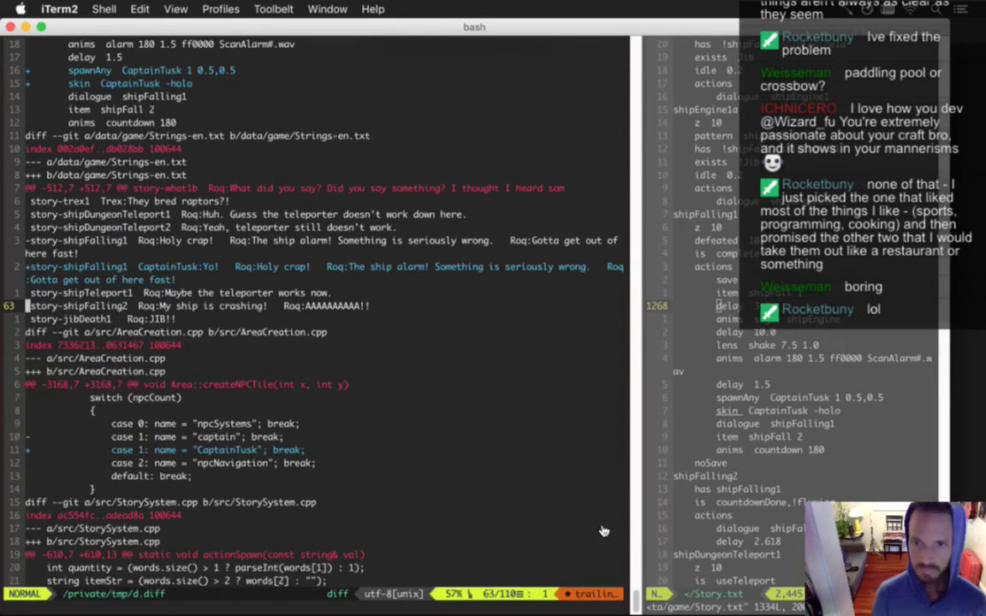
# Step: In the other pane's Story.txt, comment out shipFalling1's "spawnAny CaptainTusk 1 0.5,0.5" and "skin CaptainTusk -holo" lines with semicolons and save the file
pyautogui.press('super+bracketright')
pyautogui.press('j')
pyautogui.press('j')
pyautogui.press('j')
pyautogui.press('j')
pyautogui.press('j')
pyautogui.press('j')
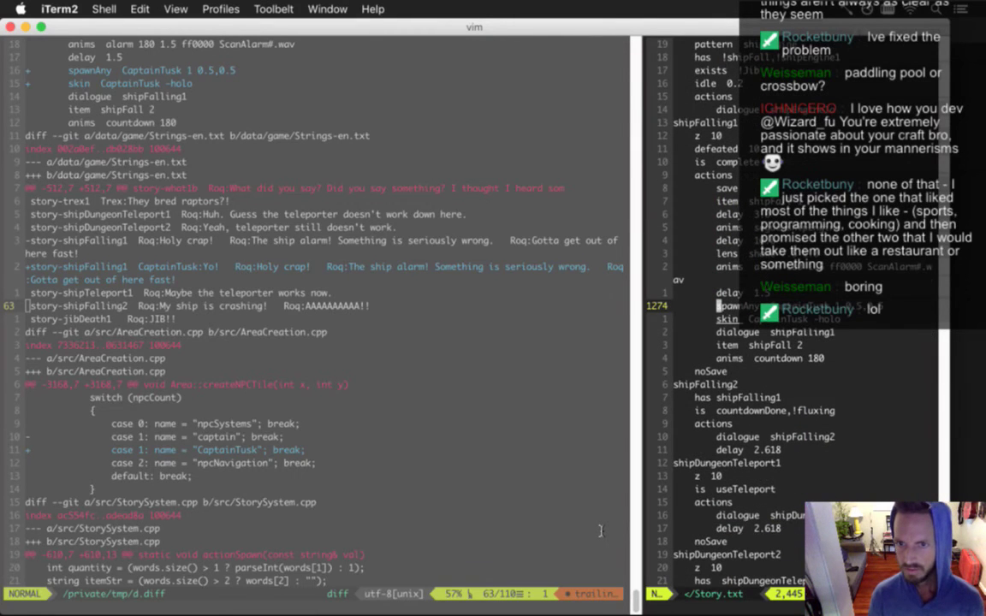
pyautogui.write('i;')
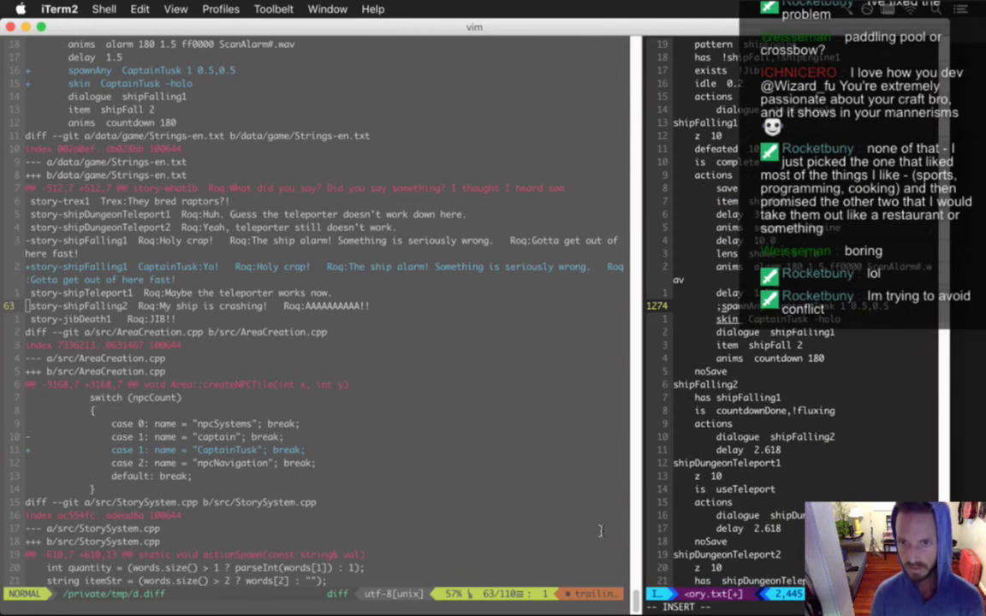
pyautogui.press('Escape')
pyautogui.press('j')
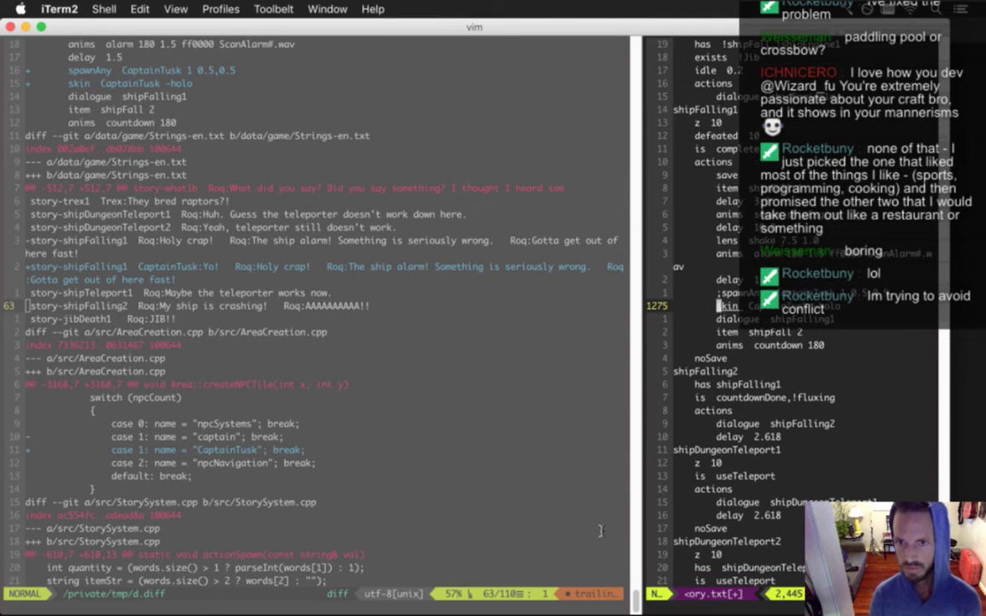
pyautogui.write('i;')
pyautogui.write(';')
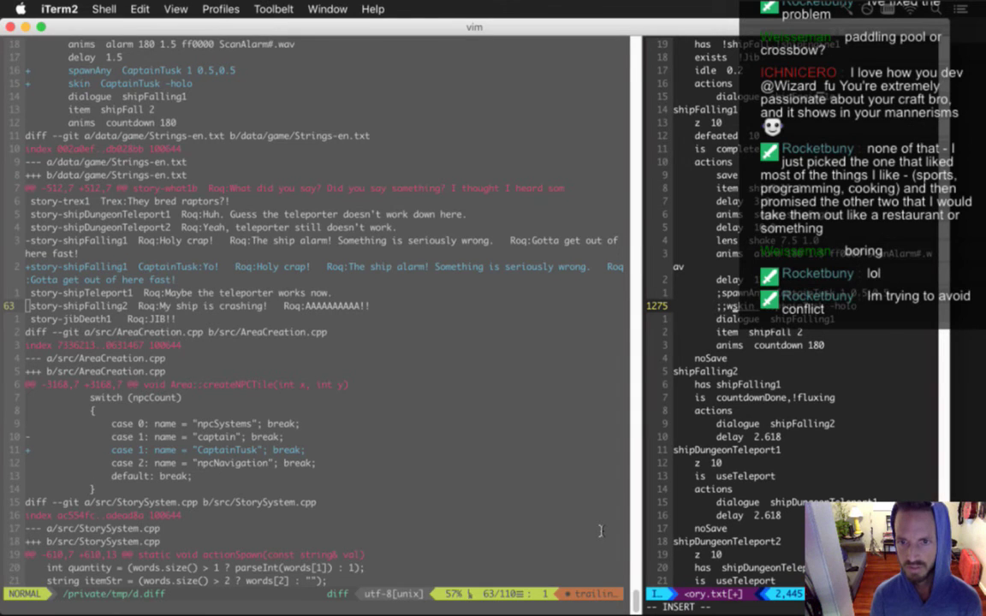
pyautogui.press('Escape')
pyautogui.write(':w')
pyautogui.press('Return')
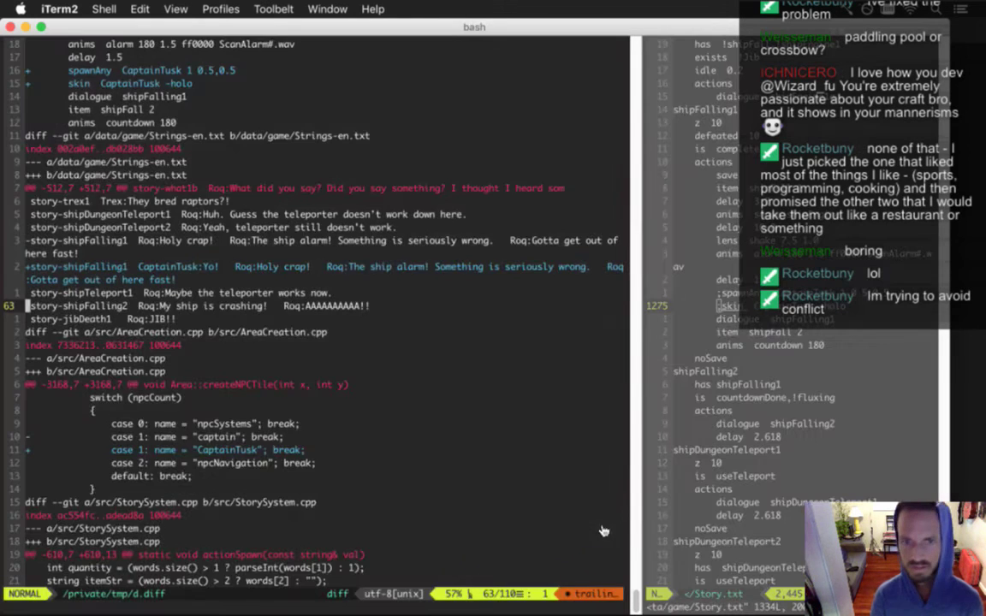
# Step: Regenerate the git diff and review the removed captain entity in Entities.txt and the shipFalling1 changes in Story.txt
pyautogui.press('j')
pyautogui.press('j')
pyautogui.press('j')
pyautogui.press('j')
pyautogui.press('j')
pyautogui.press('j')
pyautogui.press('j')
pyautogui.press('j')
pyautogui.press('j')
pyautogui.press('j')
pyautogui.press('j')
pyautogui.press('j')
pyautogui.press('j')
pyautogui.press('j')
pyautogui.press('j')
pyautogui.press('j')
pyautogui.press('j')
pyautogui.press('j')
pyautogui.press('j')
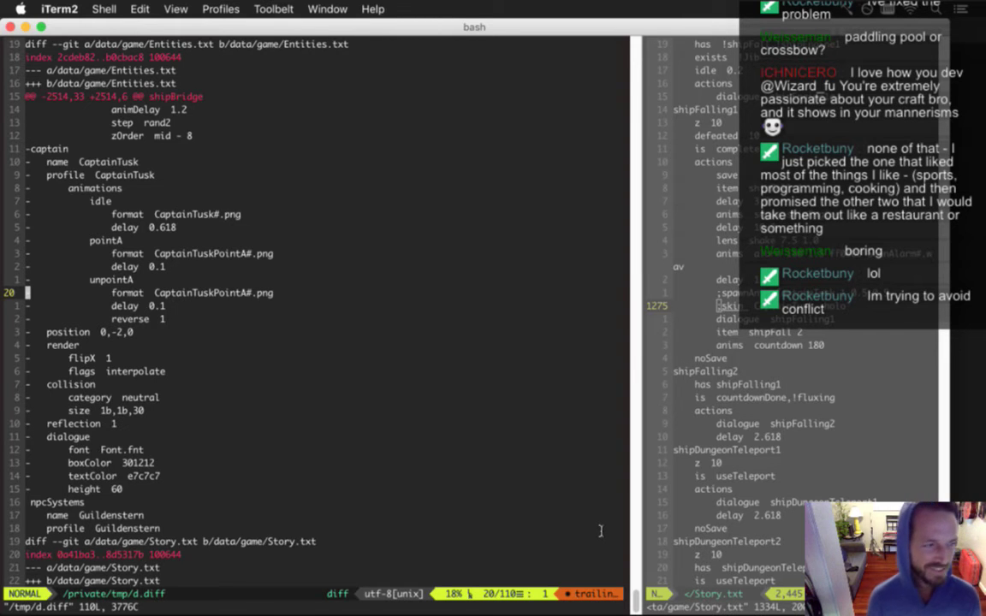
pyautogui.press('n')
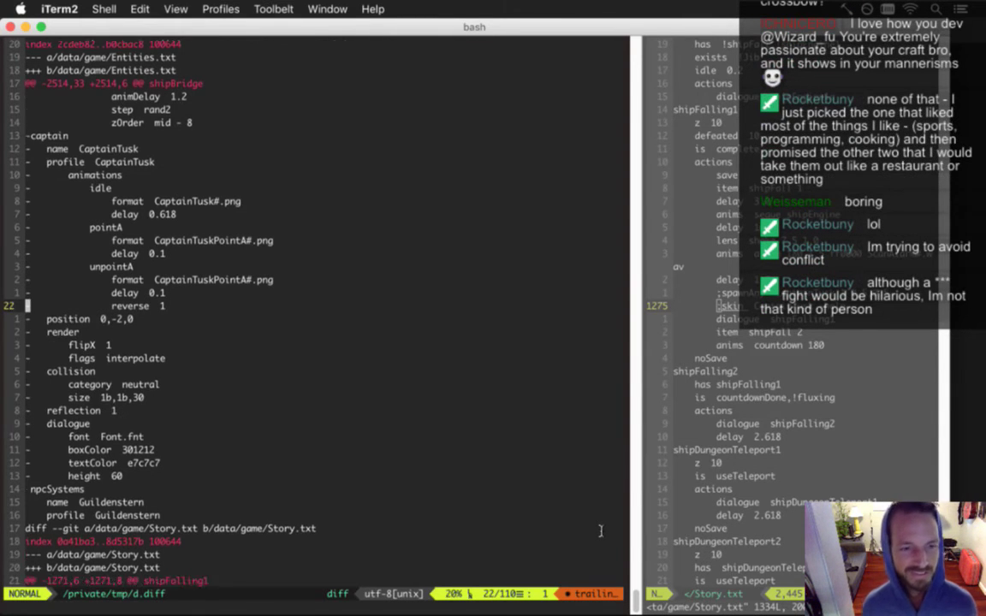
pyautogui.press('j')
pyautogui.press('j')
pyautogui.press('j')
pyautogui.press('j')
pyautogui.press('j')
pyautogui.press('j')
pyautogui.press('j')
pyautogui.press('j')
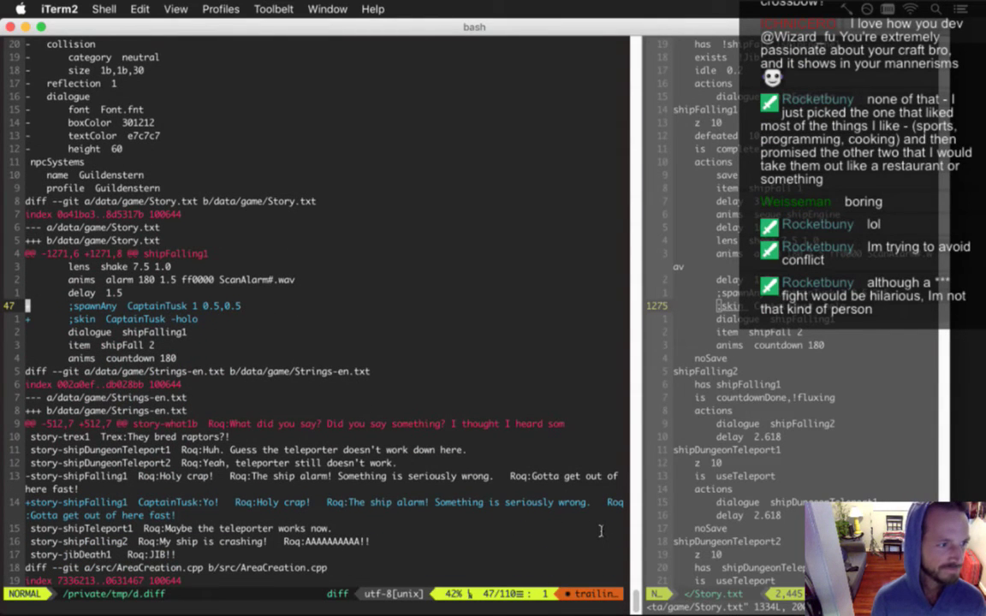
pyautogui.press('j')
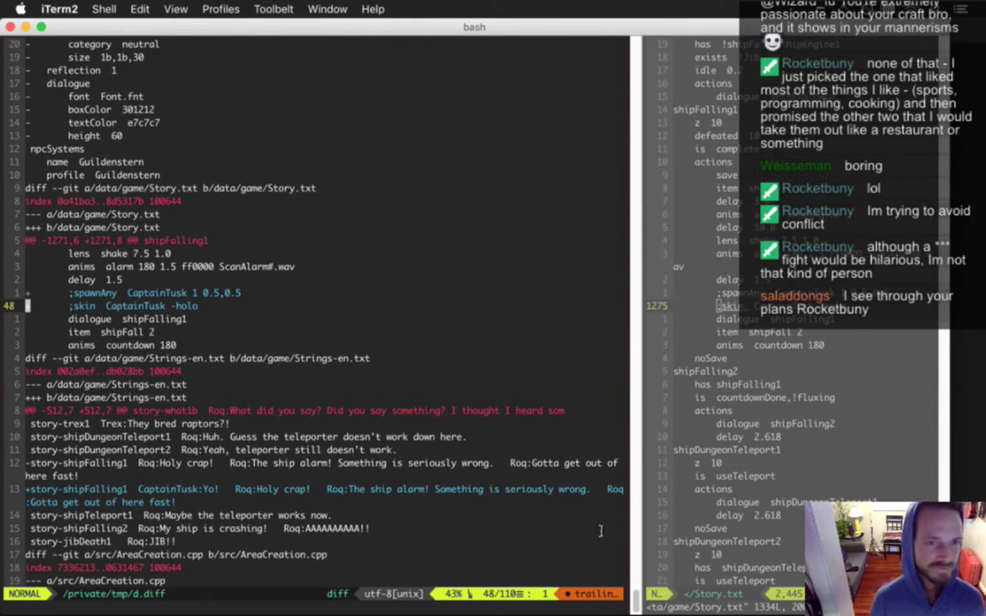
pyautogui.press('r')
pyautogui.press('+')
pyautogui.press('j')
pyautogui.press('j')
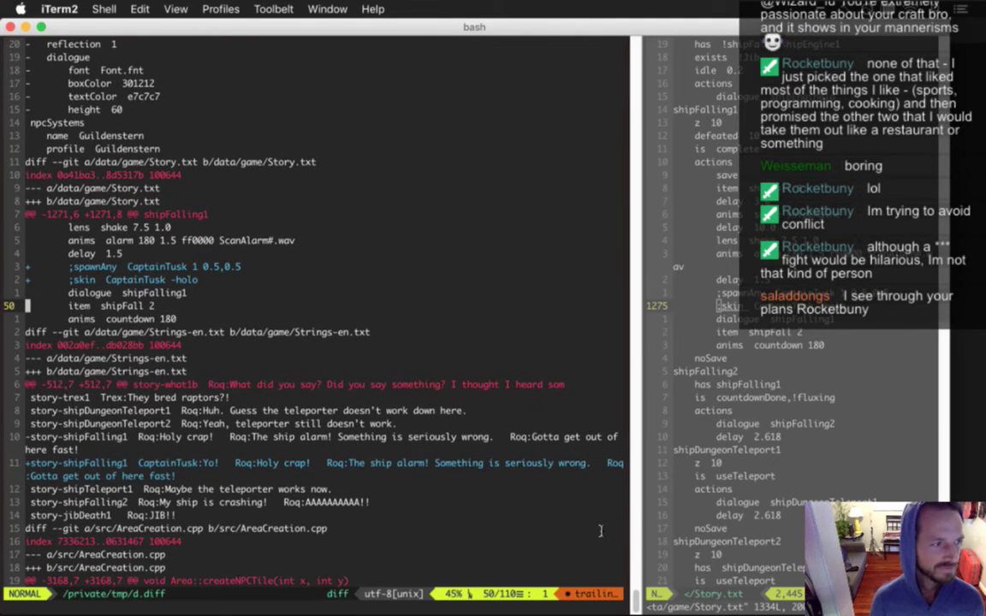
# Step: Review the diff's Strings-en.txt dialogue change and the NPC name change in AreaCreation.cpp
pyautogui.press('j')
pyautogui.press('j')
pyautogui.press('j')
pyautogui.press('j')
pyautogui.press('j')
pyautogui.press('j')
pyautogui.press('j')
pyautogui.press('j')
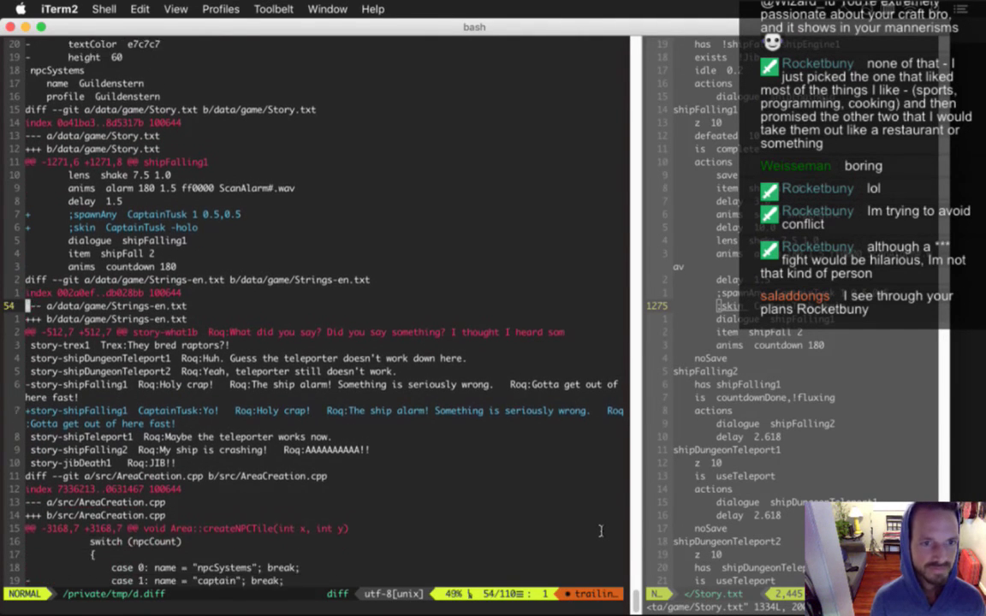
pyautogui.press('j')
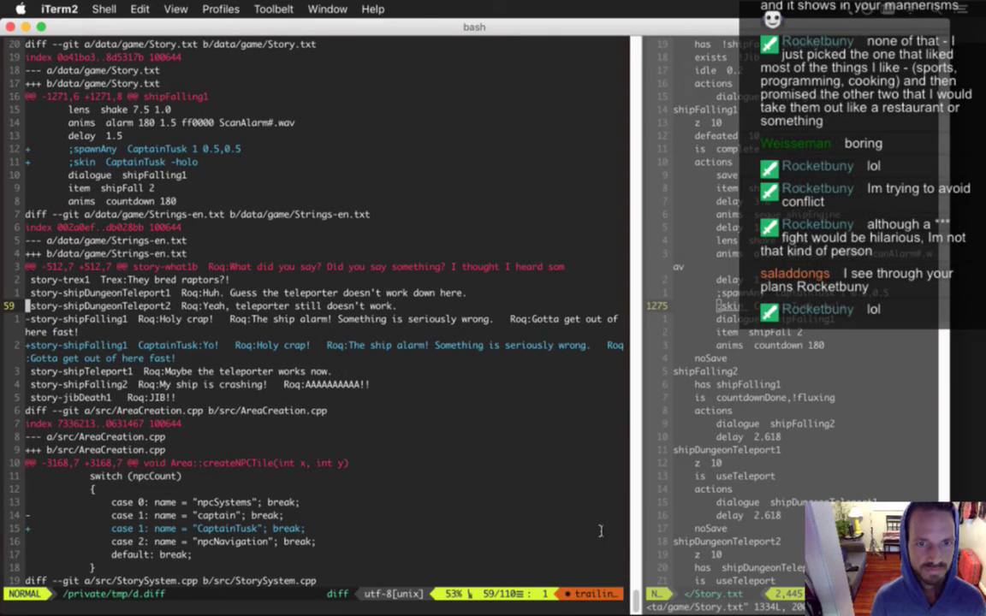
pyautogui.press('j')
pyautogui.press('j')
pyautogui.press('j')
pyautogui.press('j')
pyautogui.press('j')
pyautogui.press('j')
pyautogui.press('j')
pyautogui.press('j')
pyautogui.press('j')
pyautogui.press('j')
pyautogui.press('j')
pyautogui.press('j')
pyautogui.press('j')
pyautogui.press('j')
pyautogui.press('j')
pyautogui.press('j')
pyautogui.press('j')
pyautogui.press('j')
pyautogui.press('j')
pyautogui.press('j')
pyautogui.press('j')
pyautogui.press('j')
pyautogui.press('j')
pyautogui.press('j')
pyautogui.press('j')
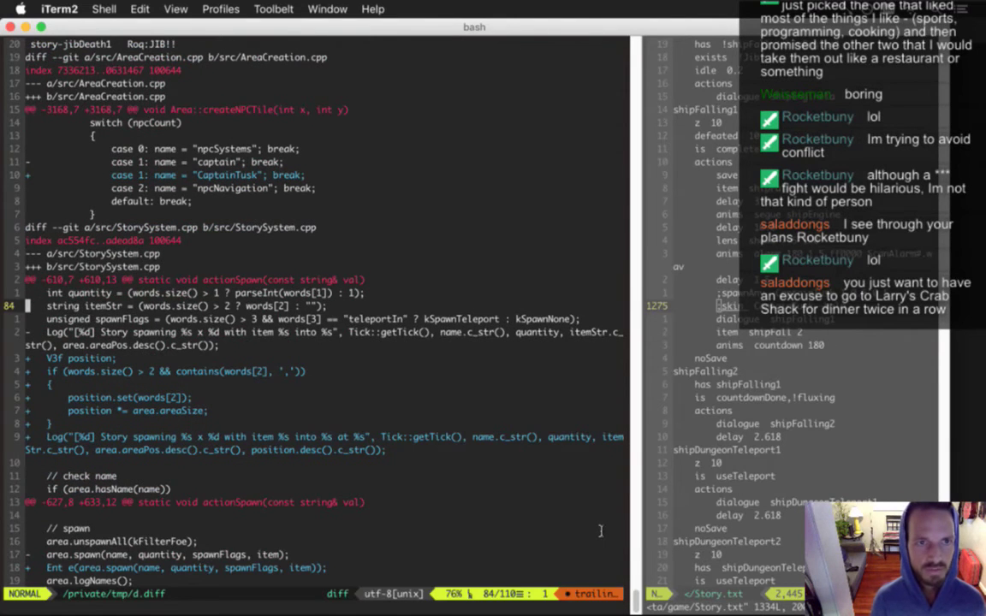
# Step: Examine the StorySystem.cpp changes to actionSpawn, covering the position parsing, logging and spawn placement code
pyautogui.press('j')
pyautogui.press('j')
pyautogui.press('j')
pyautogui.press('j')
pyautogui.press('j')
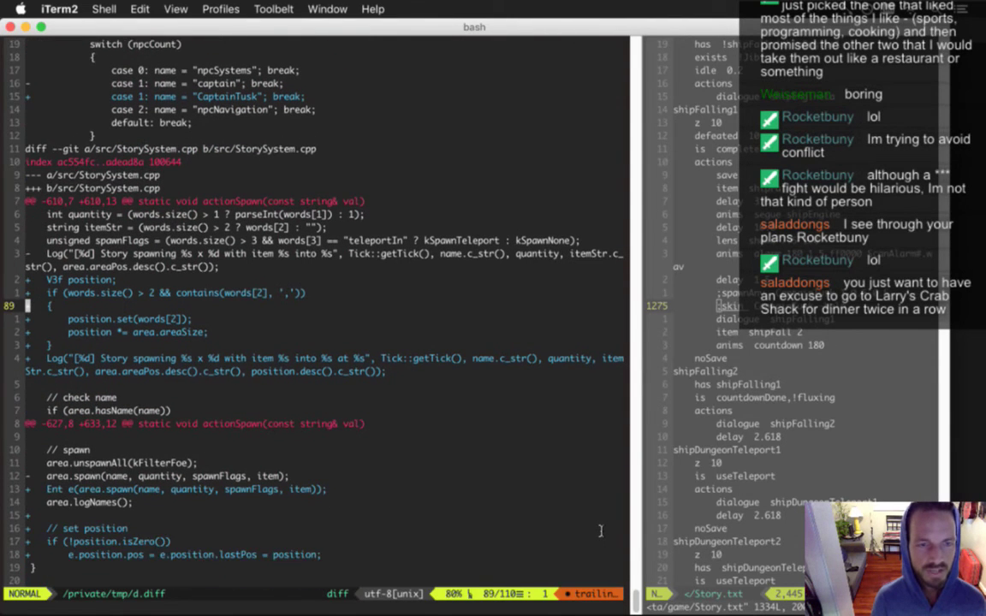
pyautogui.press('j')
pyautogui.press('j')
pyautogui.press('j')
pyautogui.press('j')
pyautogui.press('j')
pyautogui.press('j')
pyautogui.press('j')
pyautogui.press('j')
pyautogui.press('j')
pyautogui.press('j')
pyautogui.press('j')
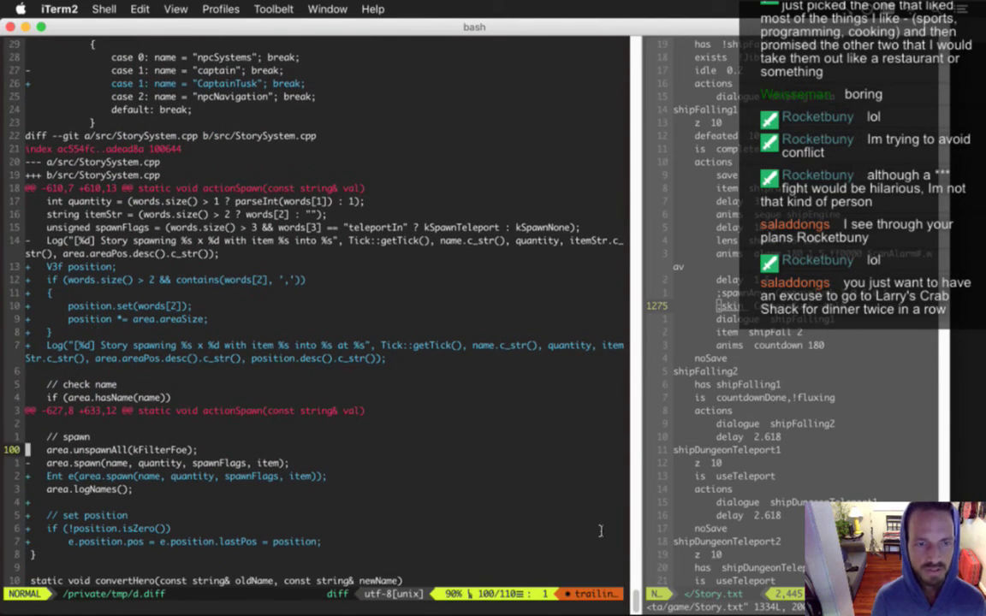
pyautogui.press('j')
pyautogui.press('j')
pyautogui.press('j')
pyautogui.press('j')
pyautogui.press('j')
pyautogui.press('j')
pyautogui.press('j')
pyautogui.press('j')
pyautogui.press('j')
pyautogui.press('j')
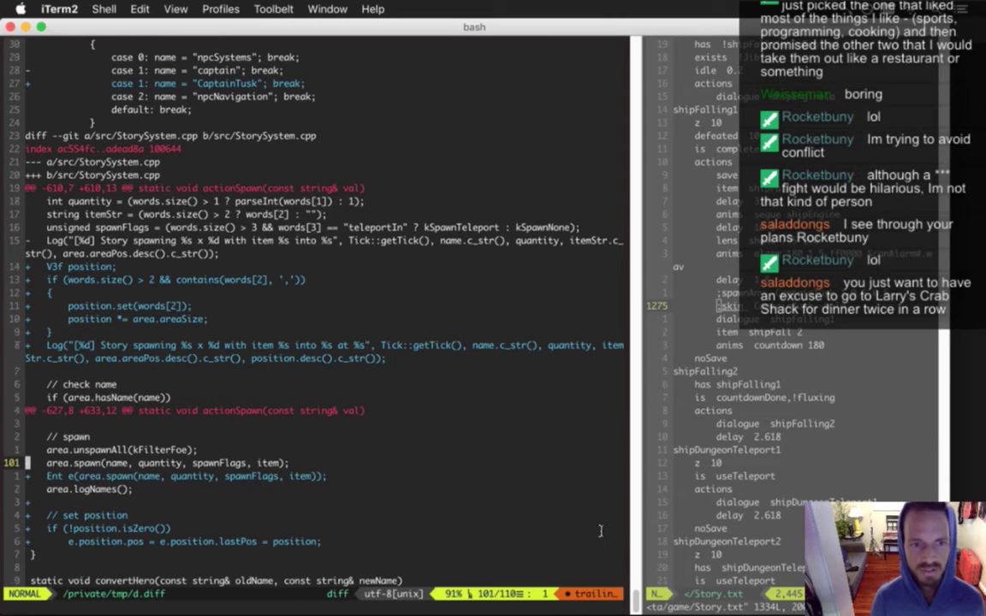
# Step: Return to the shell, stage all changes with "git addall" and list the git status
pyautogui.press('Return')
pyautogui.write('git addall')
pyautogui.press('Return')
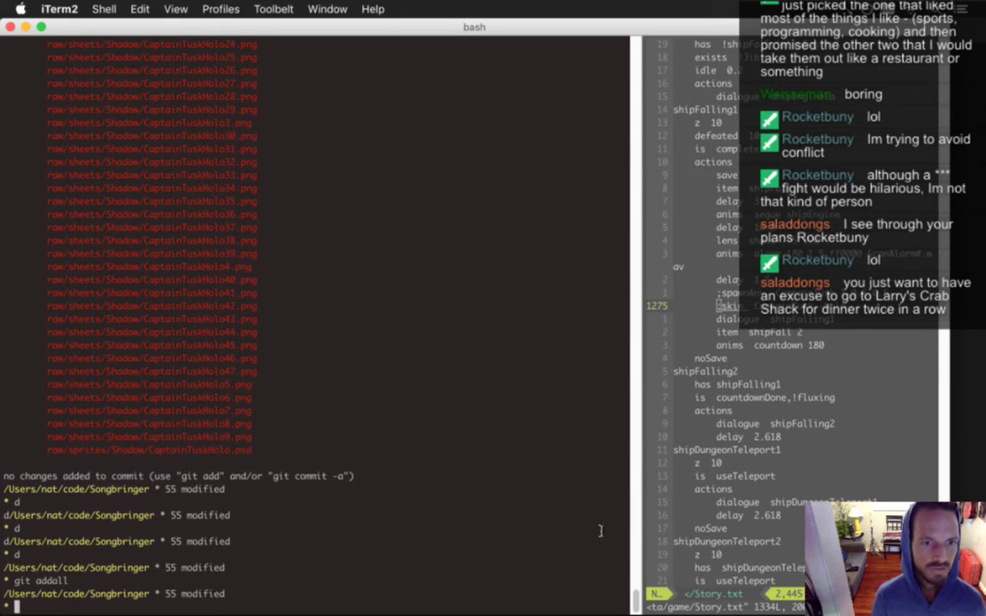
pyautogui.write('s')
pyautogui.press('Return')
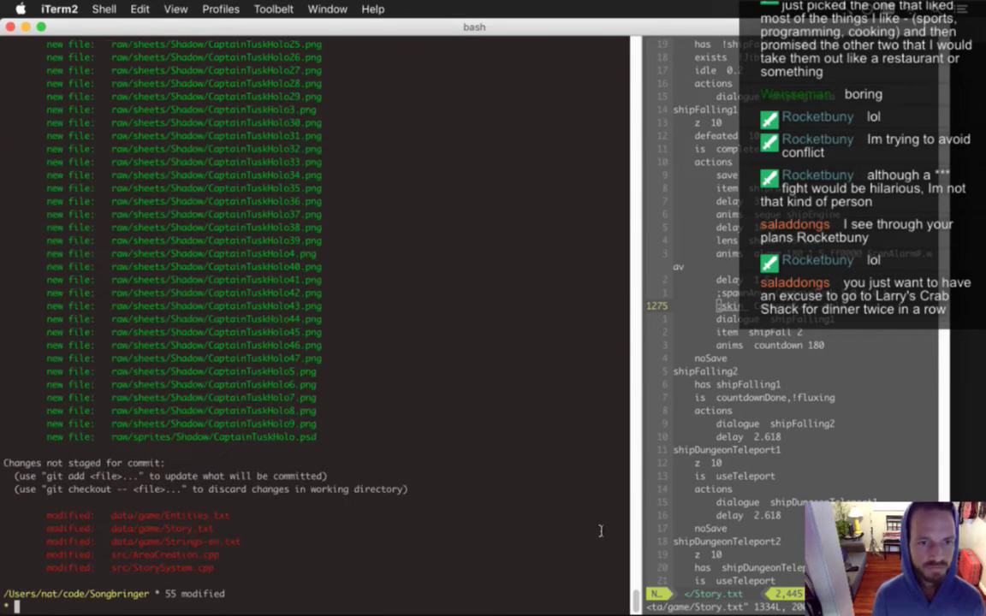
# Step: Commit the changes with the message "captain tusk holo started"
pyautogui.write('gc')
pyautogui.press('Return')
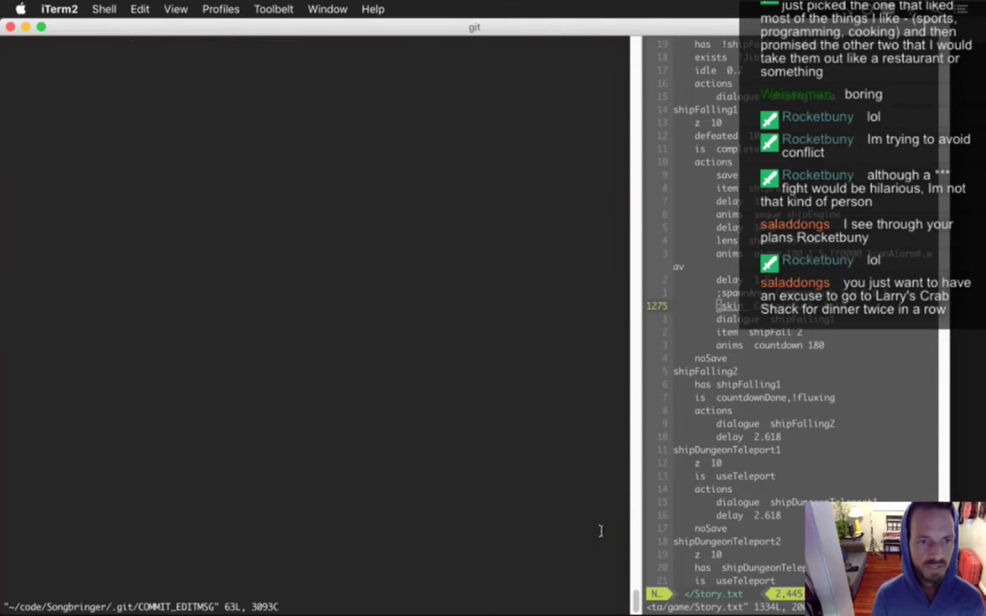
pyautogui.write('captain')
pyautogui.press('BackSpace')
pyautogui.press('BackSpace')
pyautogui.press('BackSpace')
pyautogui.press('BackSpace')
pyautogui.press('BackSpace')
pyautogui.press('BackSpace')
pyautogui.write('ptain tusk ho')
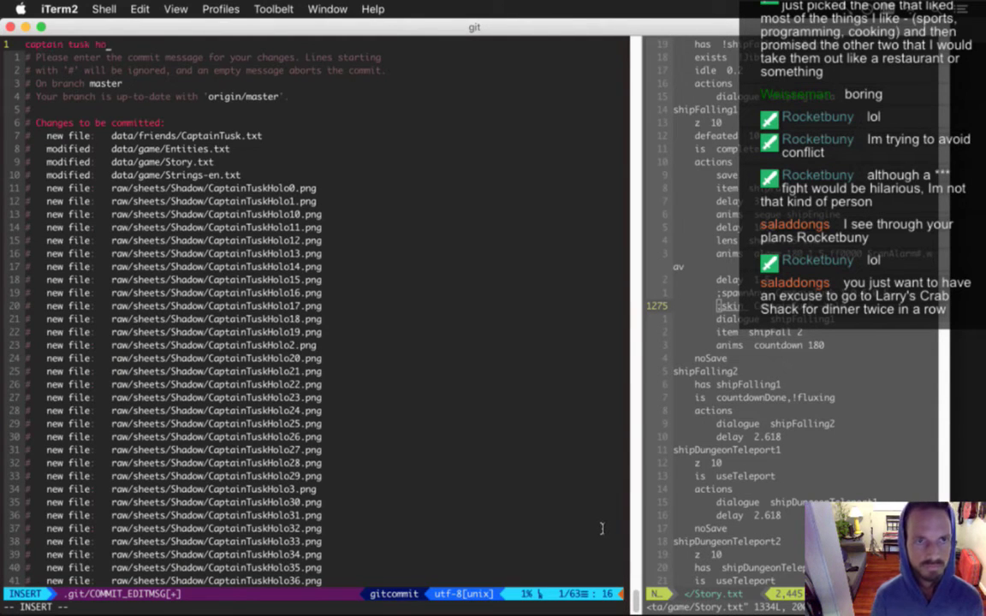
pyautogui.write('lo started')
pyautogui.press('Escape')
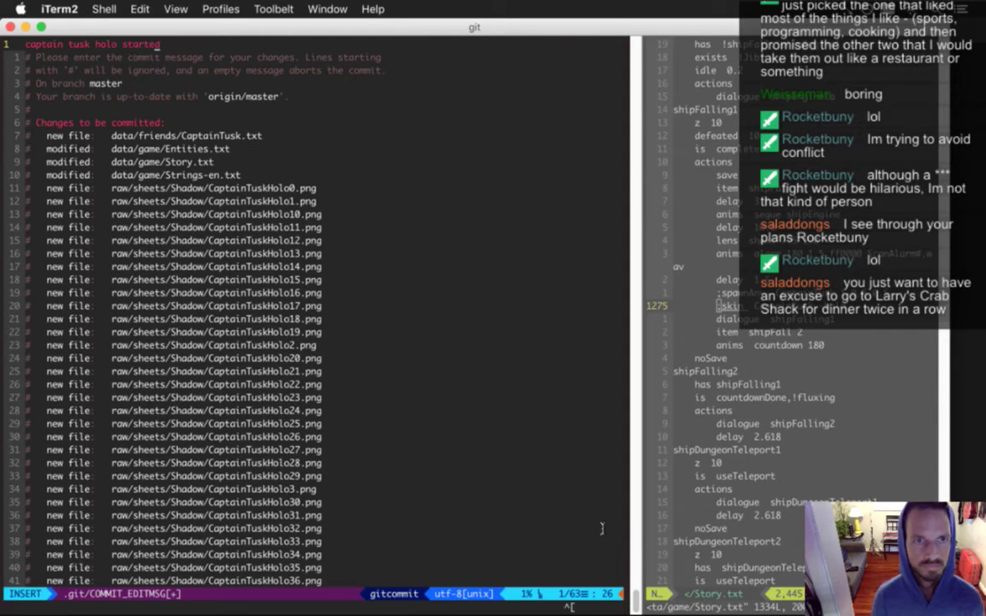
pyautogui.write(':w')
pyautogui.press('Return')
pyautogui.write(':q')
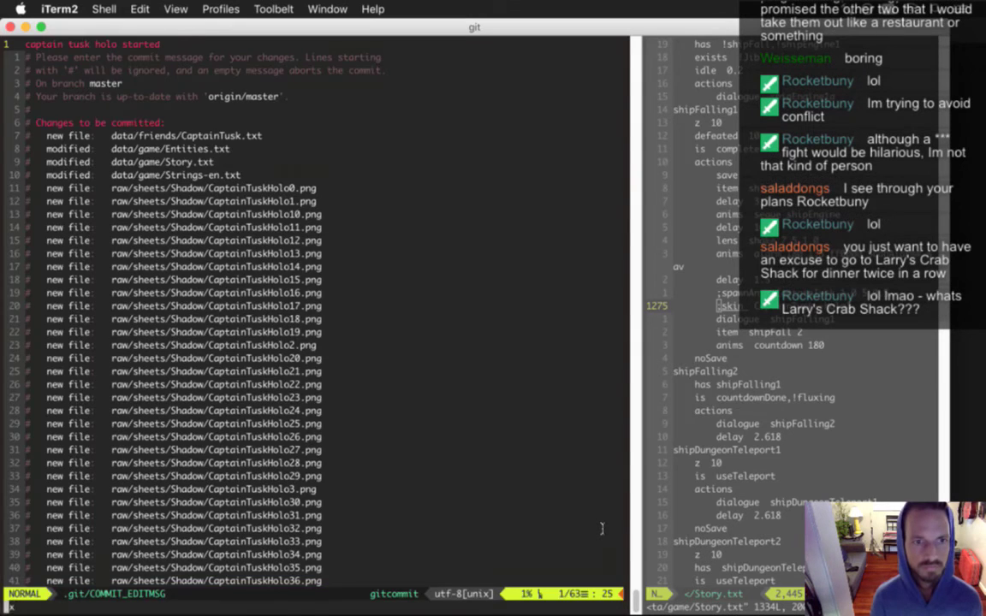
pyautogui.press('Return')
# Step: Push the commit with the gp alias and bring the suspended CaptainTusk.txt editor back to the foreground
pyautogui.write('gp')
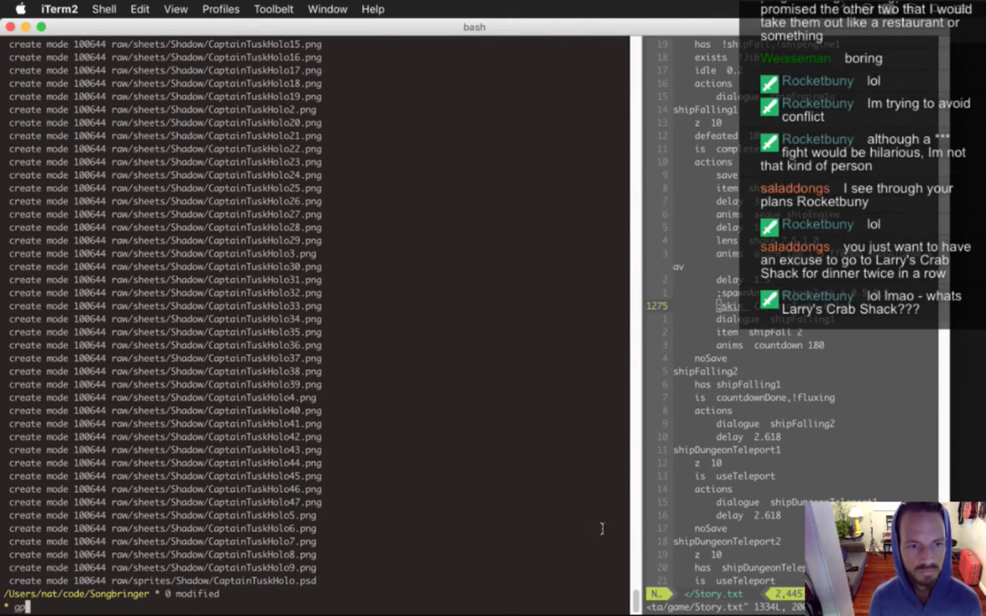
pyautogui.press('Return')
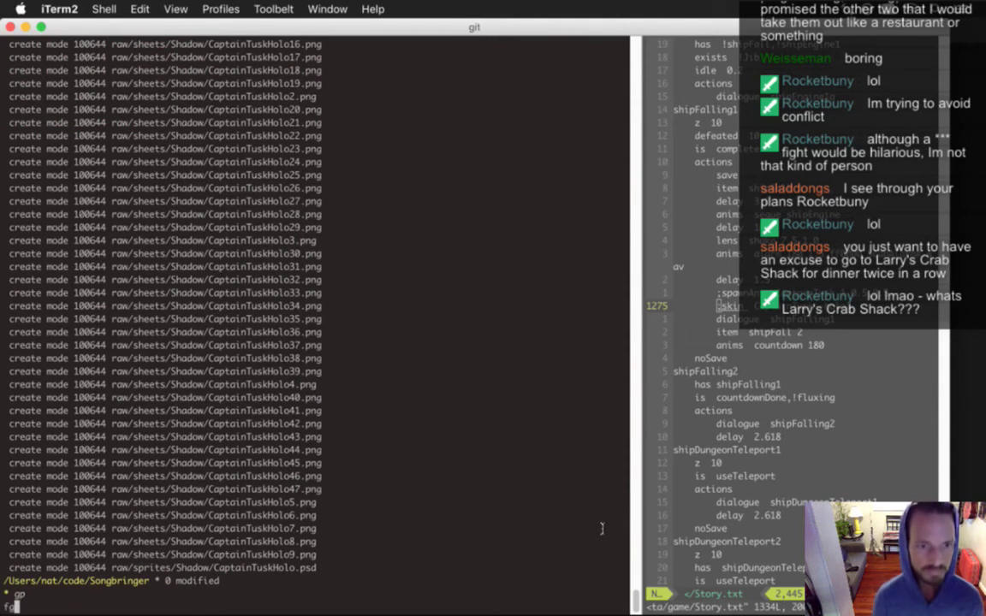
pyautogui.write('fg')
pyautogui.press('Return')
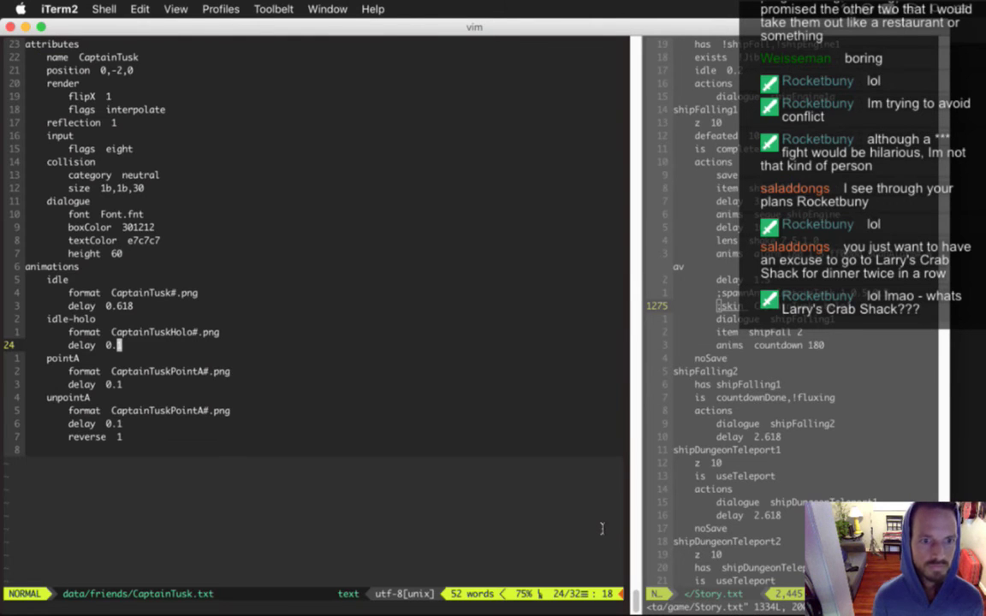
# Step: Below idle-holo in CaptainTusk.txt, add a holoStart animation with format CaptainTuskHoloStart#.png and delay 0.1
pyautogui.press('k')
pyautogui.press('k')
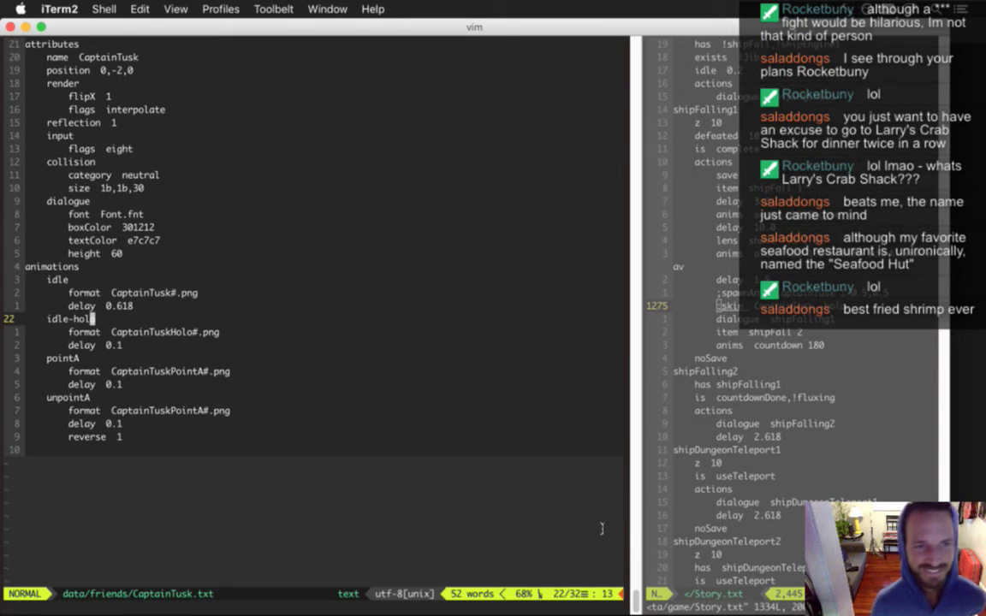
pyautogui.press('j')
pyautogui.press('j')
pyautogui.press('$')
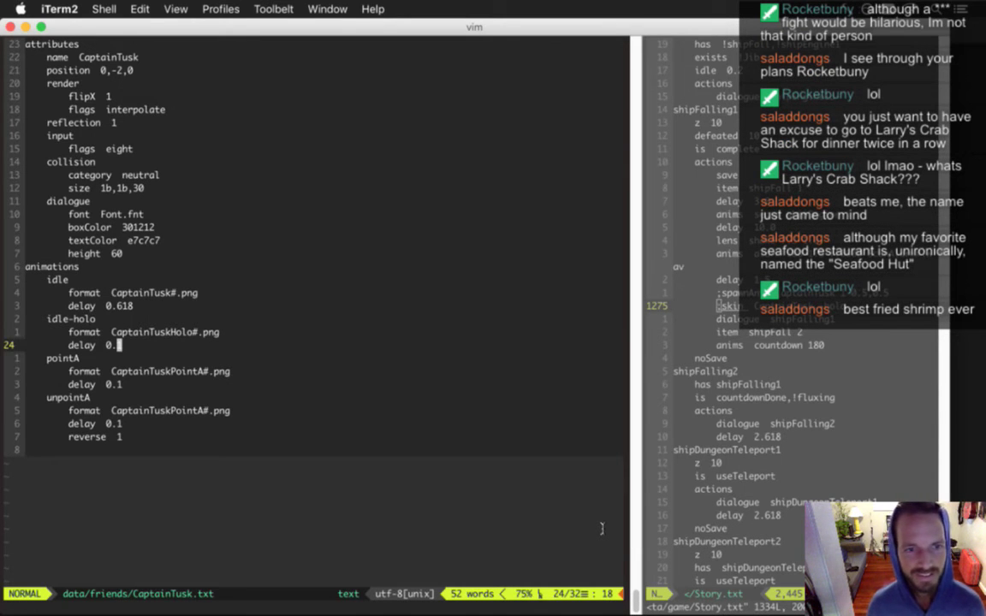
pyautogui.press('a')
pyautogui.press('Return')
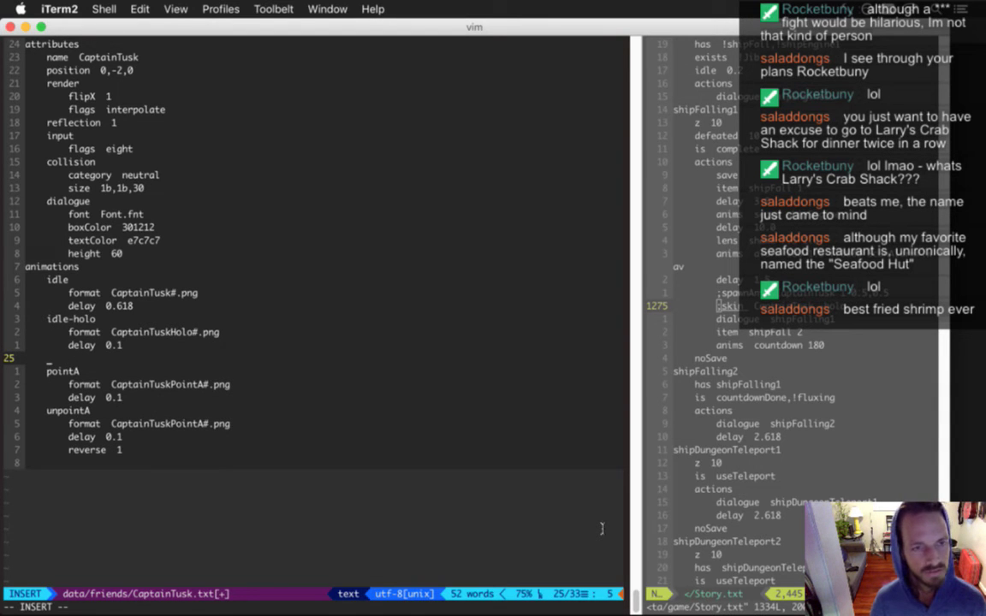
pyautogui.write('holo')
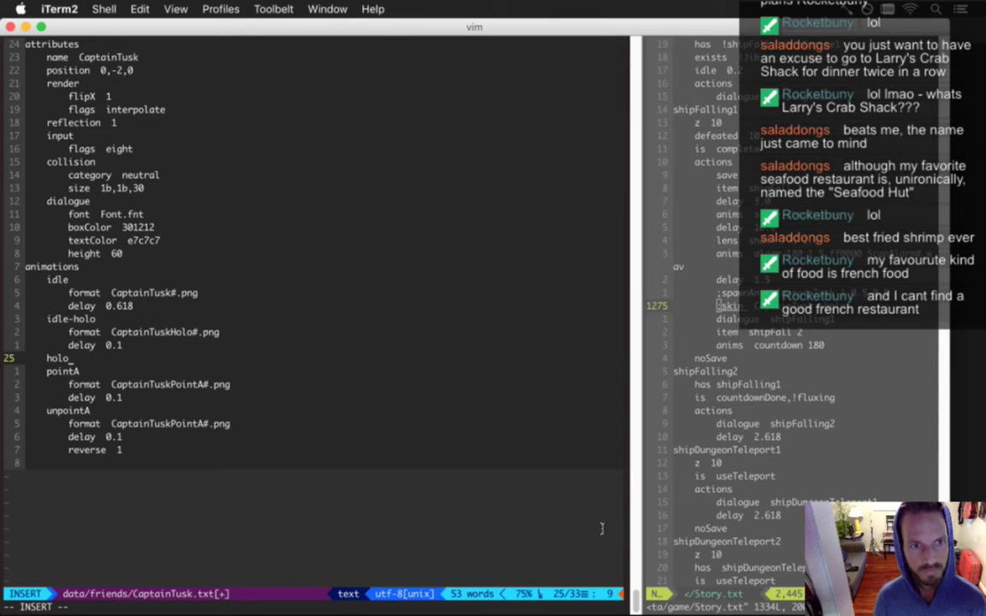
pyautogui.write('Start')
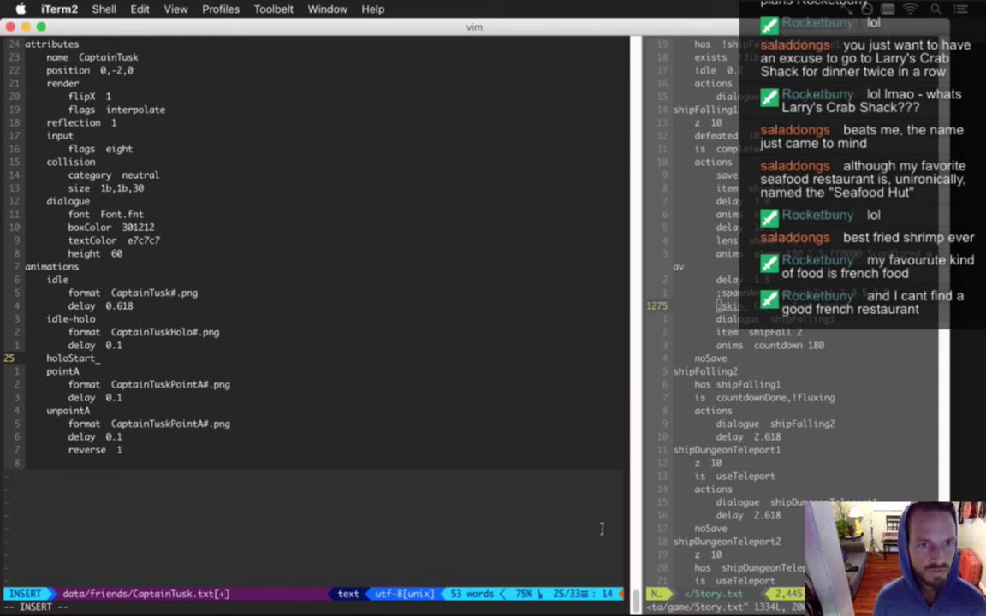
pyautogui.press('Return')
pyautogui.write('format  Ca')
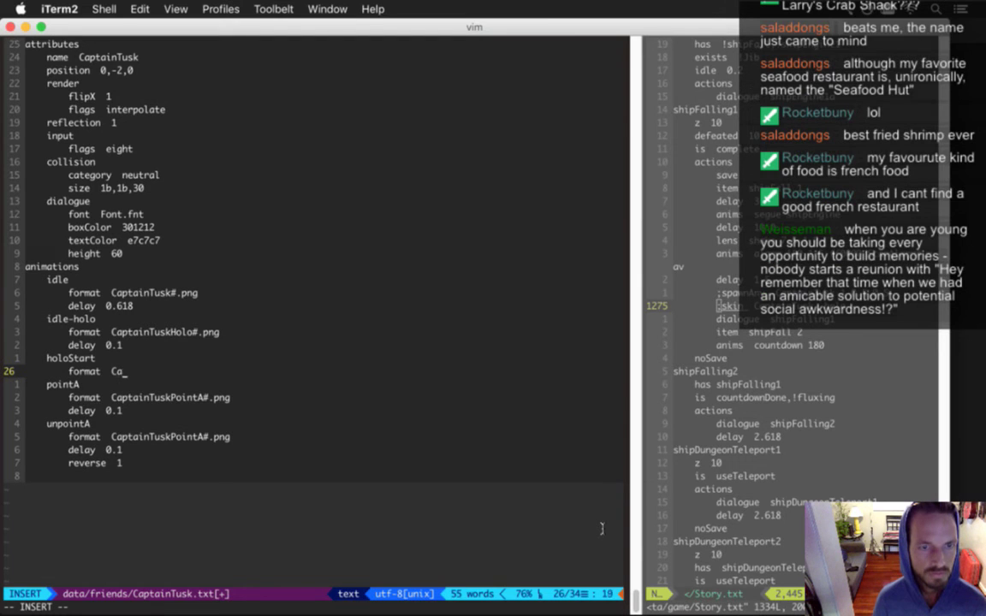
pyautogui.write('ptainTuskHo')
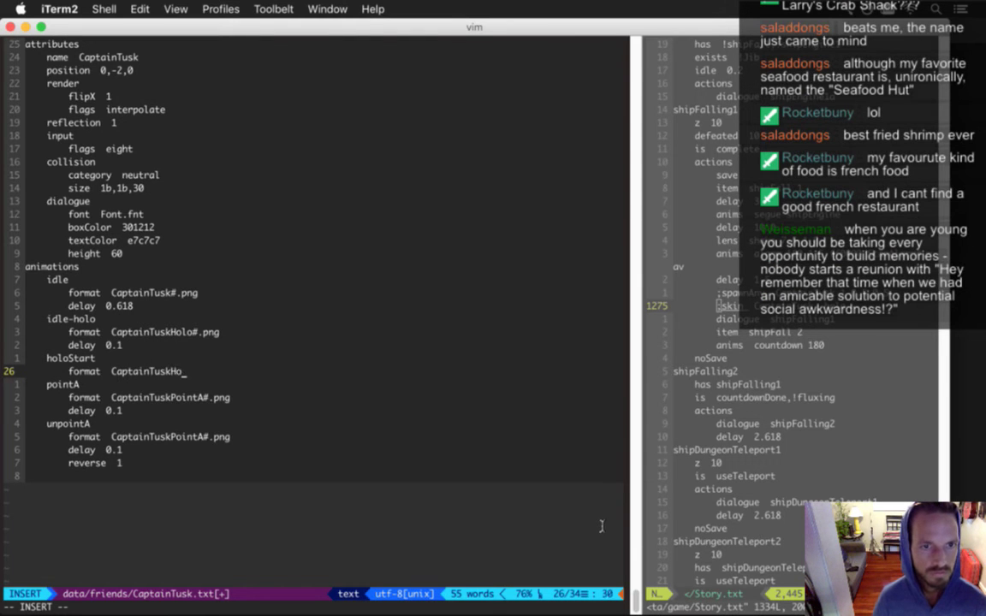
pyautogui.write('loStart#.png')
pyautogui.press('Return')
pyautogui.write('delay  0.1')
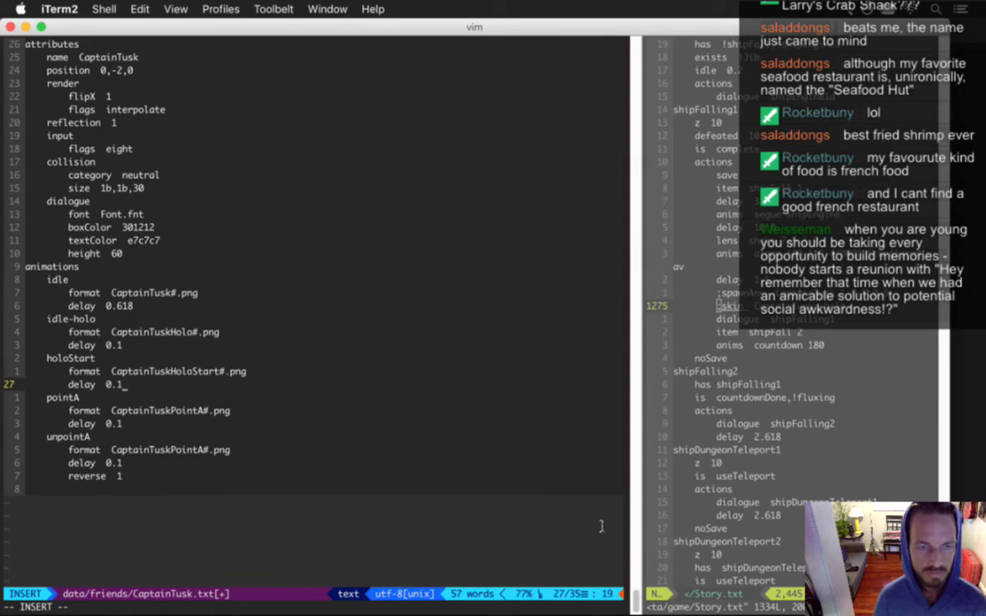
pyautogui.press('Escape')
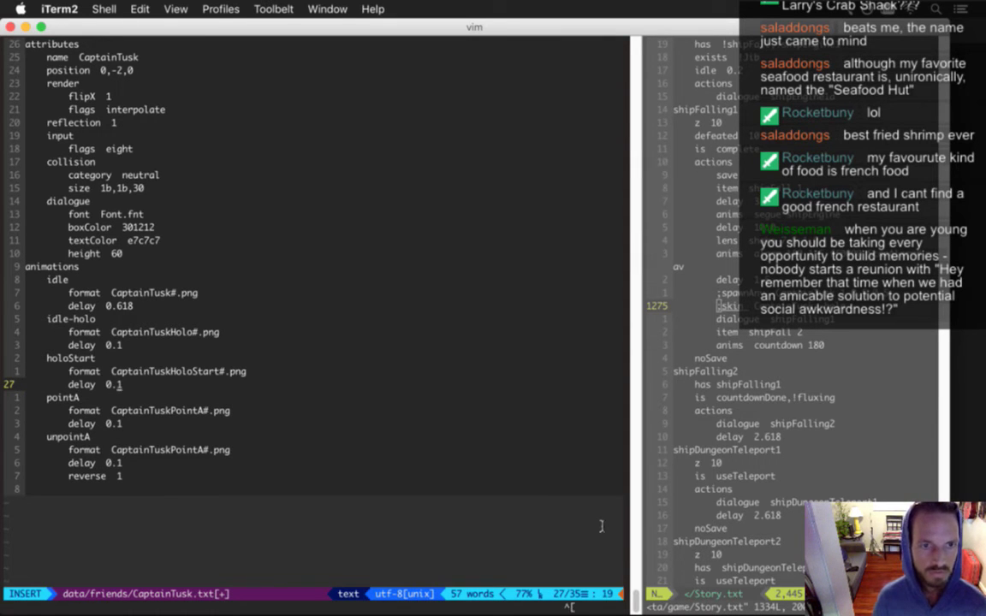
pyautogui.press('k')
pyautogui.press('k')
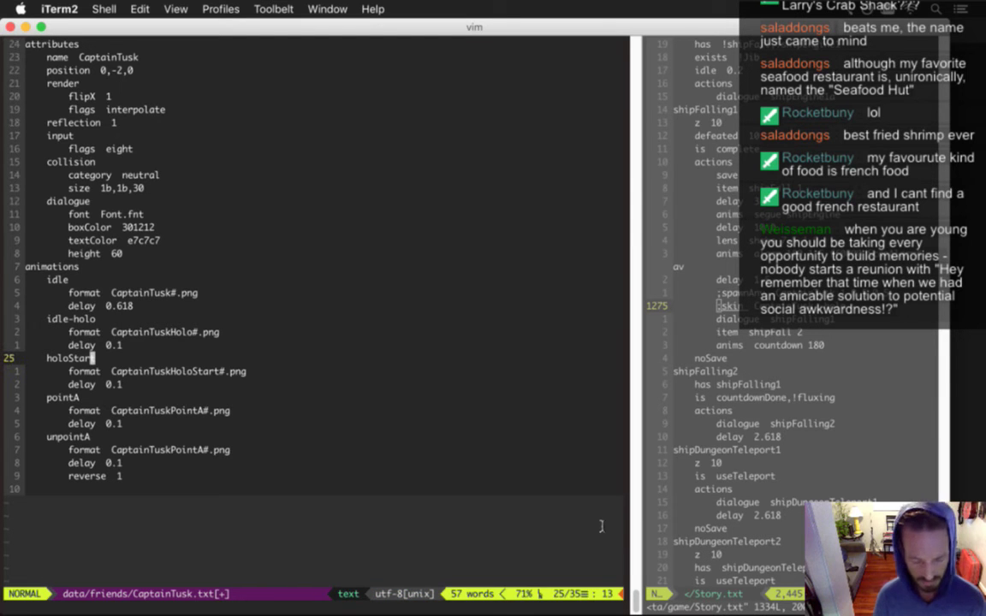
# Step: Duplicate the three-line holoStart animation block in CaptainTusk.txt directly below itself
pyautogui.hotkey('shift', 'v')
pyautogui.press('j')
pyautogui.press('j')
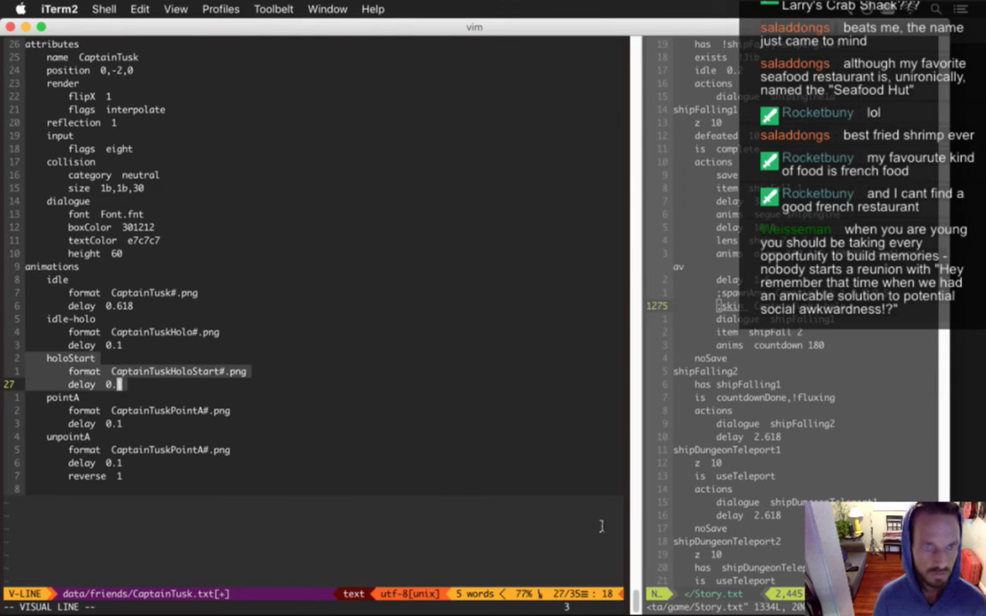
pyautogui.press('d')
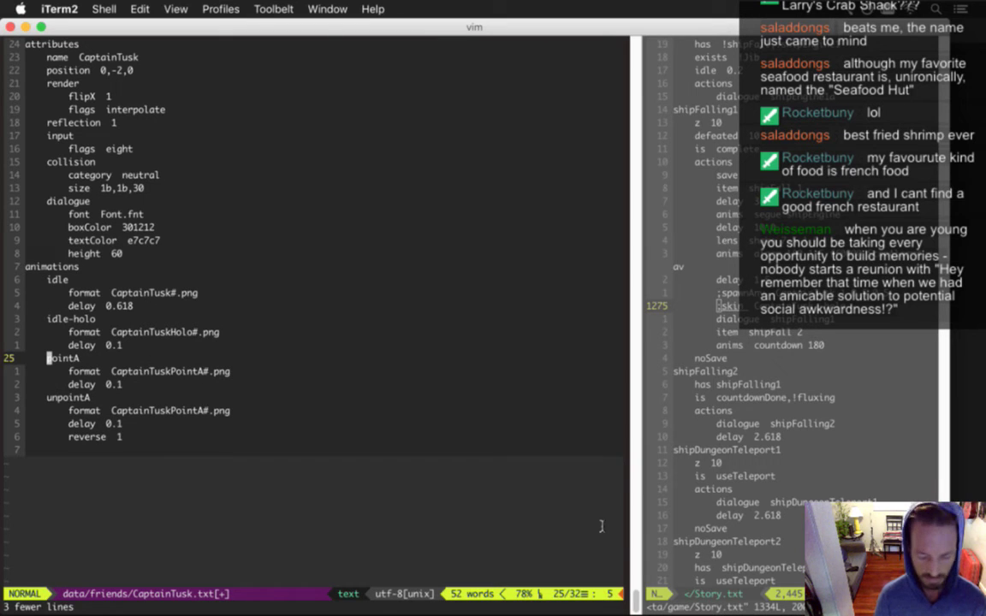
pyautogui.press('P')
pyautogui.press('P')
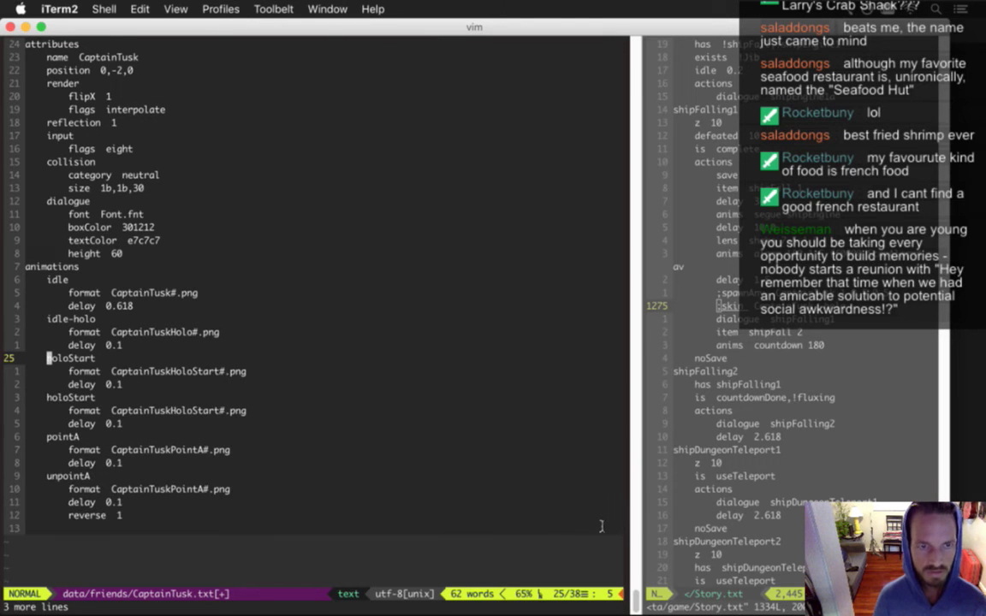
# Step: Rename the second holoStart block to holoEnd and move to its format line
pyautogui.press('j')
pyautogui.press('j')
pyautogui.press('j')
pyautogui.press('l')
pyautogui.press('l')
pyautogui.press('l')
pyautogui.press('l')
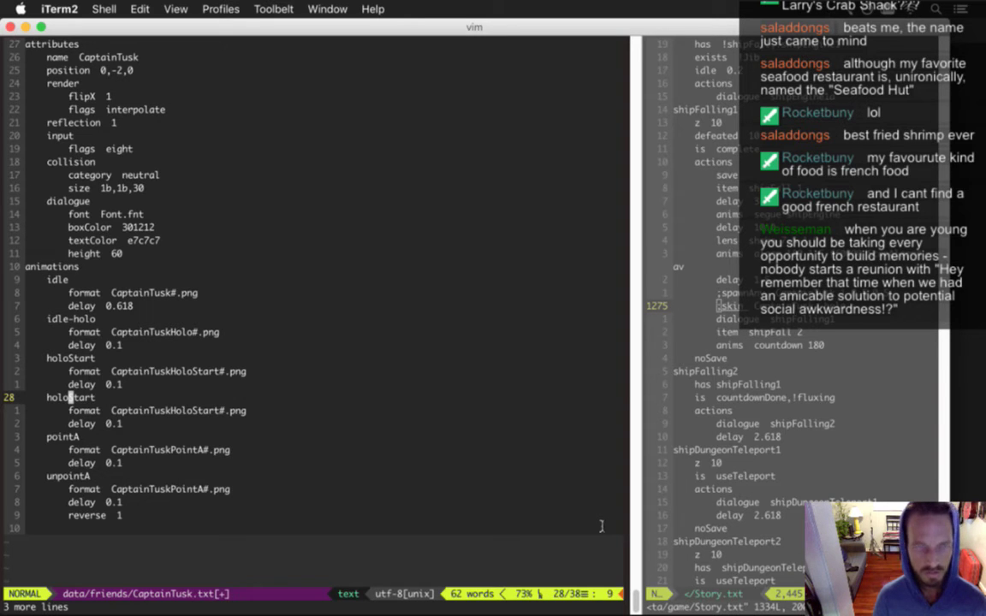
pyautogui.write('C')
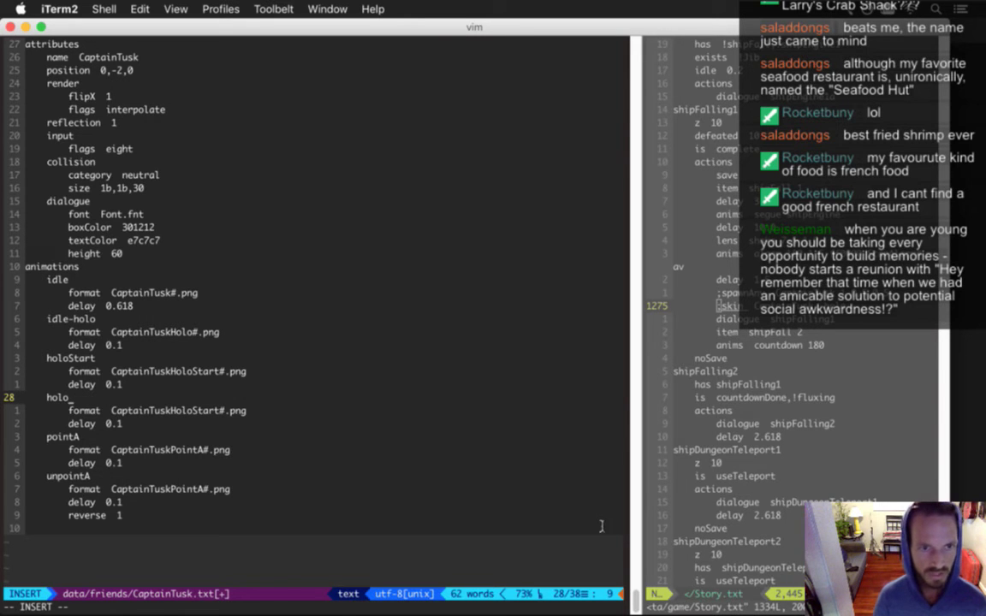
pyautogui.write('end')
pyautogui.press('BackSpace')
pyautogui.press('BackSpace')
pyautogui.press('BackSpace')
pyautogui.write('End')
pyautogui.press('Escape')
pyautogui.press('j')
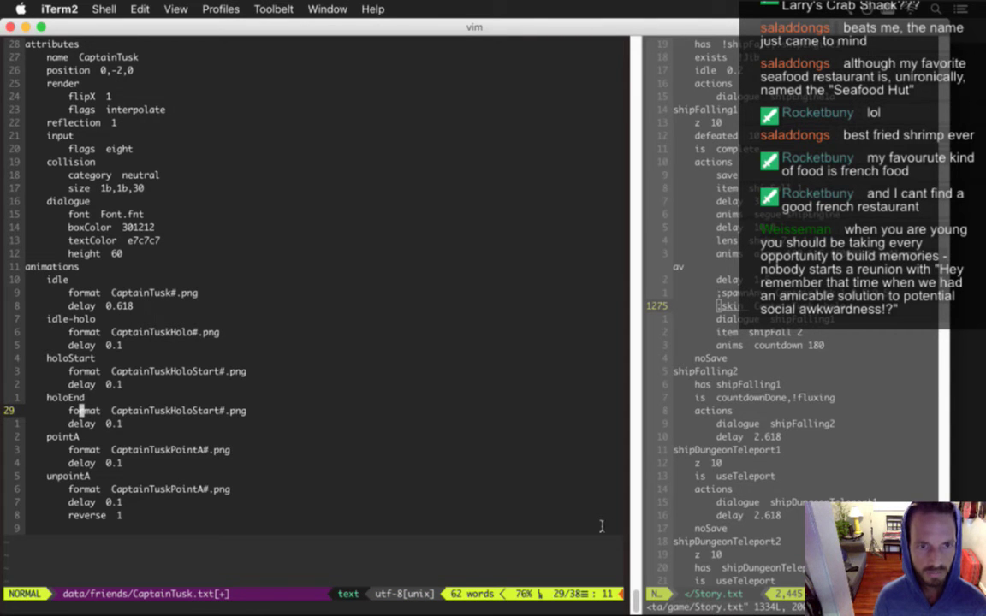
# Step: Try changing the holoEnd format to CaptainTuskHoloEnd#.png and undo that change
pyautogui.press('f')
pyautogui.hotkey('shift', 's')
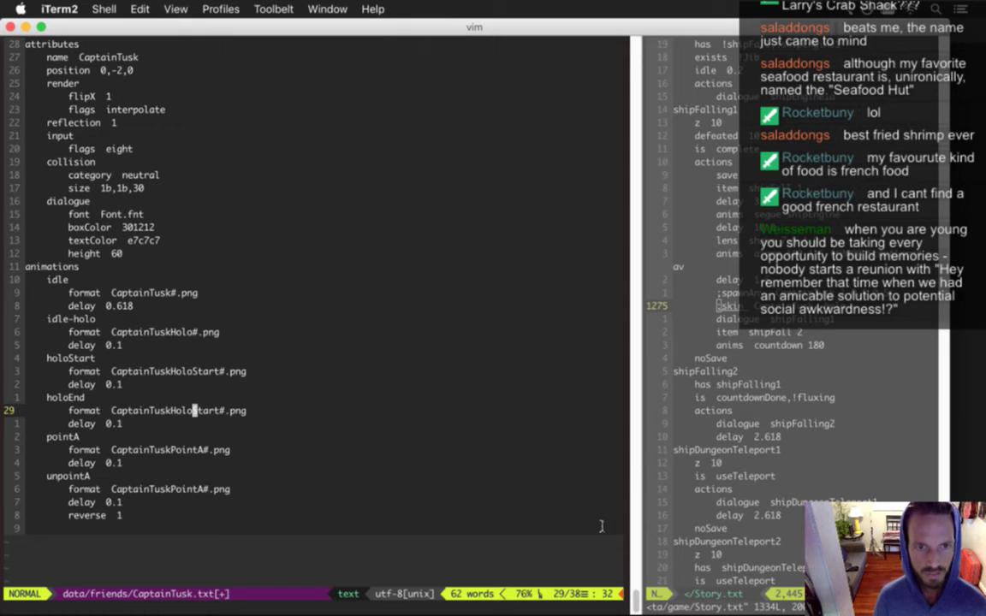
pyautogui.press('c')
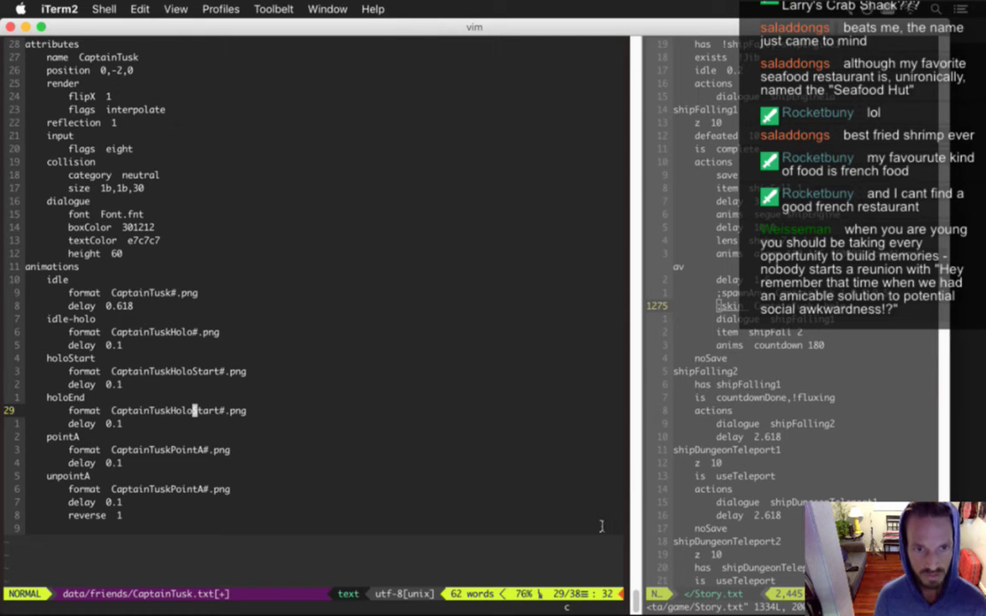
pyautogui.press('t')
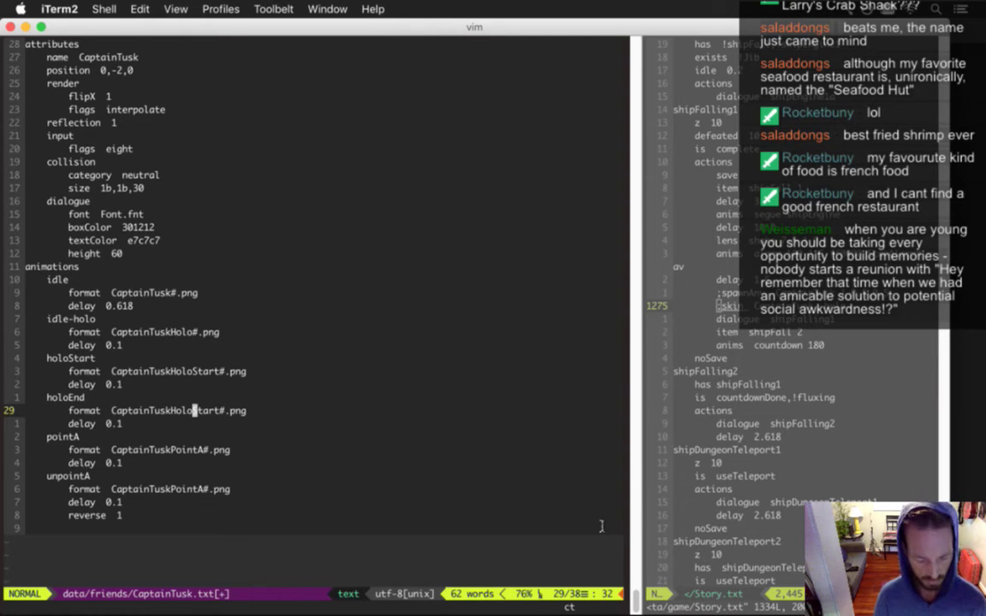
pyautogui.press('#')
pyautogui.write('End')
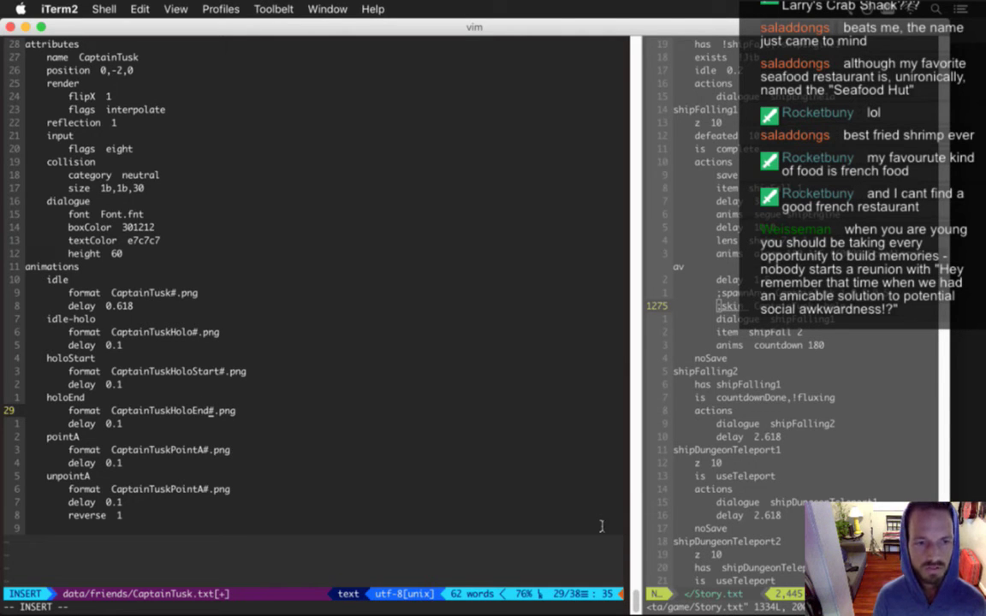
pyautogui.press('Escape')
pyautogui.press('u')
# Step: Add the line "reverse 1" below the delay of holoEnd and save CaptainTusk.txt
pyautogui.press('j')
pyautogui.write('oreverse 1')
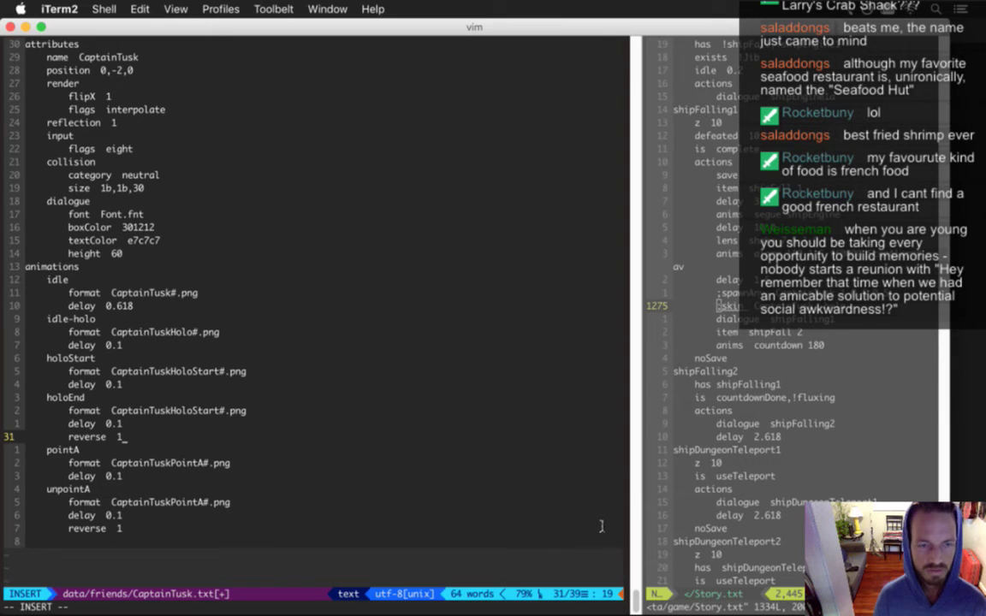
pyautogui.press('Escape')
pyautogui.write(':w')
pyautogui.press('Return')
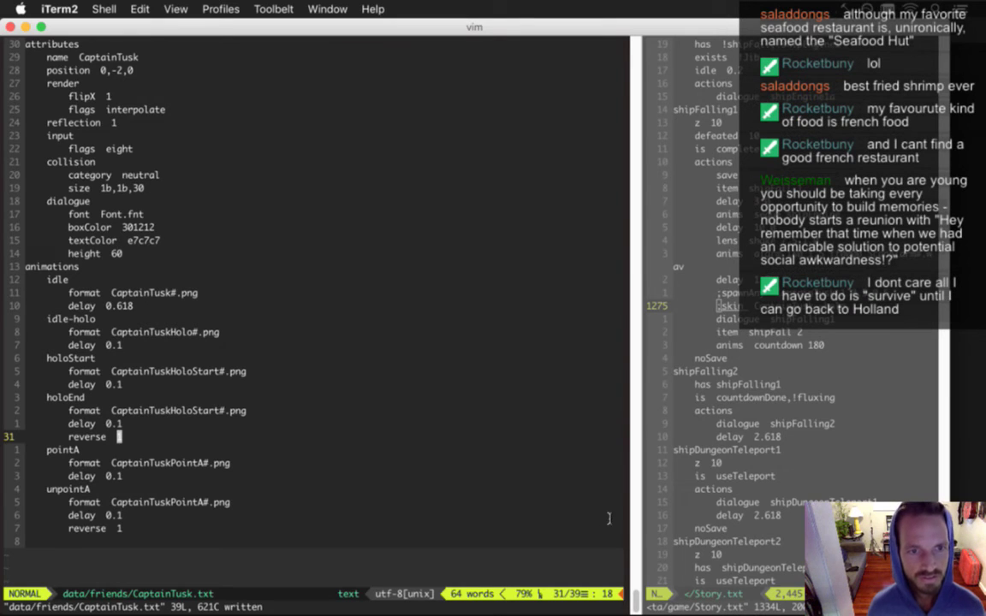
# Step: Switch to Photoshop and save a copy of the holo document as CaptainTuskHoloStart.psd
pyautogui.press('super+Tab')
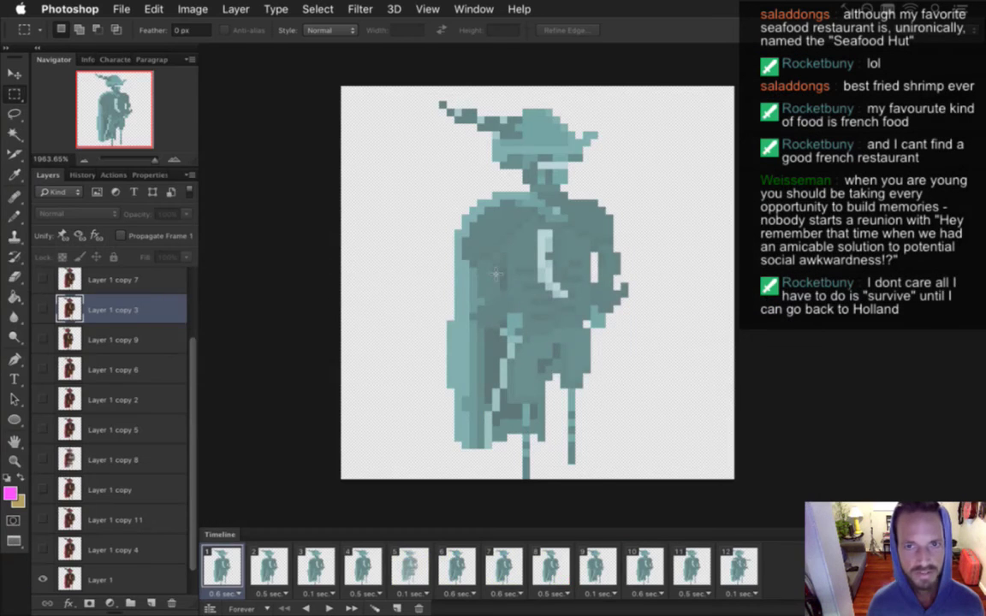
pyautogui.click(125, 9)
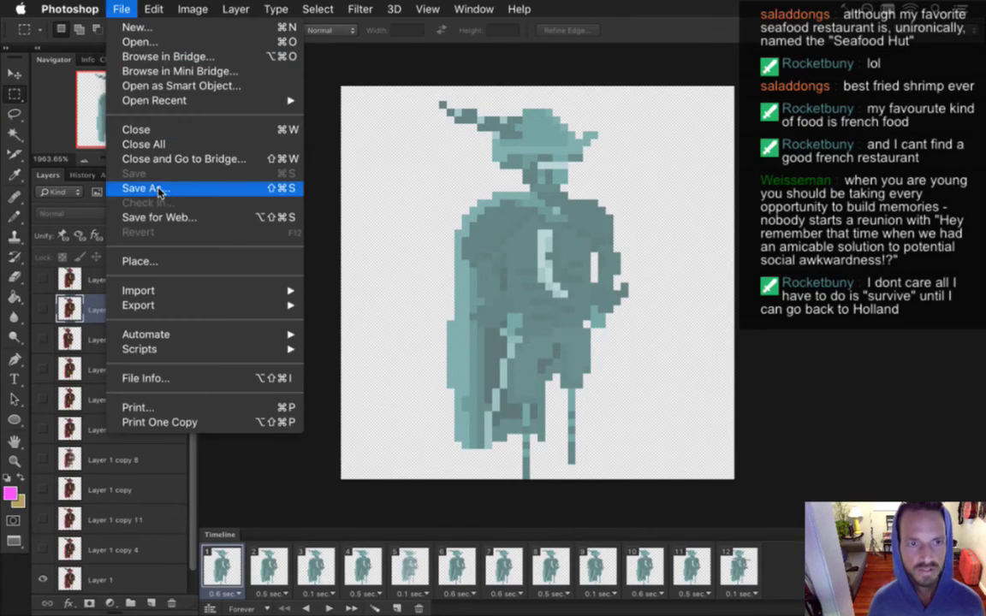
pyautogui.click(201, 216)
pyautogui.press('Right')
pyautogui.write('Start')
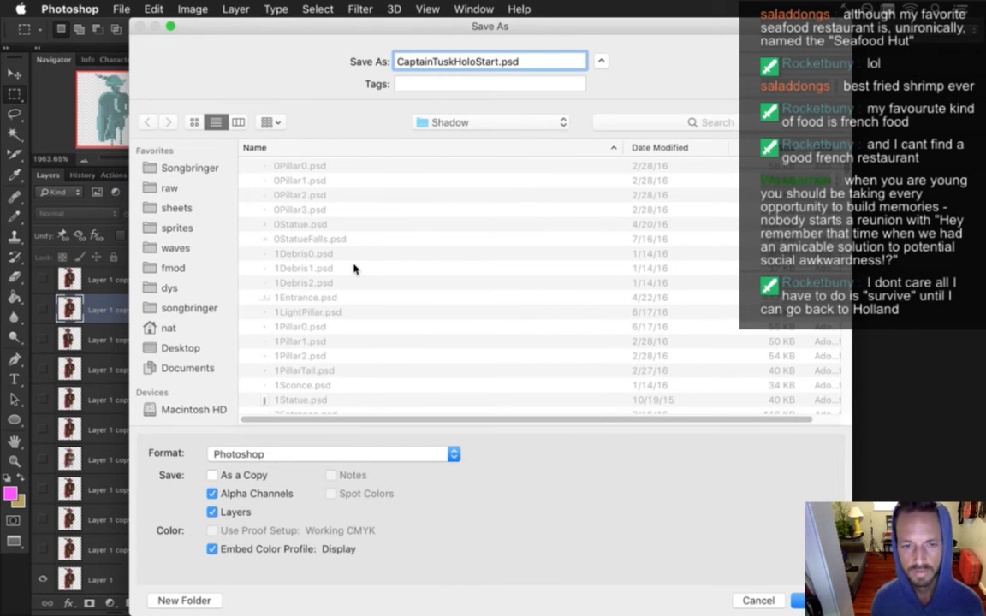
pyautogui.press('Return')
# Step: Reopen the recent file CaptainTuskHolo.psd and switch back to the CaptainTuskHoloStart.psd document
pyautogui.click(122, 9)
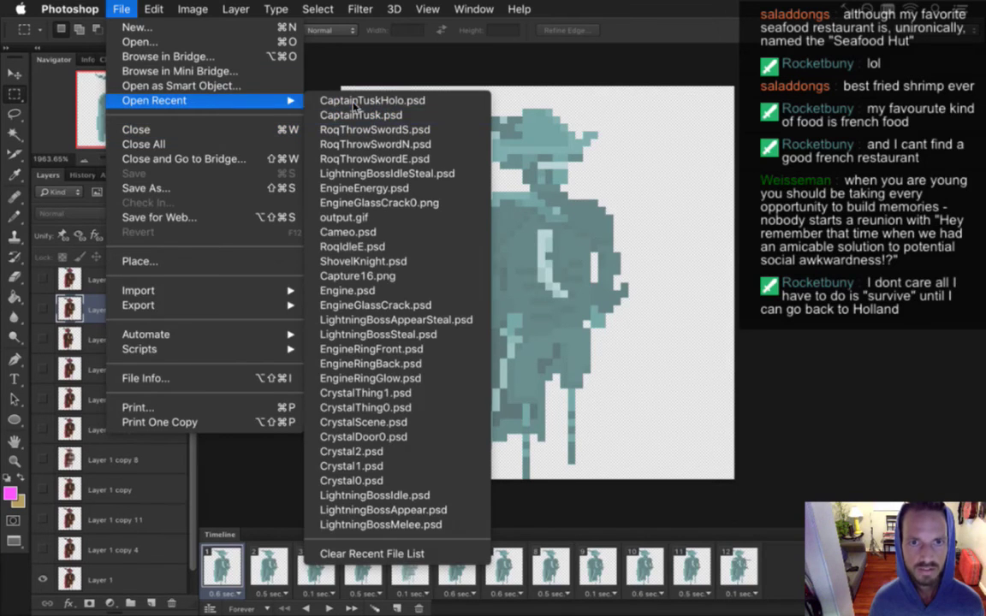
pyautogui.click(325, 98)
pyautogui.click(121, 9)
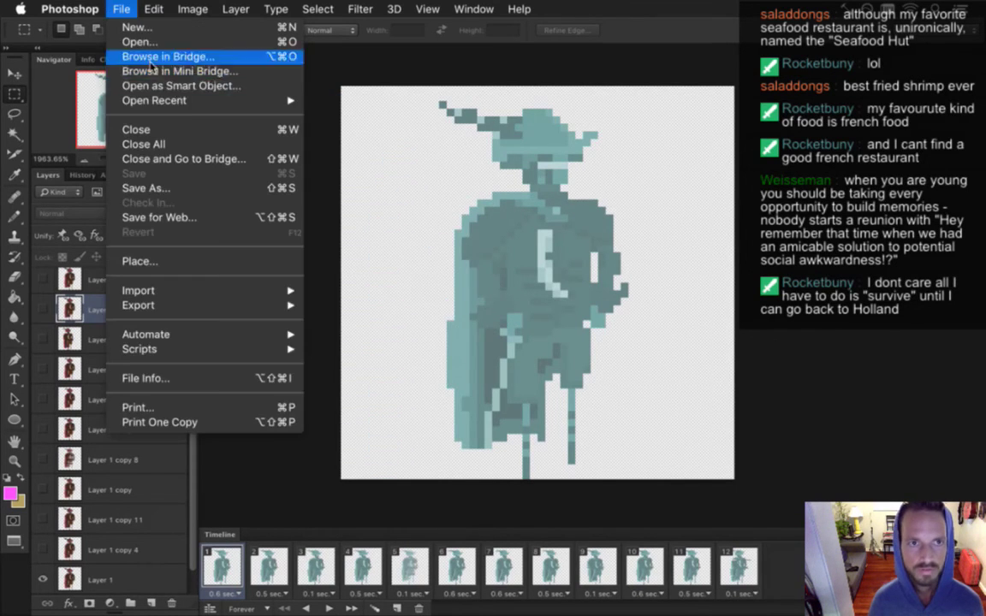
pyautogui.moveTo(189, 101)
pyautogui.click(357, 99)
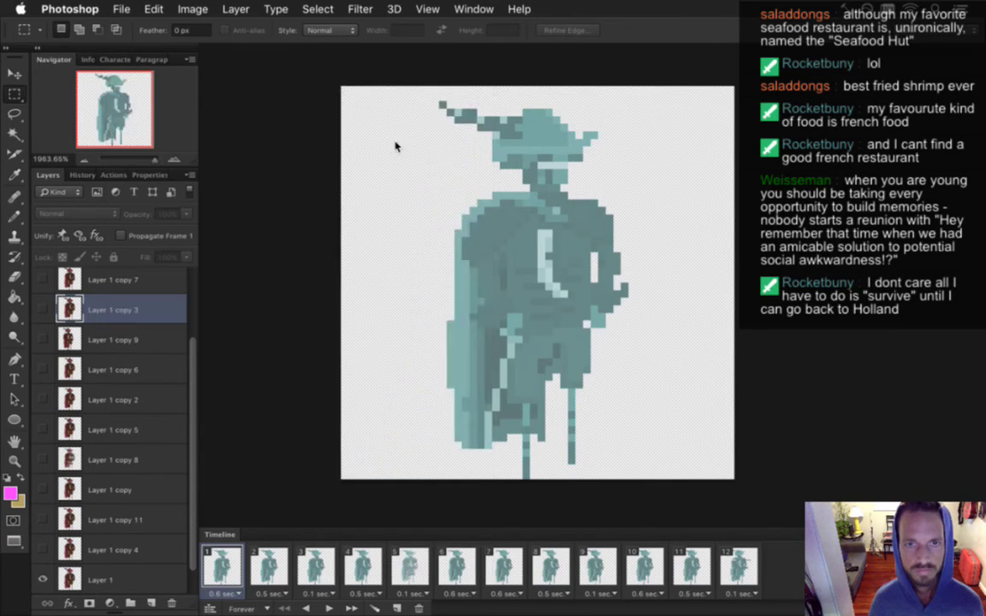
pyautogui.moveTo(531, 341); pyautogui.dragTo(629, 342)
pyautogui.moveTo(552, 174); pyautogui.dragTo(590, 308)
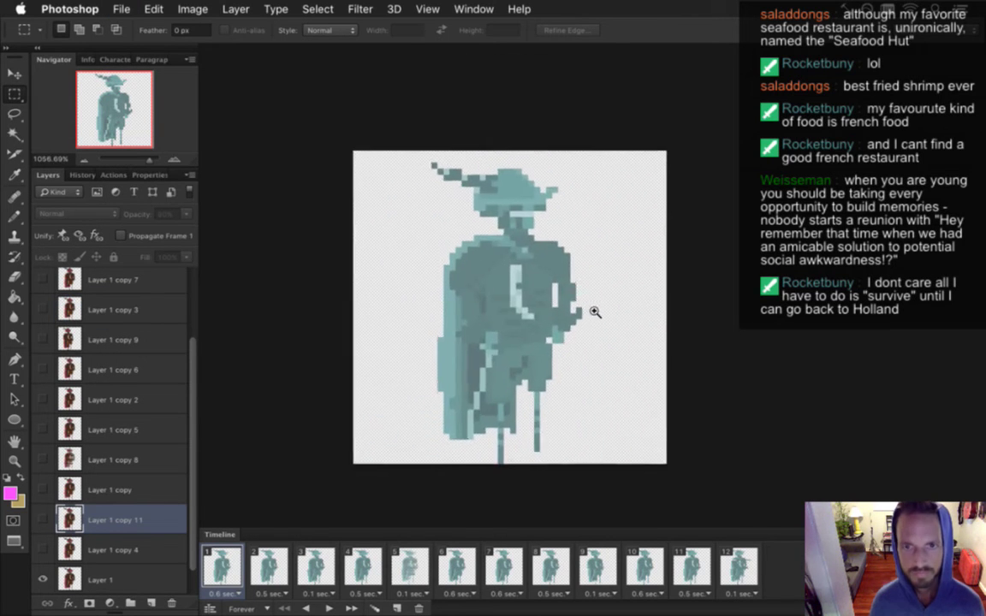
pyautogui.click(476, 8)
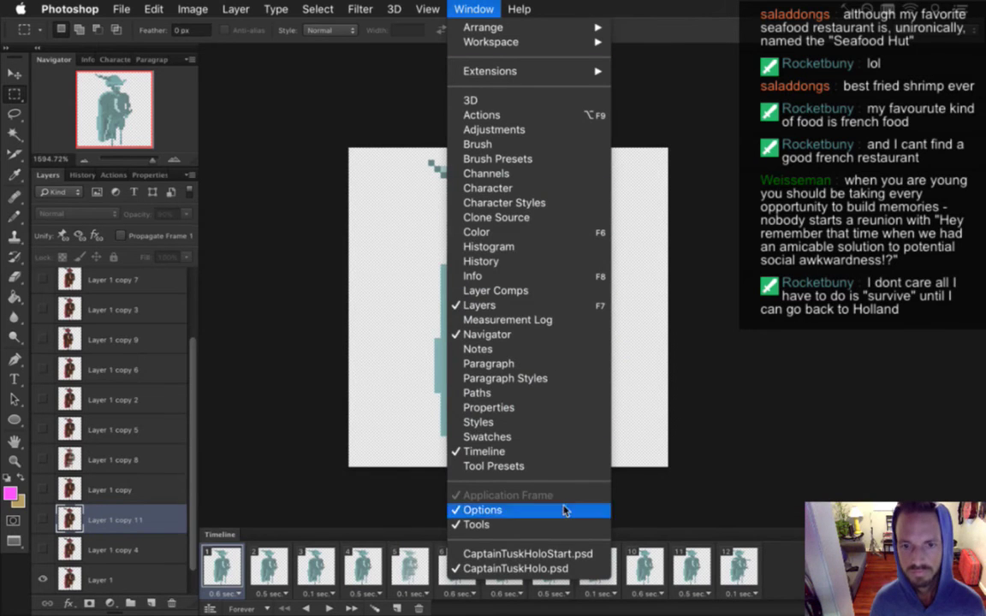
pyautogui.click(564, 554)
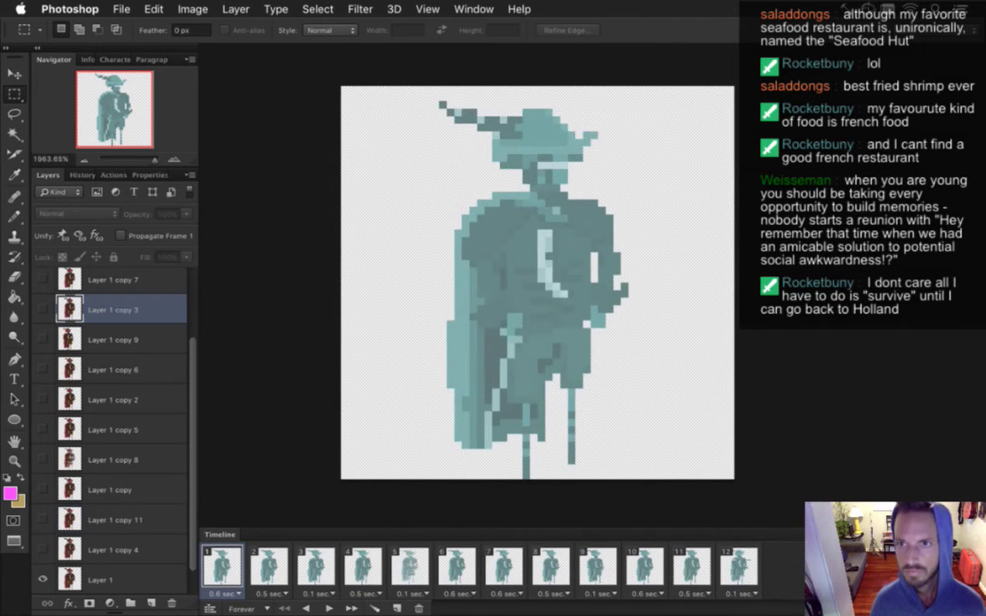
pyautogui.click(784, 7)
pyautogui.moveTo(757, 104)
pyautogui.click(707, 121)
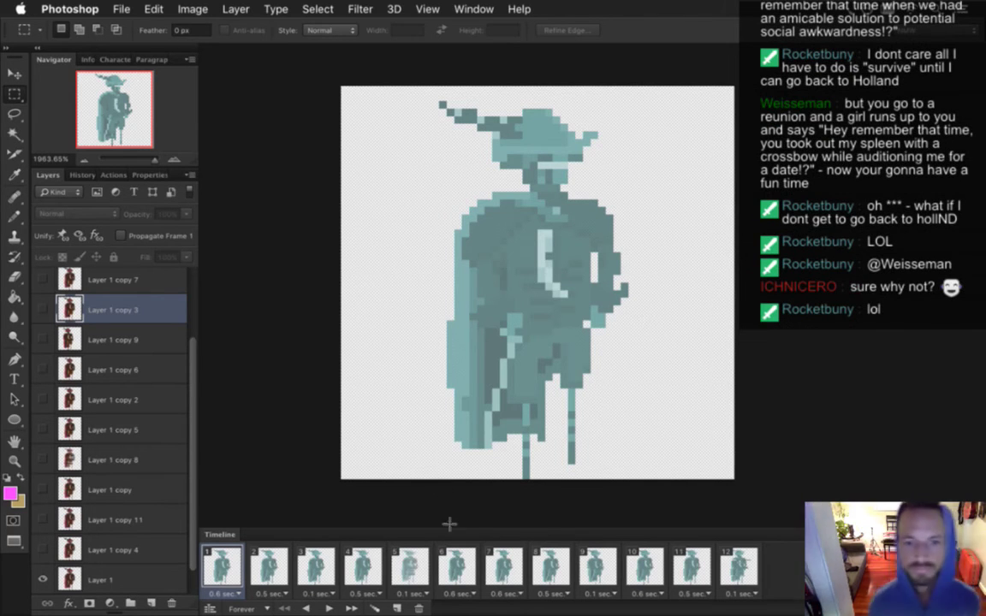
# Step: Delete timeline frames 2 to 12 so that only the first frame is left
pyautogui.click(736, 561)
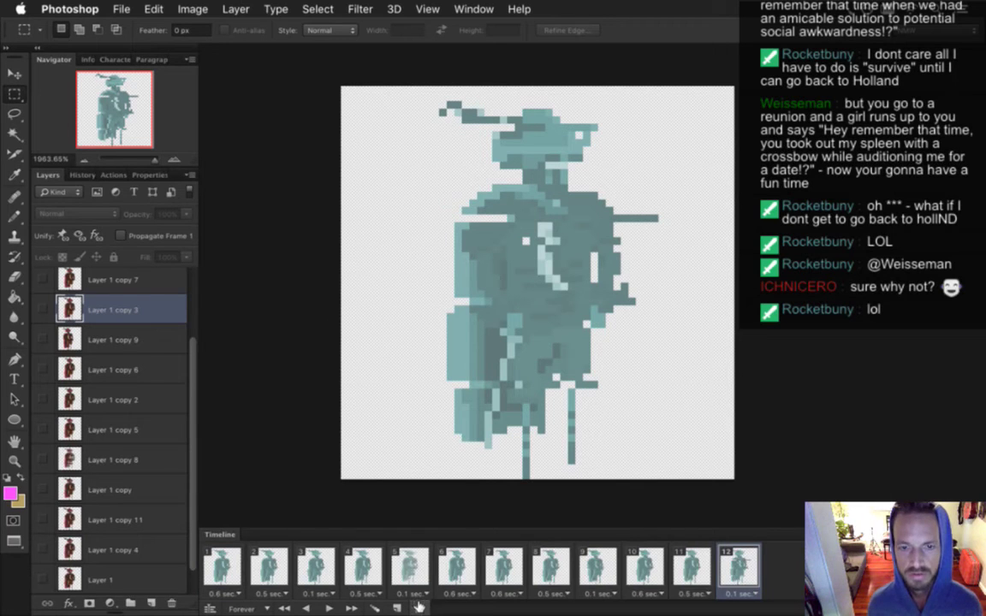
pyautogui.click(418, 601)
pyautogui.click(418, 601)
pyautogui.click(419, 602)
pyautogui.click(418, 602)
pyautogui.click(418, 601)
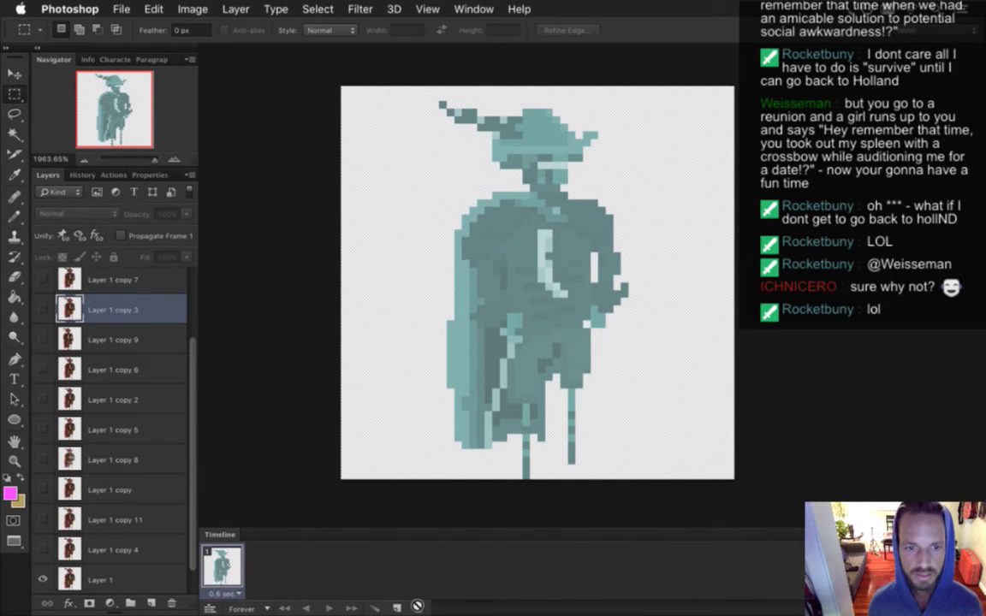
# Step: Set the delay of the remaining timeline frame to 0.1 seconds
pyautogui.scroll(-1, 195, 515)
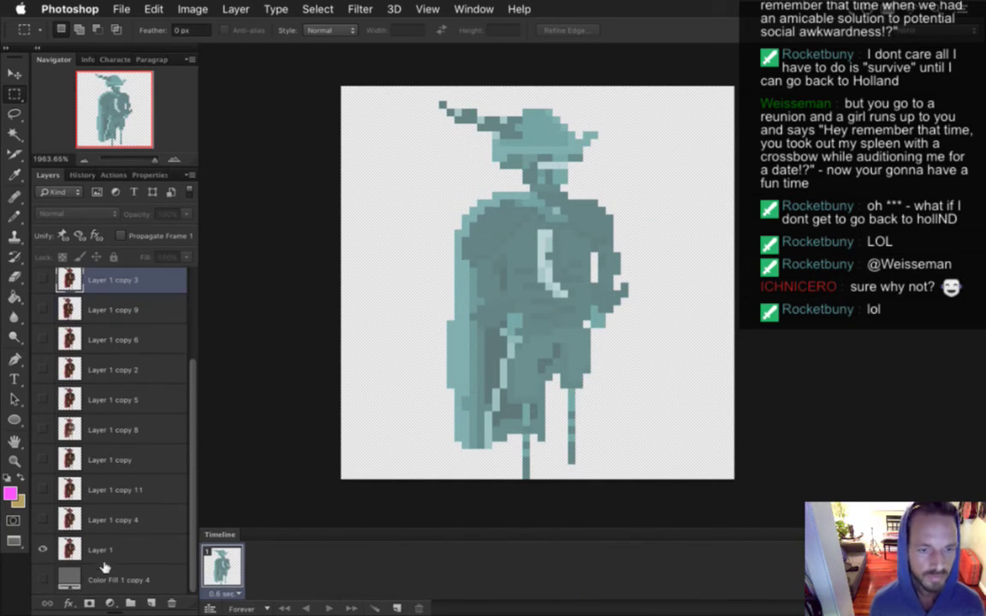
pyautogui.click(226, 593)
pyautogui.click(233, 493)
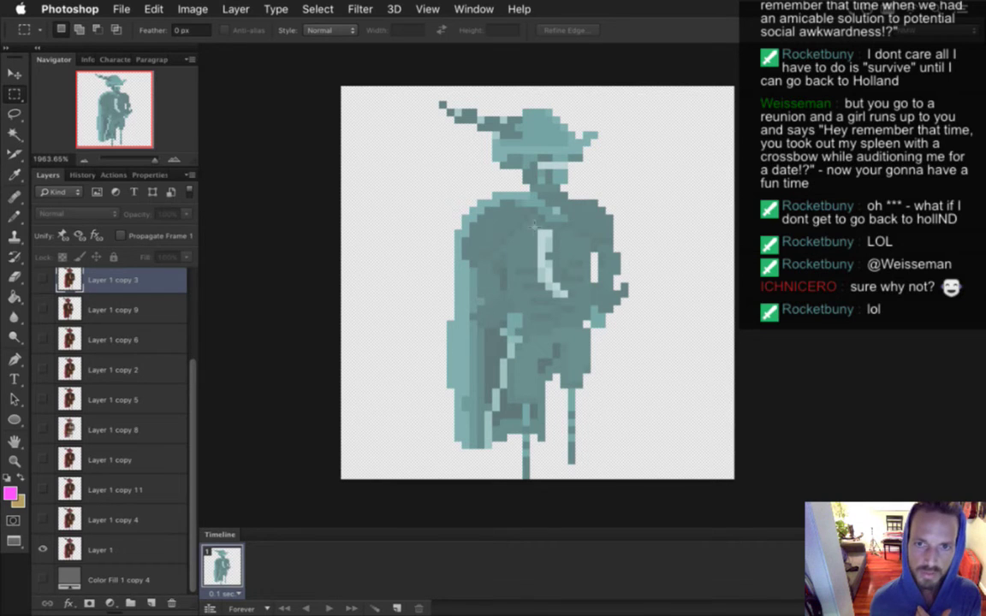
# Step: Show the Color Fill 1 copy 4 layer behind the figure, look through the layer stack, and hide the fill again
pyautogui.click(43, 579)
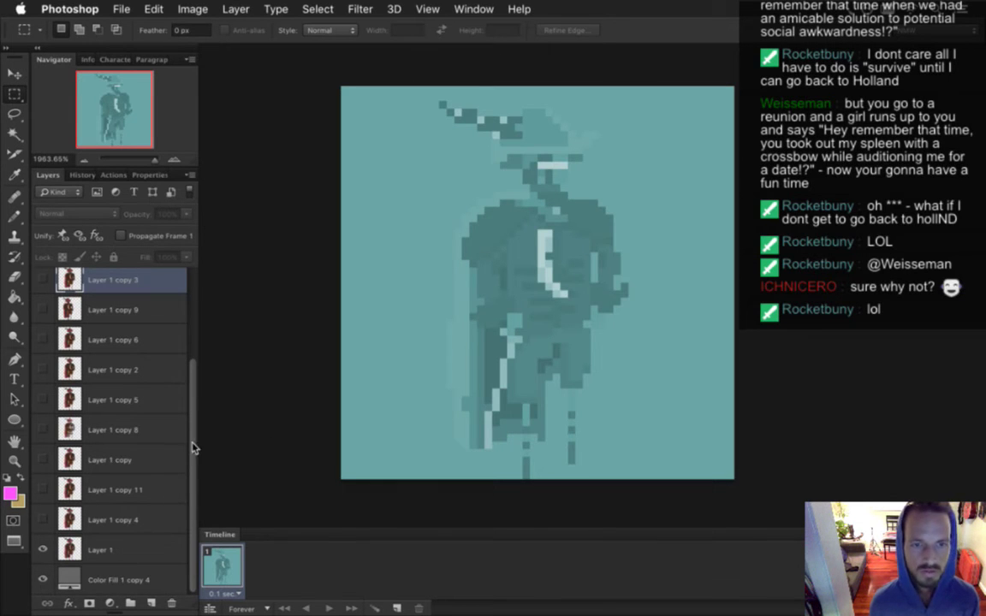
pyautogui.scroll(2, 180, 403)
pyautogui.scroll(2, 186, 353)
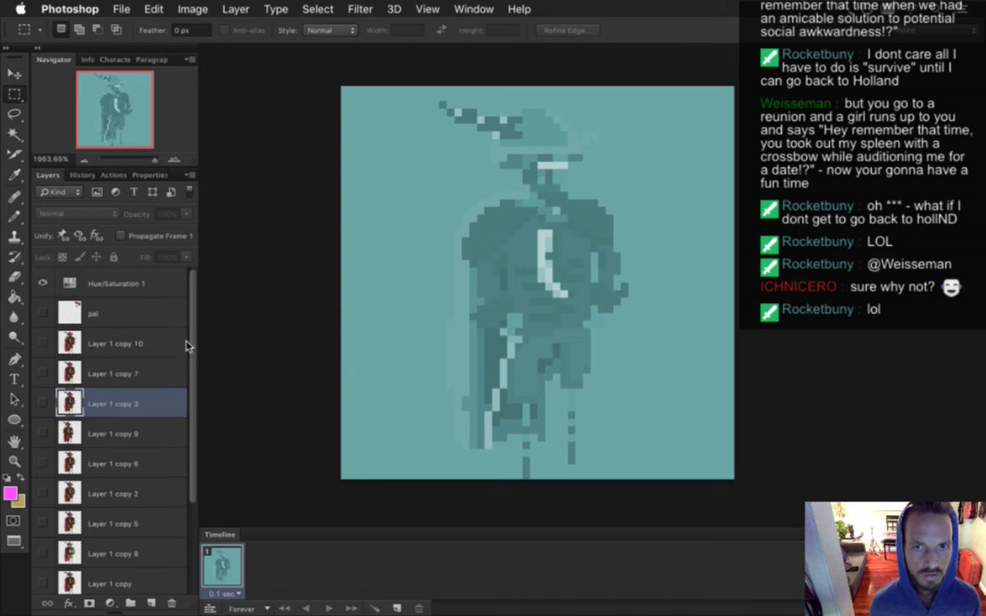
pyautogui.scroll(-4, 187, 359)
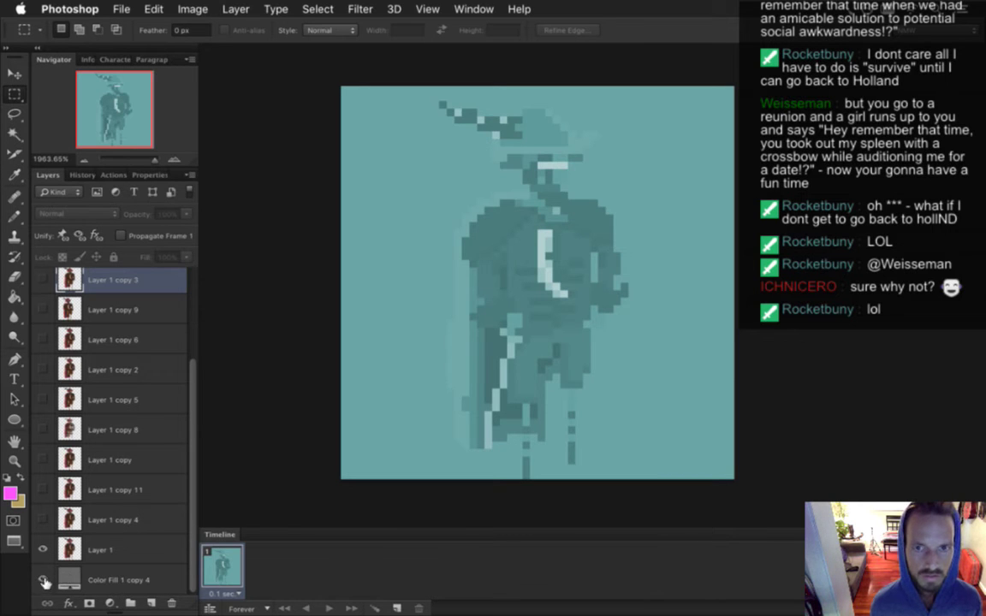
pyautogui.click(44, 579)
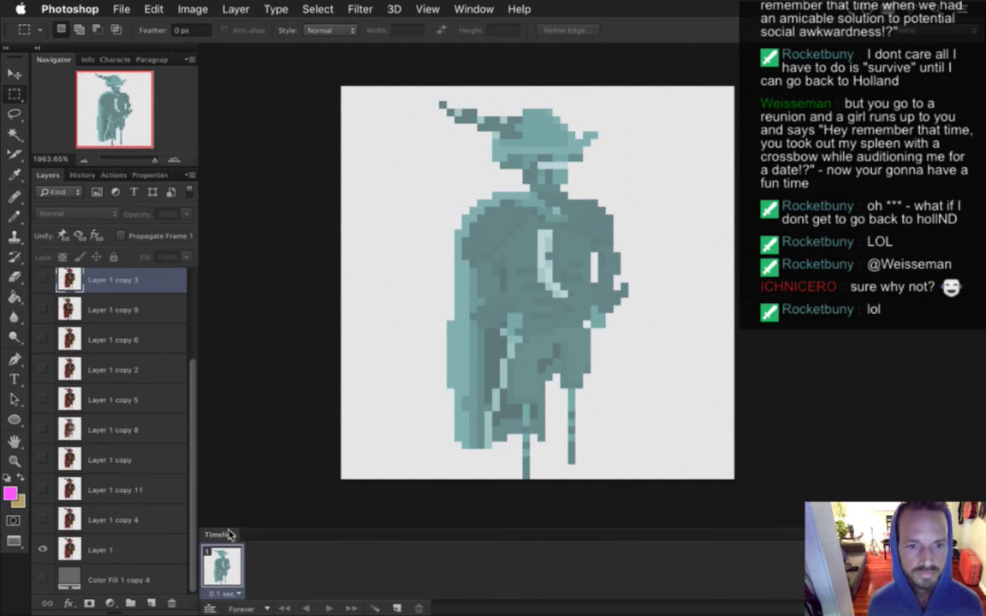
# Step: Add an empty layer above Layer 1 and sample the hat feather's light teal, 9cc3c3, as the foreground color
pyautogui.click(120, 548)
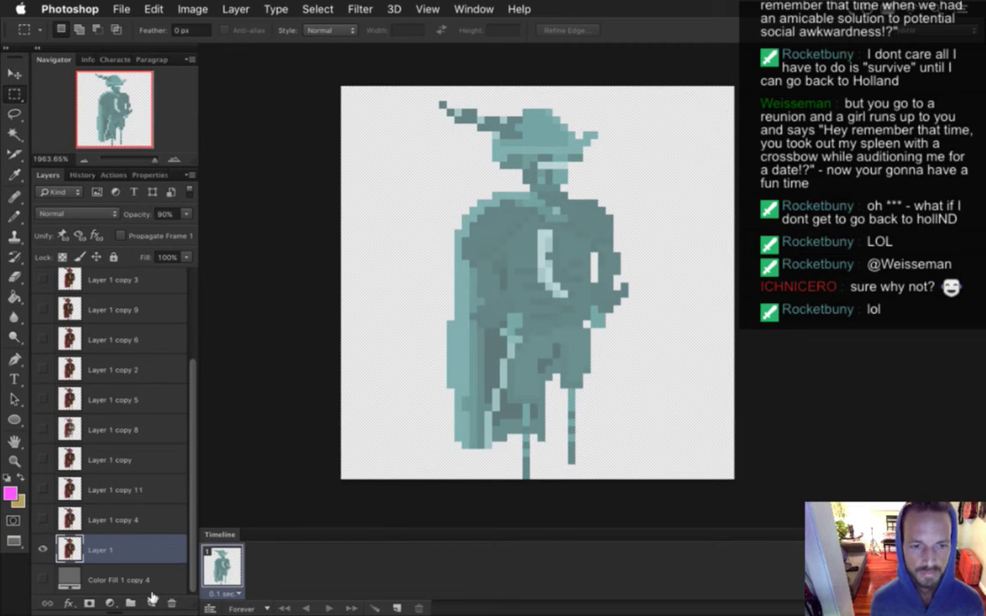
pyautogui.press('super+shift+alt+n')
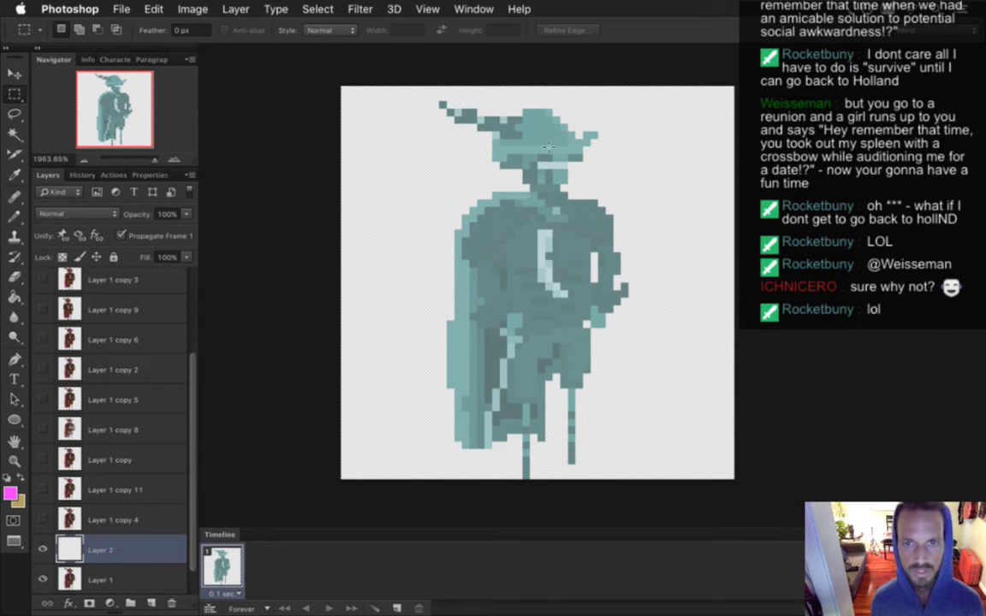
pyautogui.press('i')
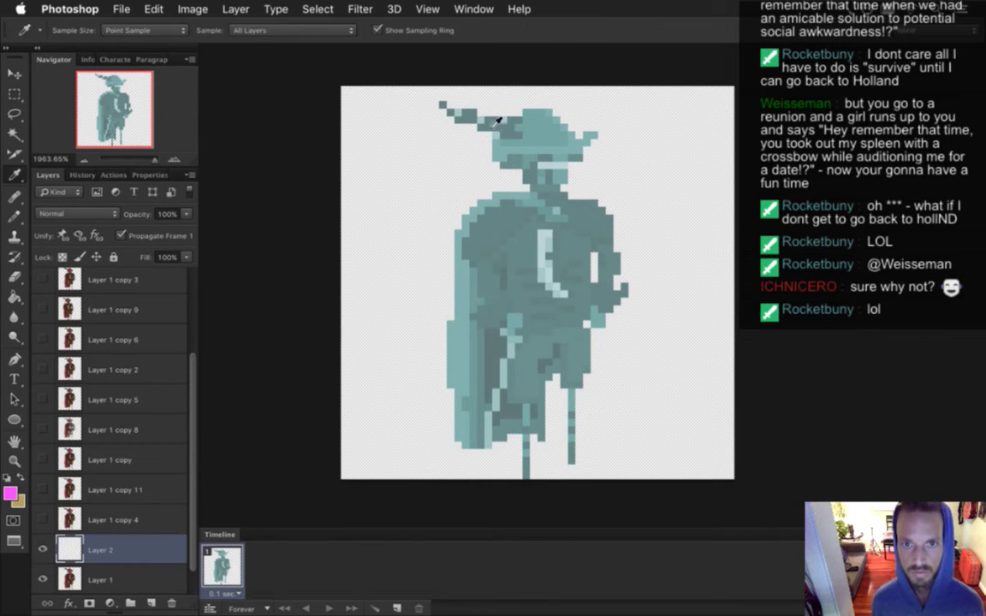
pyautogui.click(486, 127)
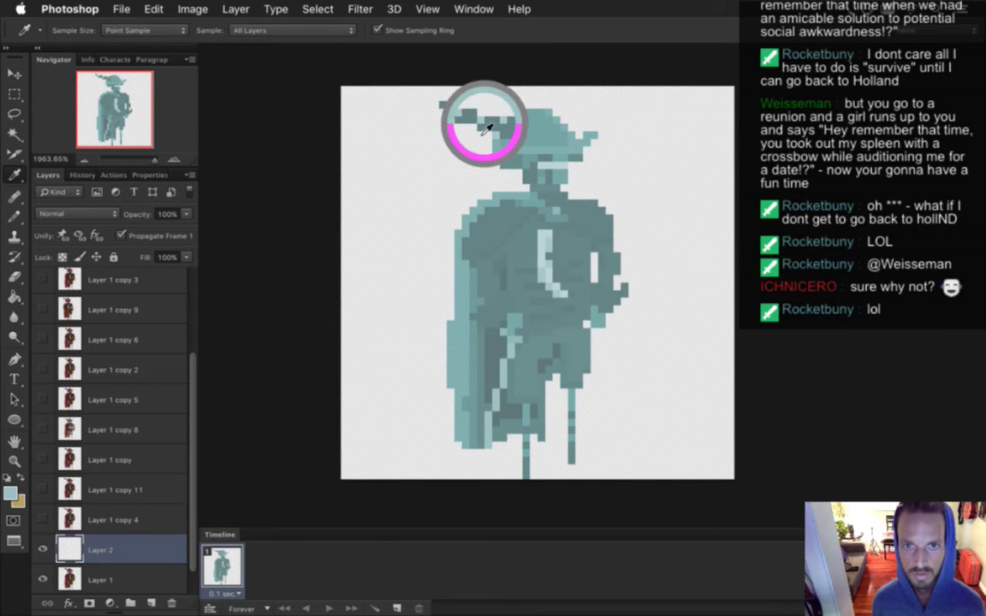
pyautogui.click(11, 492)
pyautogui.click(414, 316)
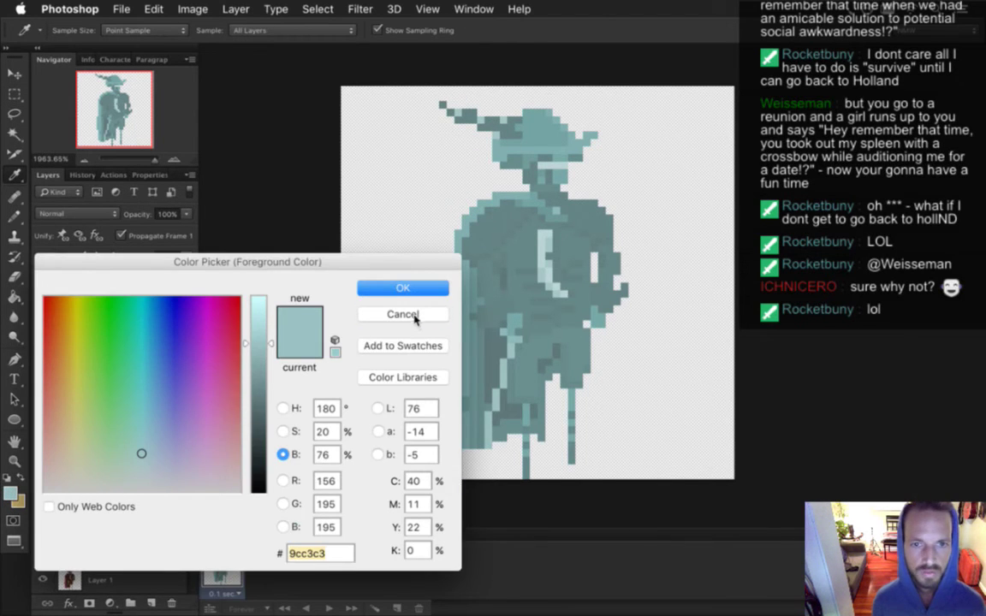
# Step: Hide the Hue/Saturation 1 adjustment and show the Color Fill 1 copy 4 layer behind the figure
pyautogui.scroll(3, 184, 359)
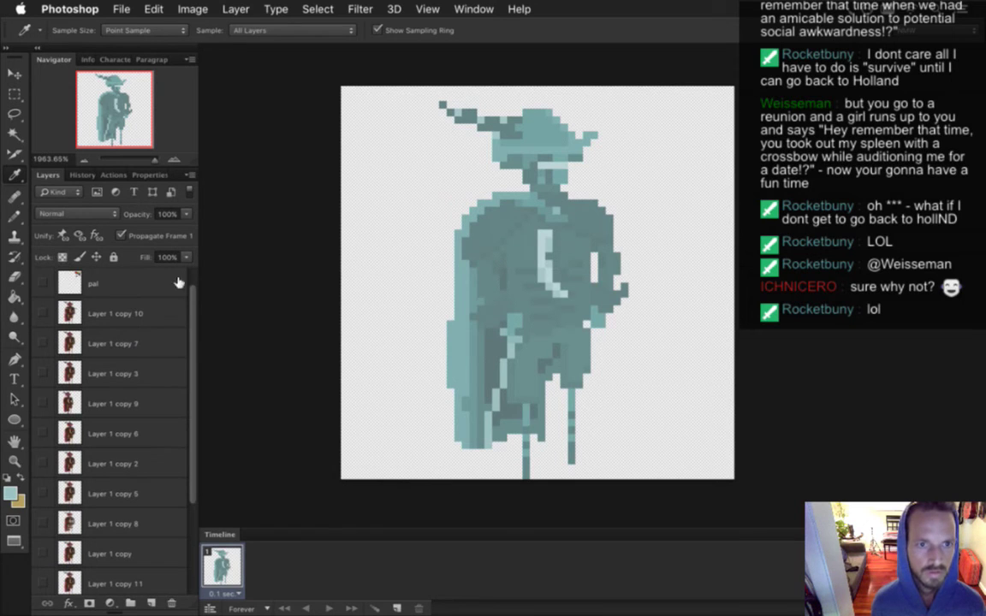
pyautogui.scroll(1, 192, 295)
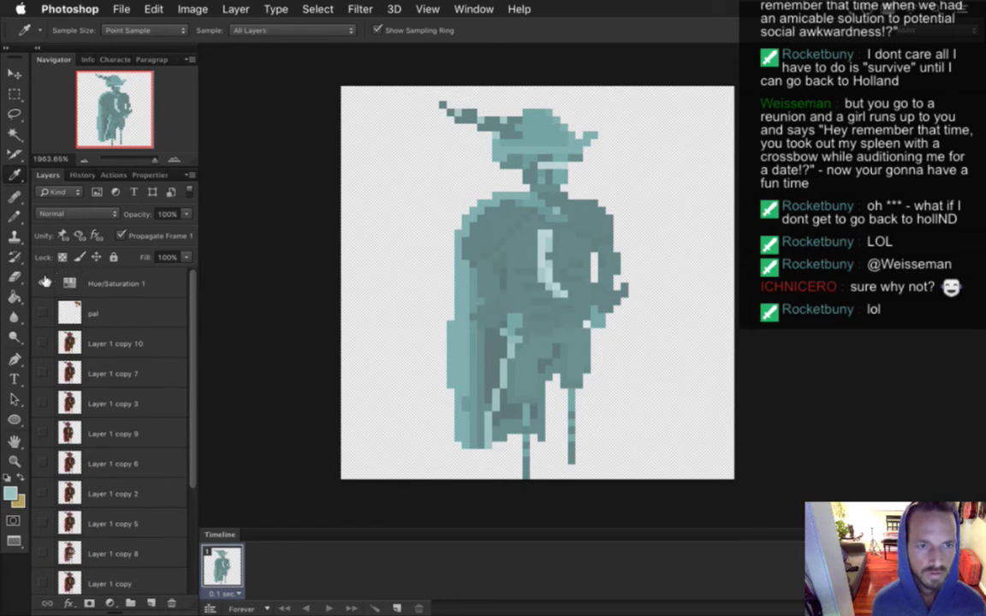
pyautogui.click(44, 282)
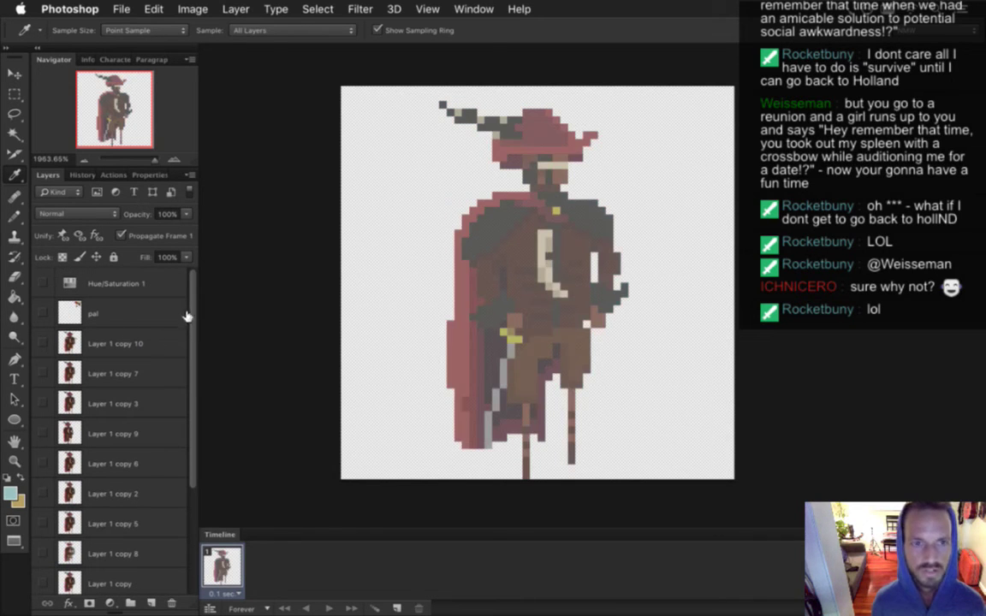
pyautogui.scroll(-5, 172, 279)
pyautogui.click(51, 549)
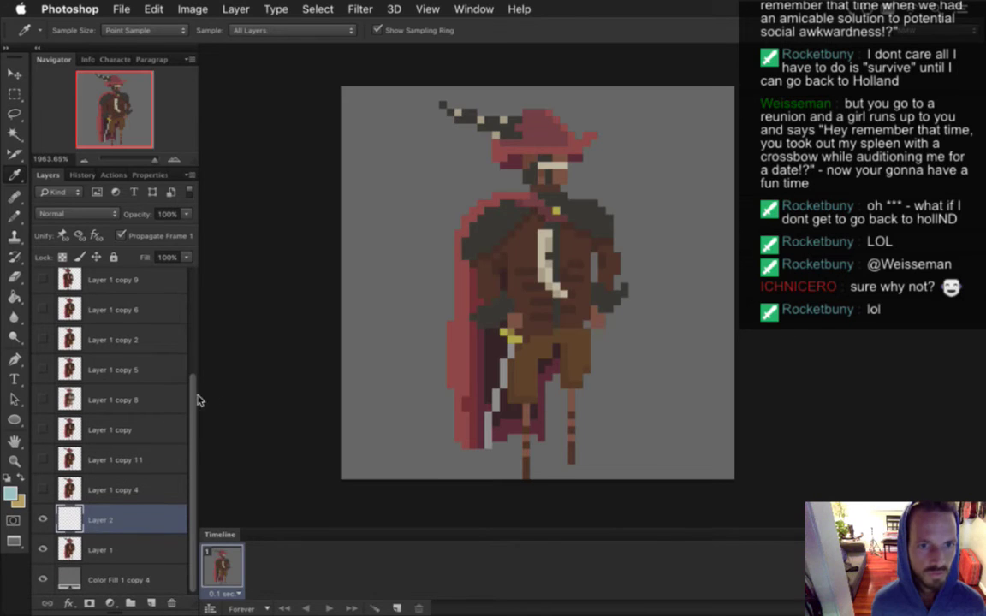
# Step: Change the foreground color to pure white, ffffff
pyautogui.scroll(5, 176, 364)
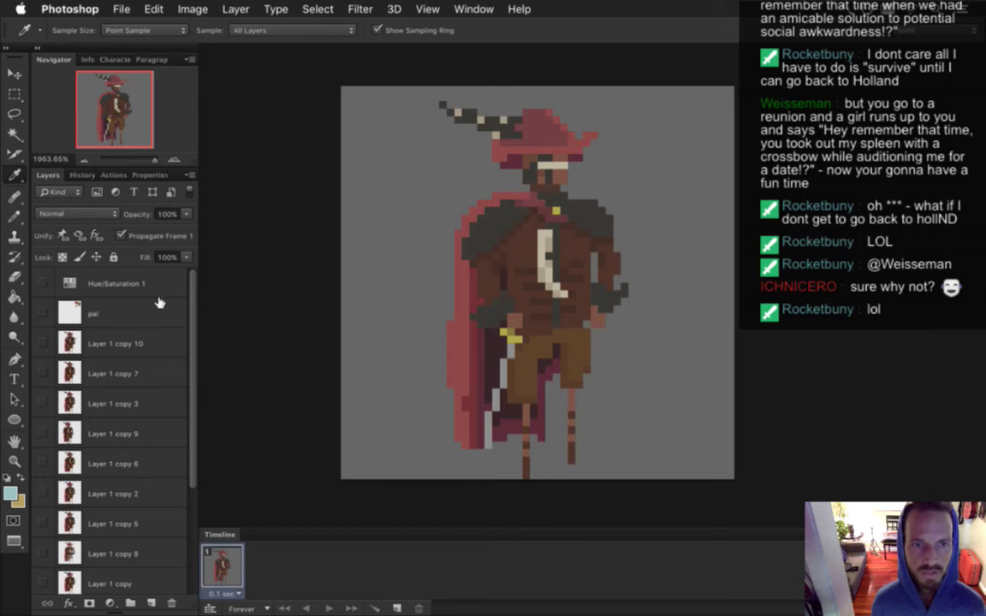
pyautogui.click(133, 283)
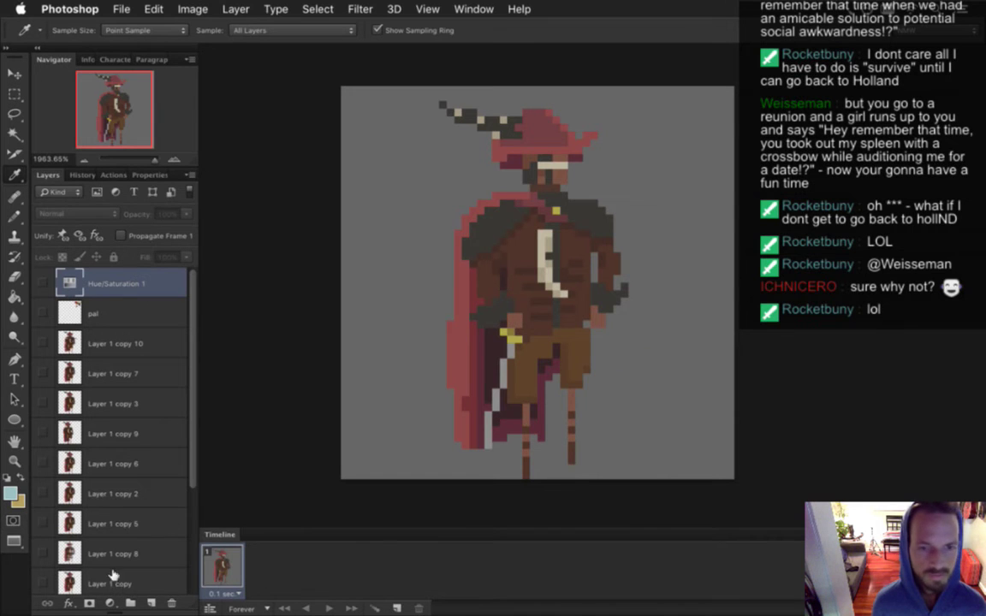
pyautogui.click(10, 493)
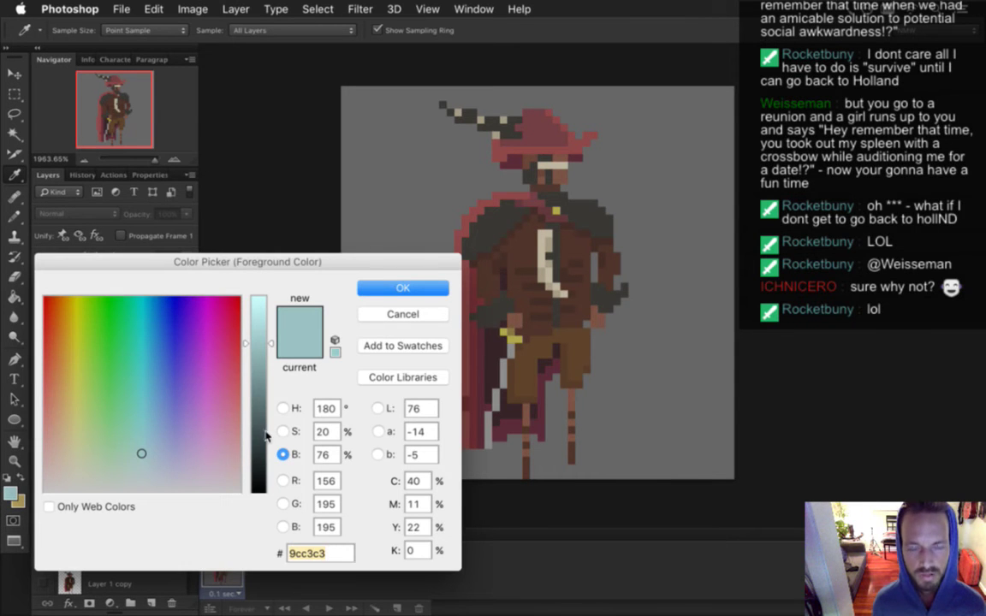
pyautogui.moveTo(244, 319); pyautogui.dragTo(315, 203)
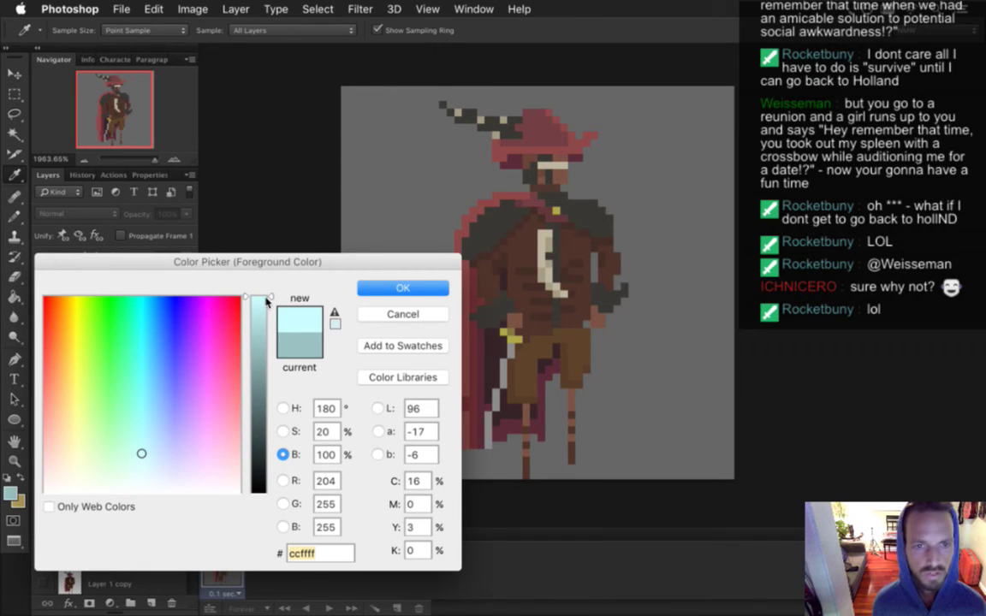
pyautogui.click(282, 432)
pyautogui.moveTo(255, 387); pyautogui.dragTo(257, 514)
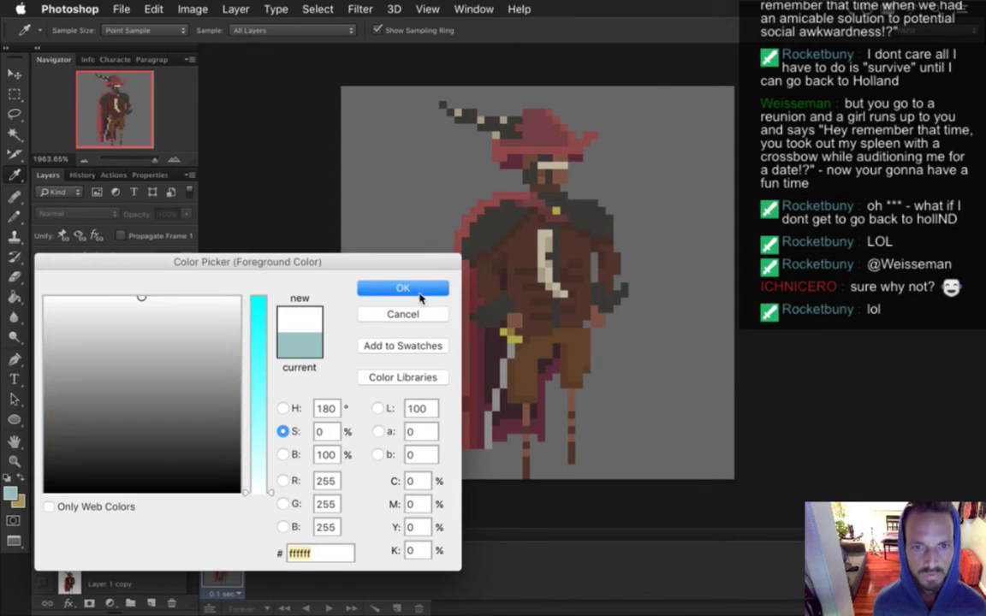
pyautogui.click(423, 293)
# Step: Draw a one-pixel-wide white vertical line on Layer 2 through the figure's center, from above the hat to the bottom of the cape
pyautogui.press('b')
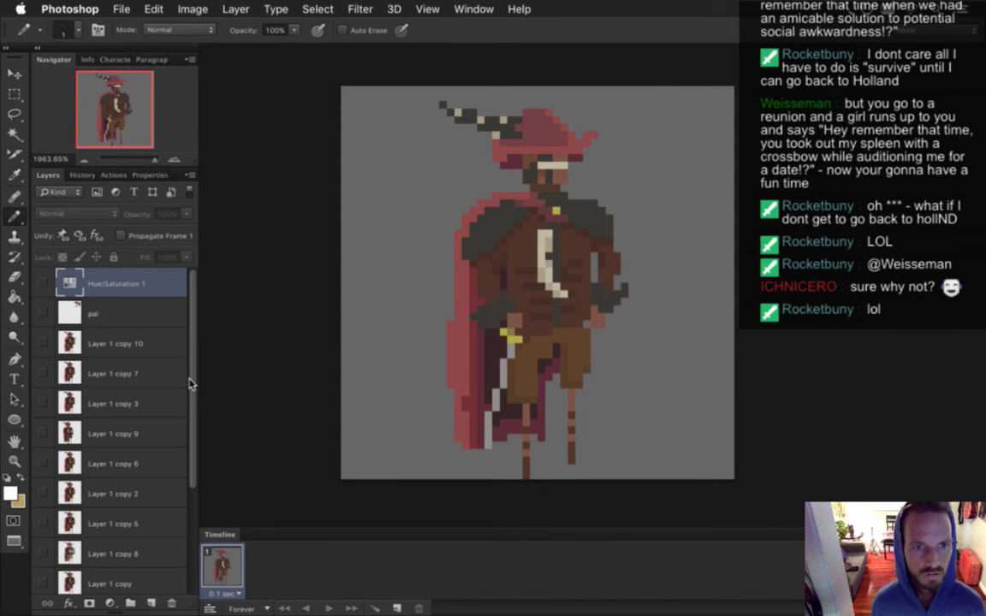
pyautogui.click(121, 304)
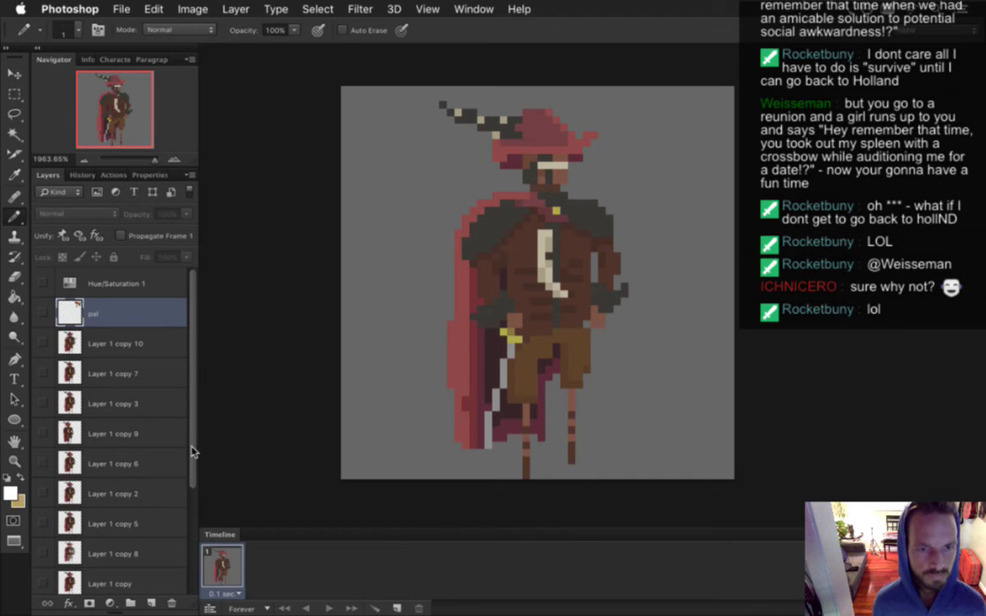
pyautogui.moveTo(193, 455); pyautogui.dragTo(192, 543)
pyautogui.click(128, 520)
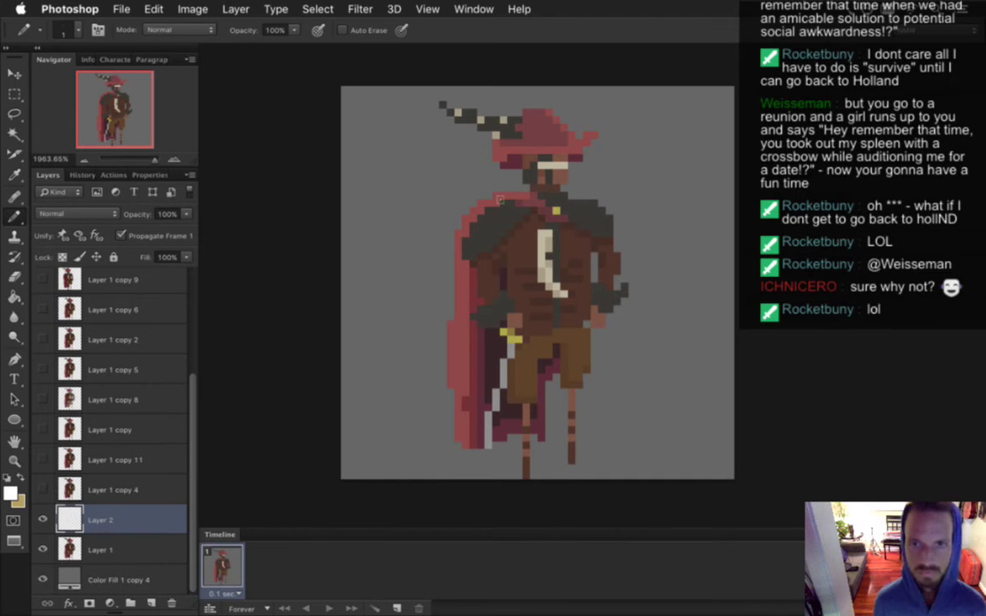
pyautogui.moveTo(544, 115)
pyautogui.mouseDown()
pyautogui.moveTo(510, 319)
pyautogui.moveTo(520, 420)
pyautogui.mouseUp()
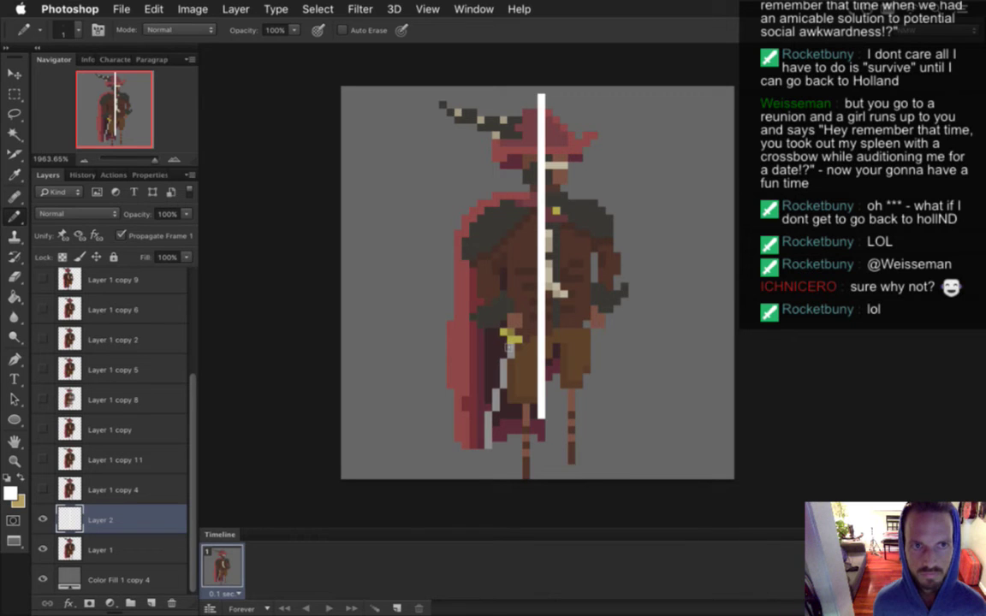
# Step: Erase gaps near both ends of the white line and add small white pixels beside its middle
pyautogui.press('e')
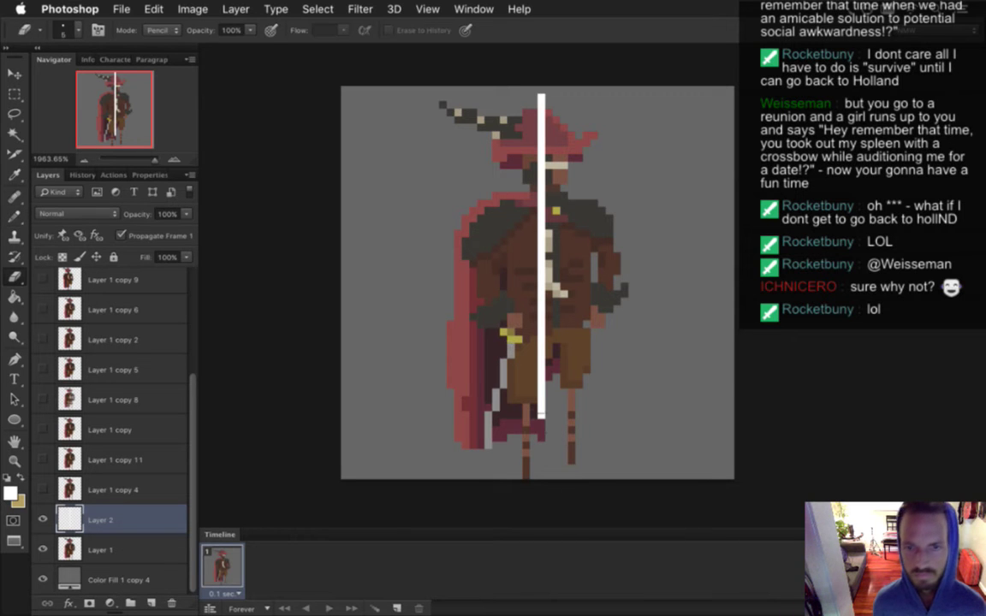
pyautogui.moveTo(538, 399); pyautogui.dragTo(540, 396)
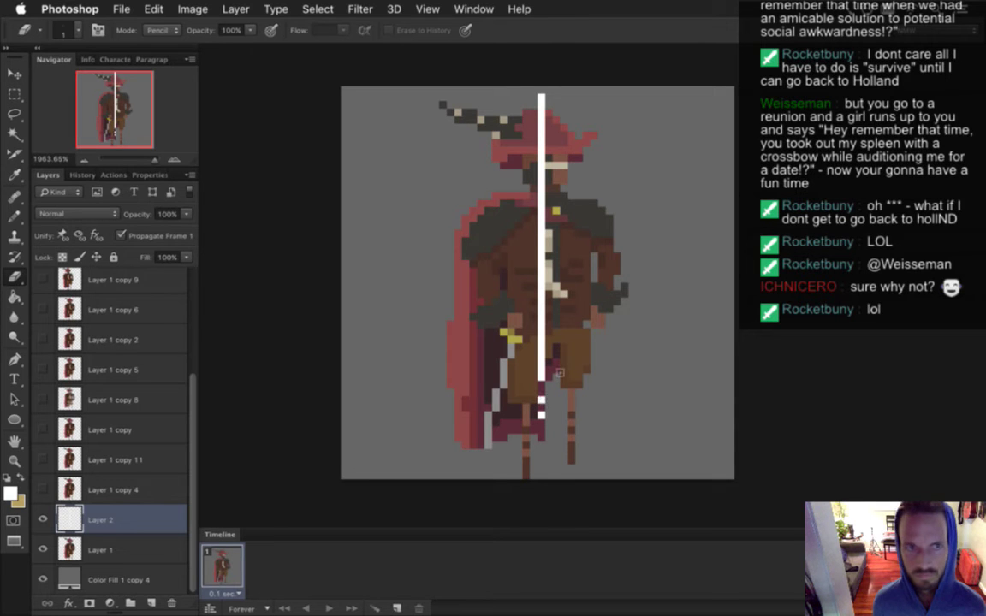
pyautogui.click(541, 104)
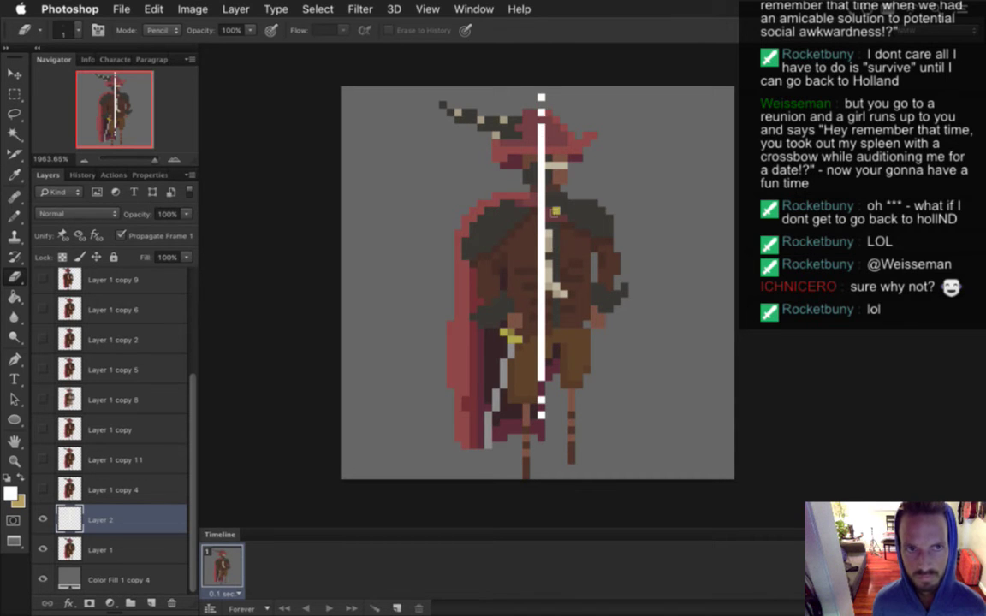
pyautogui.click(541, 135)
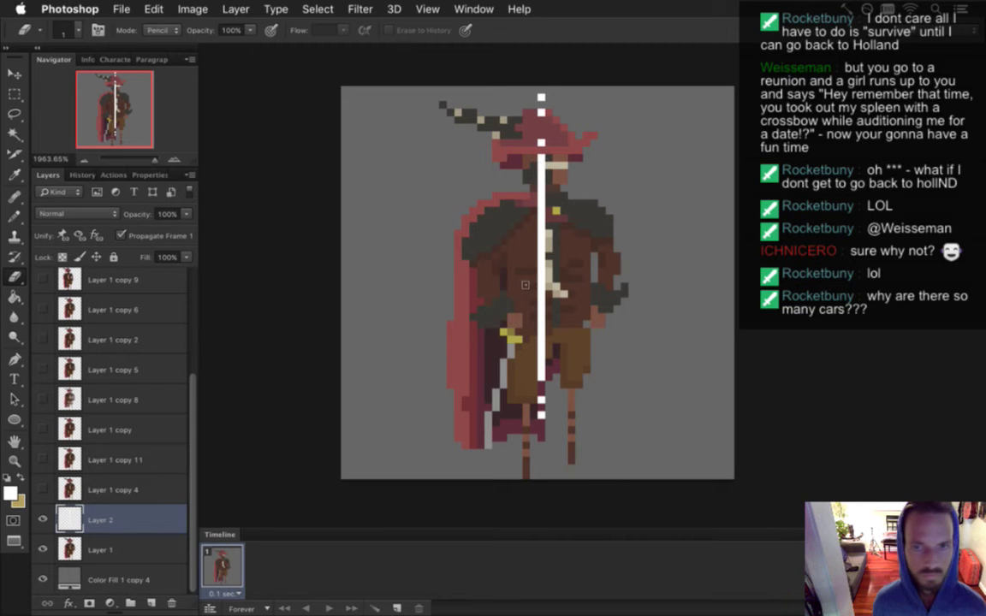
pyautogui.press('b')
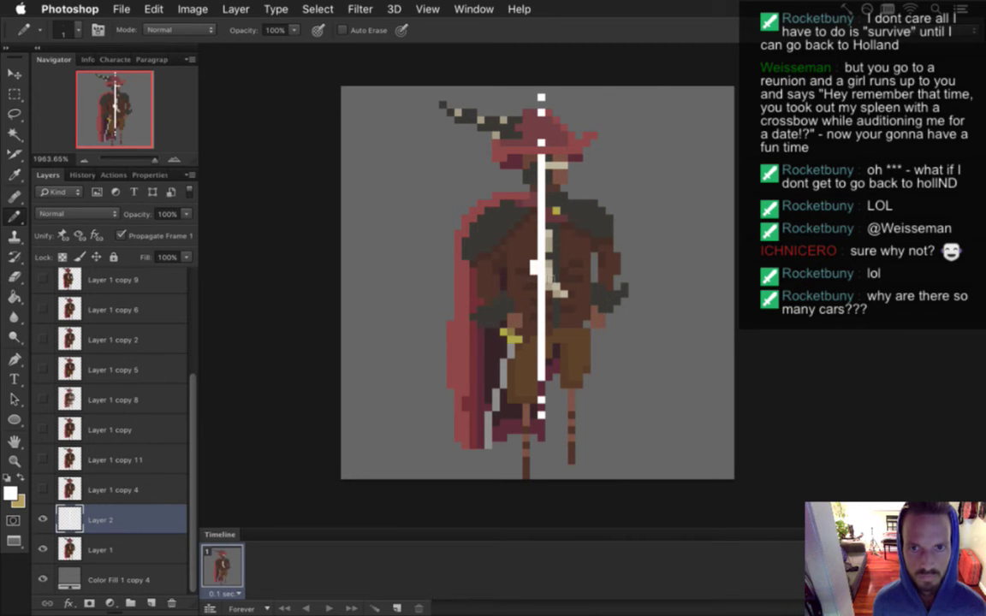
pyautogui.press('e')
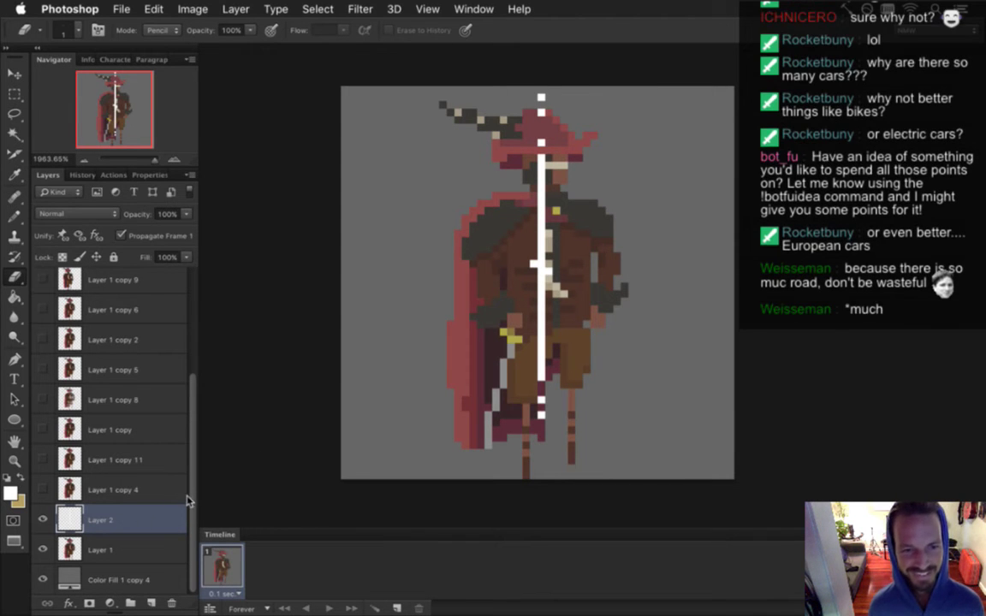
# Step: Duplicate Layer 1, hide the original, and narrow the copy from both sides to 72% width around the white line
pyautogui.click(128, 549)
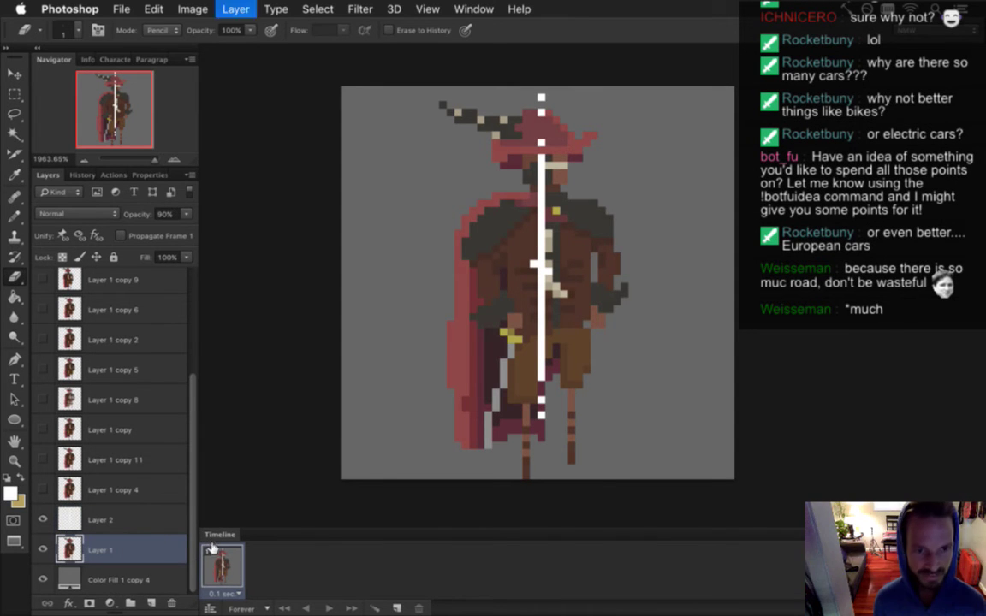
pyautogui.press('super+j')
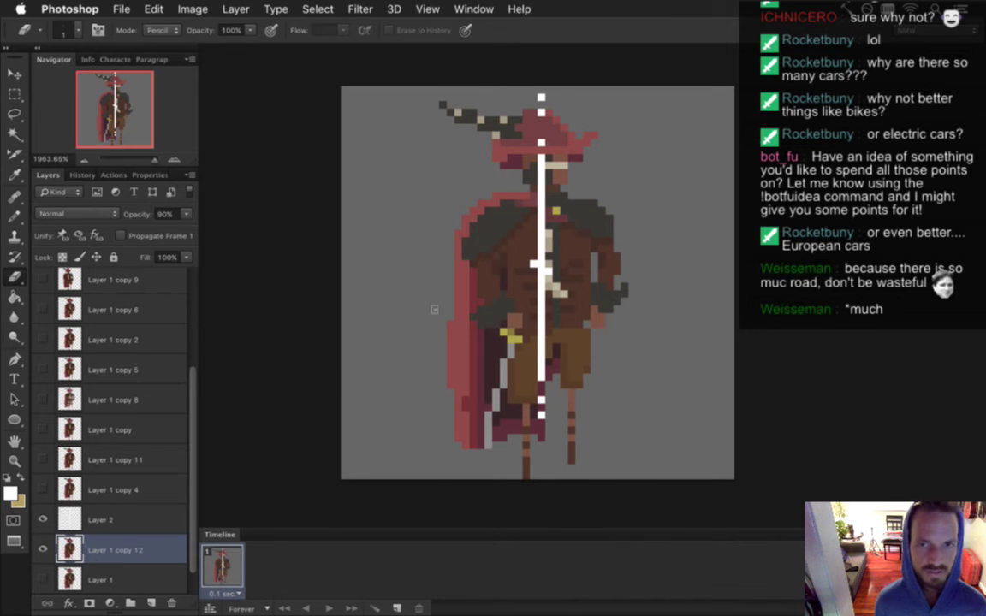
pyautogui.press('v')
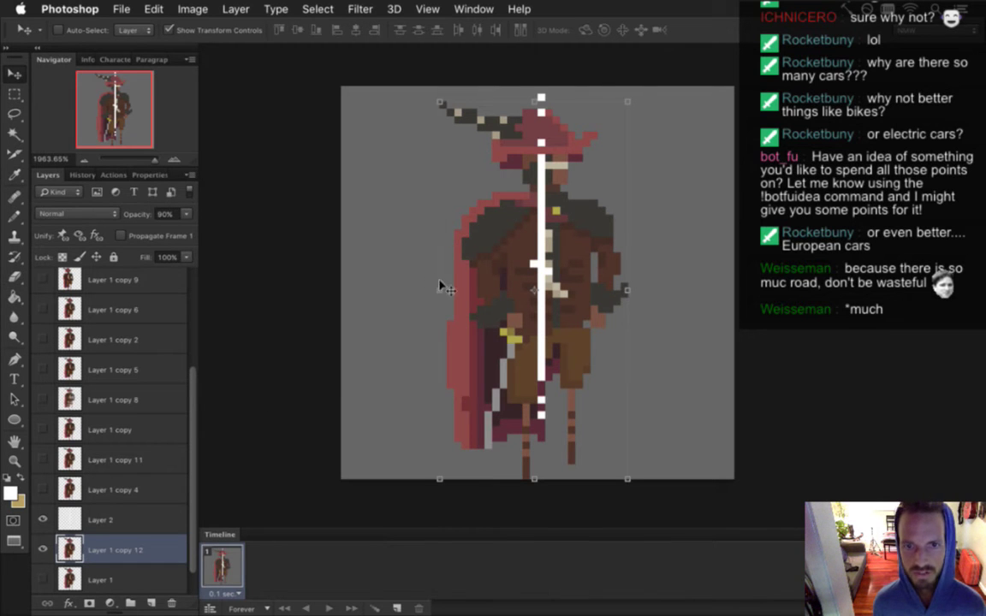
pyautogui.moveTo(440, 290); pyautogui.dragTo(462, 291)
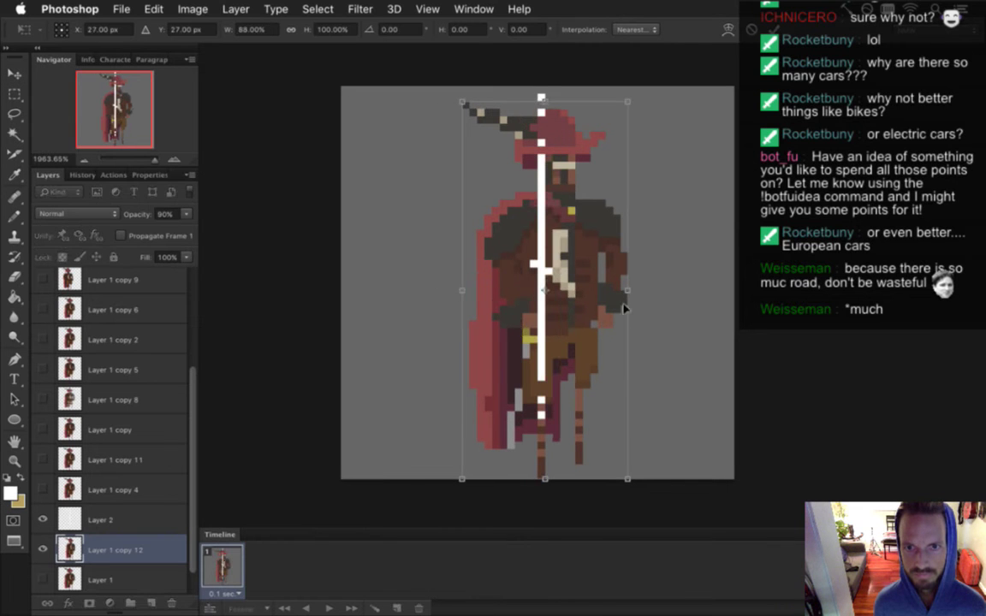
pyautogui.moveTo(626, 292); pyautogui.dragTo(602, 291)
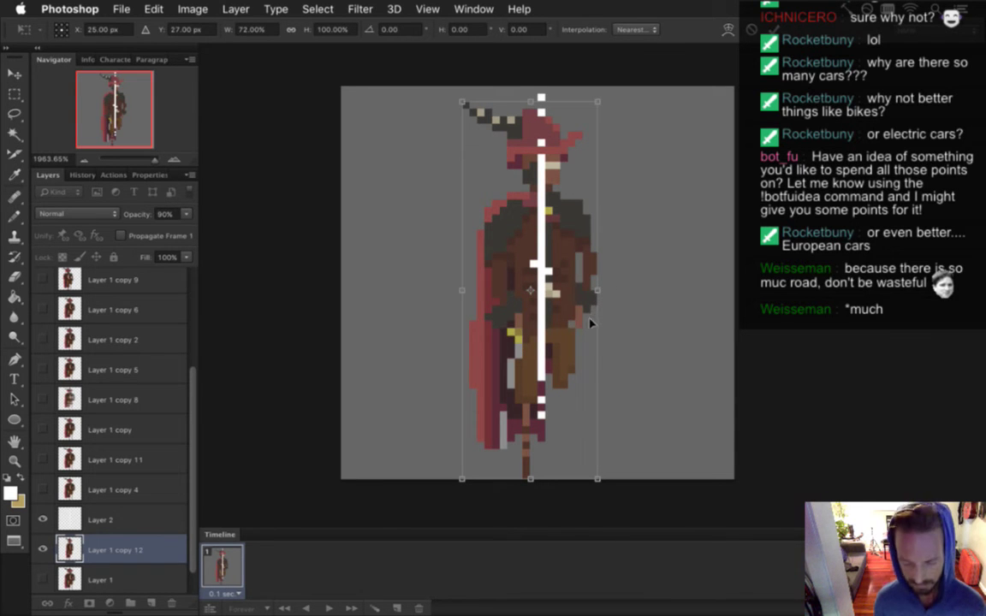
pyautogui.press('Return')
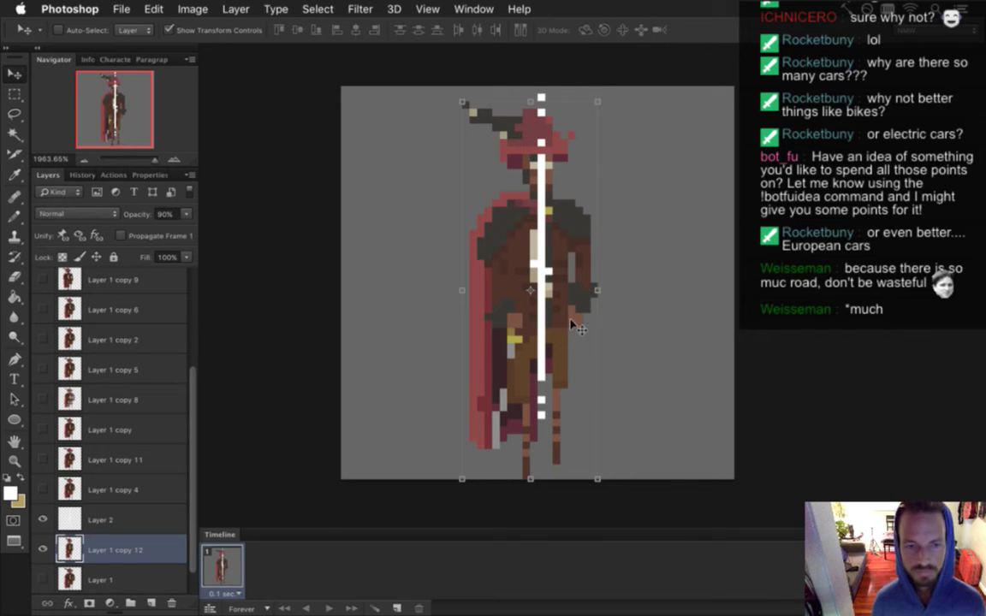
# Step: Erase thin horizontal gaps and edge pixels from the narrowed figure's cape, coat, arm and hat, undoing the last stray erasure
pyautogui.scroll(1, 191, 524)
pyautogui.scroll(-2, 184, 517)
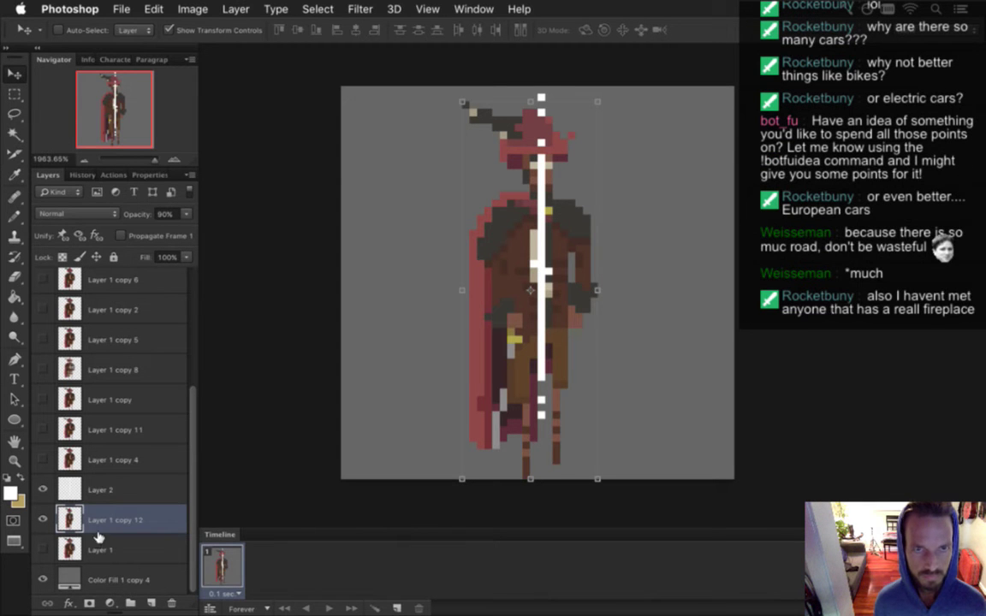
pyautogui.press('e')
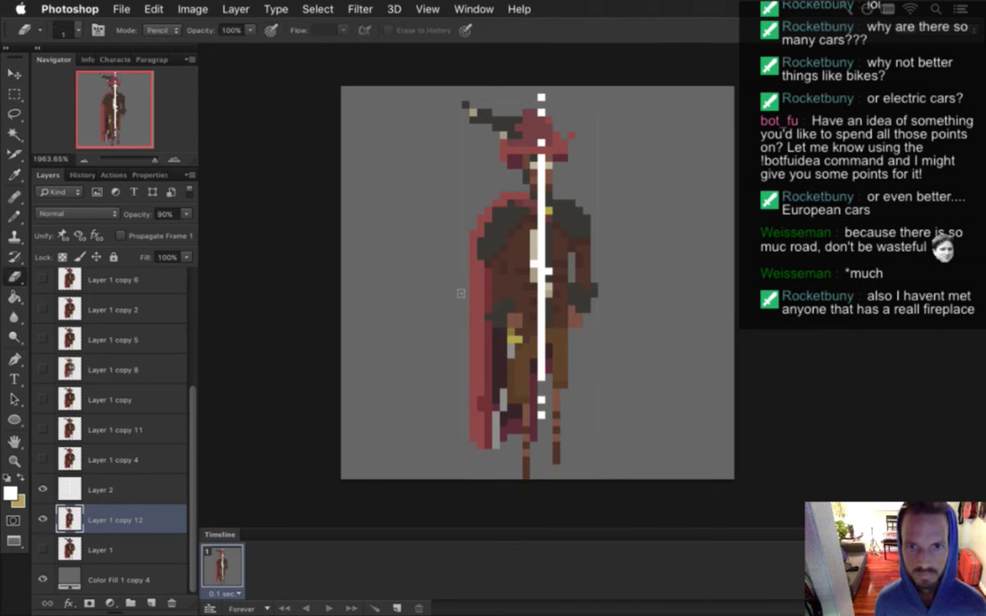
pyautogui.moveTo(473, 265); pyautogui.dragTo(481, 330)
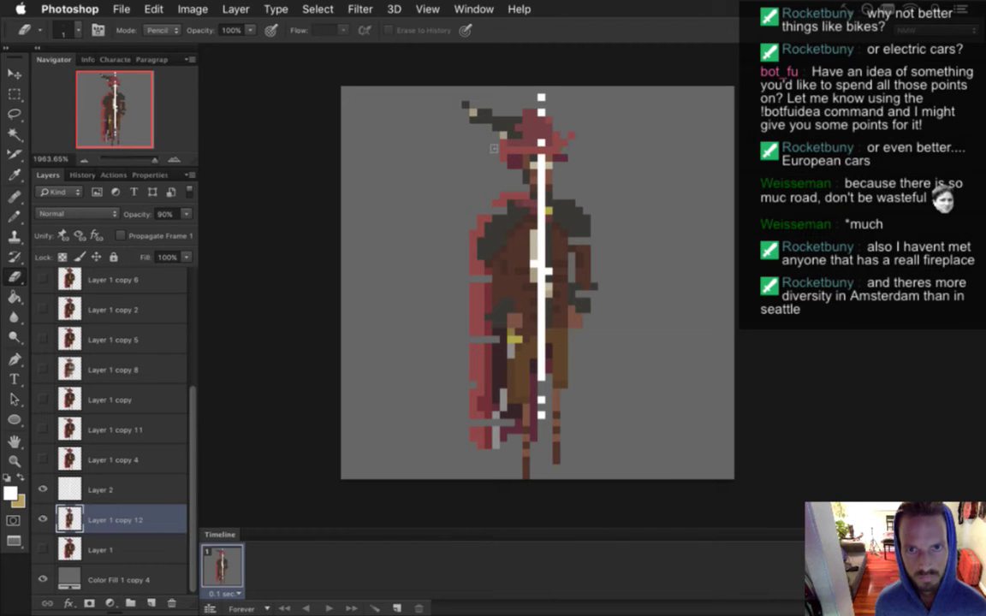
pyautogui.press('super+z')
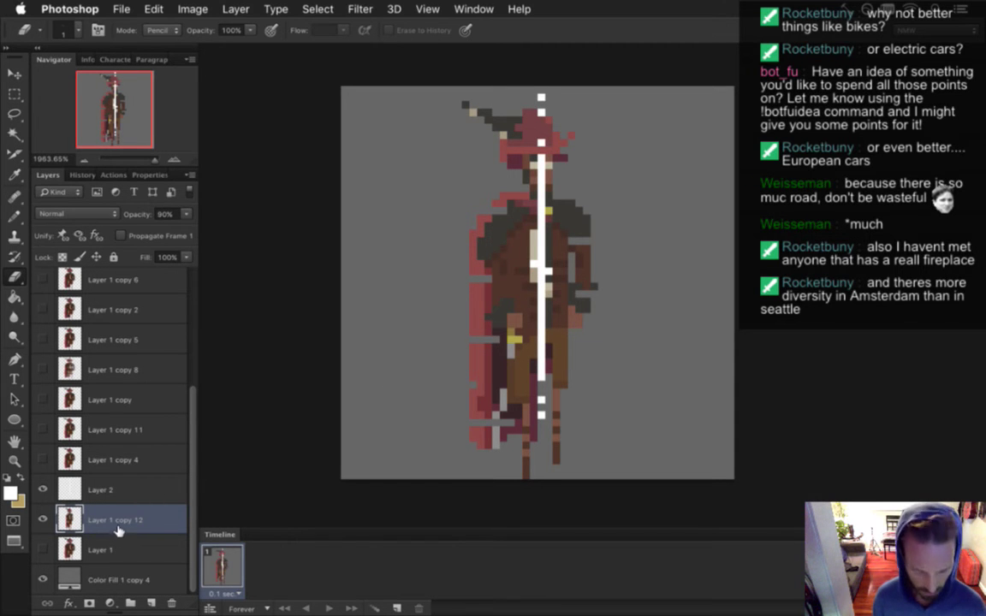
# Step: Duplicate Layer 1 copy 12, hide the original, and narrow the copy from both sides to 61.11% width around the white line
pyautogui.click(72, 544)
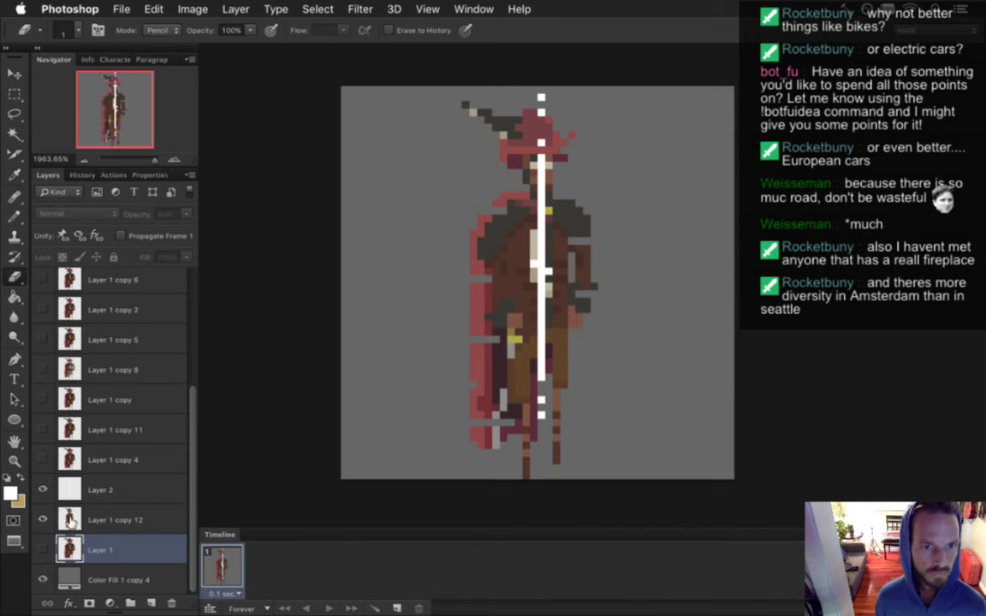
pyautogui.moveTo(72, 530); pyautogui.dragTo(67, 496)
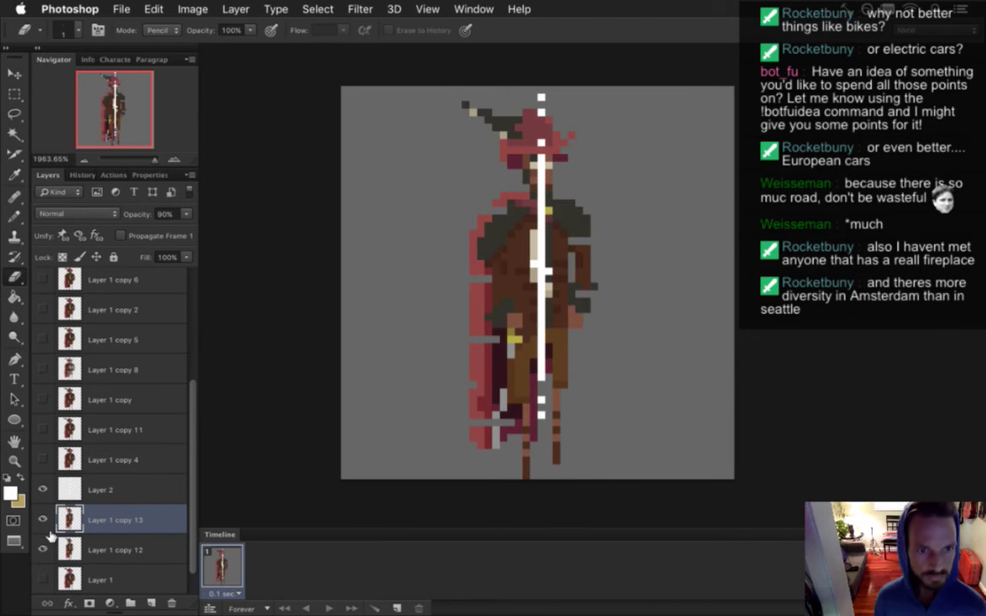
pyautogui.press('v')
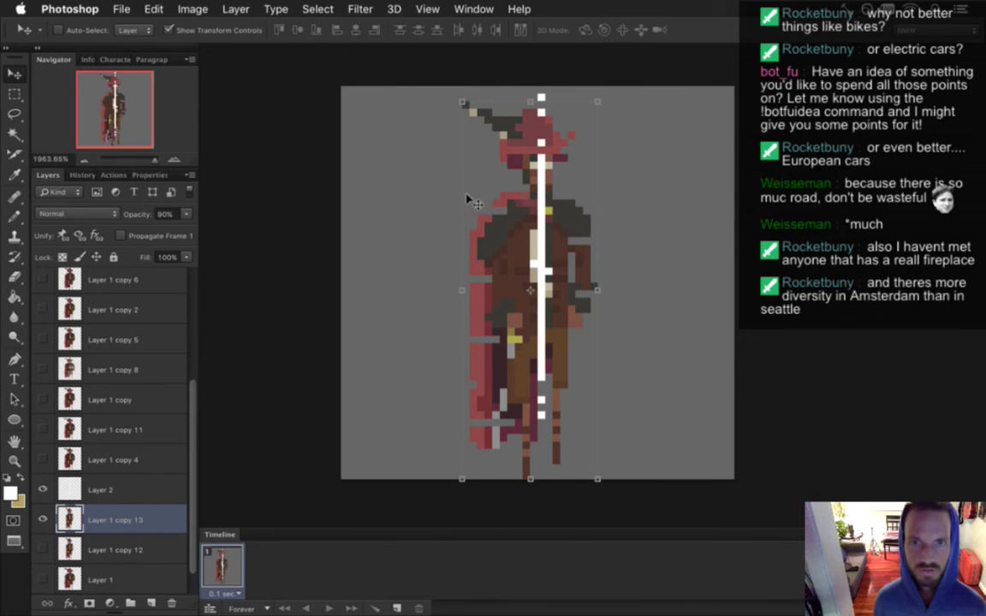
pyautogui.click(460, 288)
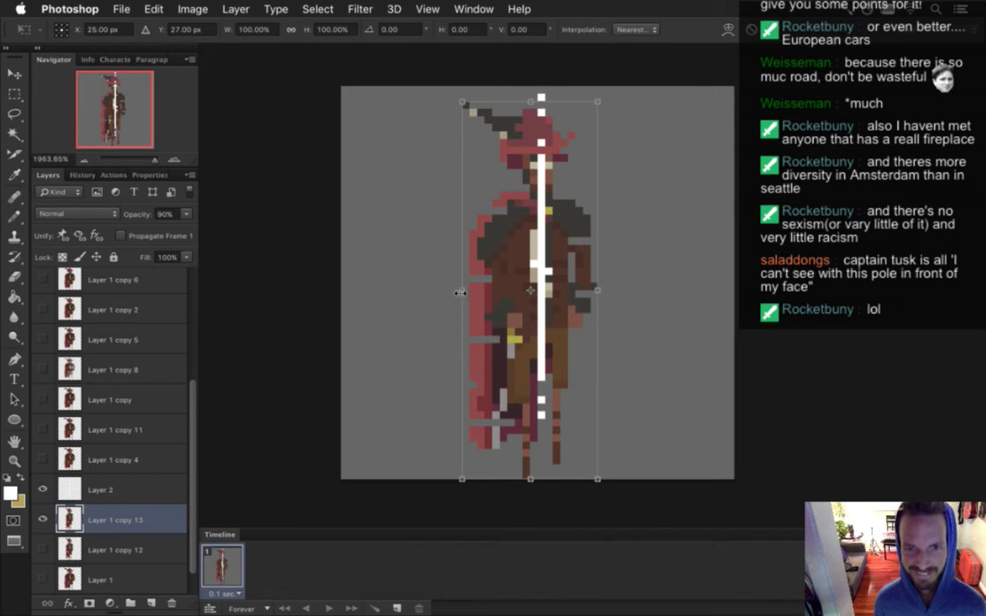
pyautogui.moveTo(462, 289); pyautogui.dragTo(493, 290)
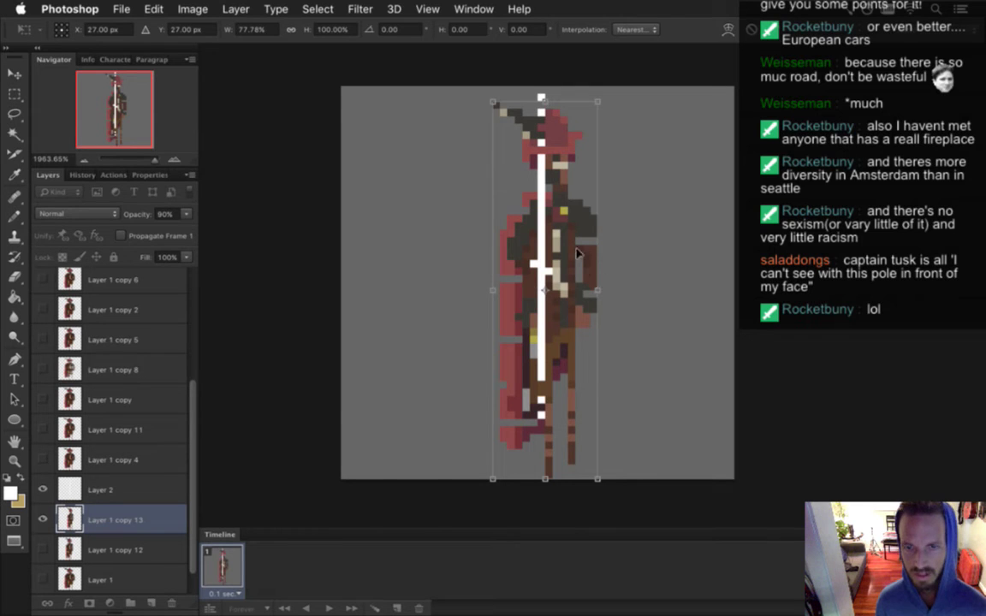
pyautogui.moveTo(597, 284); pyautogui.dragTo(573, 292)
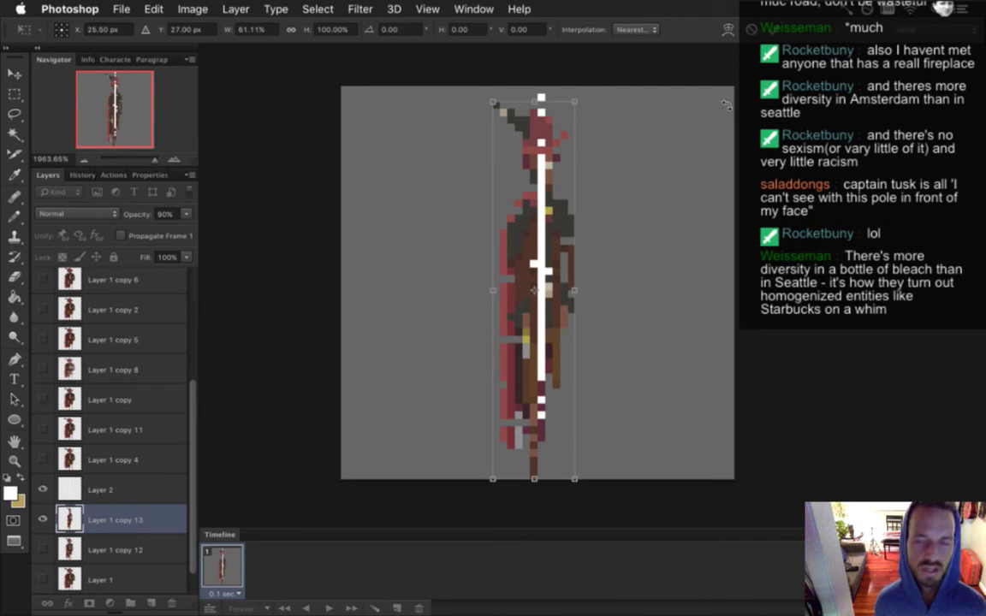
pyautogui.press('Return')
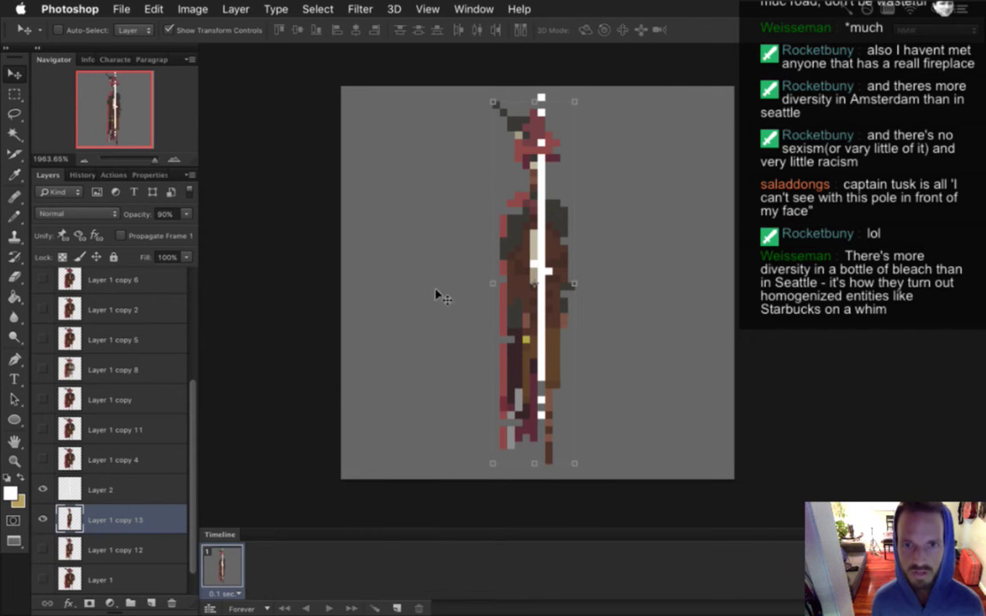
# Step: Erase small gaps and edge pixels from the narrowest figure's cape, coat, arm and legs, and hide Layer 2
pyautogui.press('e')
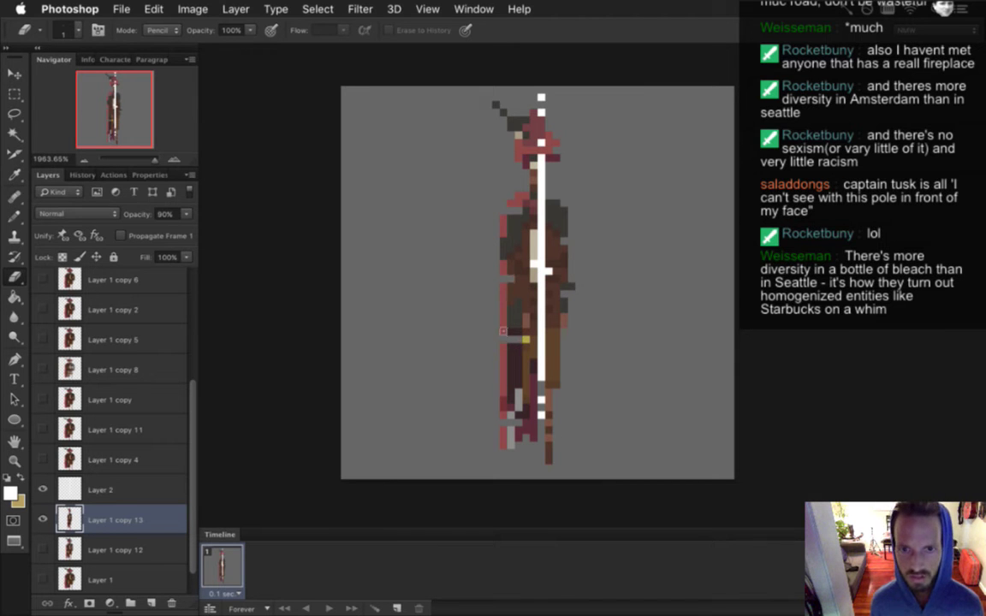
pyautogui.moveTo(509, 327); pyautogui.dragTo(517, 336)
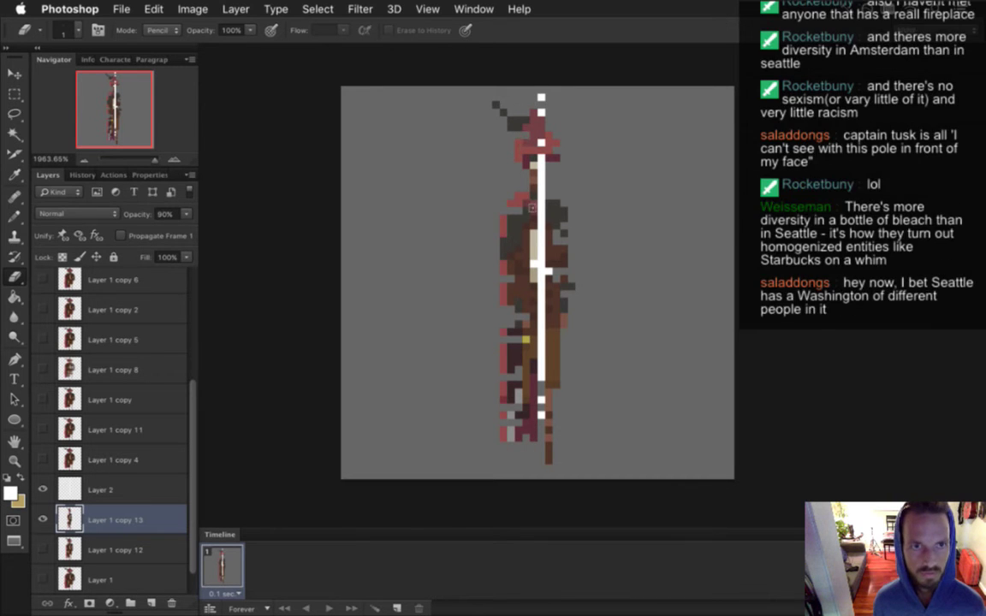
pyautogui.click(43, 490)
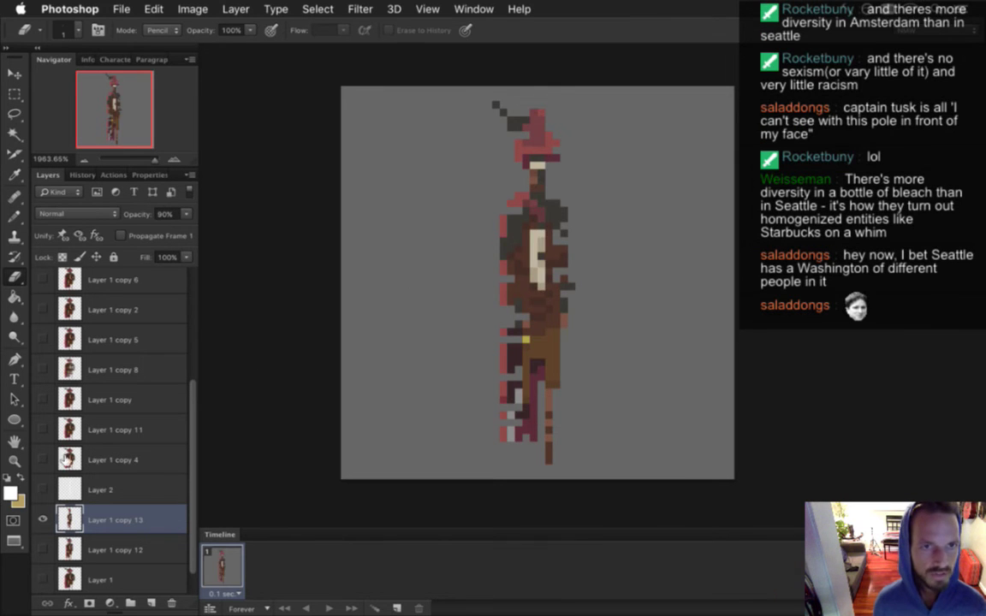
# Step: Make the first frame show only the white line on Layer 2, and add a second frame showing only Layer 1 copy 13
pyautogui.click(42, 519)
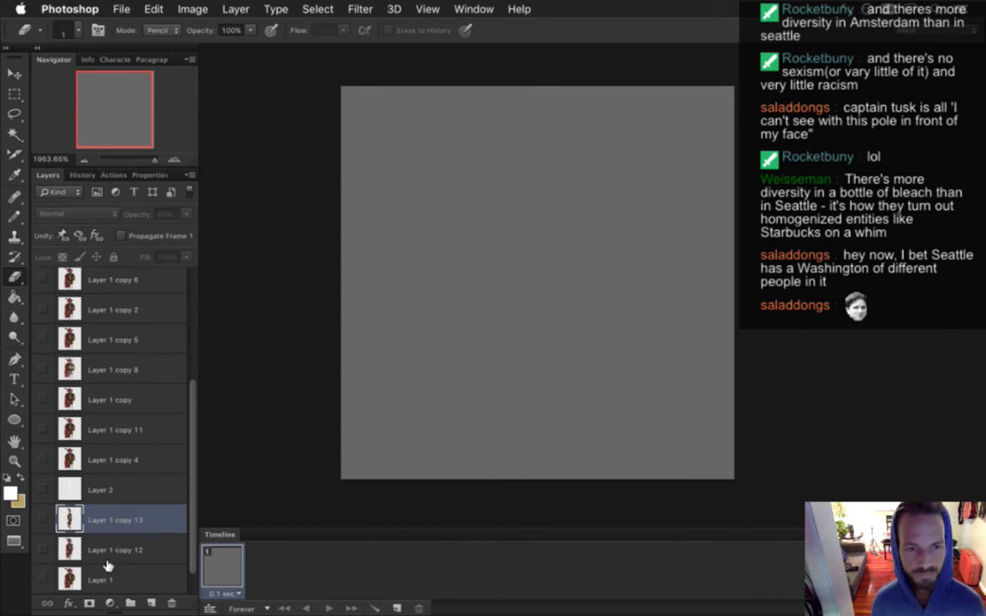
pyautogui.click(42, 489)
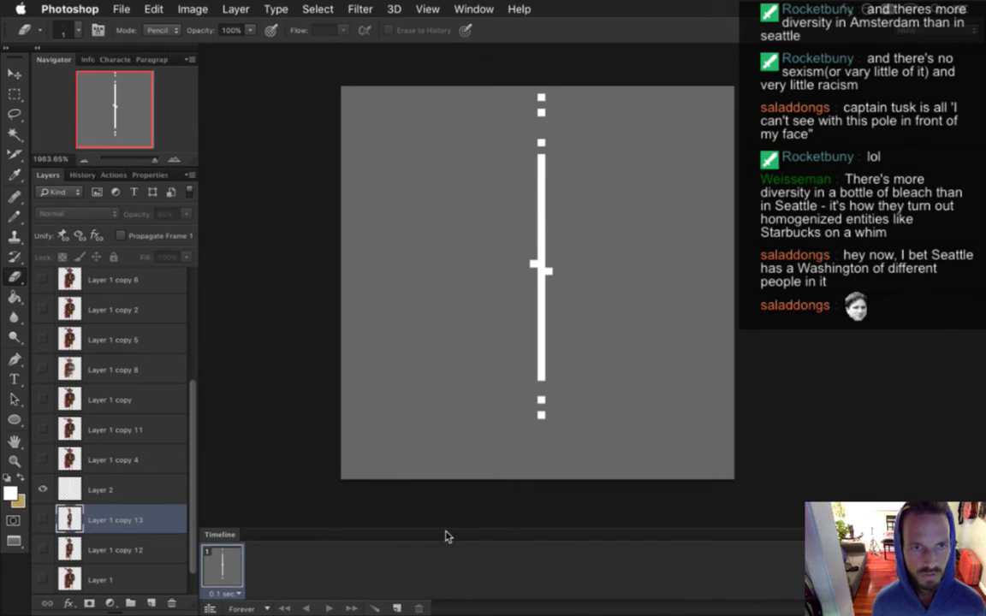
pyautogui.click(396, 607)
pyautogui.click(43, 489)
pyautogui.click(42, 520)
# Step: Add a third frame showing only Layer 1 copy 12 and a fourth frame showing only the full-width Layer 1
pyautogui.click(396, 607)
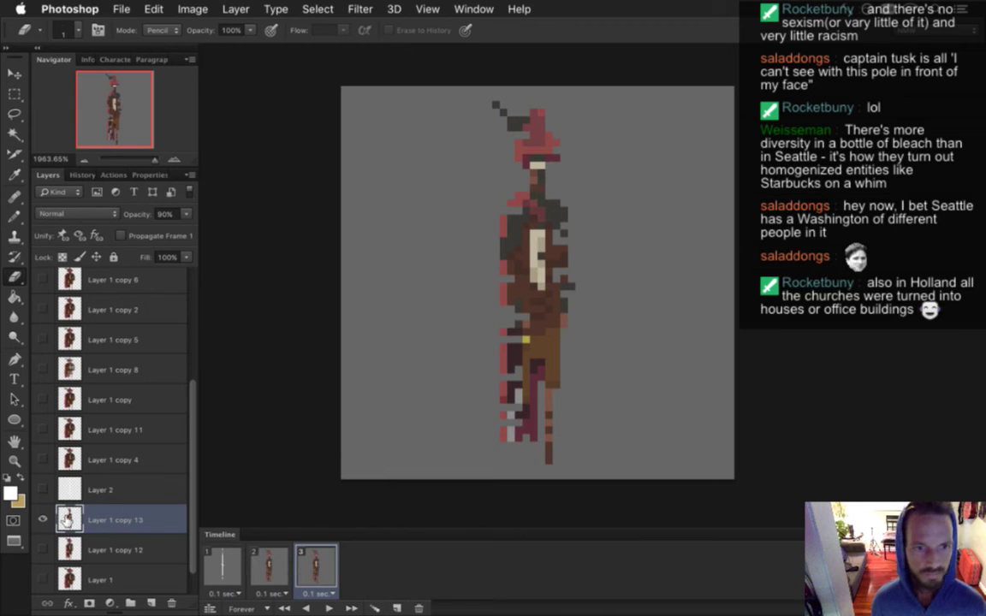
pyautogui.click(43, 519)
pyautogui.click(42, 549)
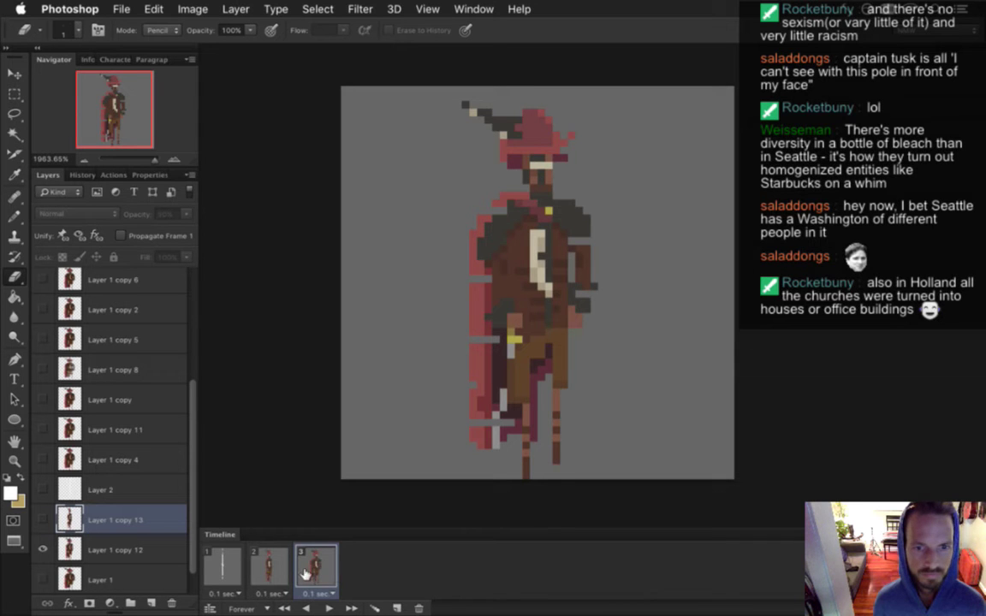
pyautogui.click(43, 579)
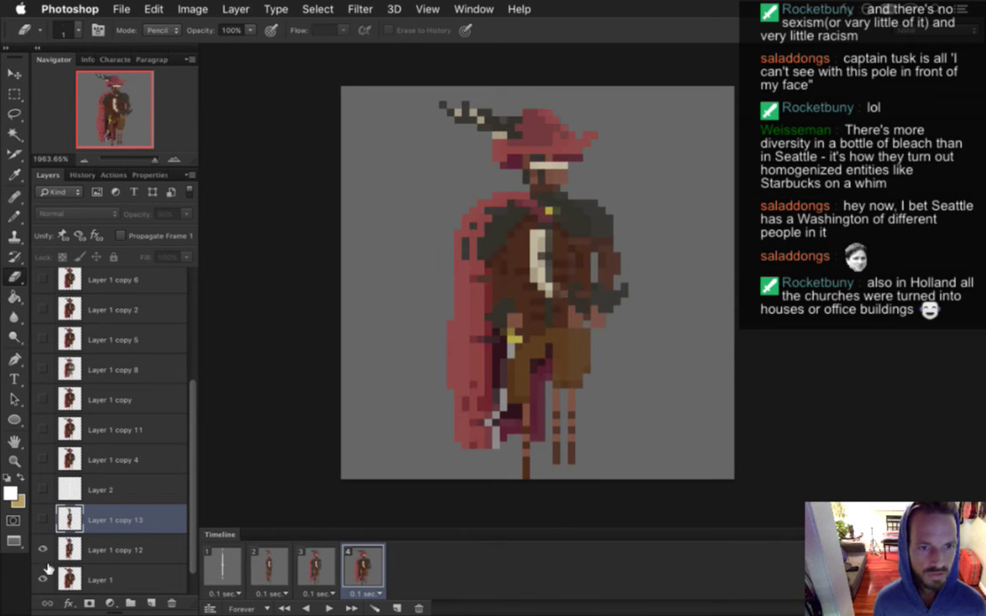
pyautogui.click(43, 549)
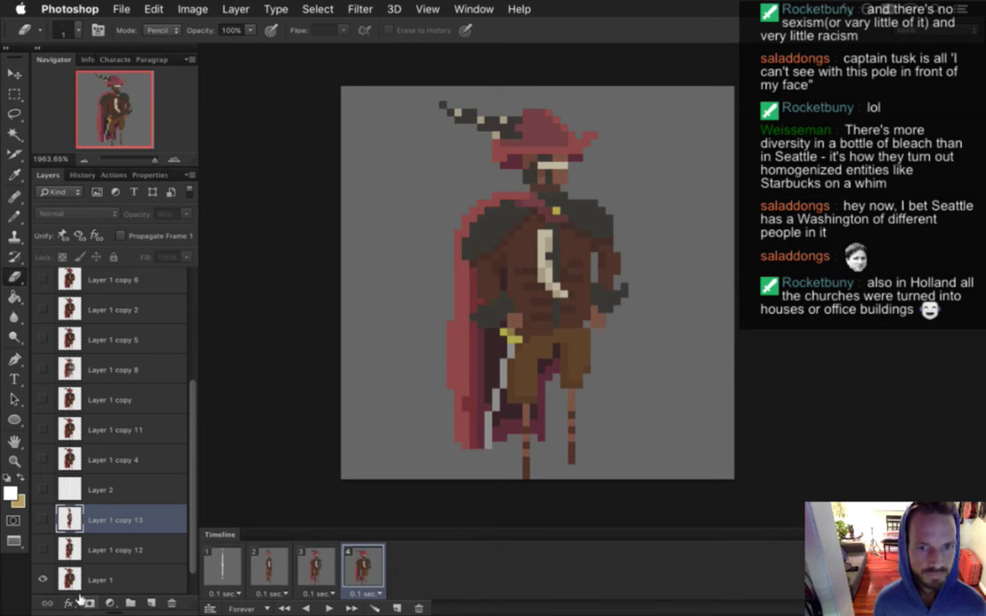
# Step: Play the four-frame animation from the first frame and compare the individual frames
pyautogui.click(231, 569)
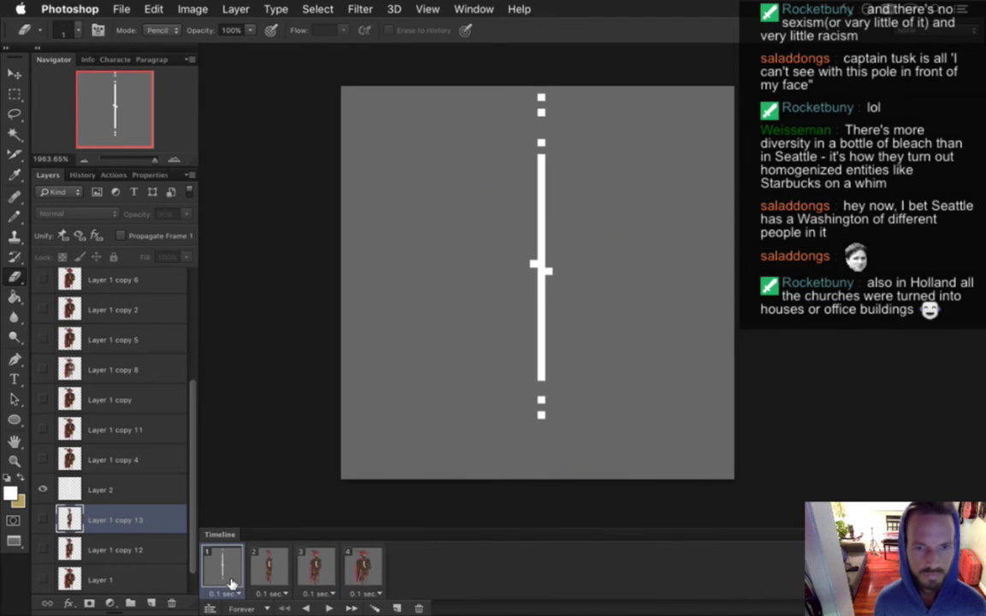
pyautogui.click(329, 606)
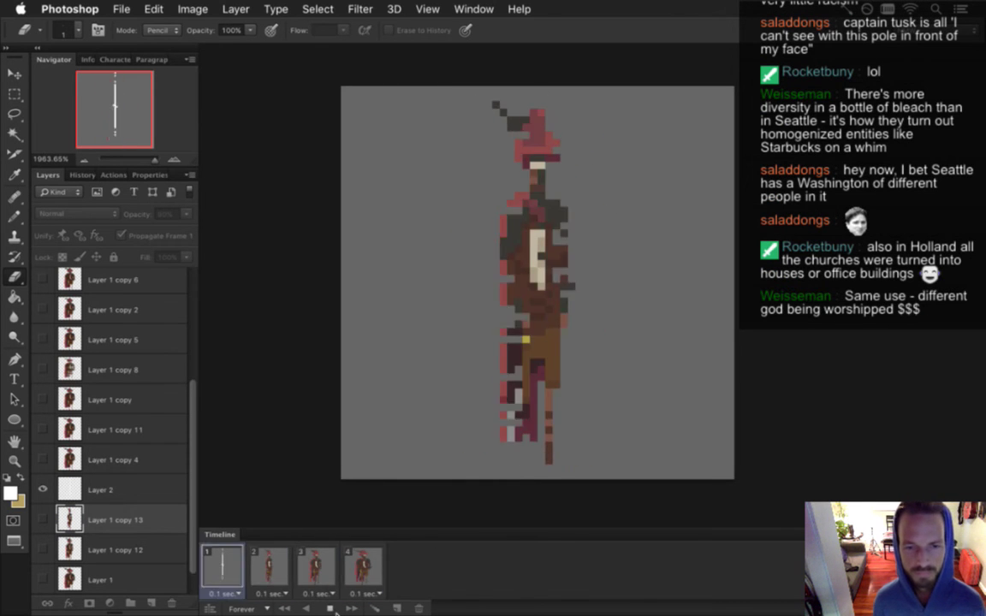
pyautogui.click(331, 608)
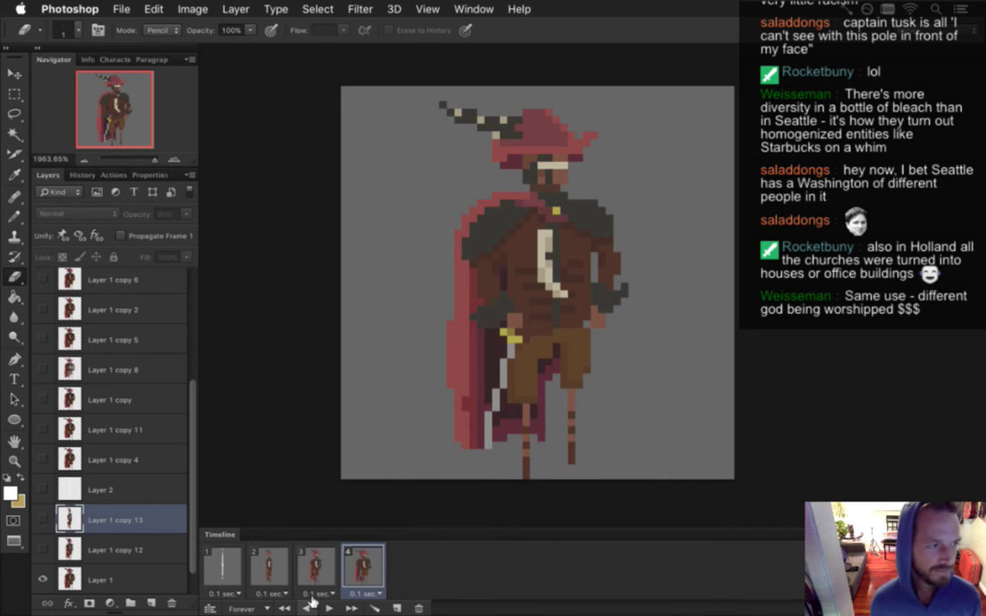
pyautogui.click(222, 565)
pyautogui.press('space')
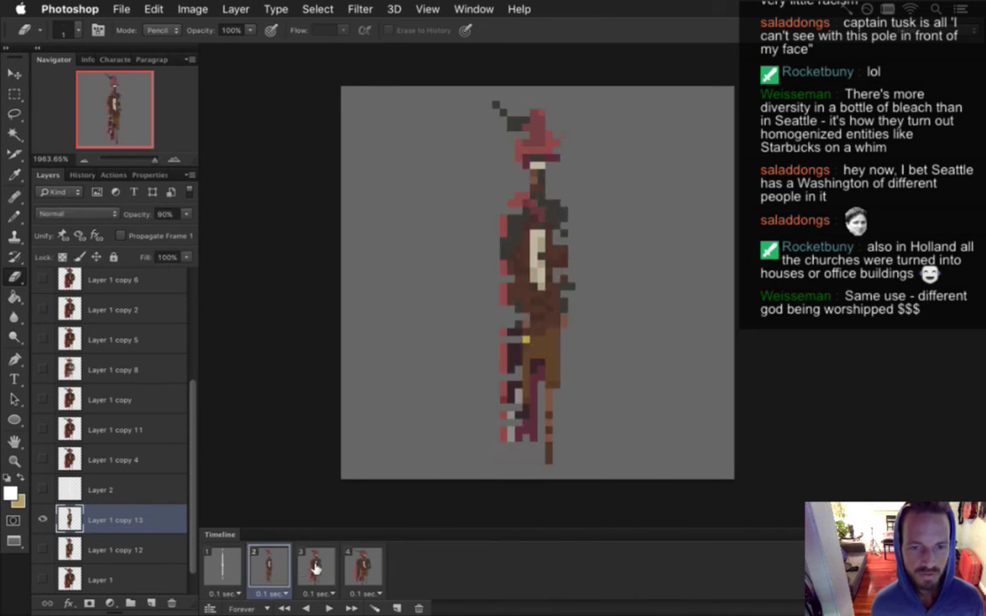
pyautogui.click(259, 567)
pyautogui.click(224, 566)
pyautogui.click(319, 568)
pyautogui.click(360, 560)
pyautogui.click(267, 565)
pyautogui.click(222, 566)
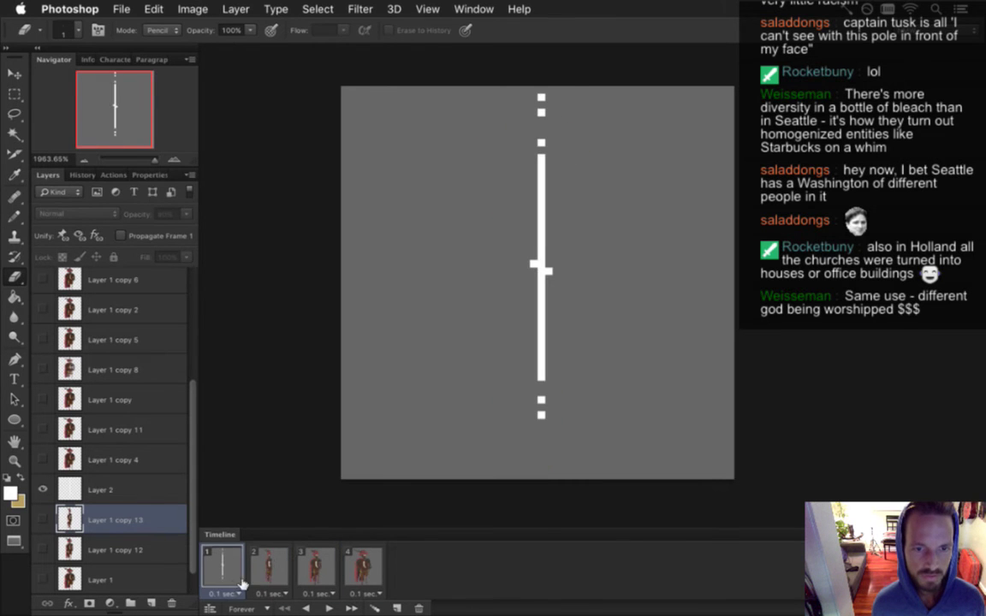
# Step: Set the first frame's delay to 0.2 seconds and preview the animation
pyautogui.click(224, 593)
pyautogui.click(244, 503)
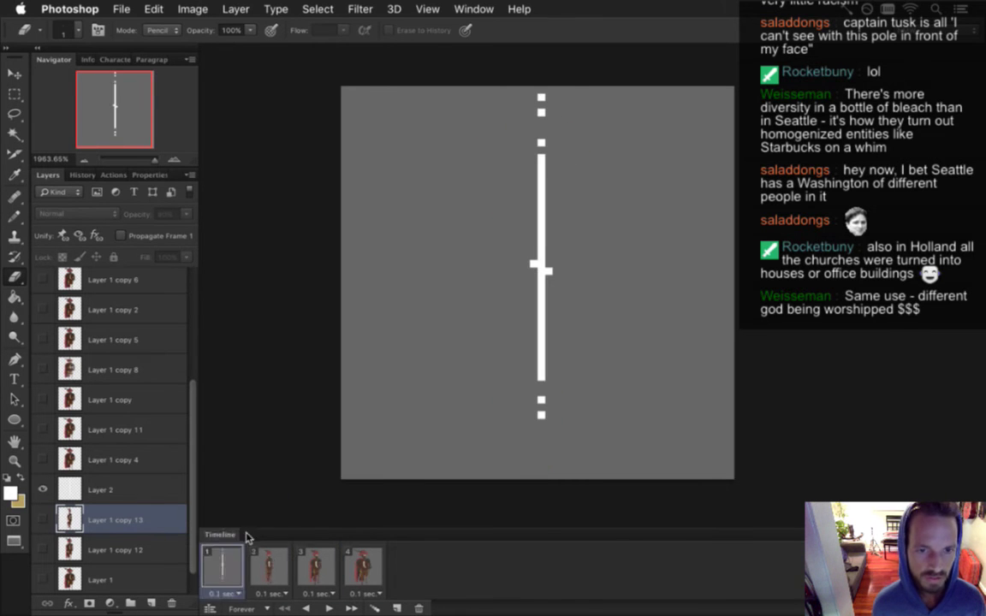
pyautogui.click(328, 608)
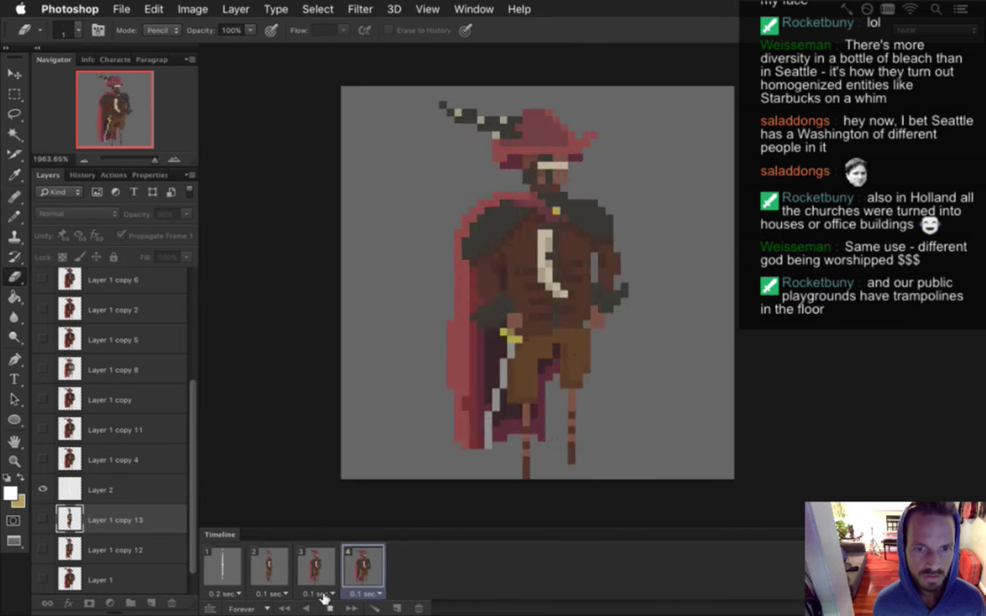
pyautogui.click(330, 608)
pyautogui.click(269, 567)
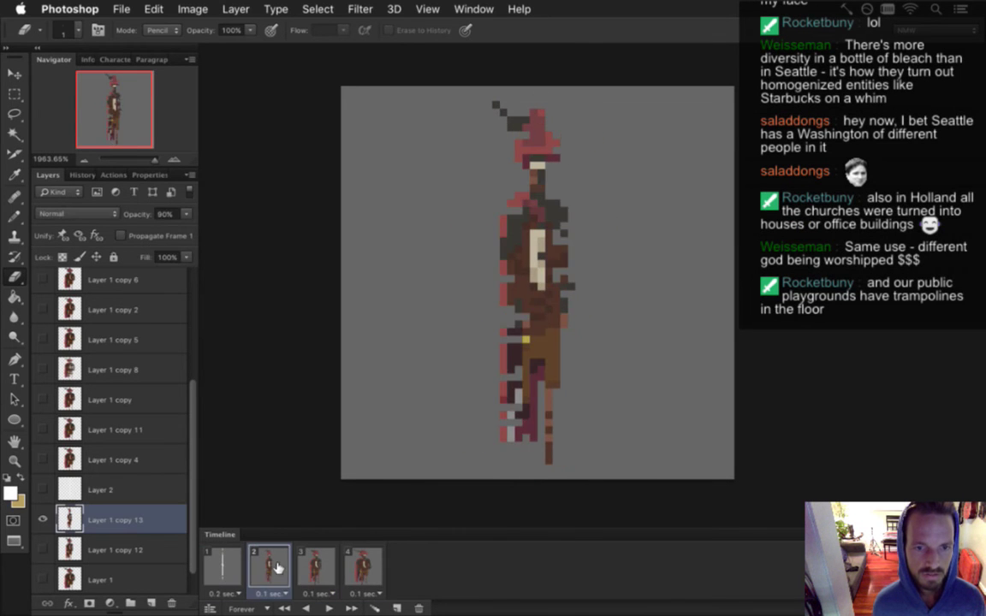
# Step: Set the white-line frame's delay to 0.4 seconds and preview the animation
pyautogui.click(227, 567)
pyautogui.click(224, 592)
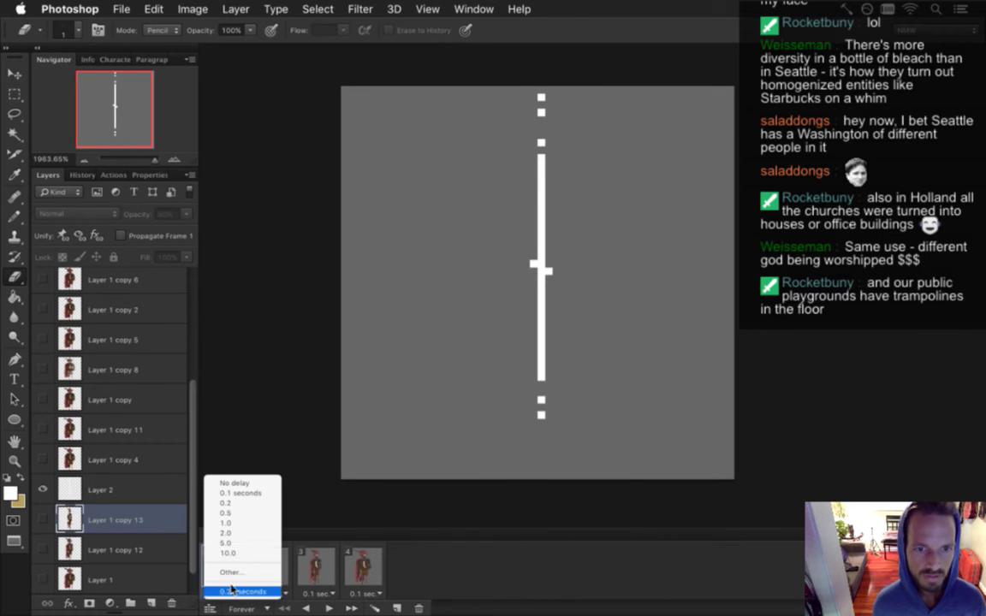
pyautogui.click(243, 571)
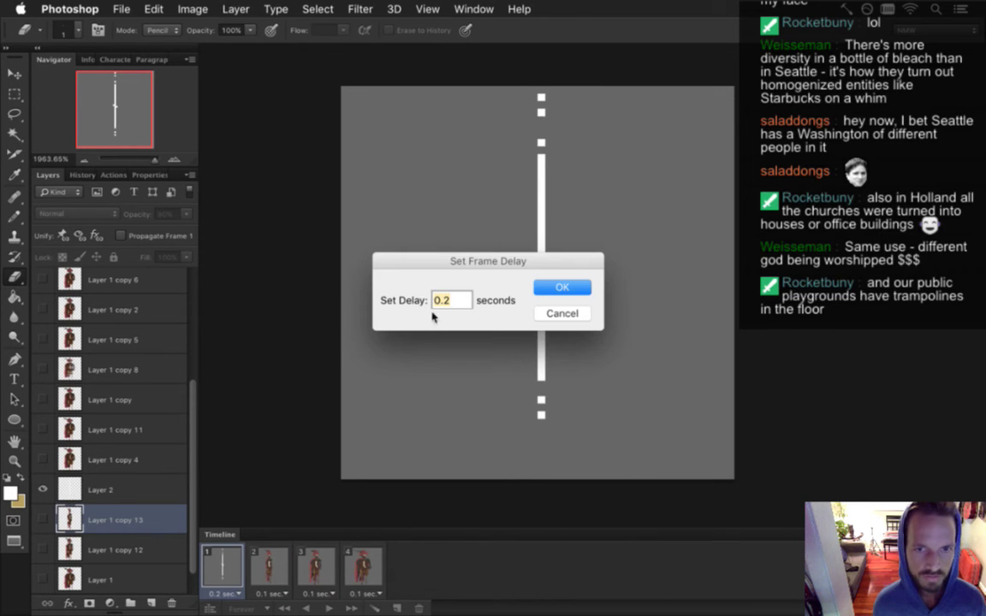
pyautogui.write('0.2')
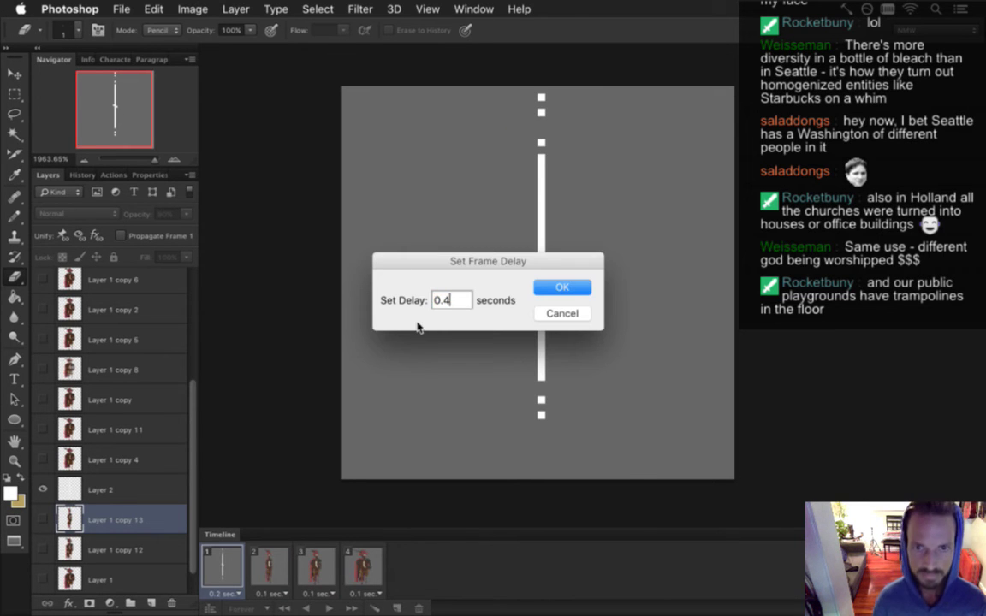
pyautogui.press('Return')
pyautogui.click(329, 607)
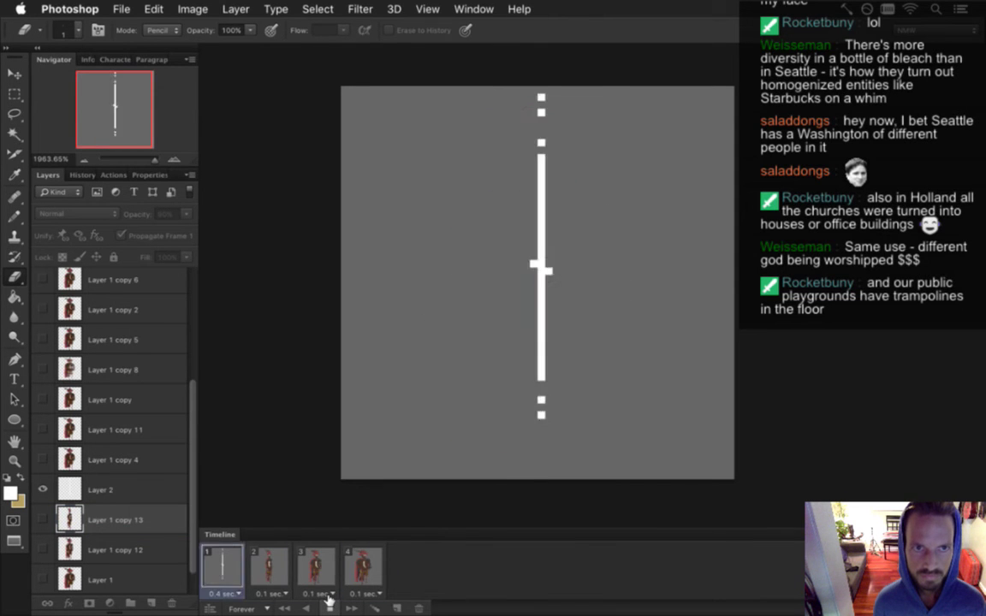
pyautogui.click(328, 599)
# Step: Delete the fourth frame and hide the Color Fill 1 copy 4 background in the three remaining frames
pyautogui.click(361, 567)
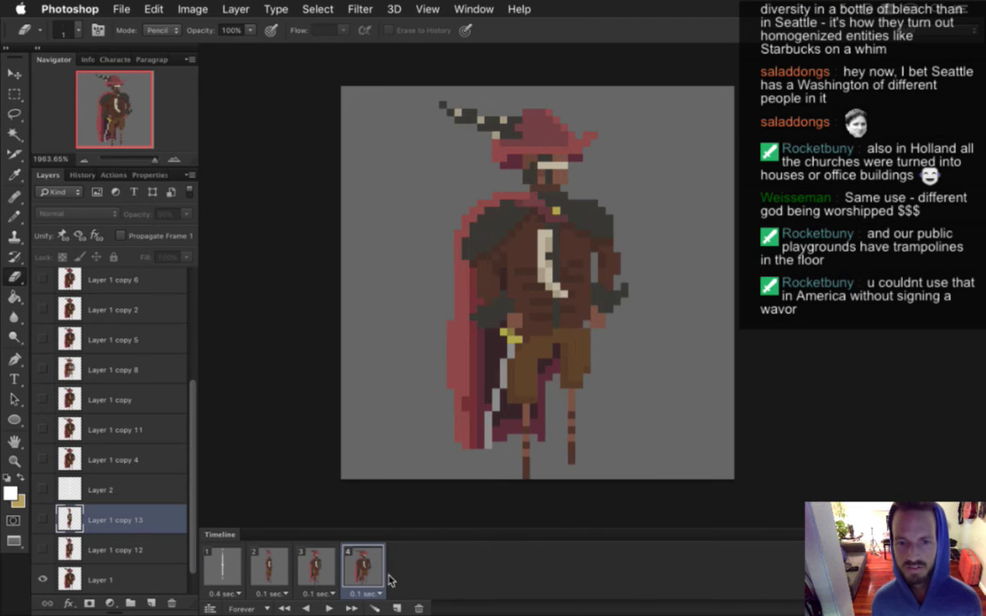
pyautogui.click(418, 608)
pyautogui.keyDown('shift'); pyautogui.click(224, 568); pyautogui.keyUp('shift')
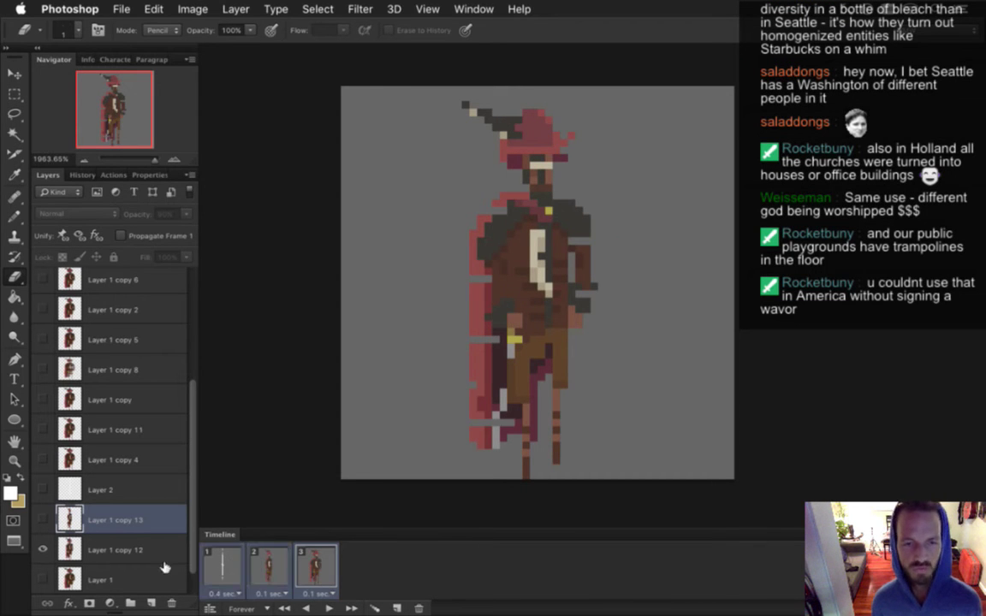
pyautogui.scroll(-1, 177, 554)
pyautogui.click(43, 520)
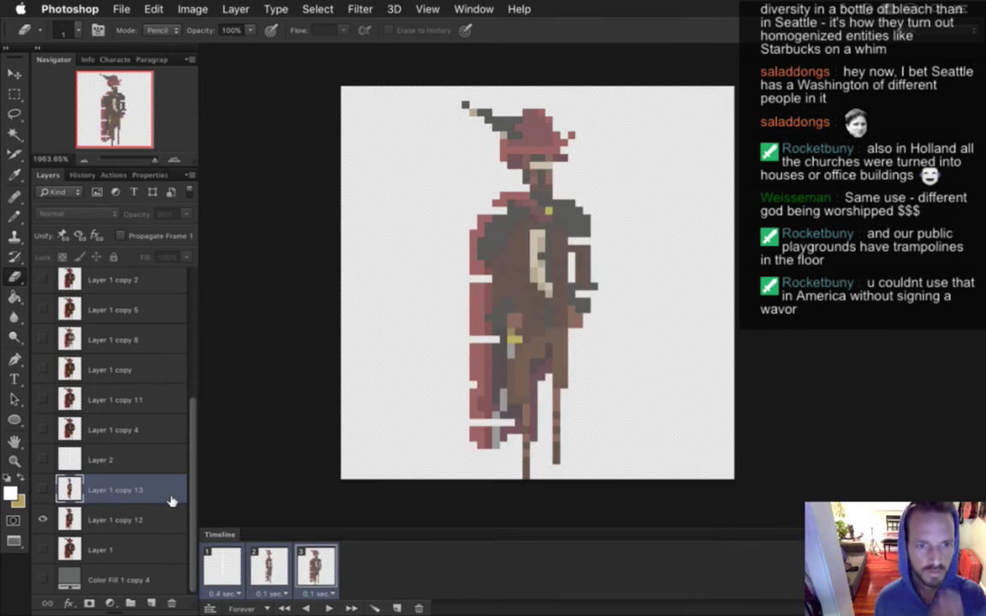
# Step: Delete the pal layer and all the unused Layer 1 copies above Layer 2
pyautogui.scroll(5, 175, 402)
pyautogui.click(111, 313)
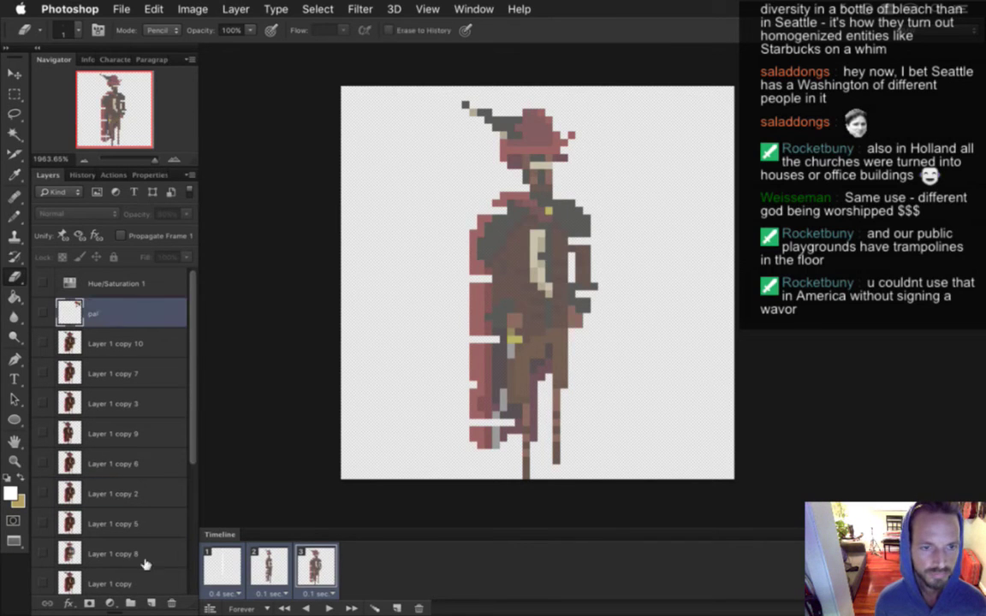
pyautogui.click(172, 602)
pyautogui.click(173, 603)
pyautogui.click(173, 603)
pyautogui.click(173, 602)
pyautogui.click(173, 603)
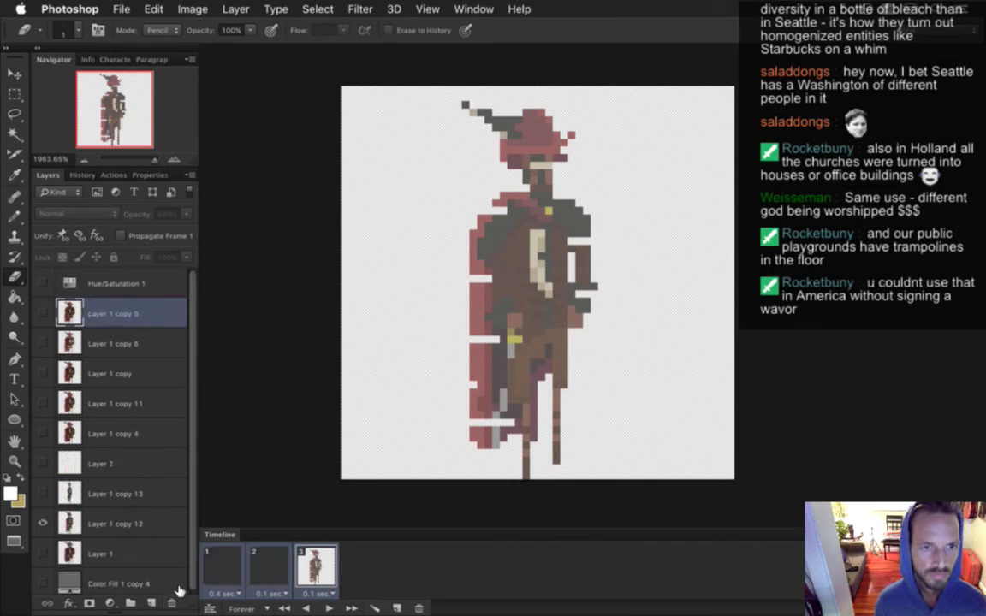
pyautogui.click(173, 602)
pyautogui.click(173, 602)
pyautogui.click(173, 602)
pyautogui.click(173, 603)
pyautogui.click(173, 602)
pyautogui.click(172, 602)
pyautogui.click(173, 602)
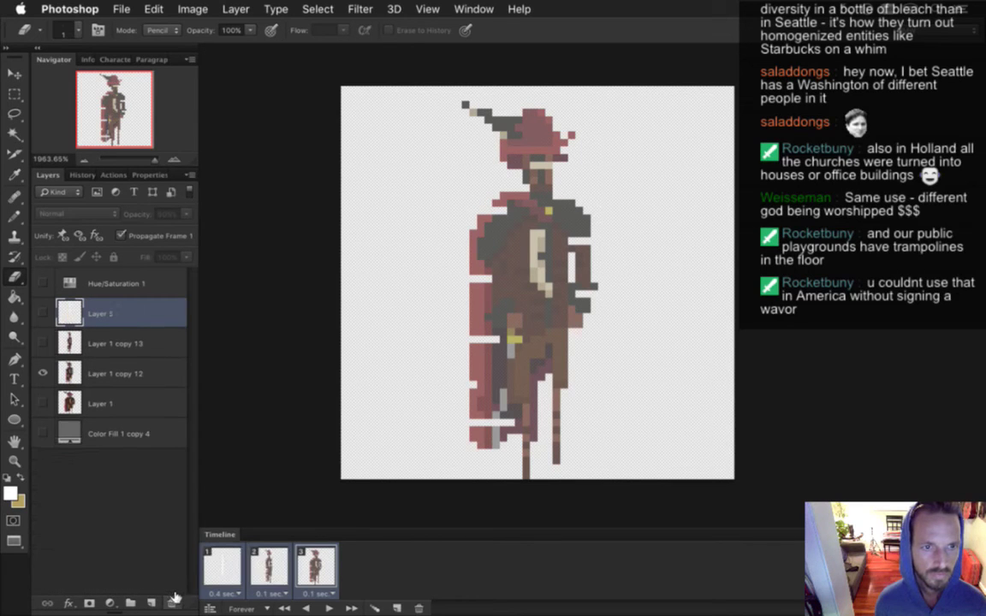
# Step: Show the Hue/Saturation 1 adjustment layer in the three selected frames
pyautogui.click(120, 235)
pyautogui.click(43, 283)
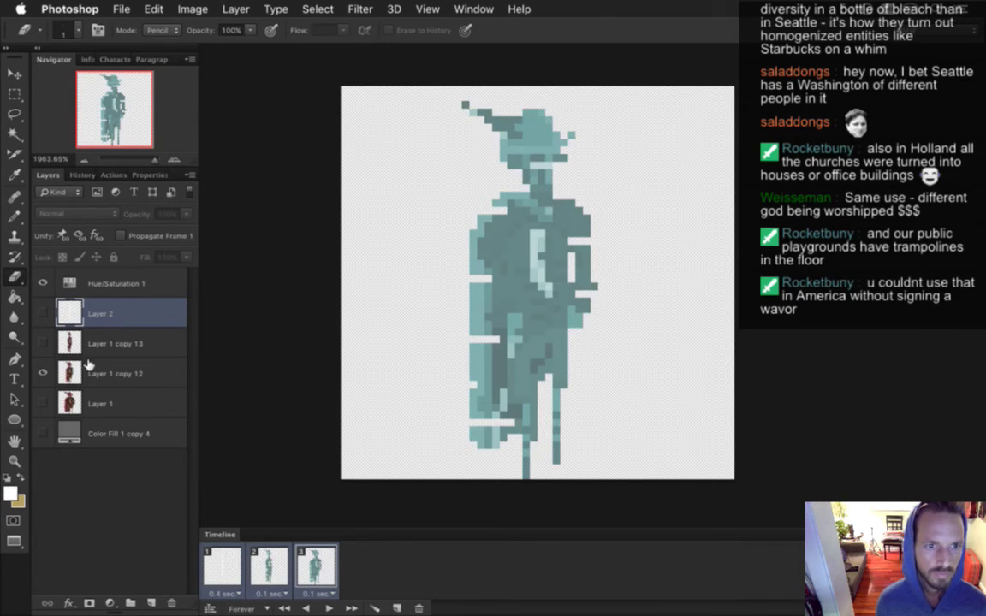
# Step: Check the three animation frames and render them all as the PNG image sequence CaptainTuskHoloStart.png at 52 x 52 and 10 fps
pyautogui.click(221, 564)
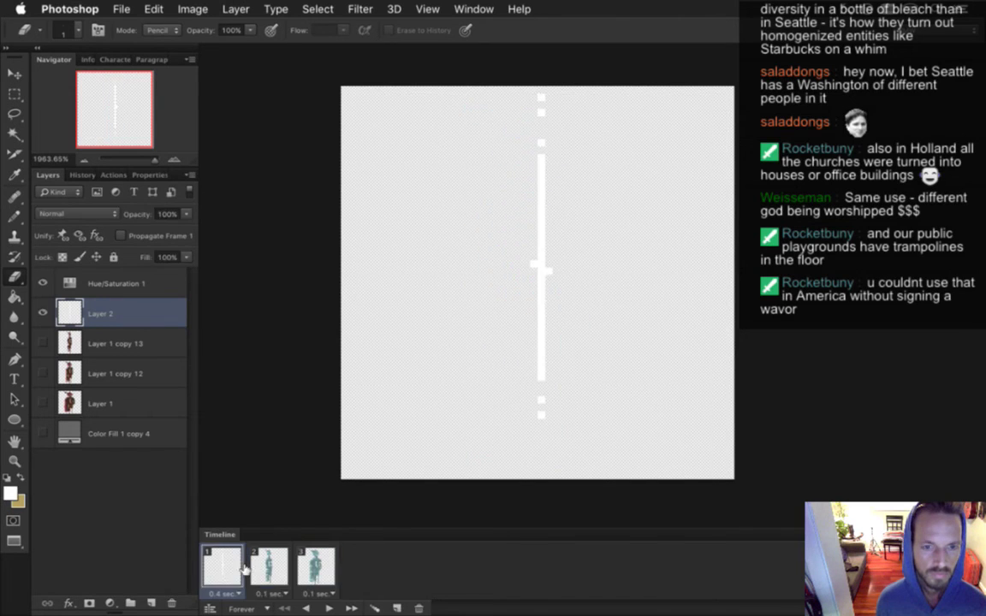
pyautogui.click(268, 564)
pyautogui.click(309, 570)
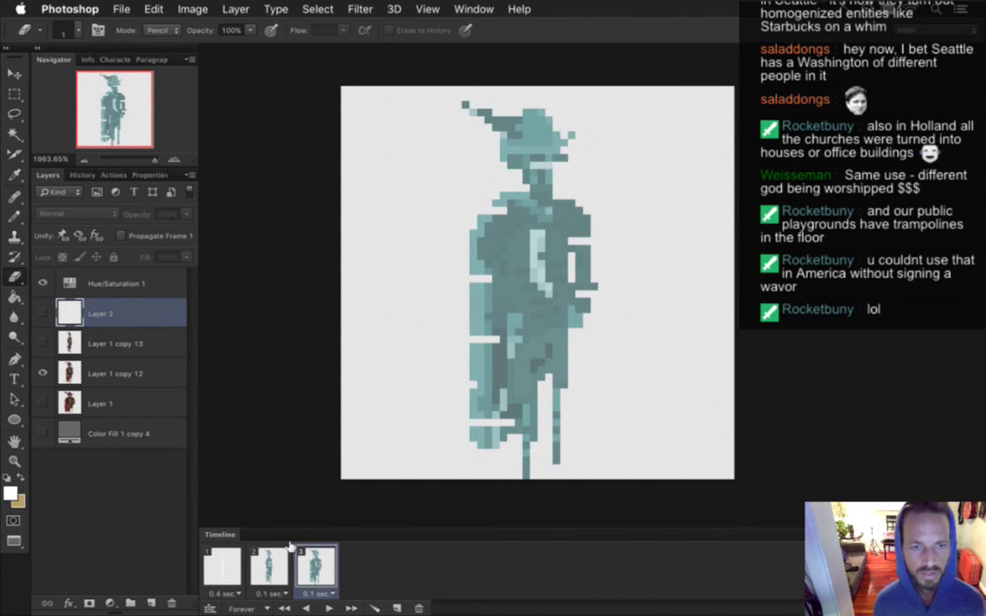
pyautogui.press('super+shift+alt+r')
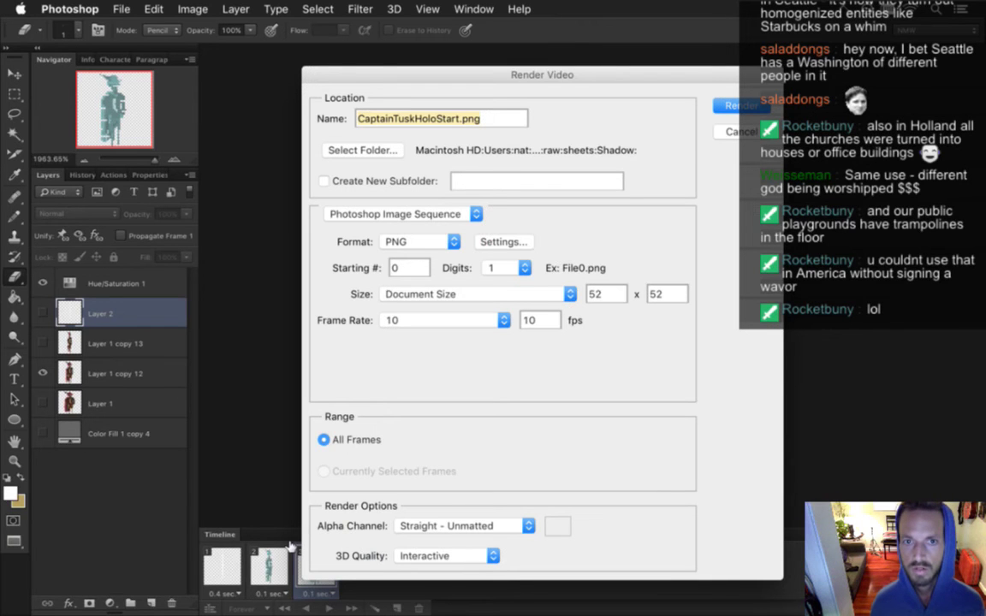
pyautogui.press('Return')
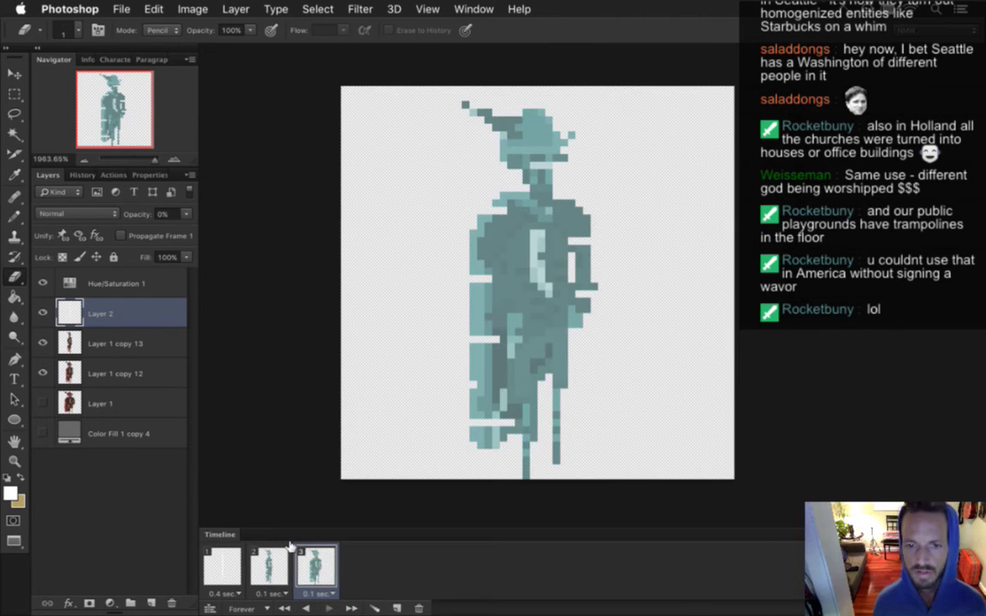
# Step: Switch to vim in iTerm2 and review the holoStart and holoEnd animation entries in data/friends/CaptainTusk.txt
pyautogui.press('super+Tab')
pyautogui.click(422, 319)
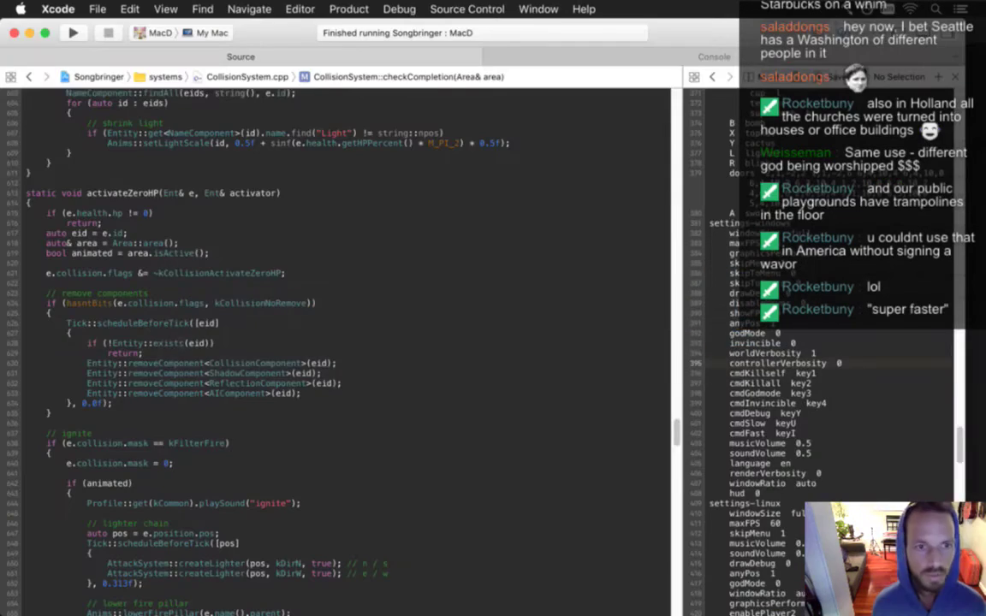
pyautogui.press('super+Tab')
pyautogui.click(405, 319)
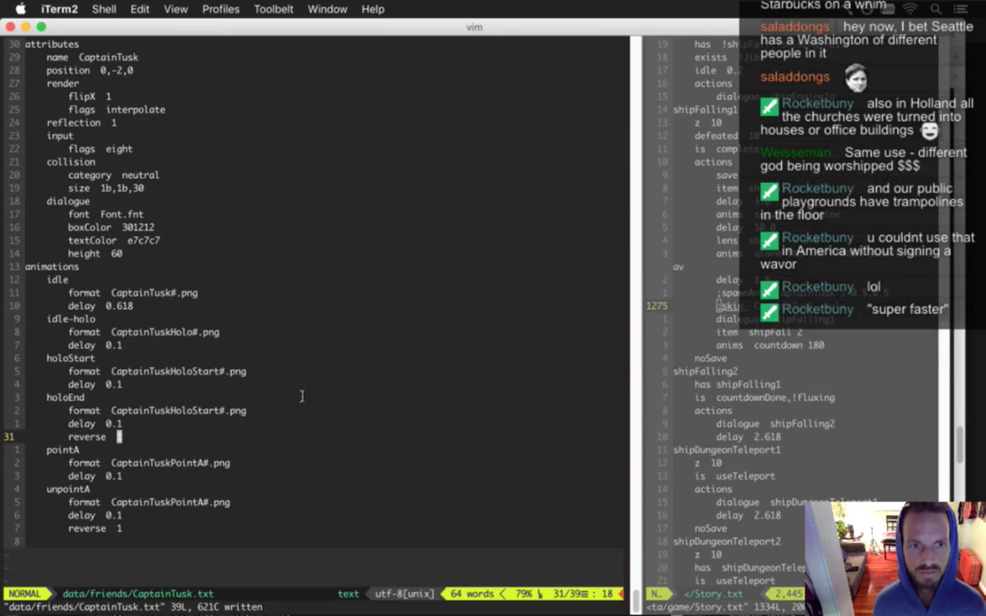
pyautogui.moveTo(47, 357); pyautogui.dragTo(111, 376)
pyautogui.click(65, 400)
pyautogui.moveTo(43, 357); pyautogui.dragTo(133, 396)
pyautogui.click(178, 384)
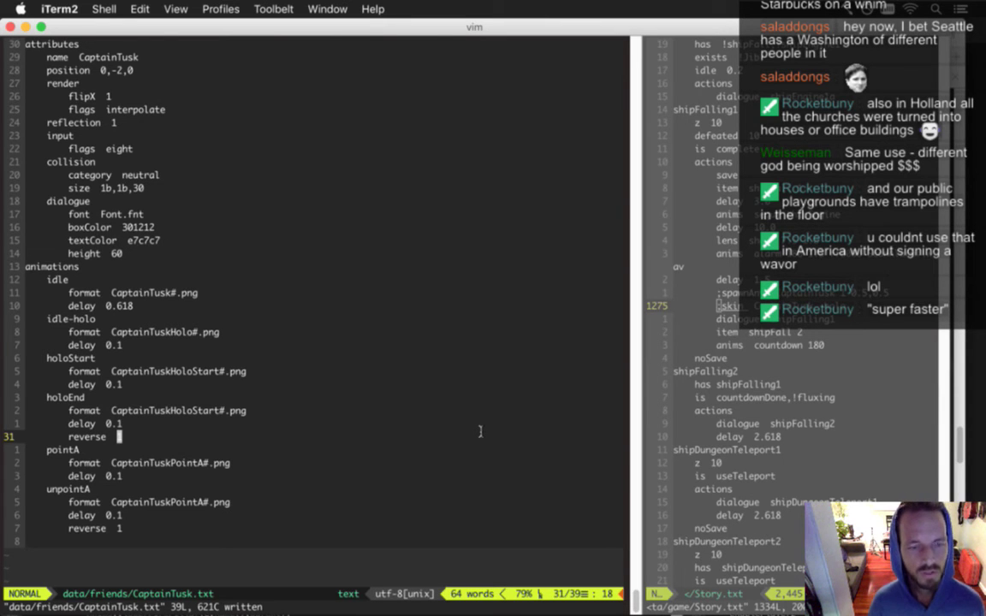
# Step: Open src/Constants.h in vim through a tag lookup starting with "const"
pyautogui.write(':tag const')
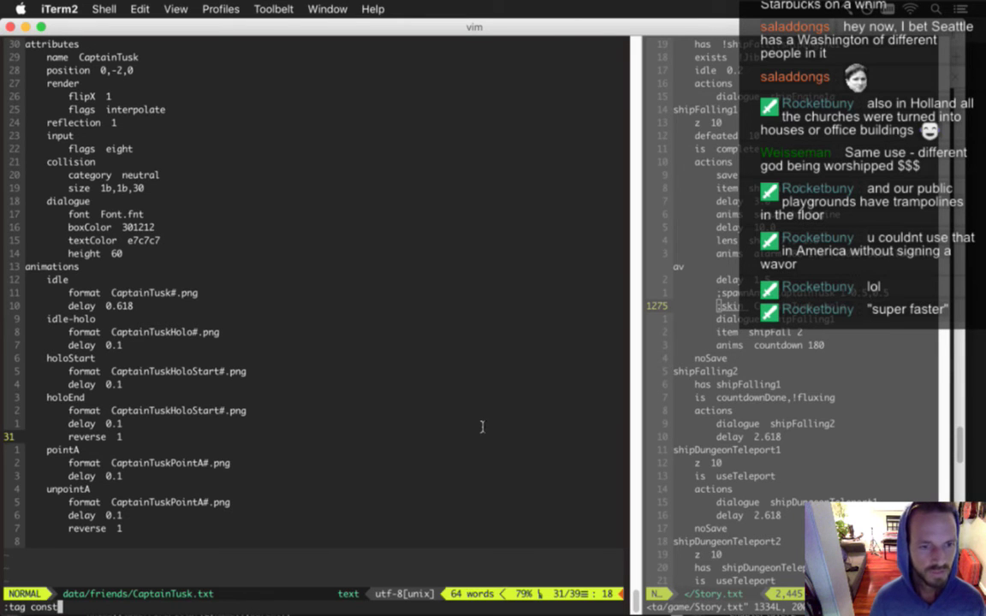
pyautogui.press('Tab')
pyautogui.press('Tab')
pyautogui.press('Tab')
pyautogui.press('Tab')
pyautogui.press('Return')
# Step: Search for "spawn" to reach the spawn flags enum and duplicate its kSpawnTeleport line
pyautogui.write(':')
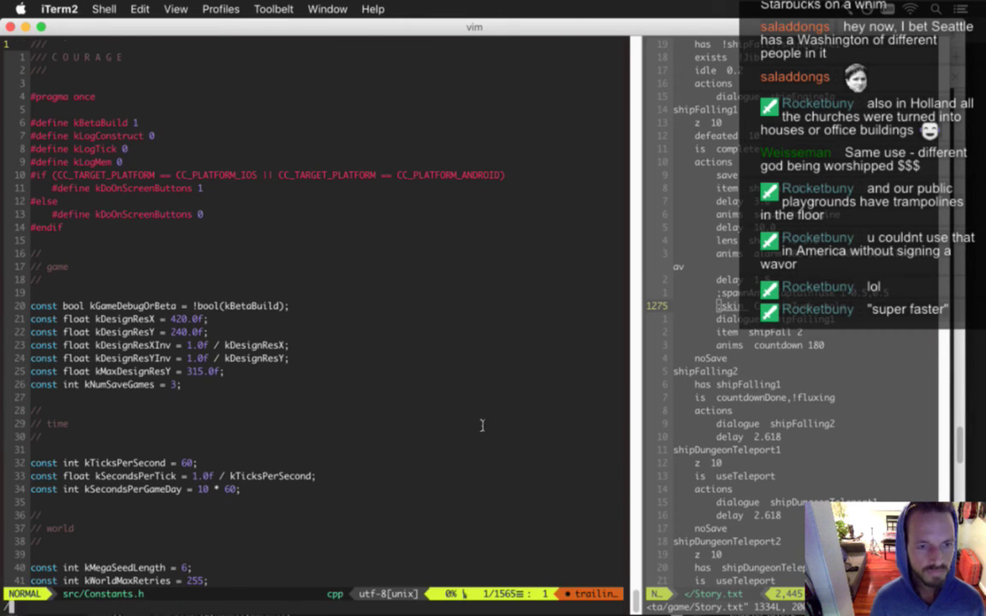
pyautogui.write('spawn')
pyautogui.press('Return')
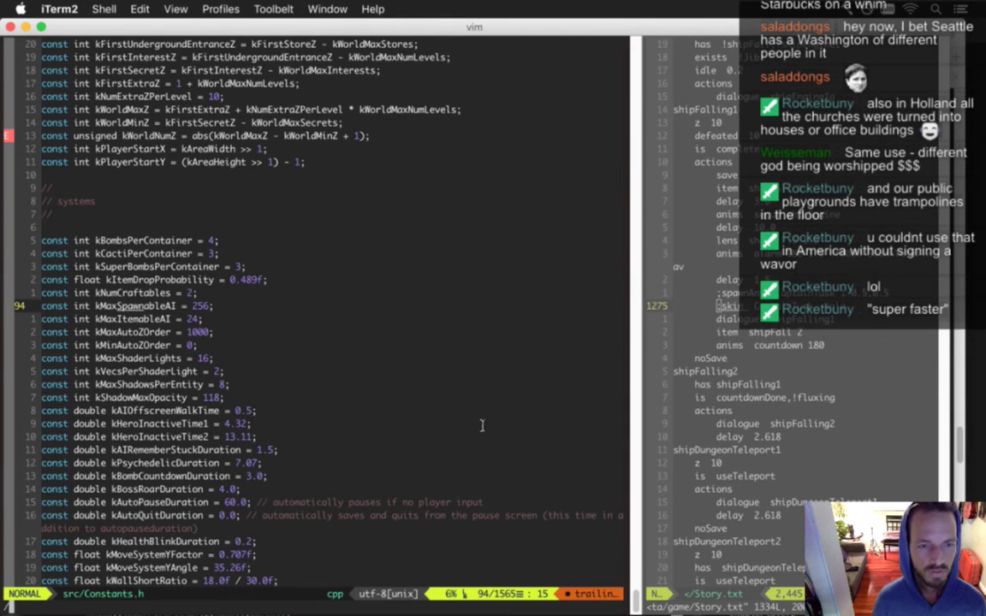
pyautogui.press('n')
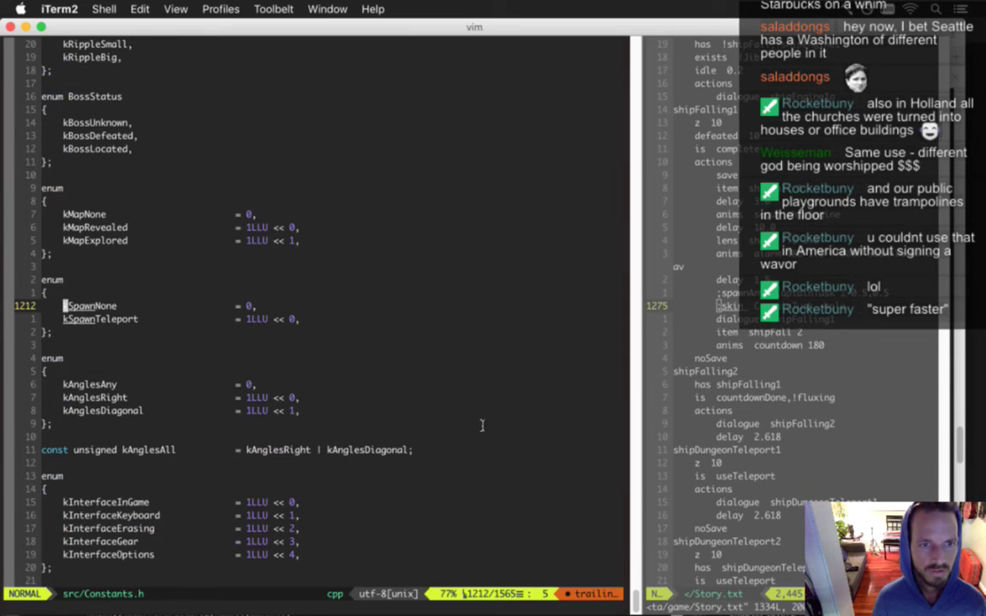
pyautogui.press('j')
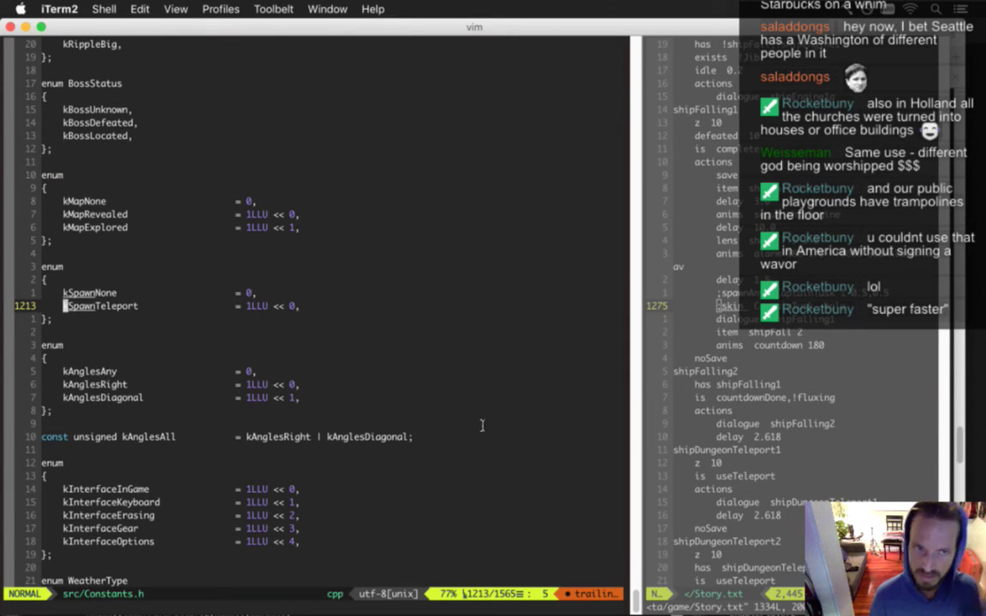
pyautogui.press('d')
pyautogui.press('d')
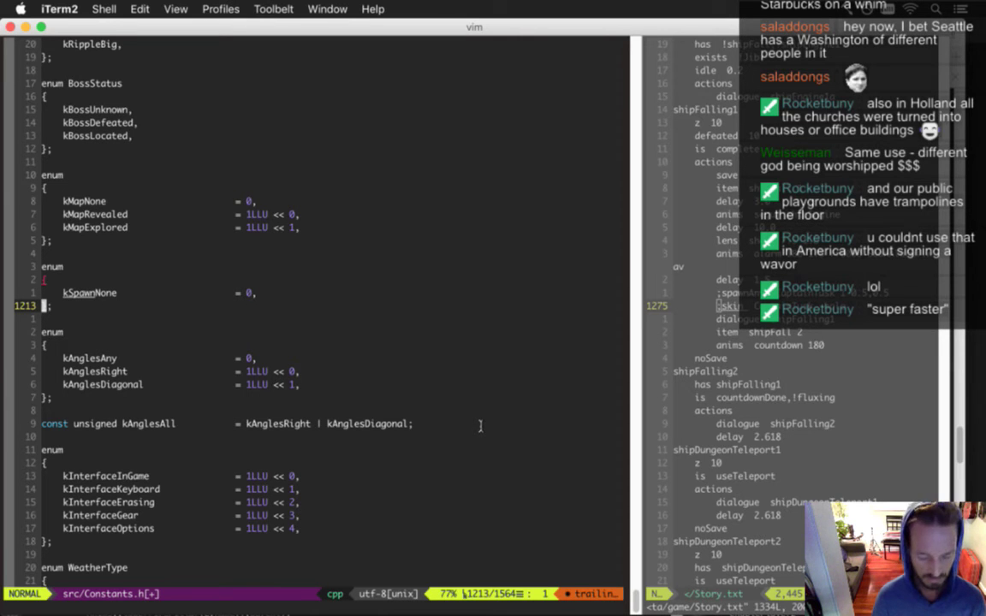
pyautogui.press('u')
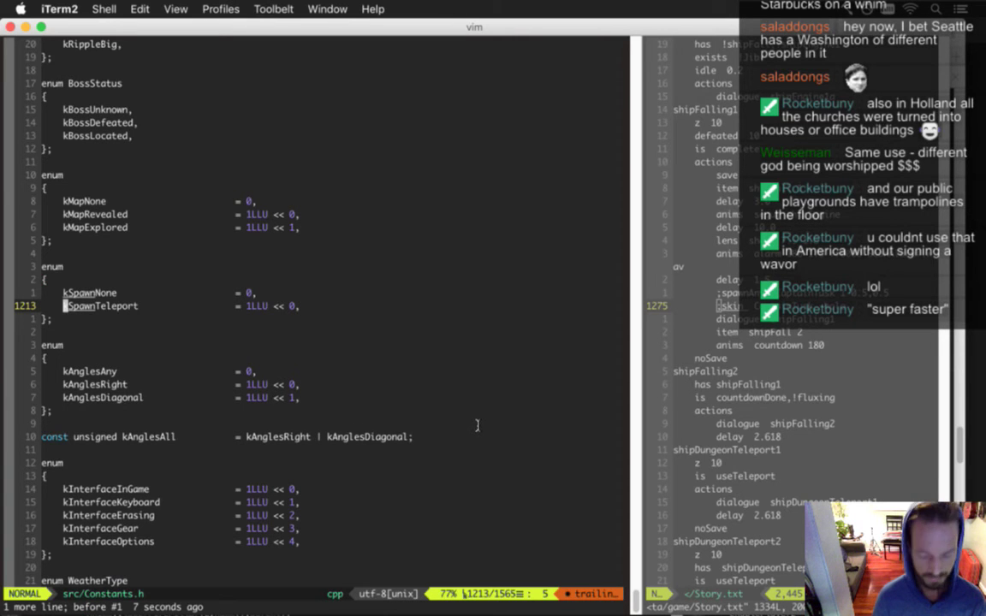
pyautogui.press('P')
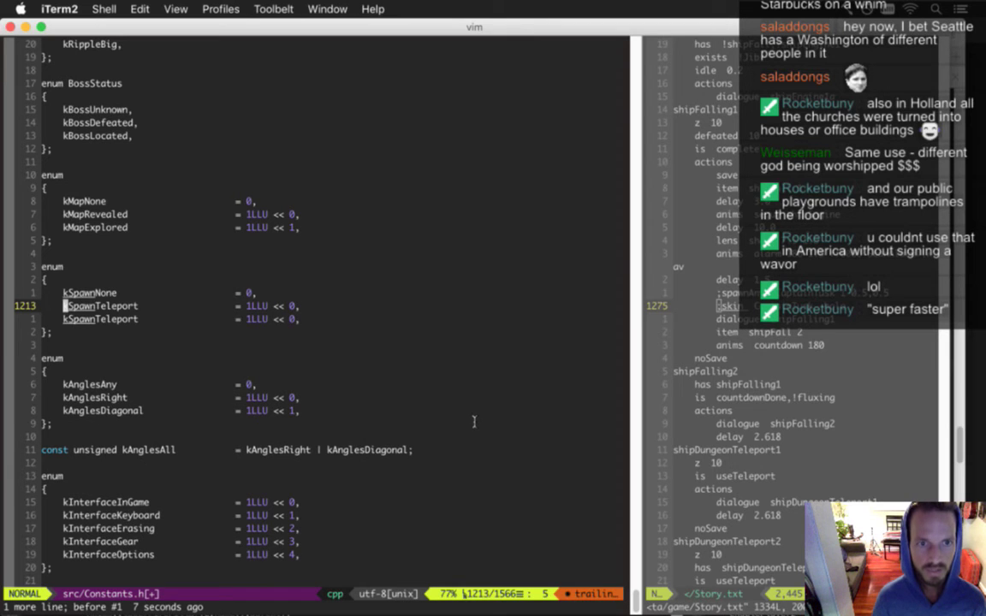
# Step: Move the cursor into the flag name on the second kSpawnTeleport line
pyautogui.press('j')
pyautogui.press('l')
pyautogui.press('l')
pyautogui.press('l')
pyautogui.press('l')
pyautogui.press('l')
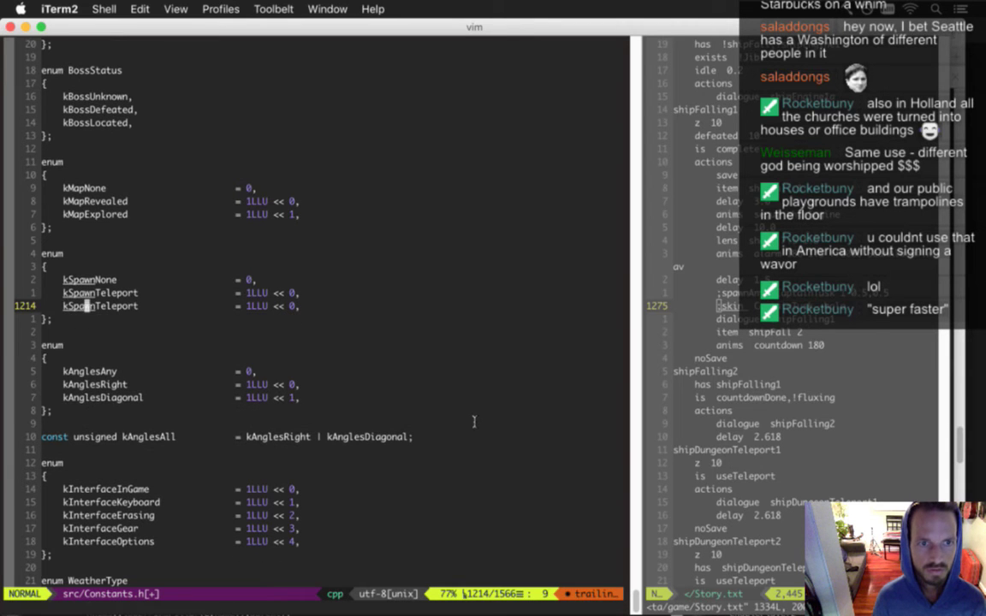